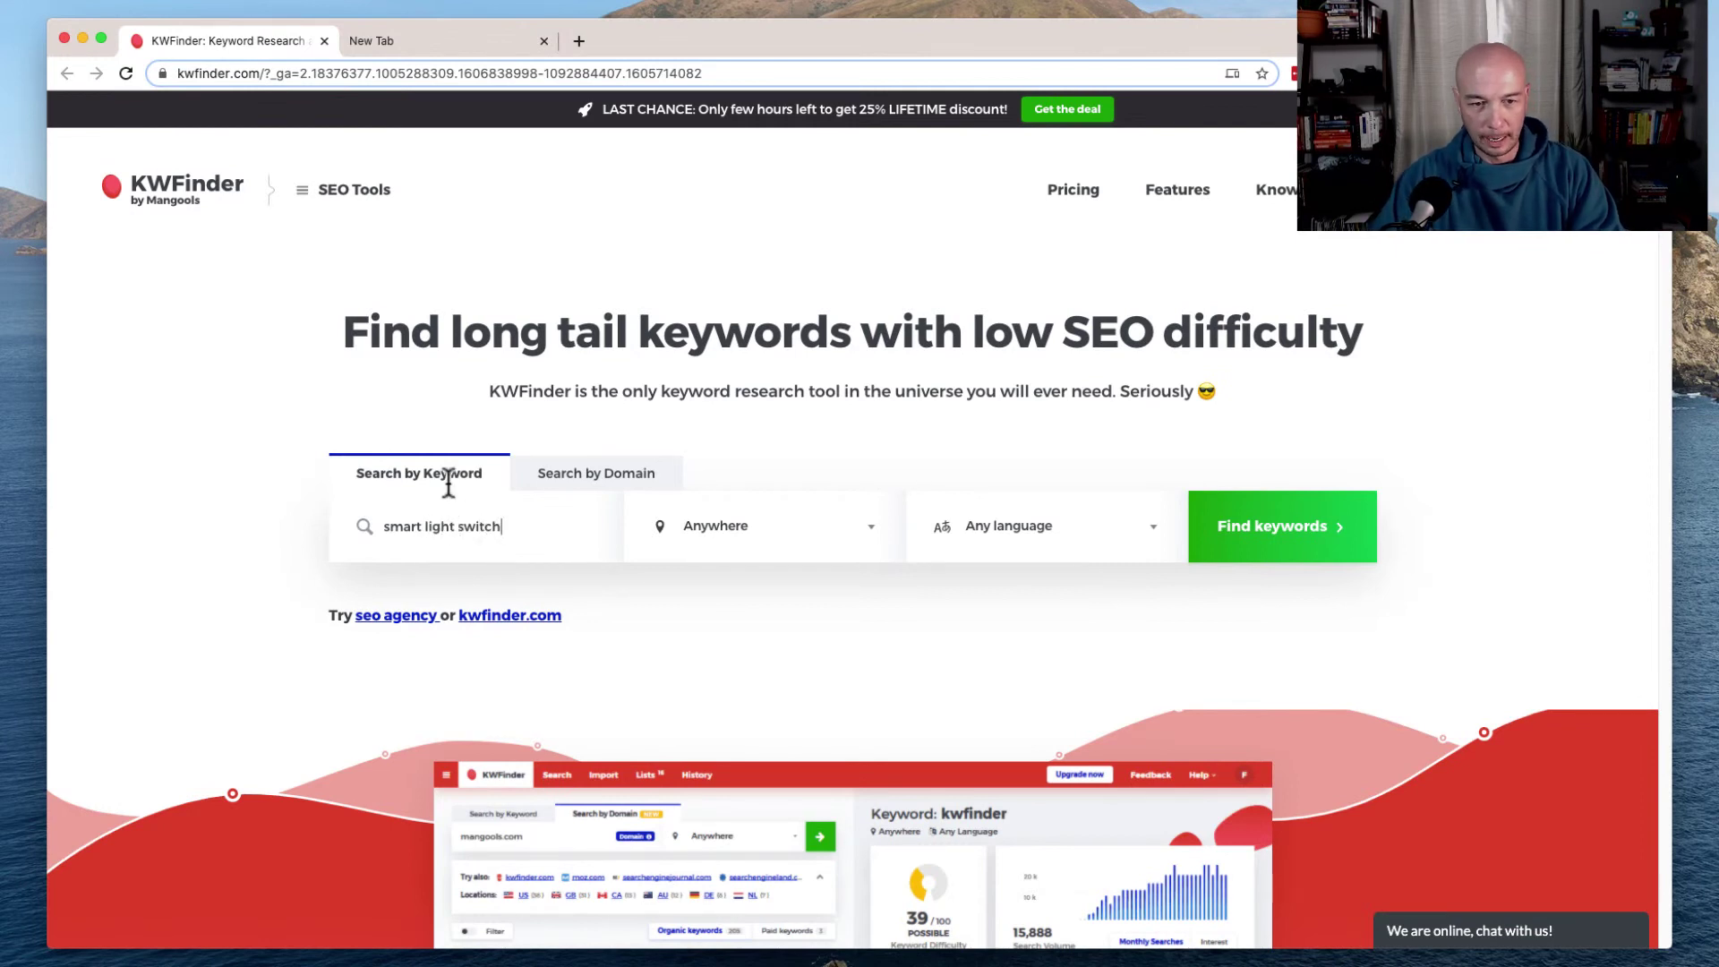
Step: Find keywords for "smart light switch" with the location set to United States and the language to English
{"action": "left_click", "coordinate": [718, 537]}
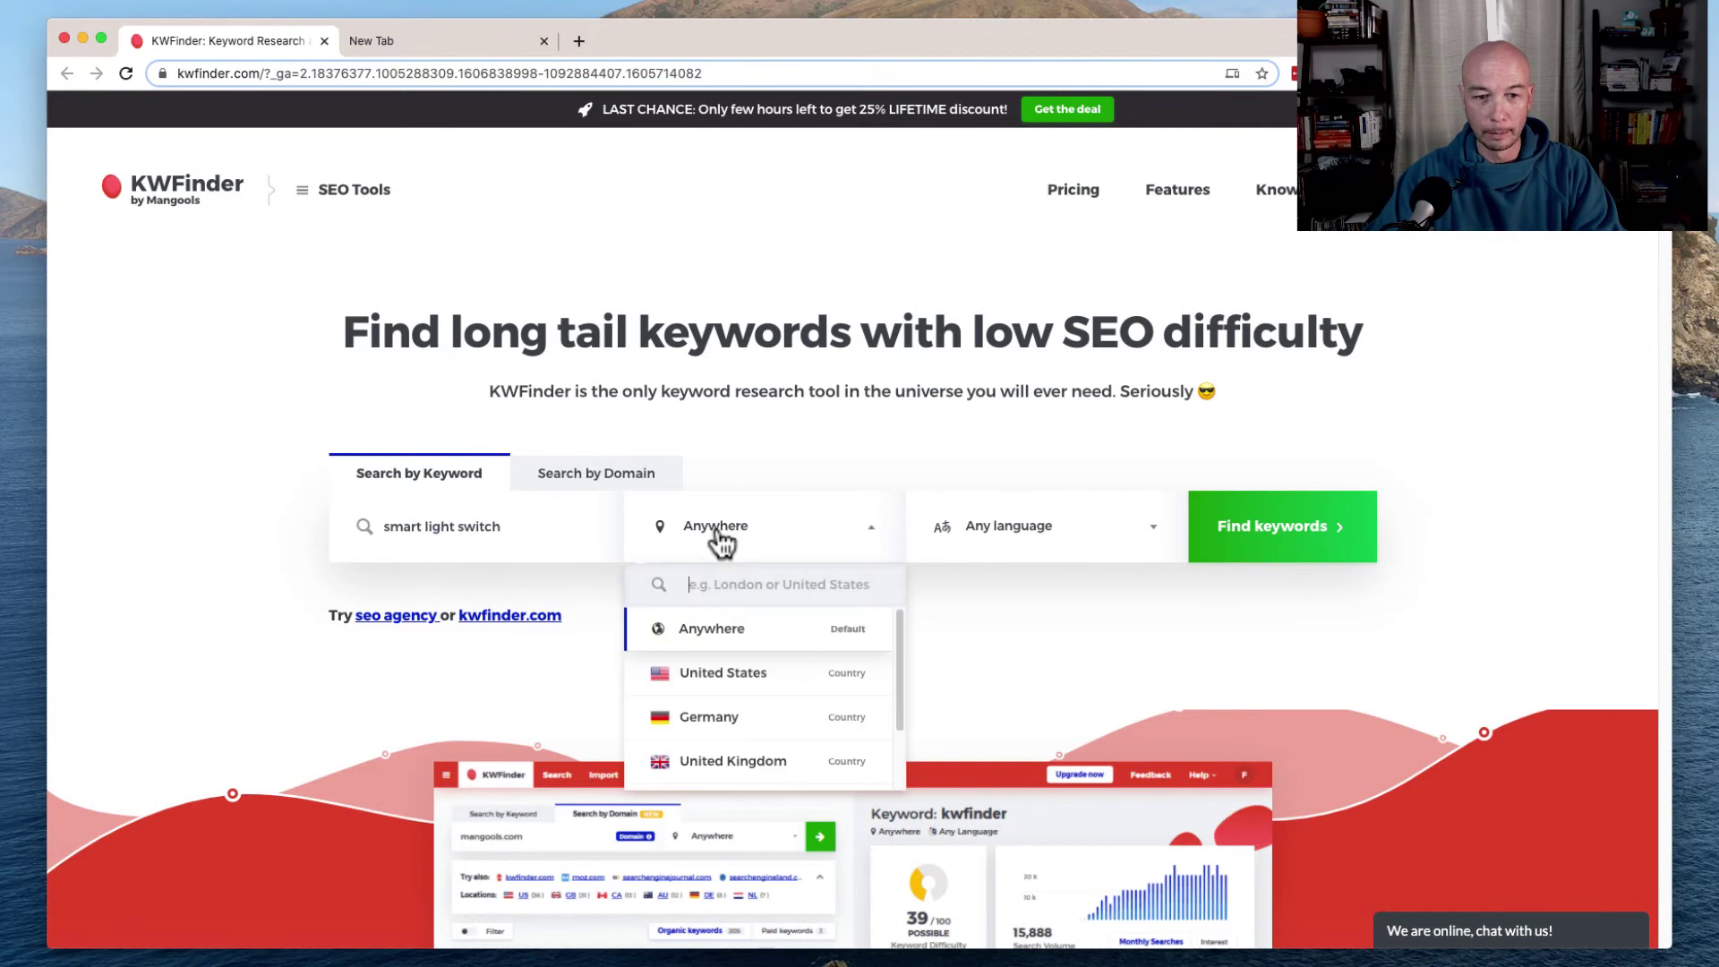
{"action": "left_click", "coordinate": [723, 672]}
{"action": "left_click", "coordinate": [1007, 537]}
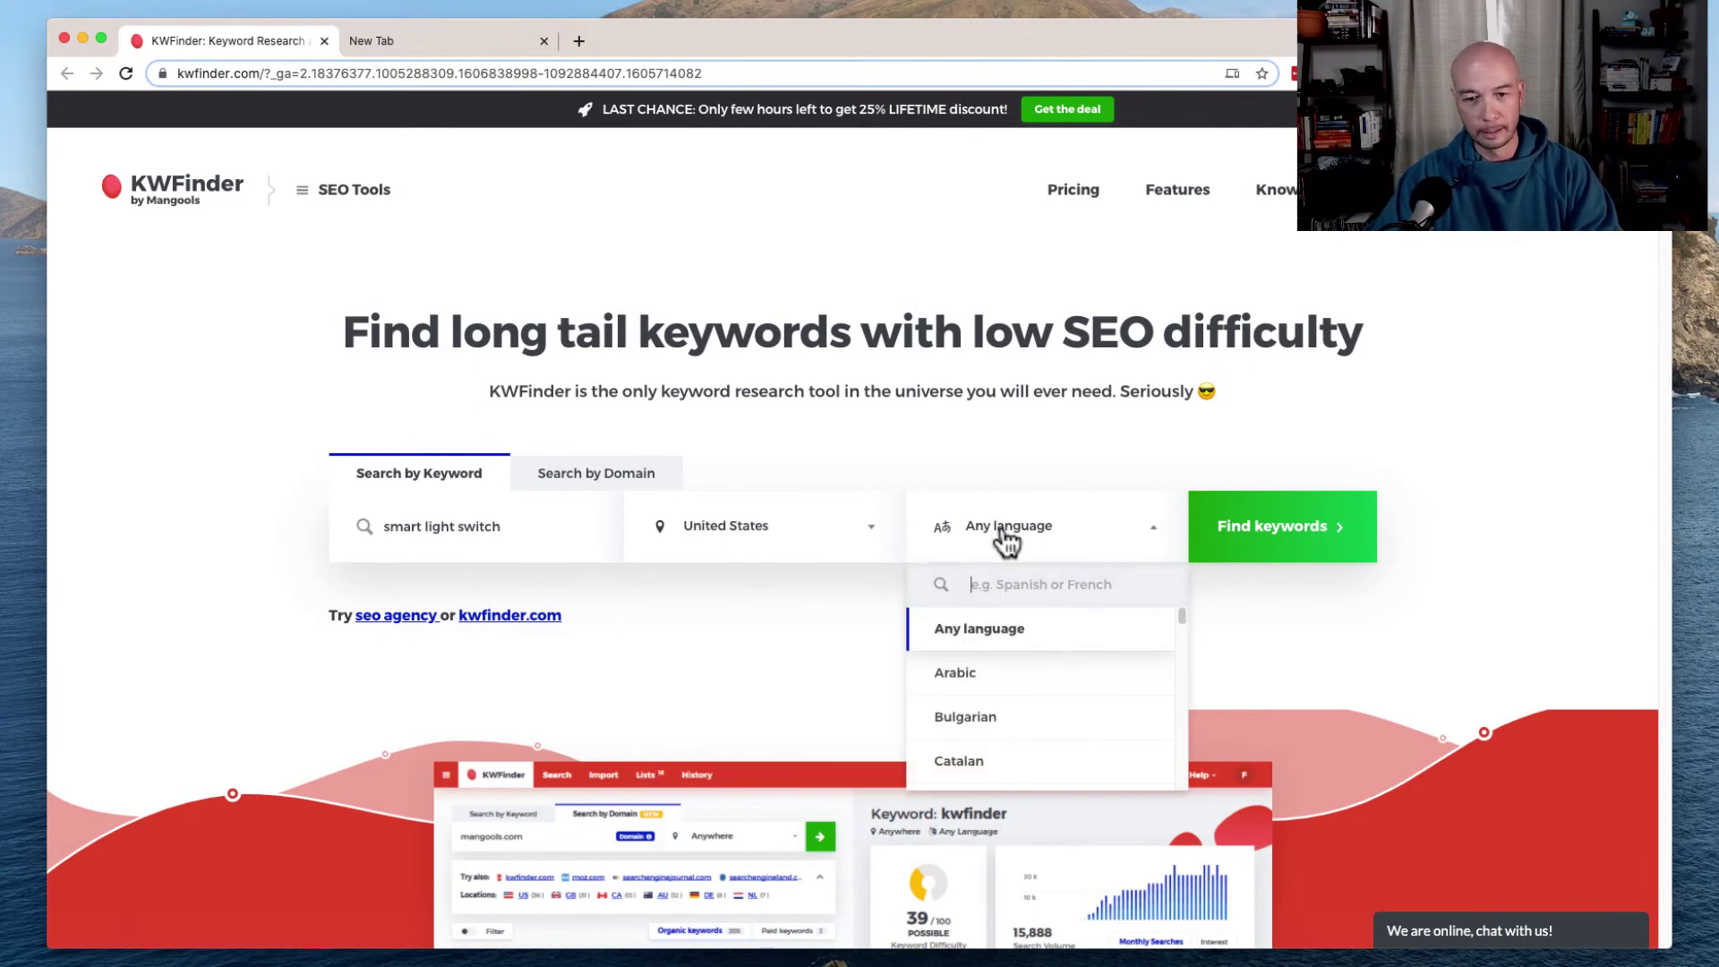
{"action": "type", "text": "eng"}
{"action": "key", "text": "Return"}
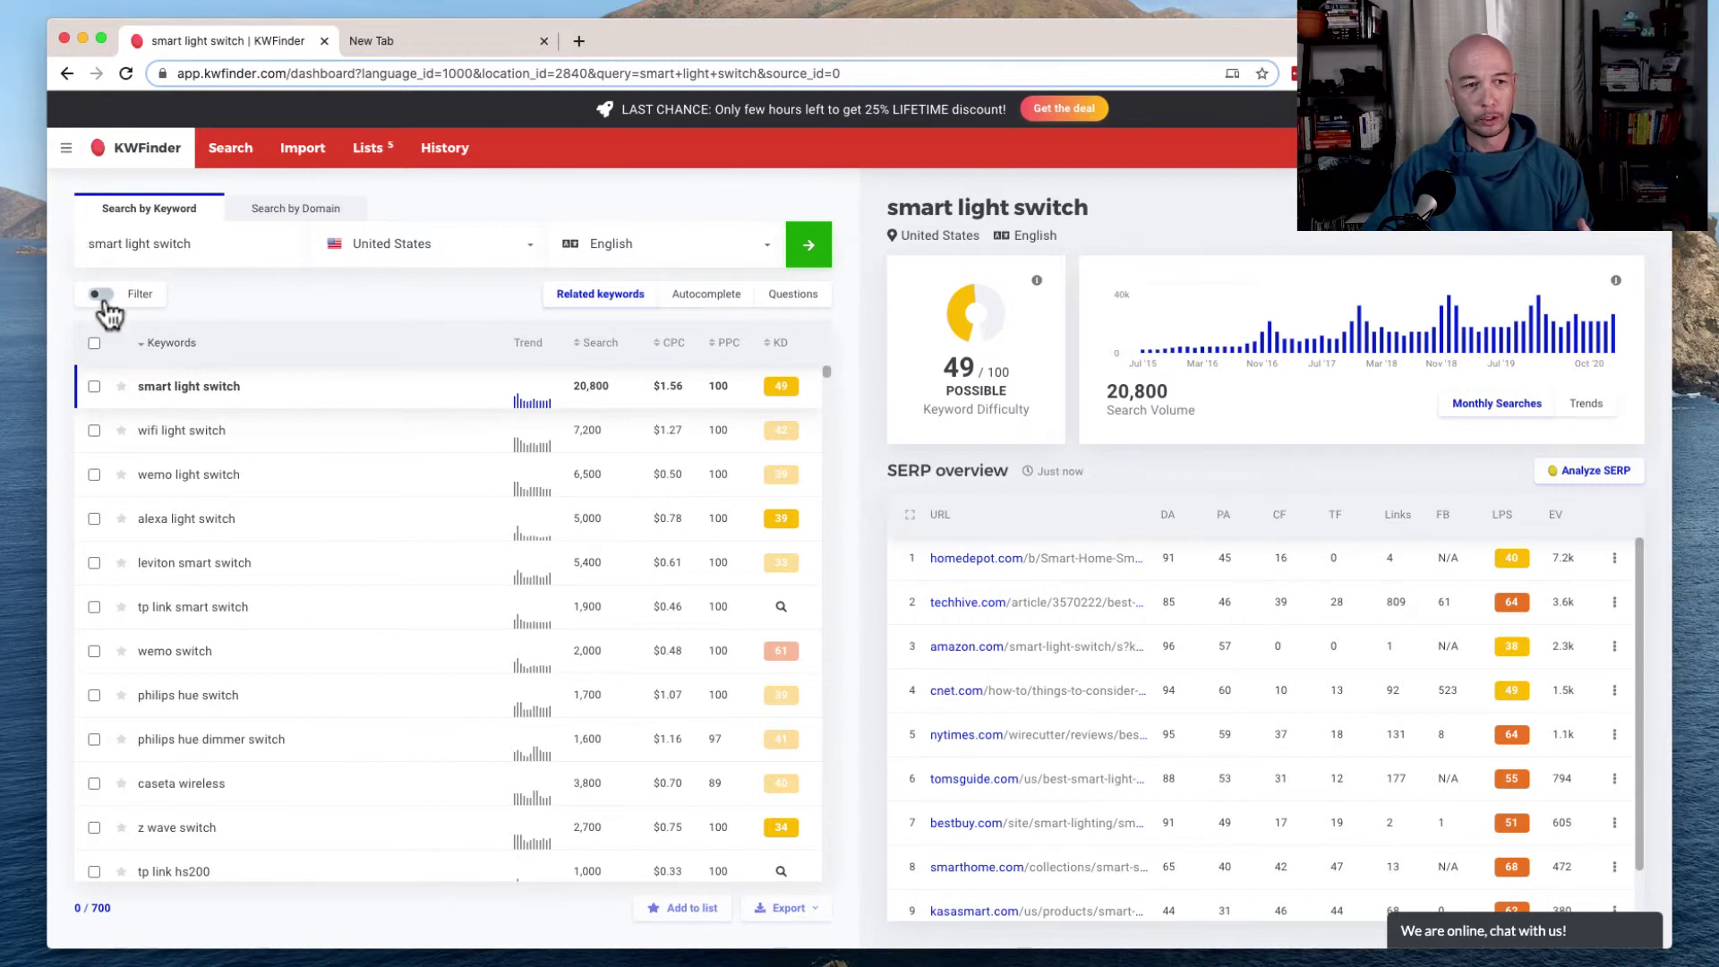
Step: Search for "best smart light switch" and check the keyword difficulty of the related keyword "best light switches"
{"action": "left_click", "coordinate": [89, 250]}
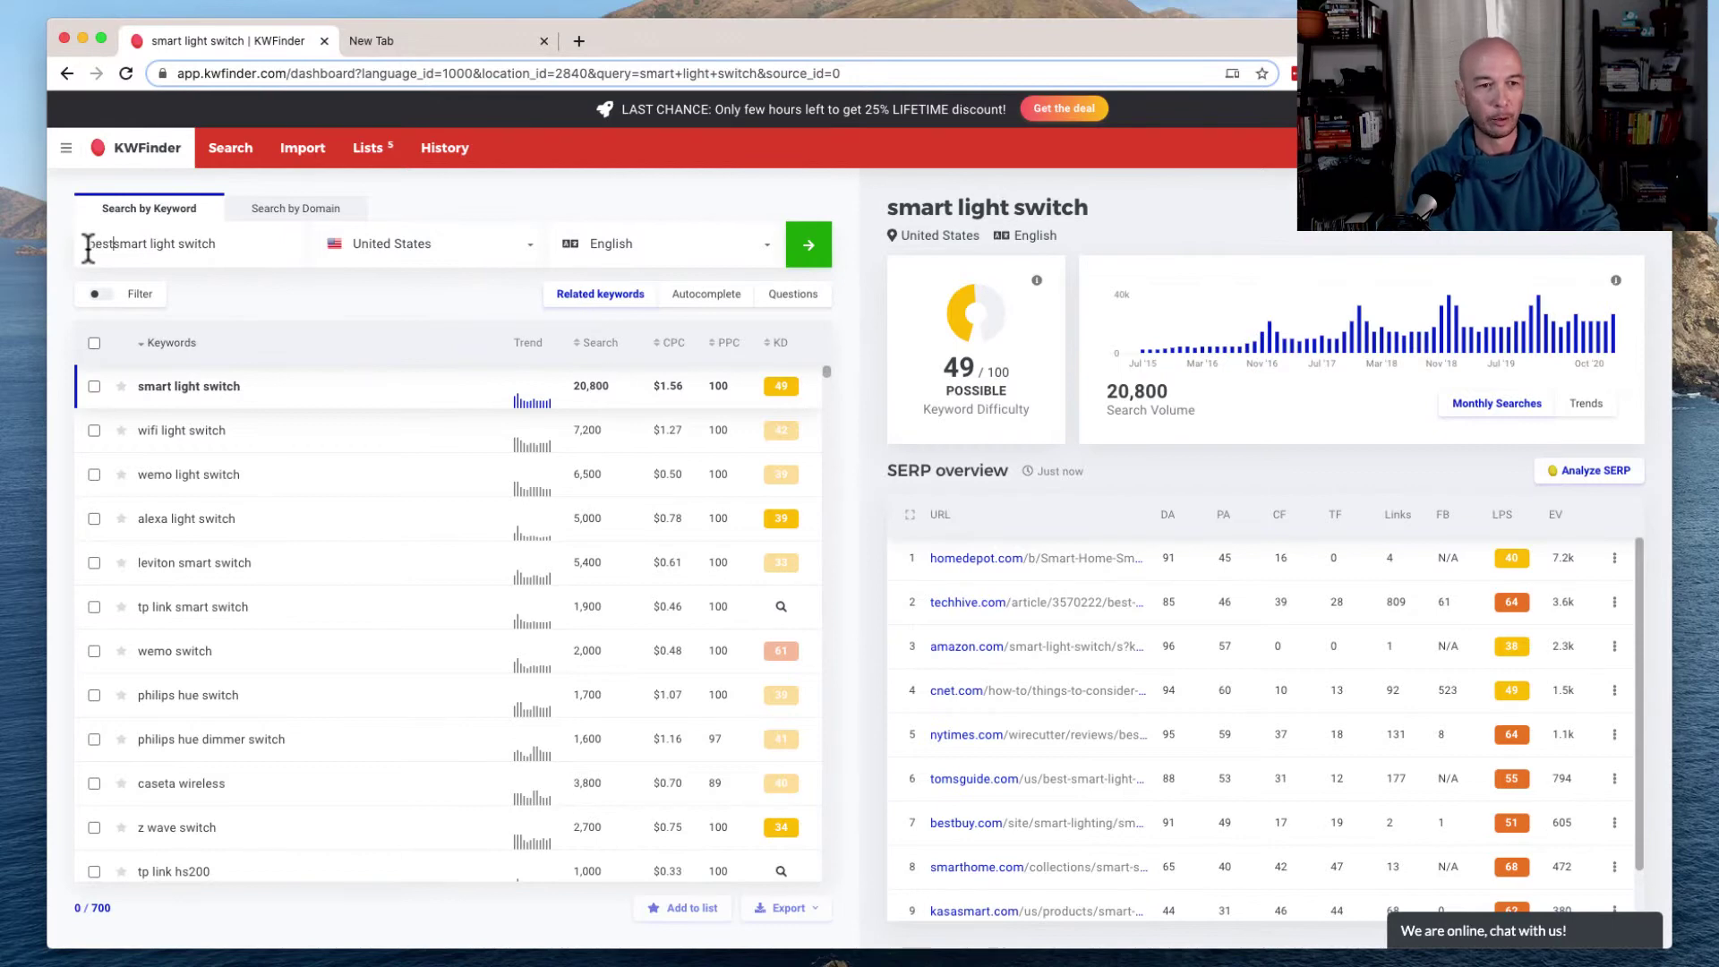
{"action": "key", "text": "Return"}
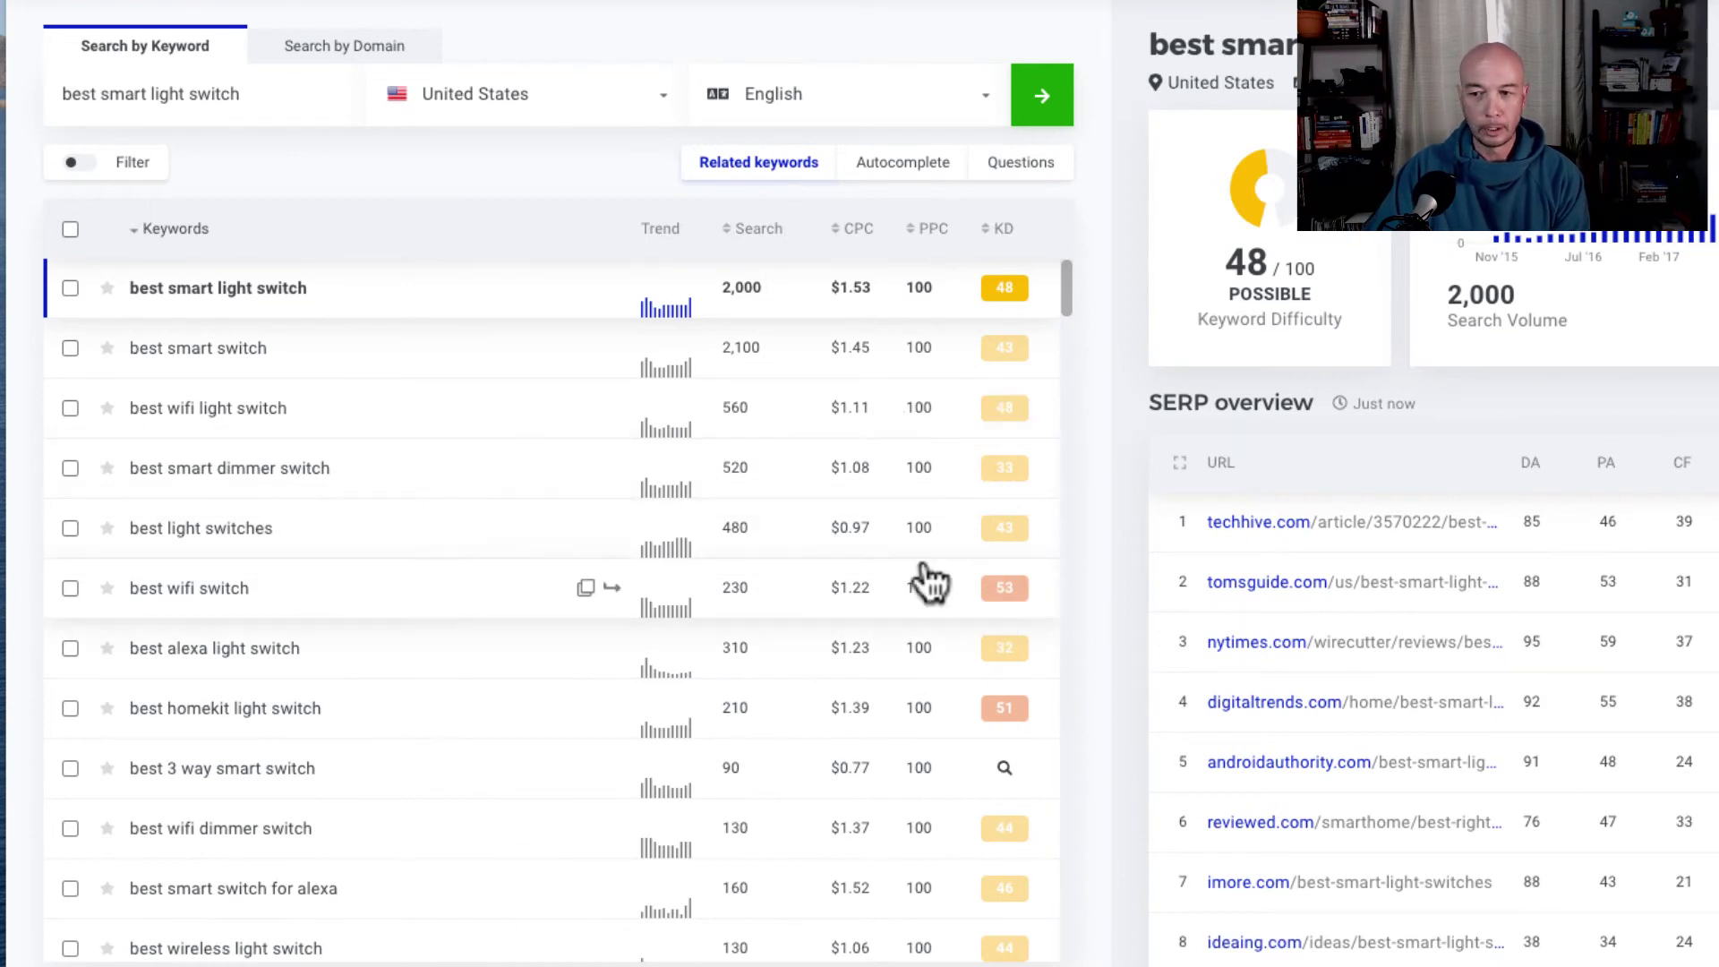
{"action": "left_click", "coordinate": [1013, 551]}
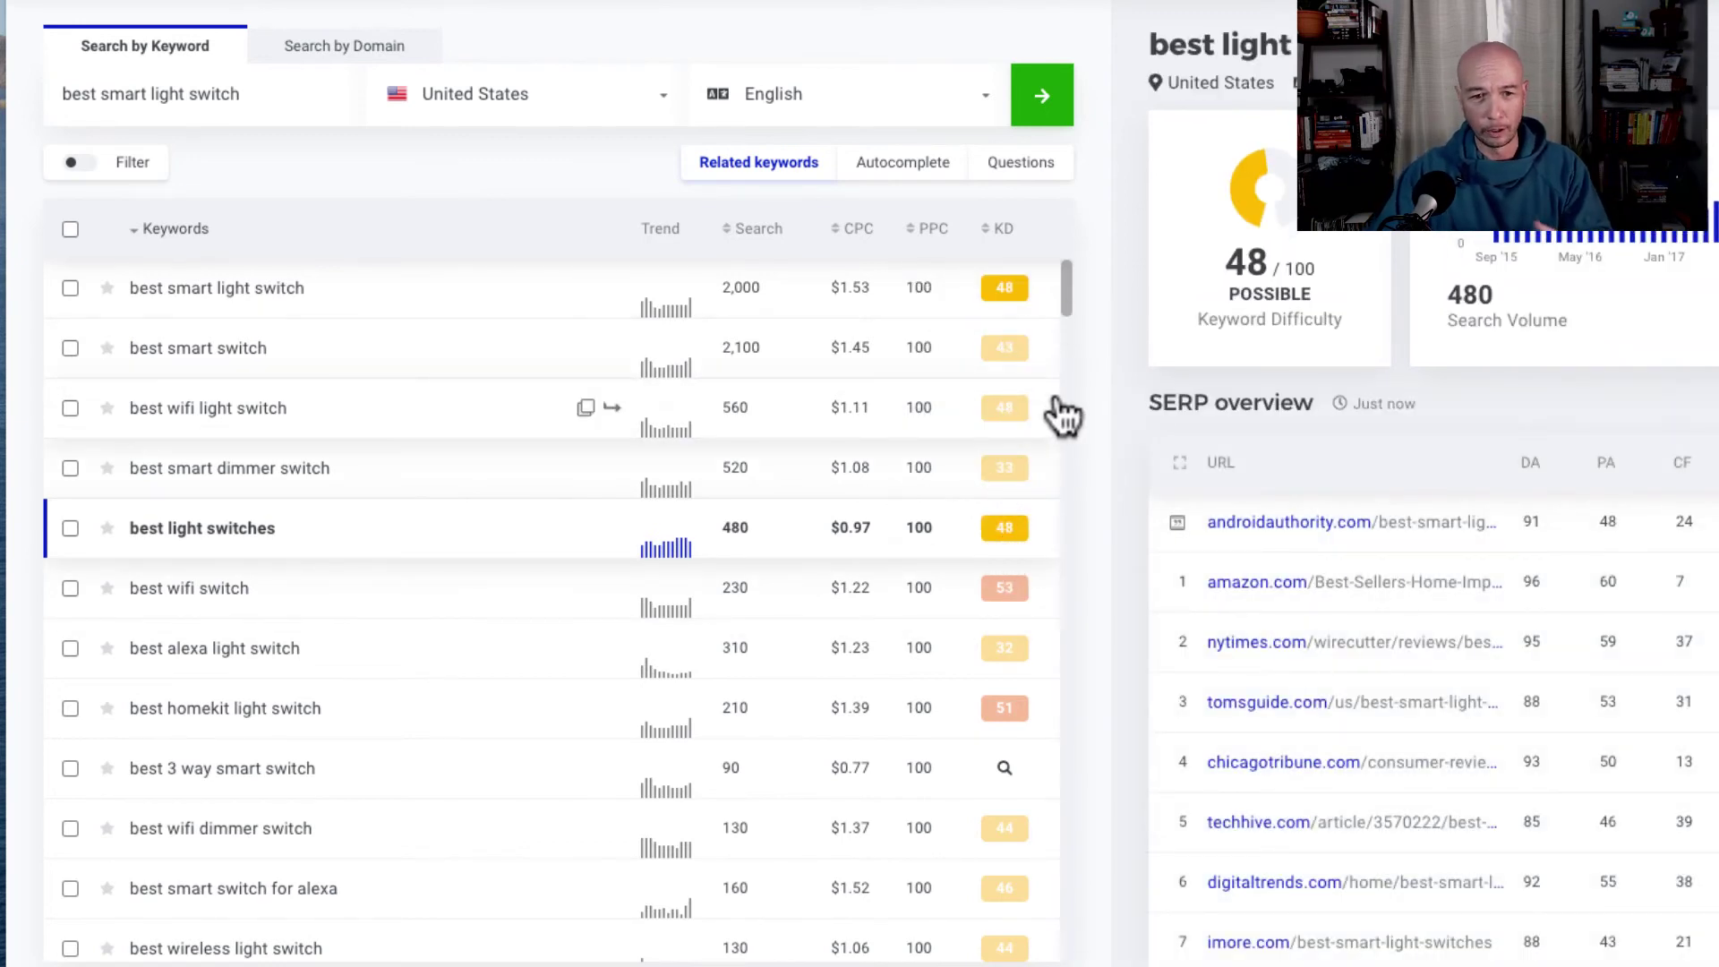
Step: Check the keyword difficulty and search results overview of "best z wave switch"
{"action": "scroll", "coordinate": [1016, 889], "scroll_direction": "down", "scroll_amount": 1}
{"action": "scroll", "coordinate": [1012, 886], "scroll_direction": "down", "scroll_amount": 5}
{"action": "scroll", "coordinate": [1009, 872], "scroll_direction": "down", "scroll_amount": 1}
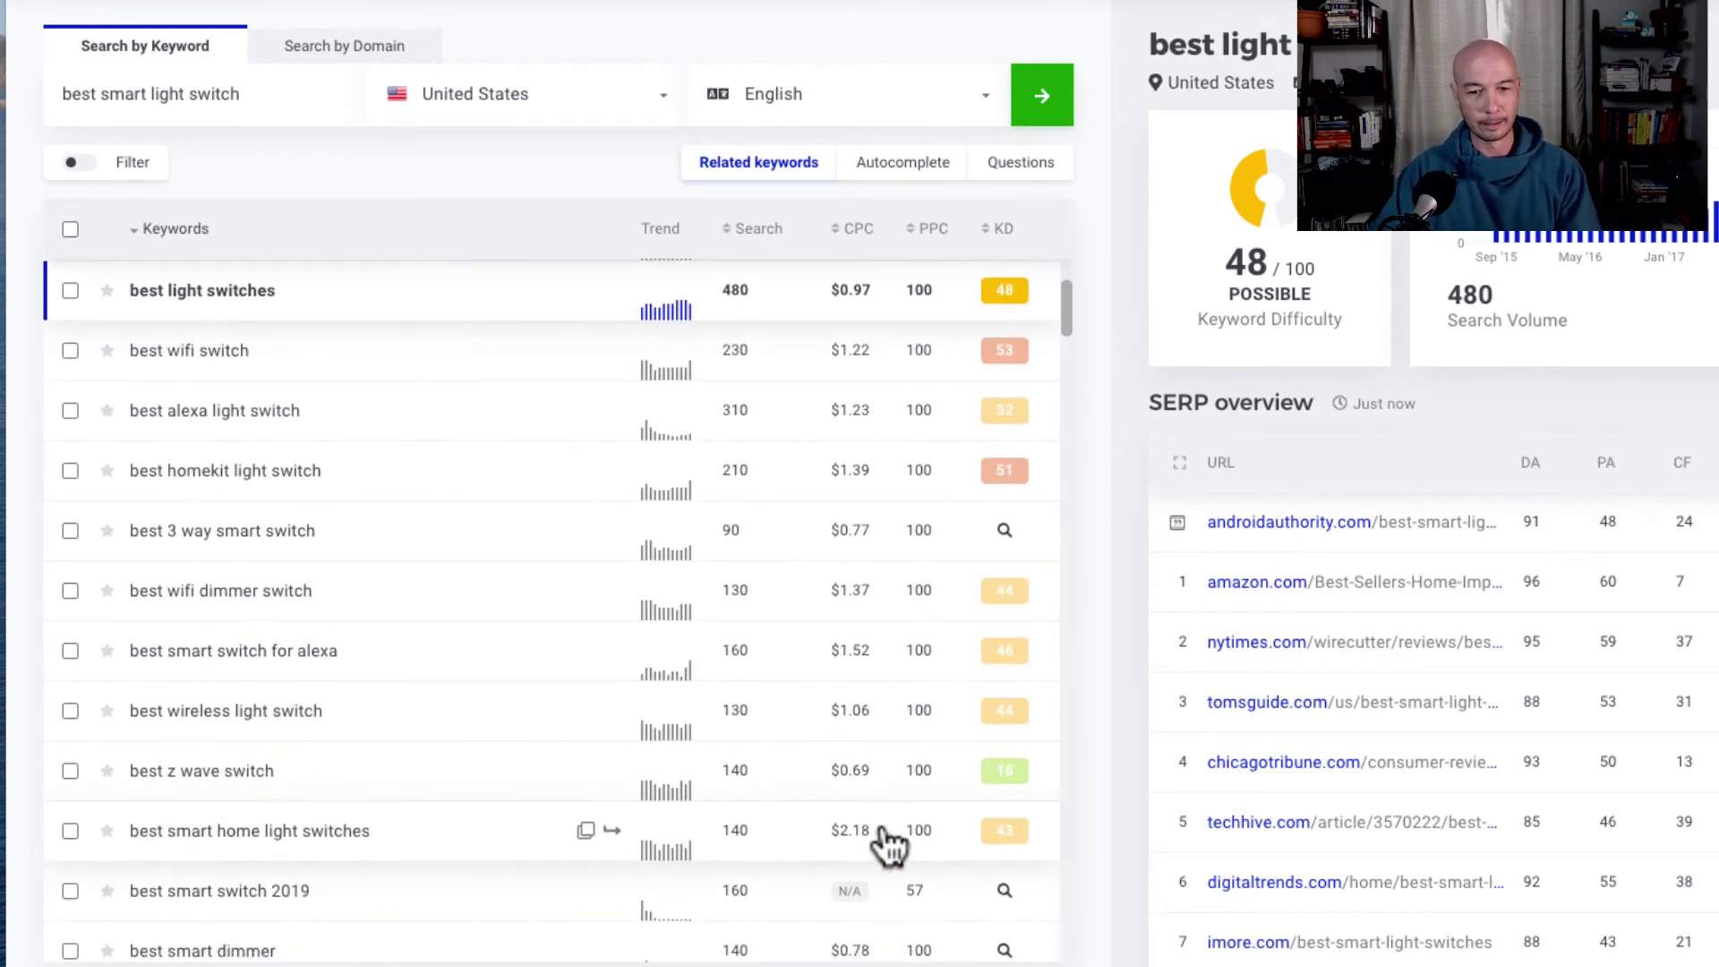
{"action": "left_click", "coordinate": [1014, 780]}
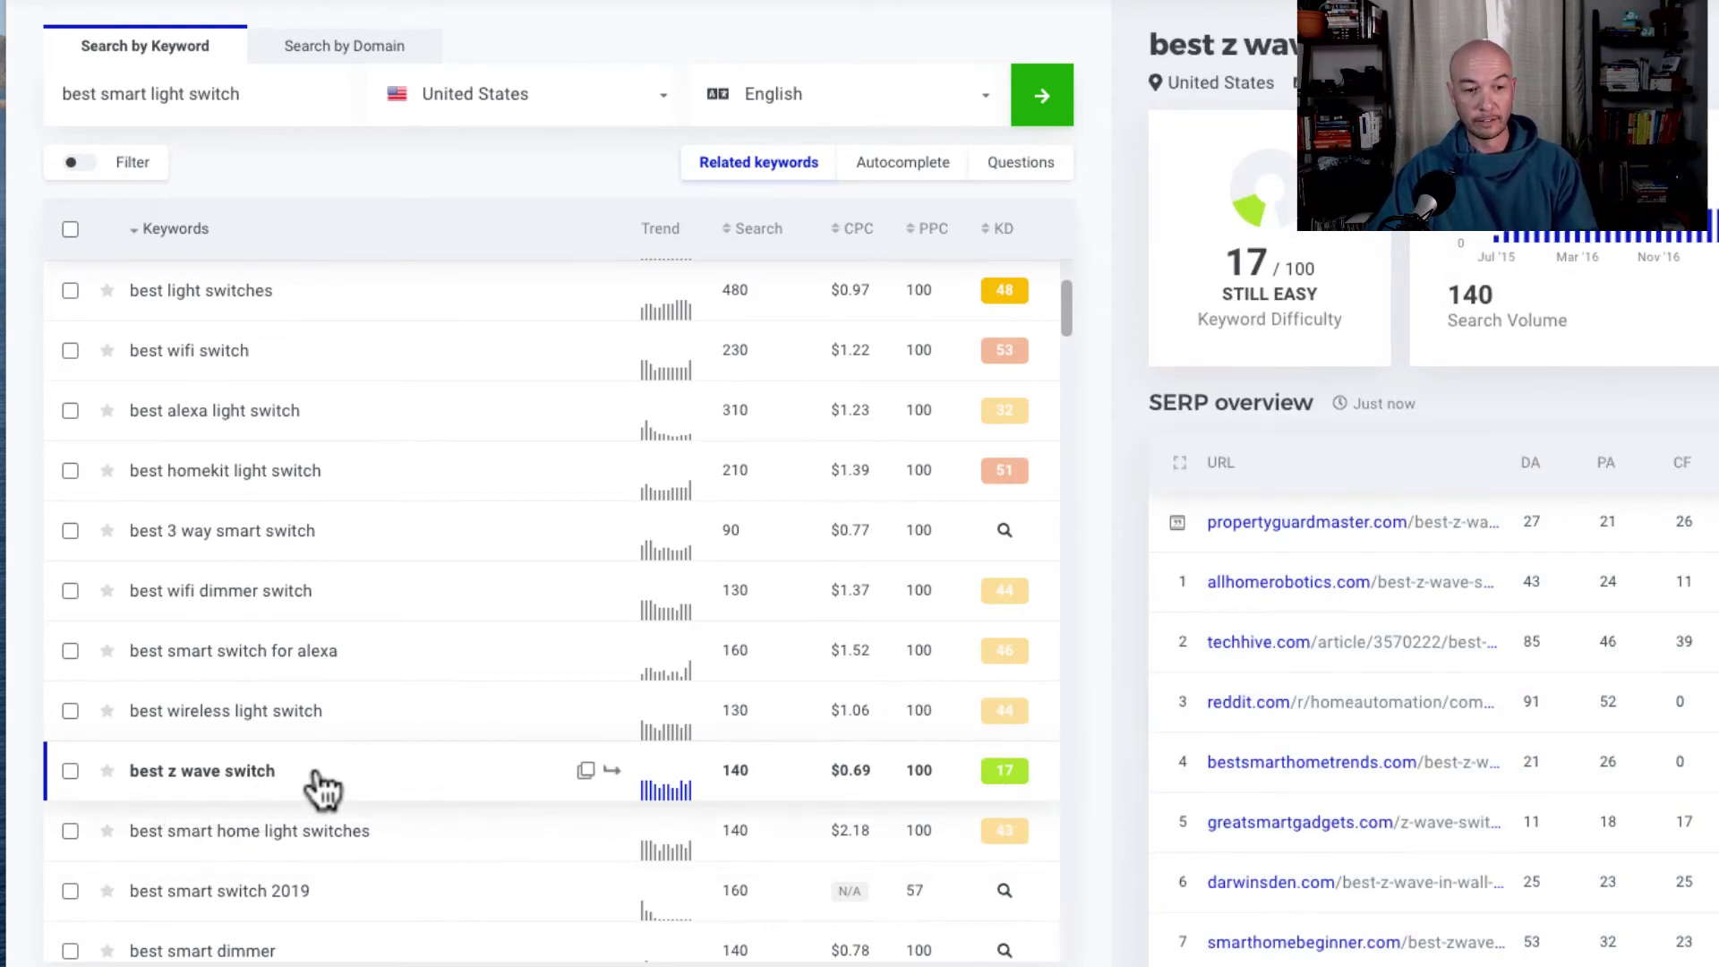
{"action": "scroll", "coordinate": [331, 778], "scroll_direction": "down", "scroll_amount": 3}
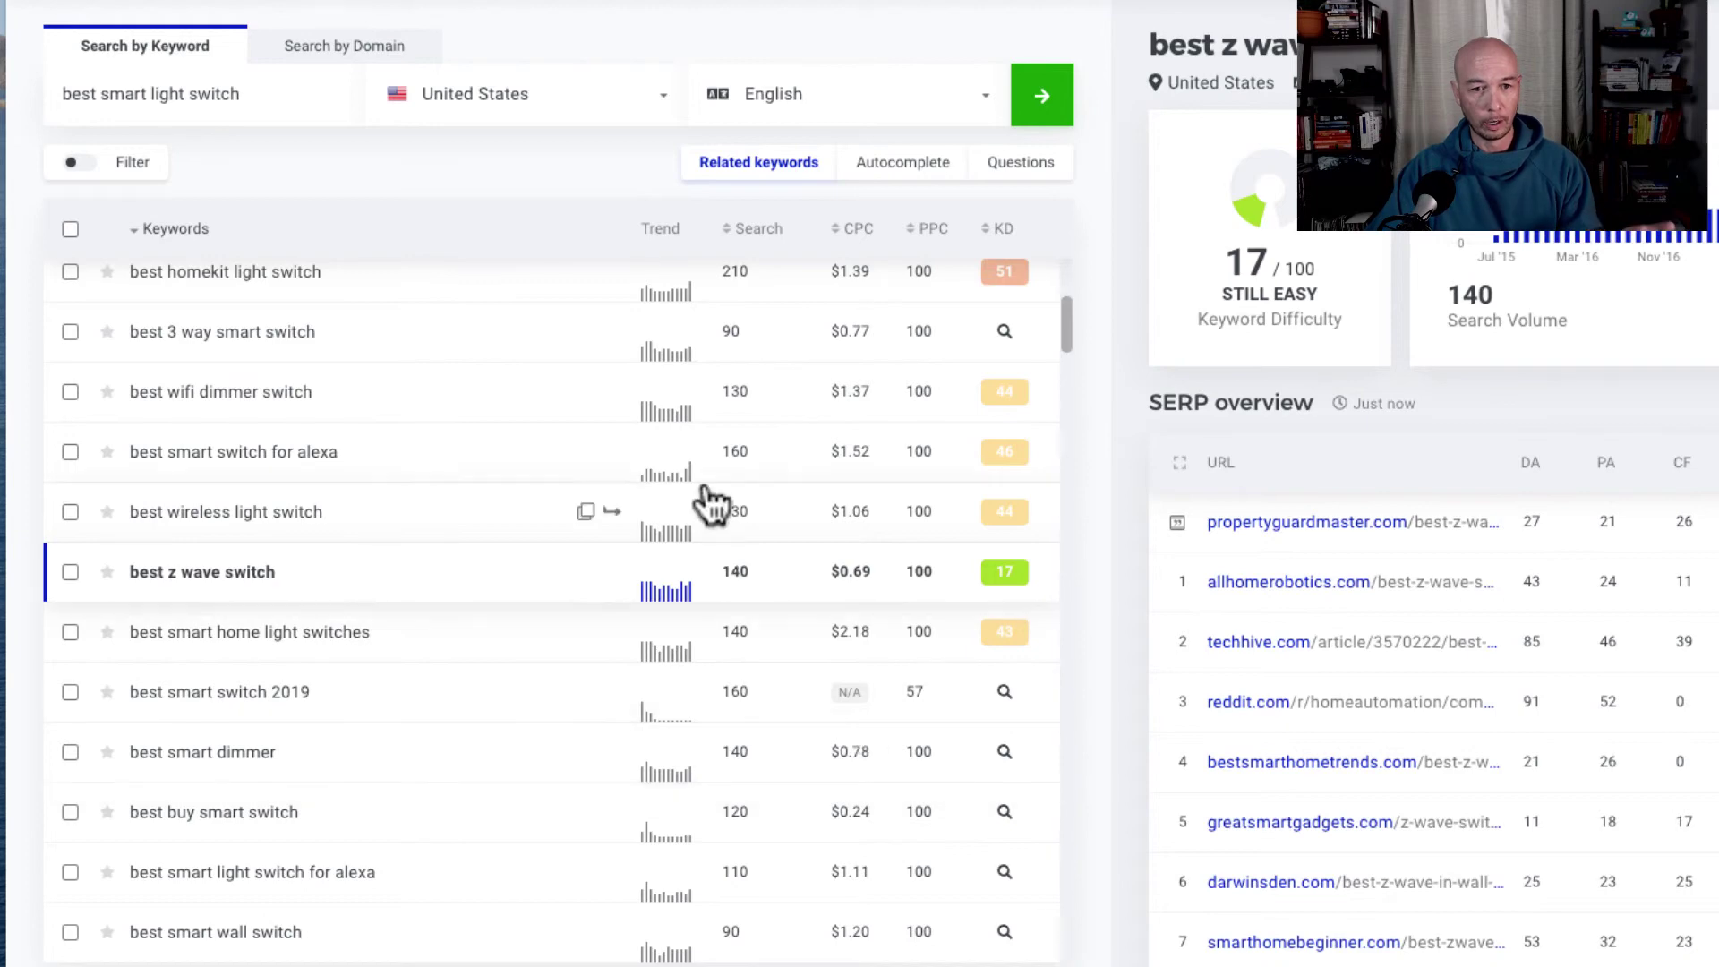
Step: Sort the related keywords by search volume from highest to lowest and check the keyword difficulty of "best 3 way smart switch"
{"action": "left_click", "coordinate": [751, 231]}
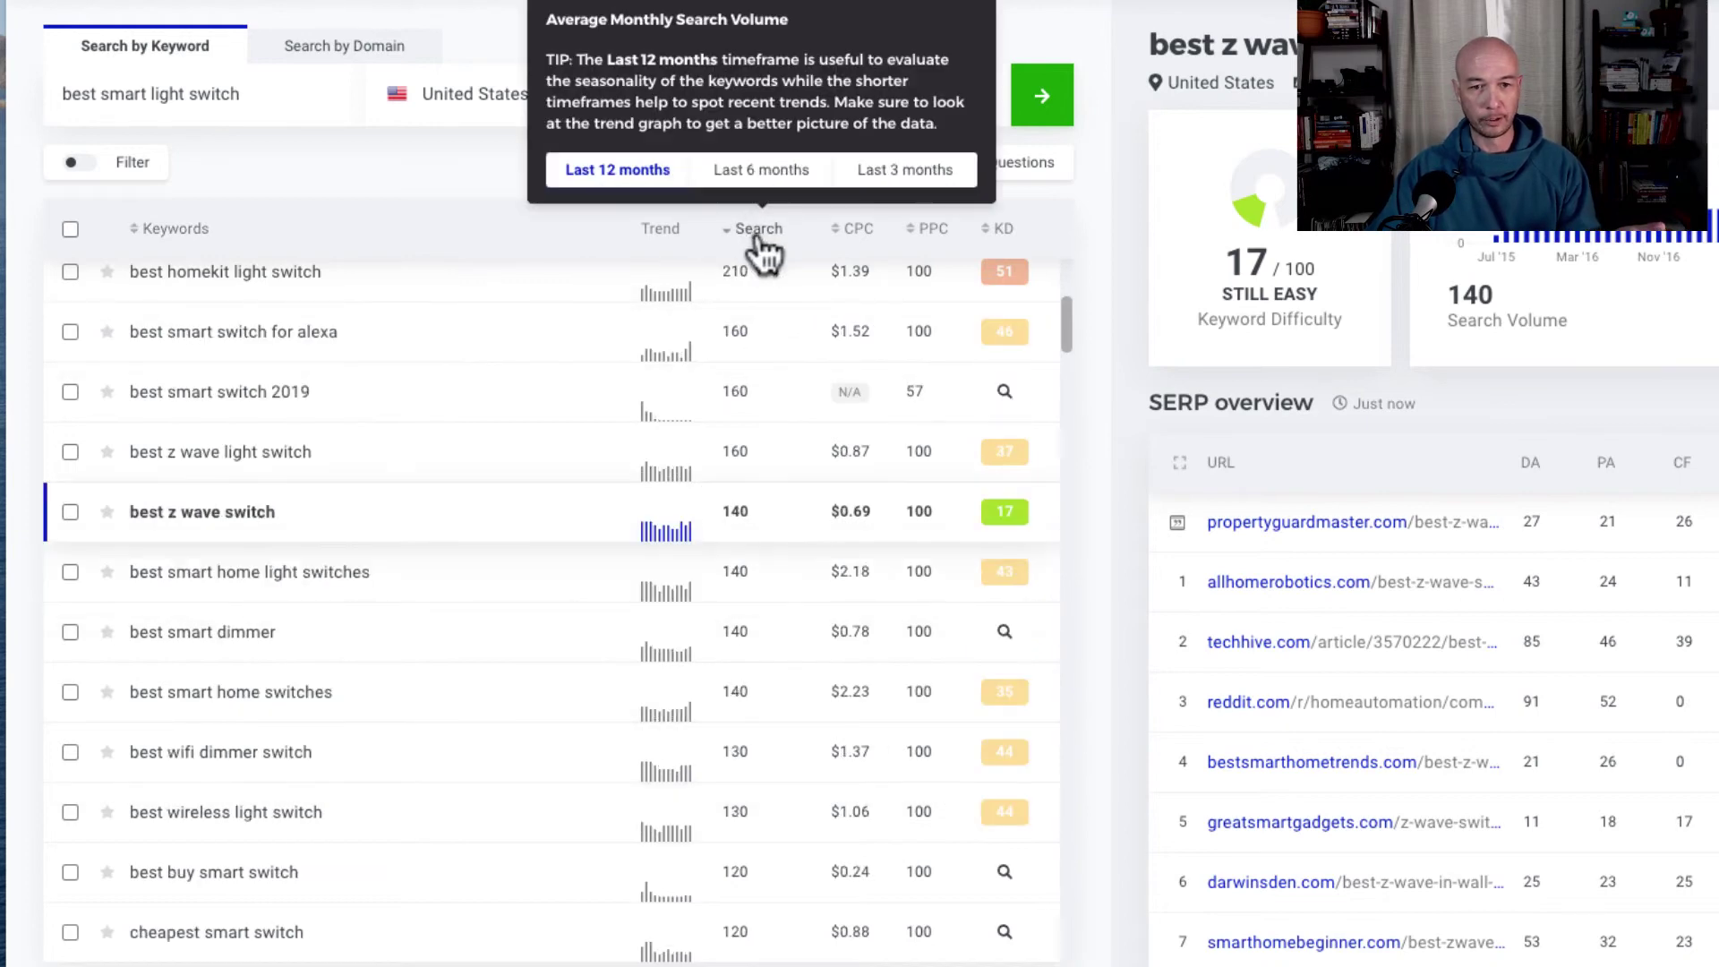
{"action": "scroll", "coordinate": [779, 614], "scroll_direction": "up", "scroll_amount": 5}
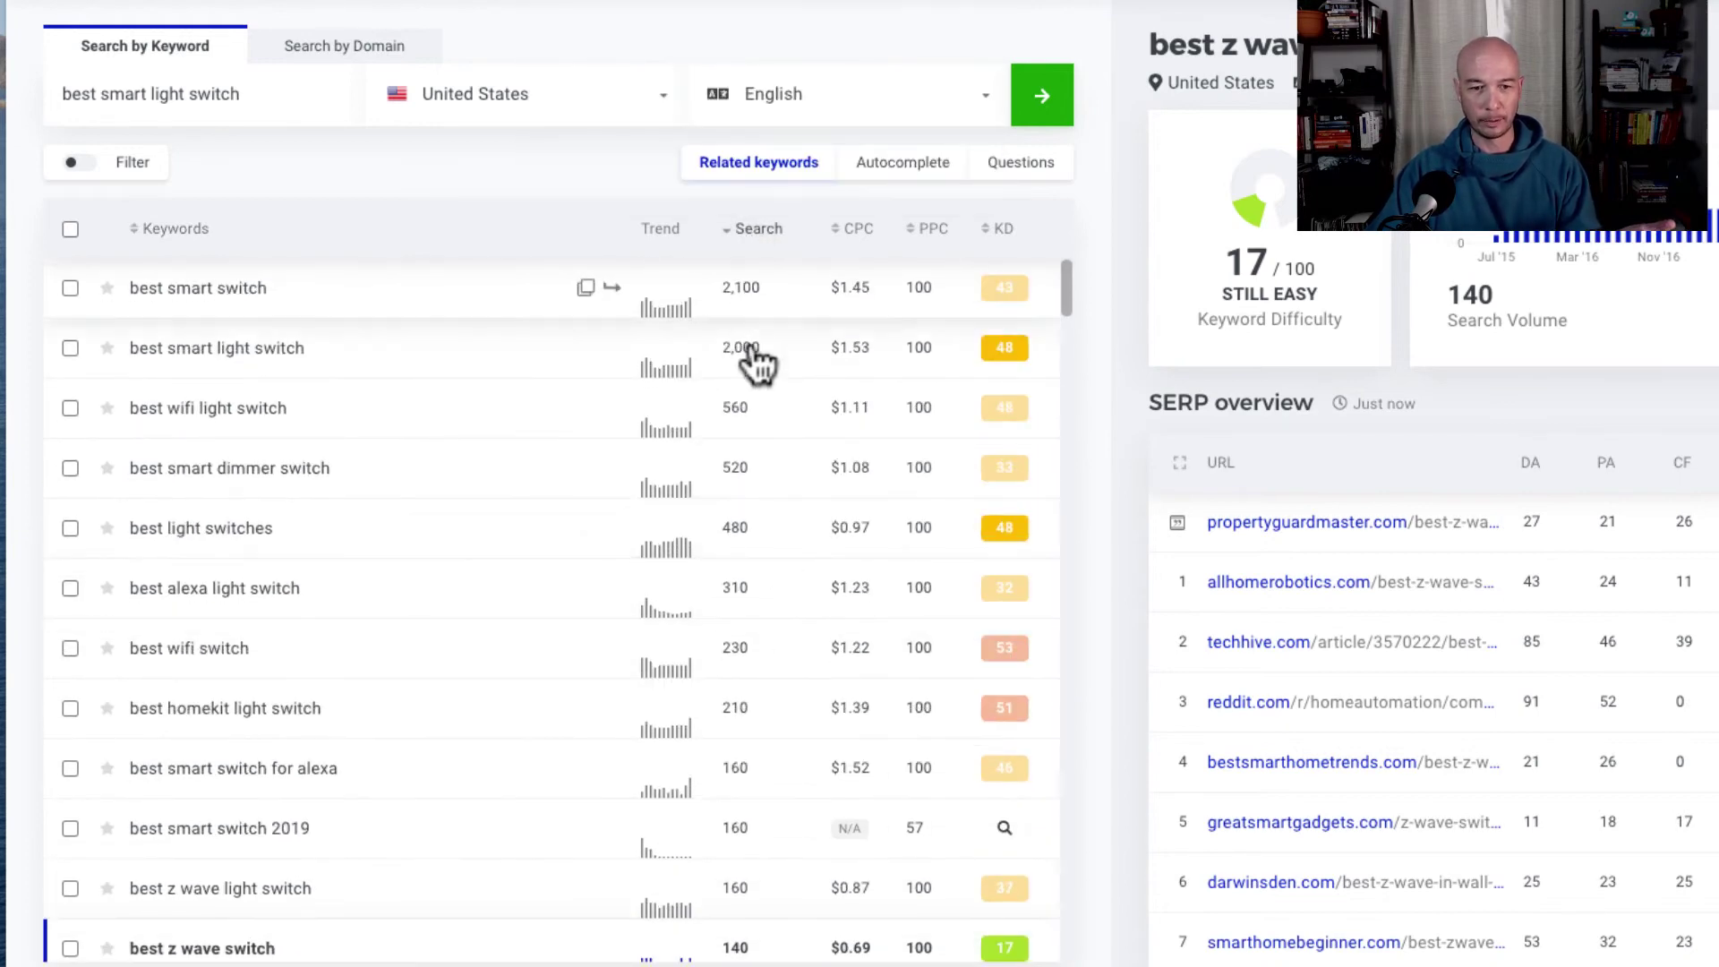
{"action": "scroll", "coordinate": [748, 676], "scroll_direction": "down", "scroll_amount": 8}
{"action": "scroll", "coordinate": [761, 678], "scroll_direction": "down", "scroll_amount": 4}
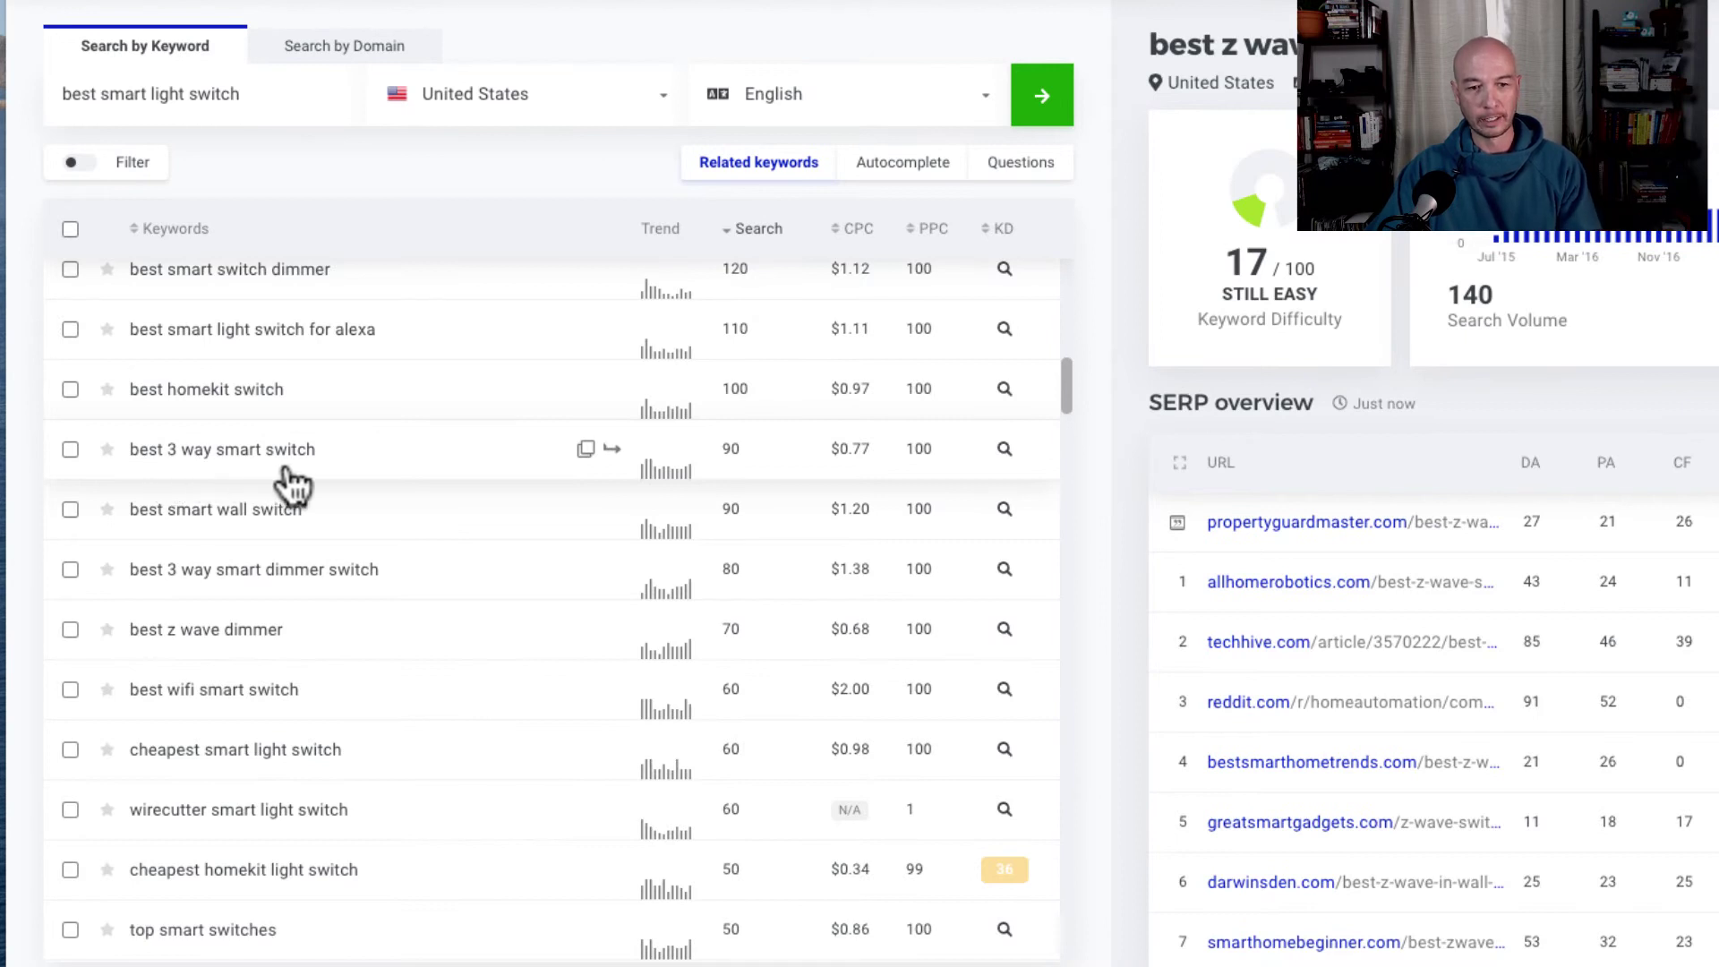
{"action": "left_click", "coordinate": [1002, 450]}
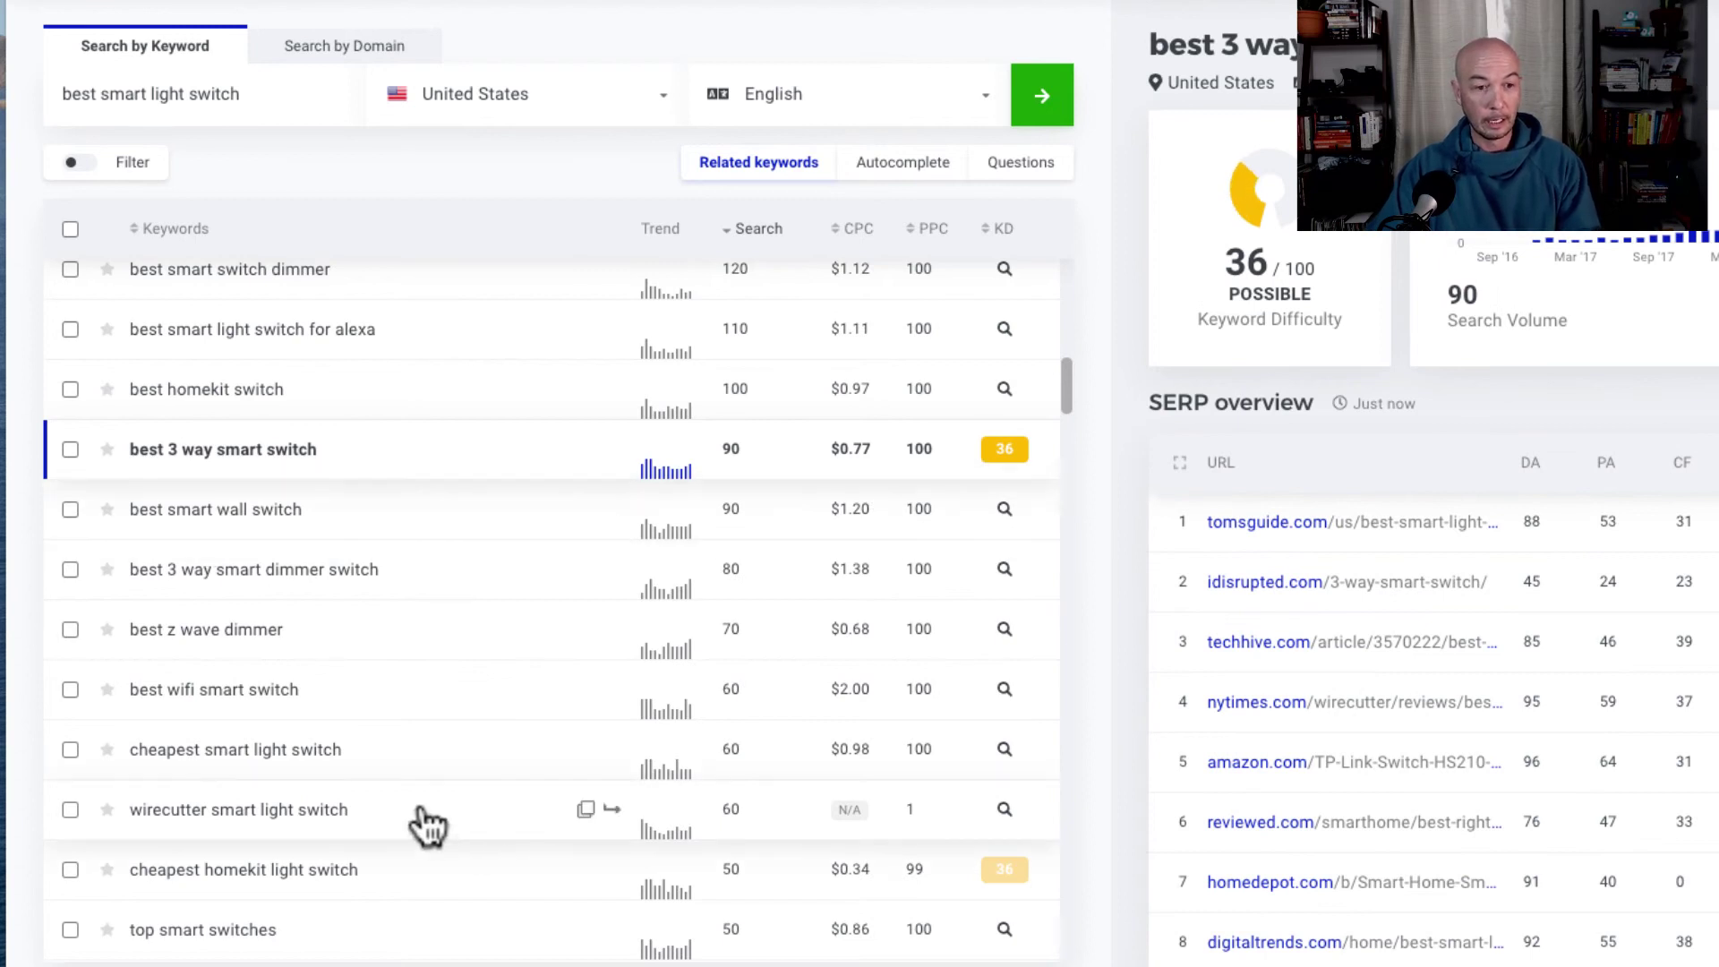
Step: Check the keyword difficulty of "best smart switch for homekit" among the lower-volume related keywords
{"action": "scroll", "coordinate": [549, 778], "scroll_direction": "down", "scroll_amount": 5}
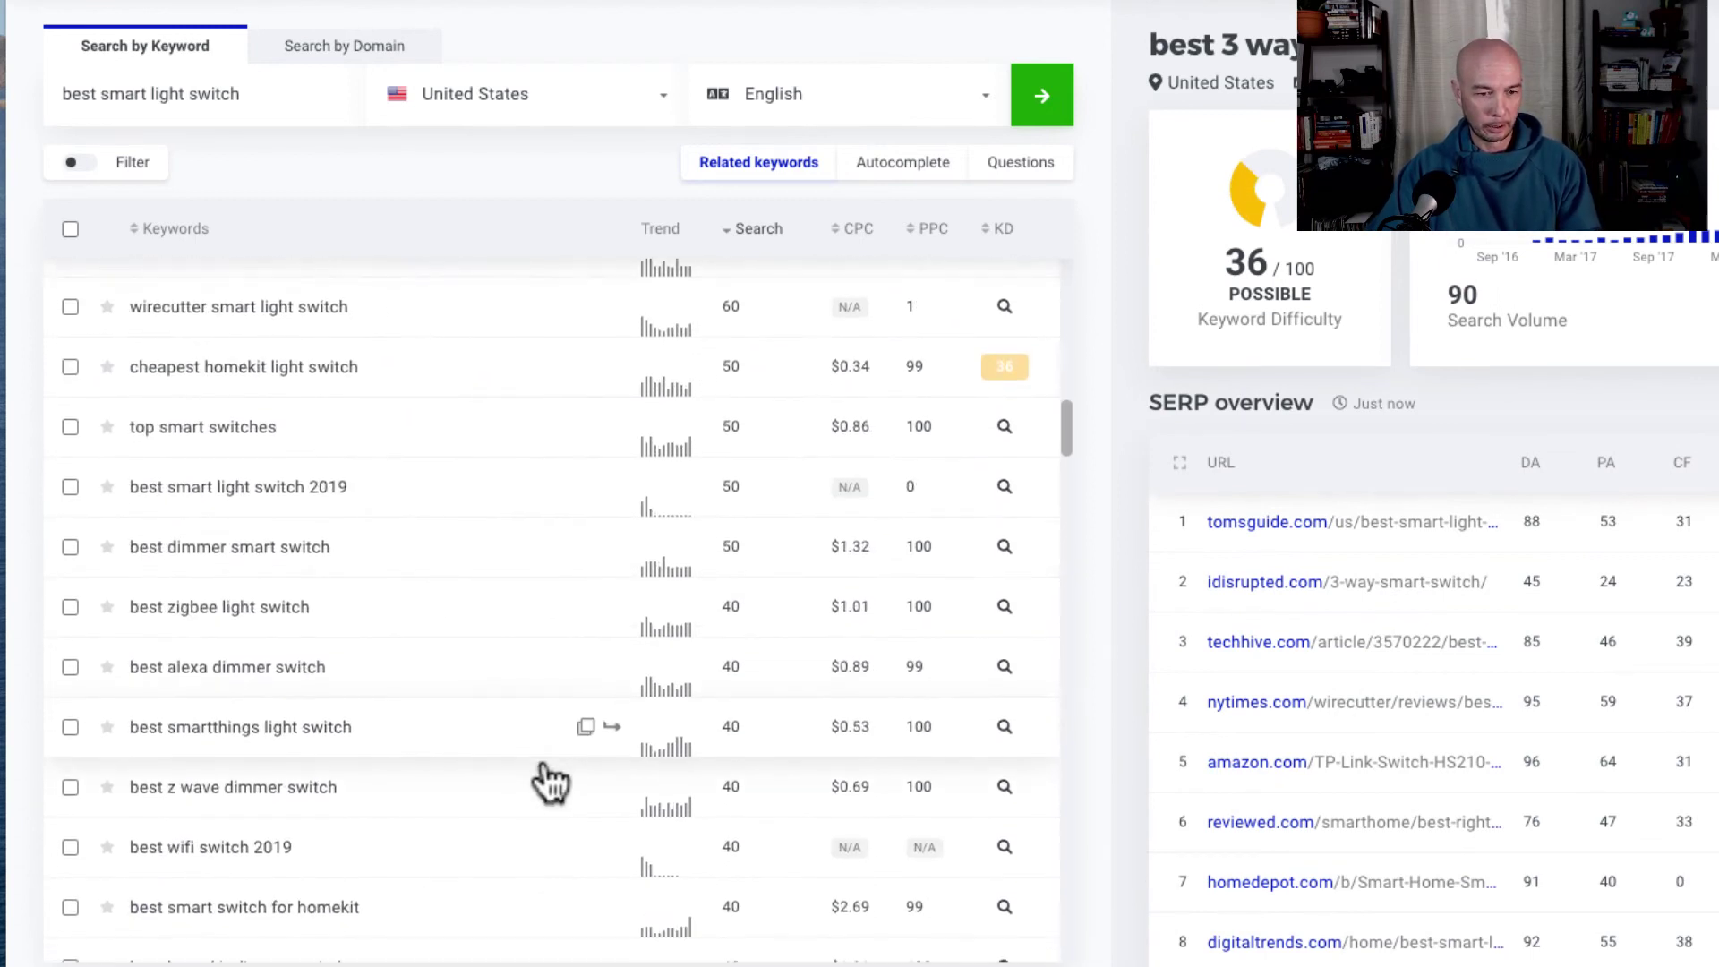
{"action": "scroll", "coordinate": [549, 779], "scroll_direction": "down", "scroll_amount": 3}
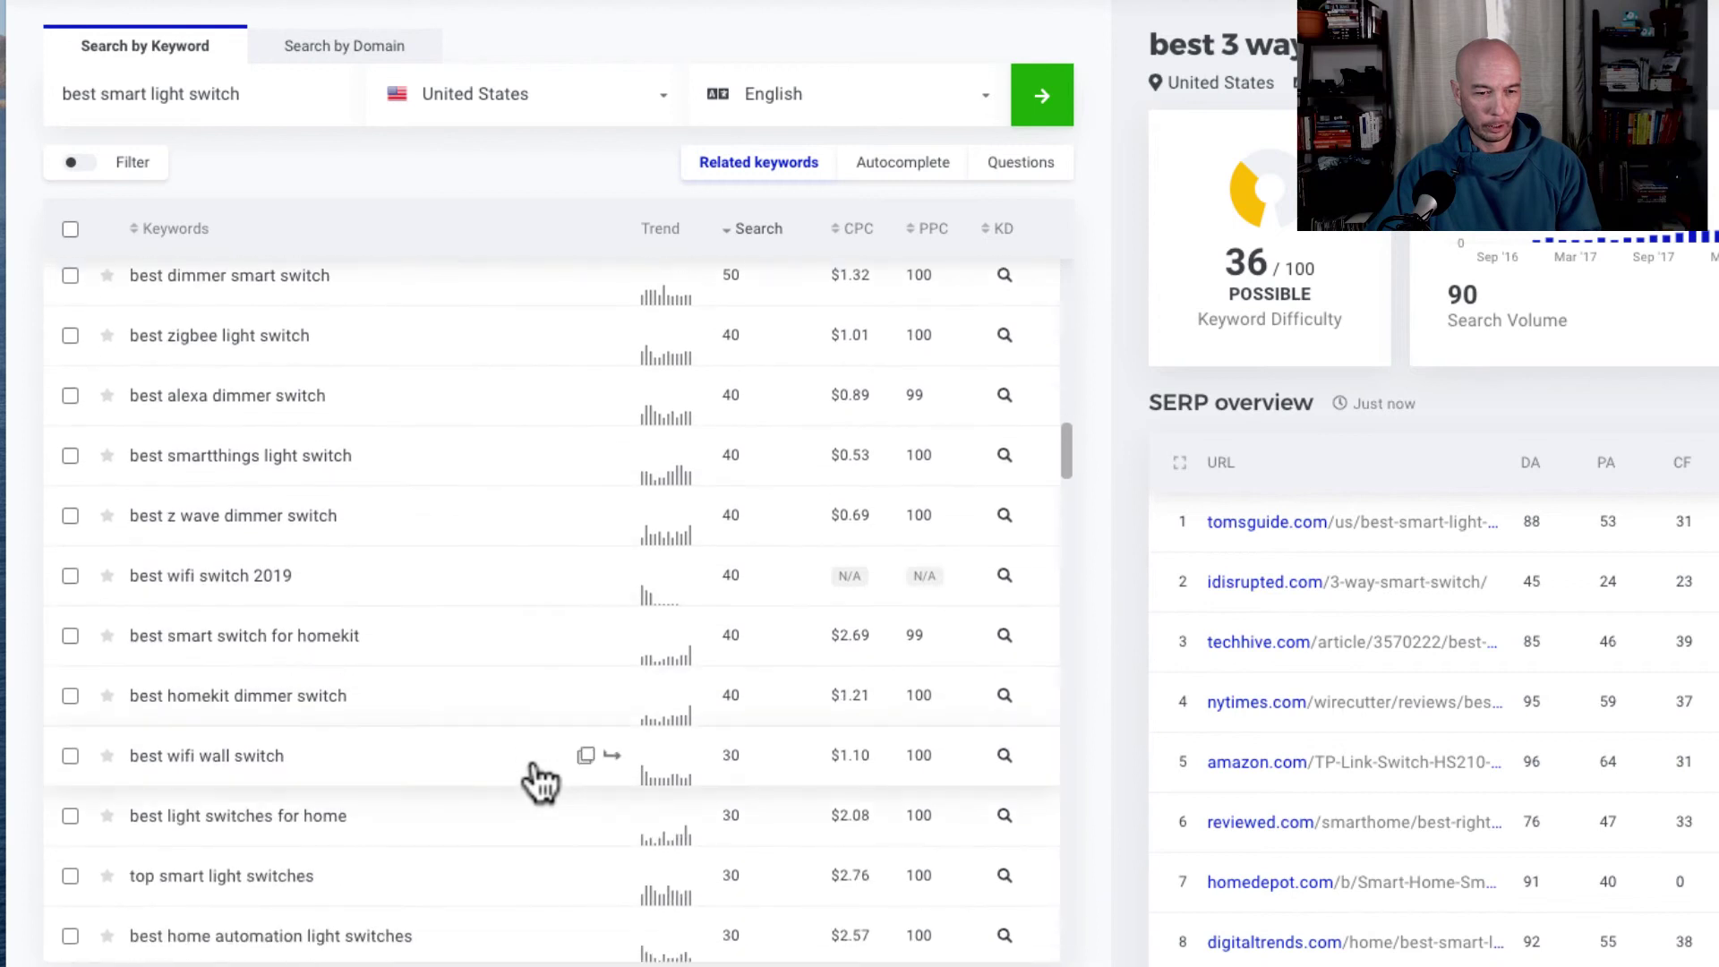
{"action": "scroll", "coordinate": [479, 783], "scroll_direction": "down", "scroll_amount": 1}
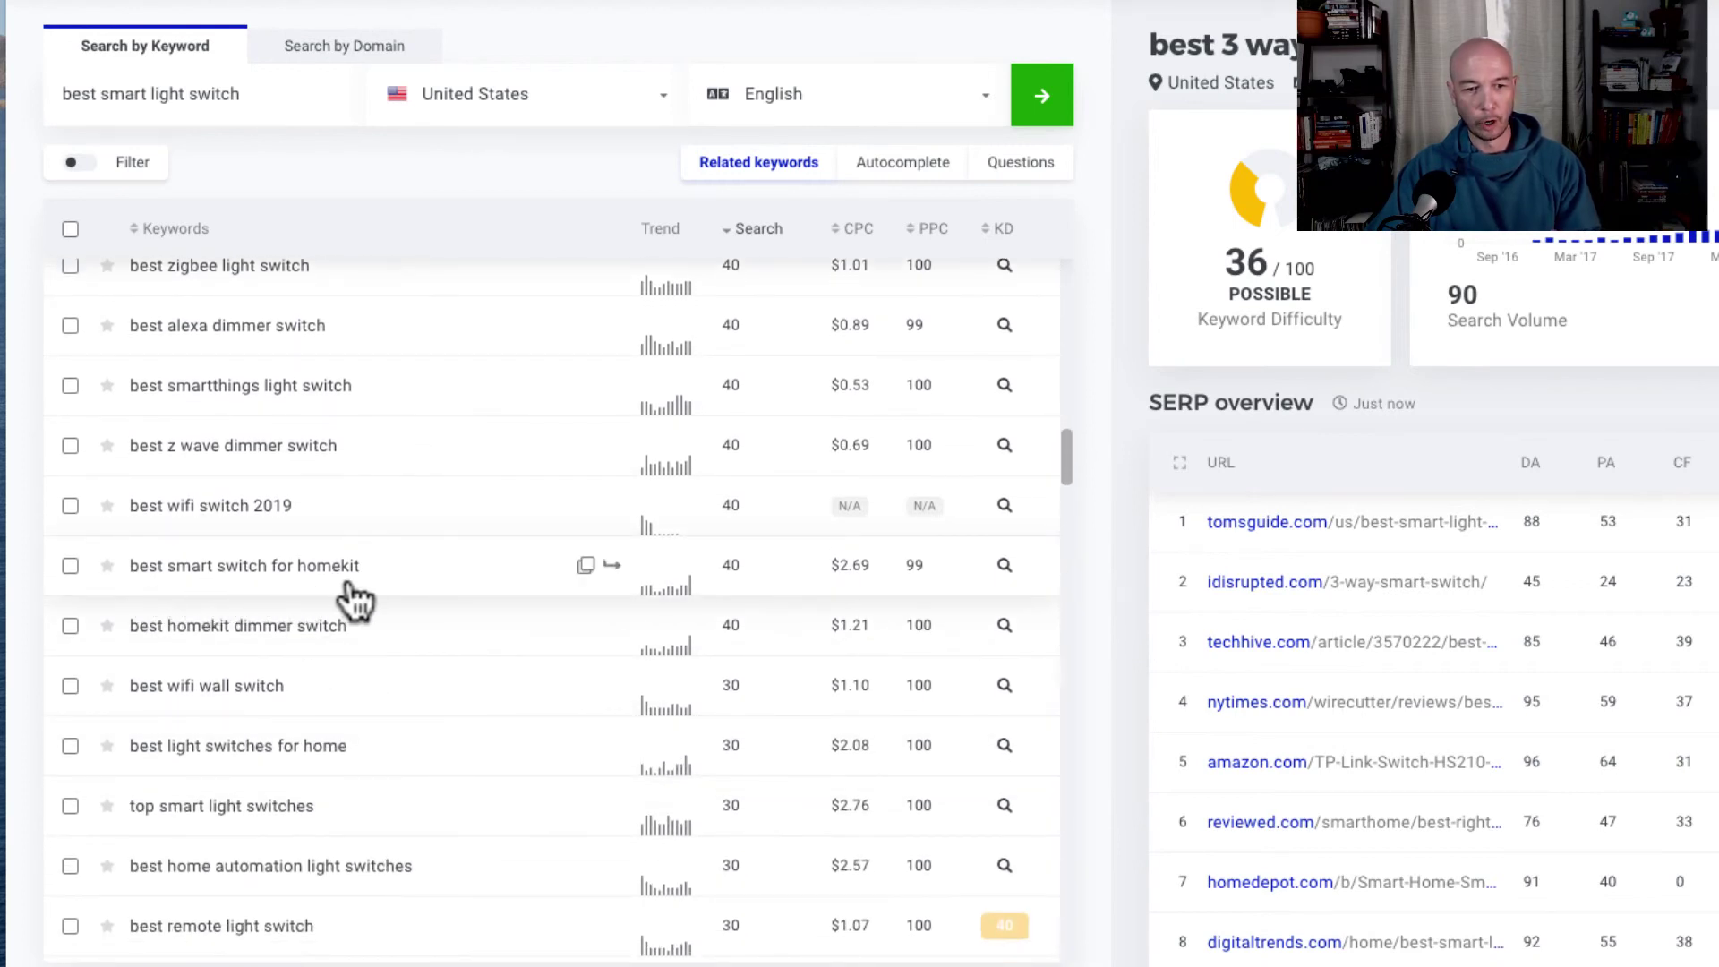
{"action": "left_click", "coordinate": [1004, 567]}
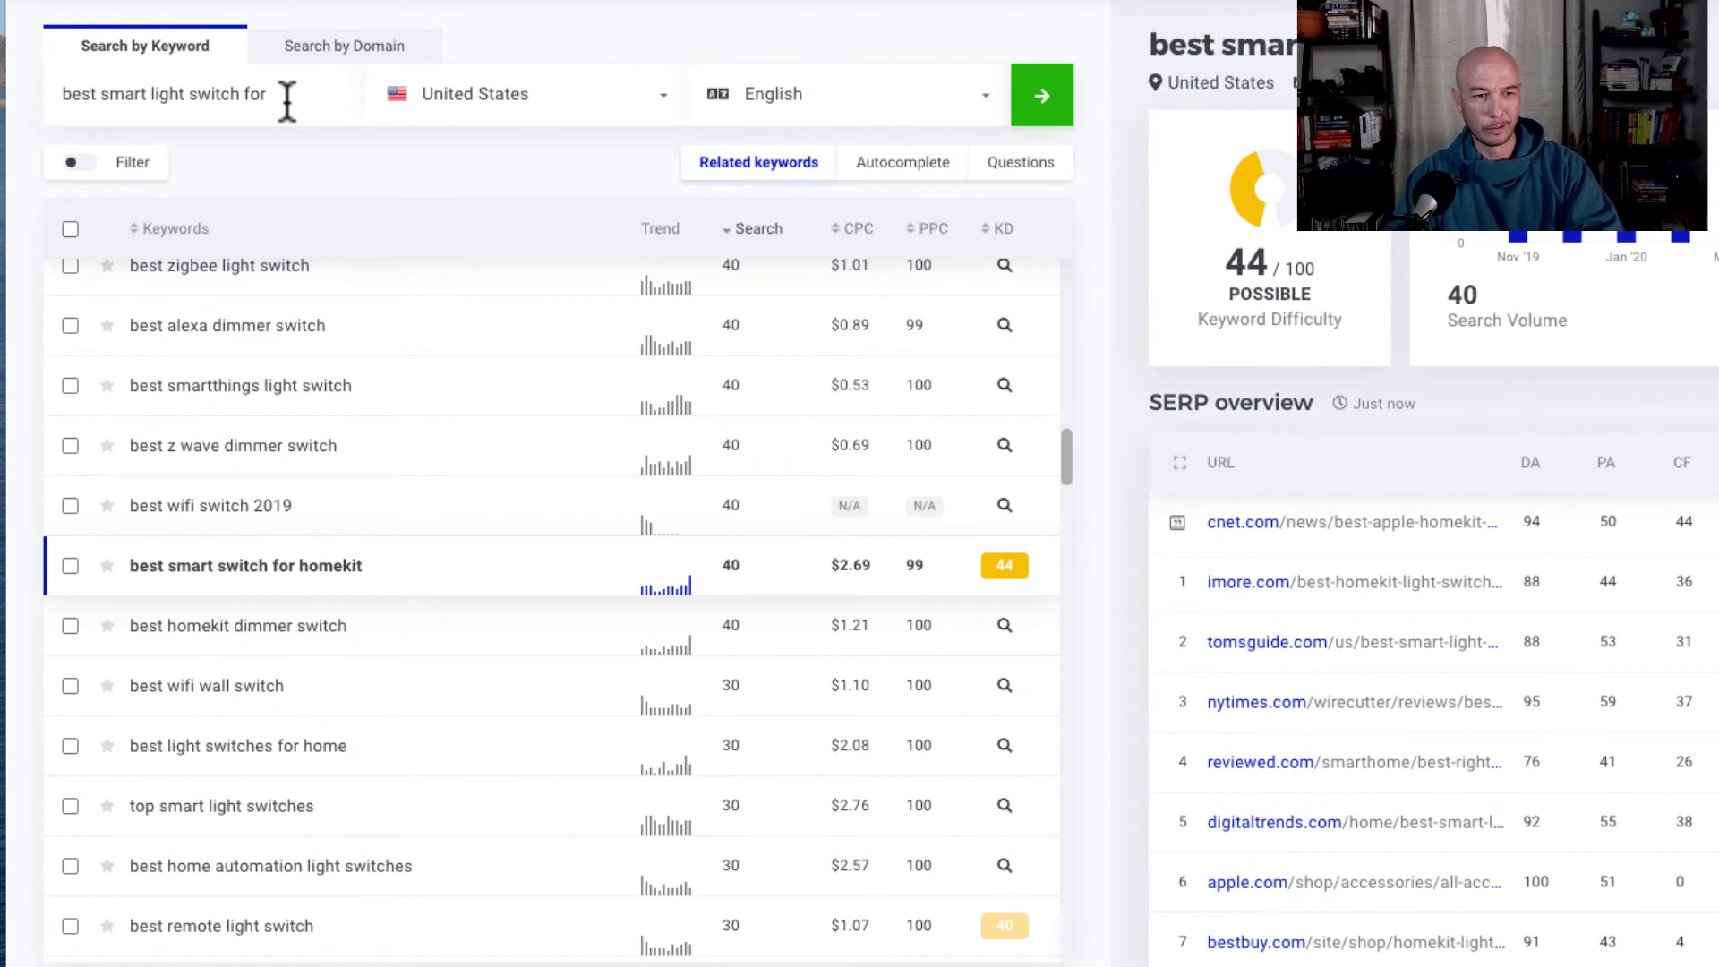
Step: Show the autocomplete suggestions for the search phrase and check the keyword difficulty of "best smart light switch with motion sensor"
{"action": "left_click", "coordinate": [927, 175]}
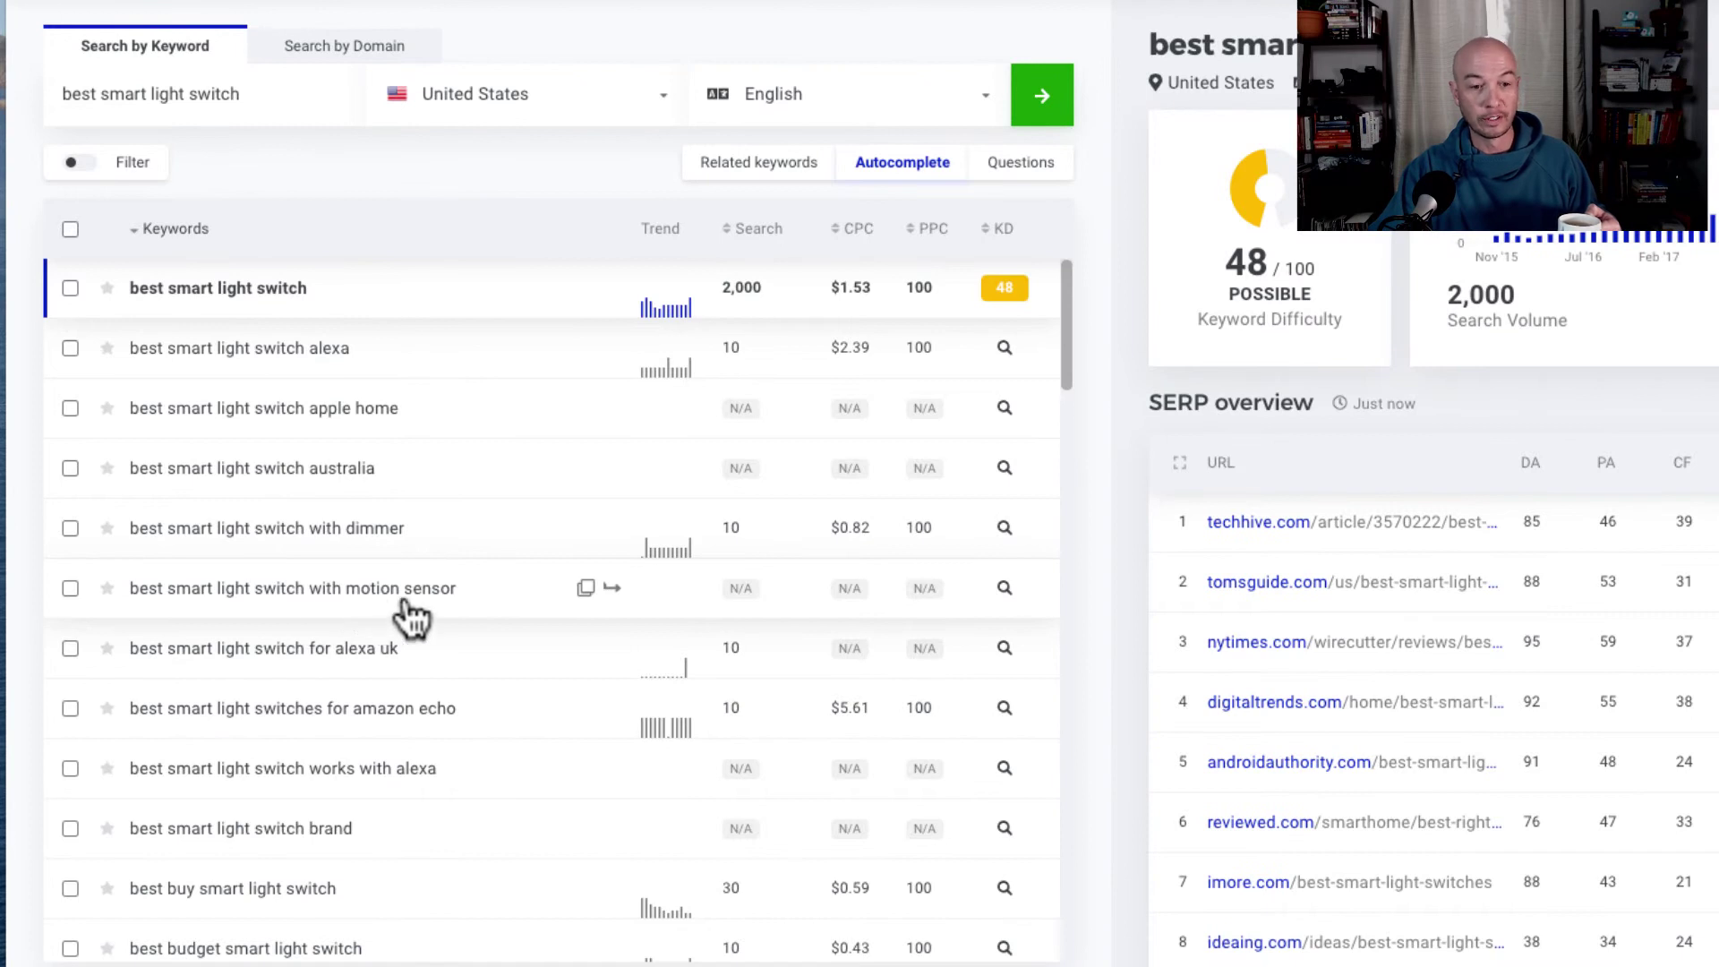
{"action": "left_click", "coordinate": [1005, 591]}
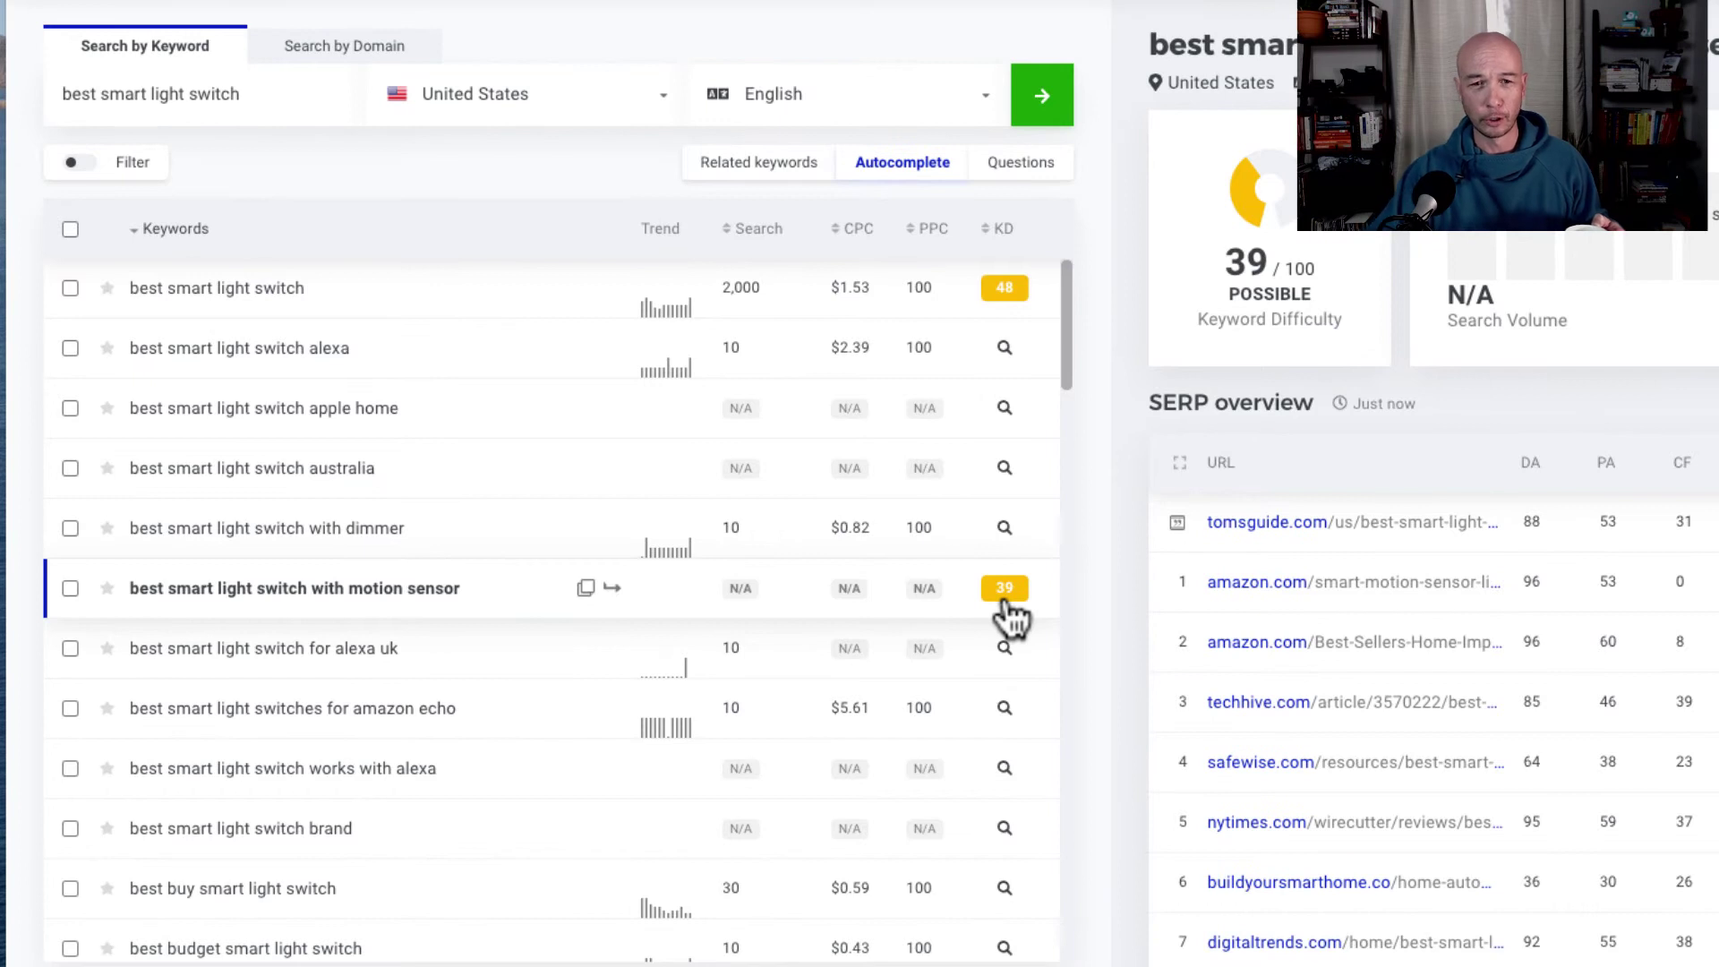
{"action": "scroll", "coordinate": [931, 759], "scroll_direction": "down", "scroll_amount": 1}
{"action": "scroll", "coordinate": [924, 779], "scroll_direction": "down", "scroll_amount": 1}
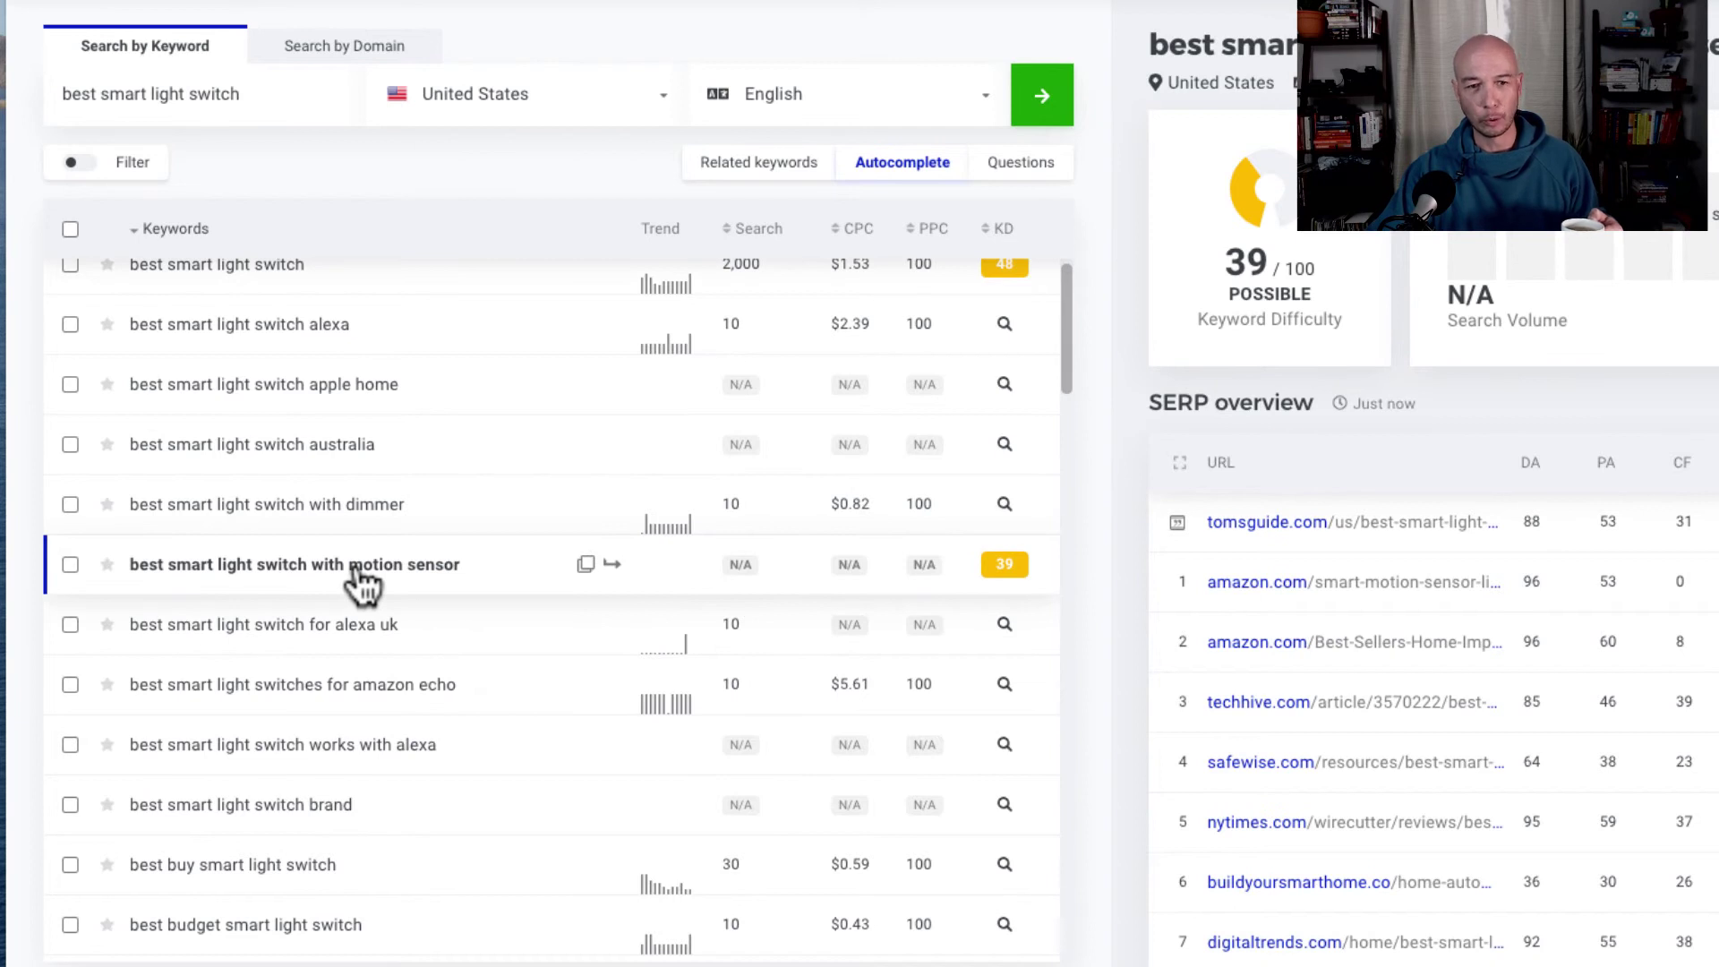
Step: Reload the autocomplete suggestions and check the difficulty of the "best smart light switch for" google home, apple homekit and smartthings keywords
{"action": "left_click", "coordinate": [883, 174]}
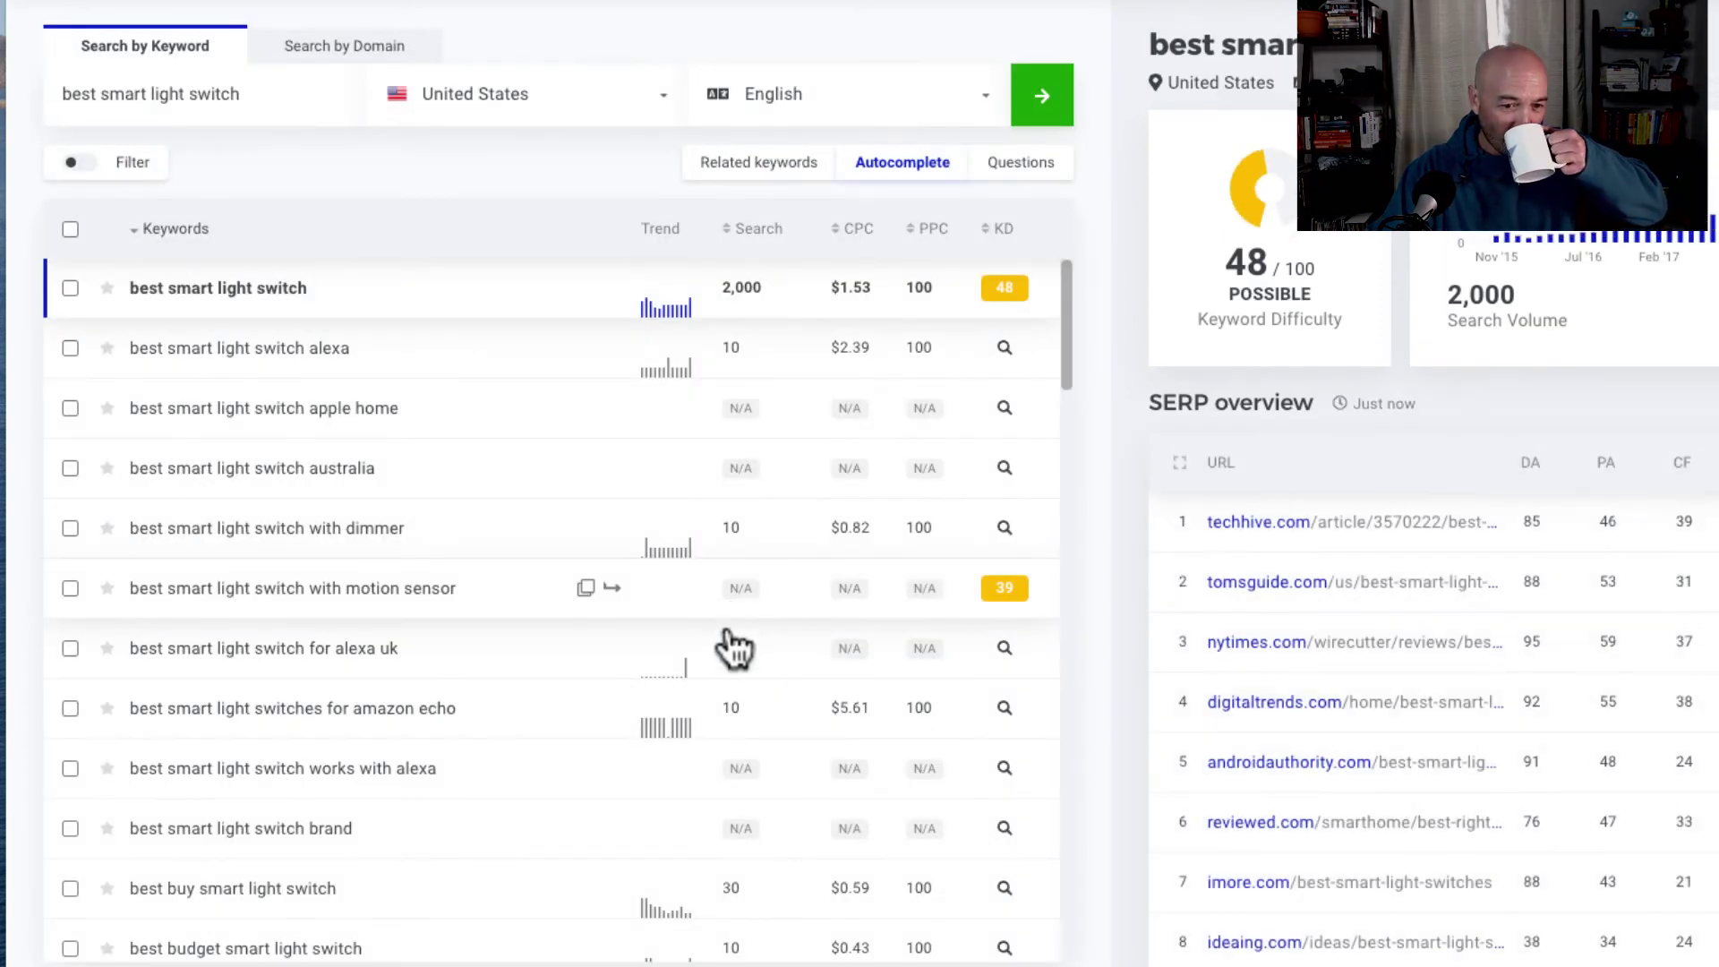
{"action": "scroll", "coordinate": [749, 717], "scroll_direction": "down", "scroll_amount": 1}
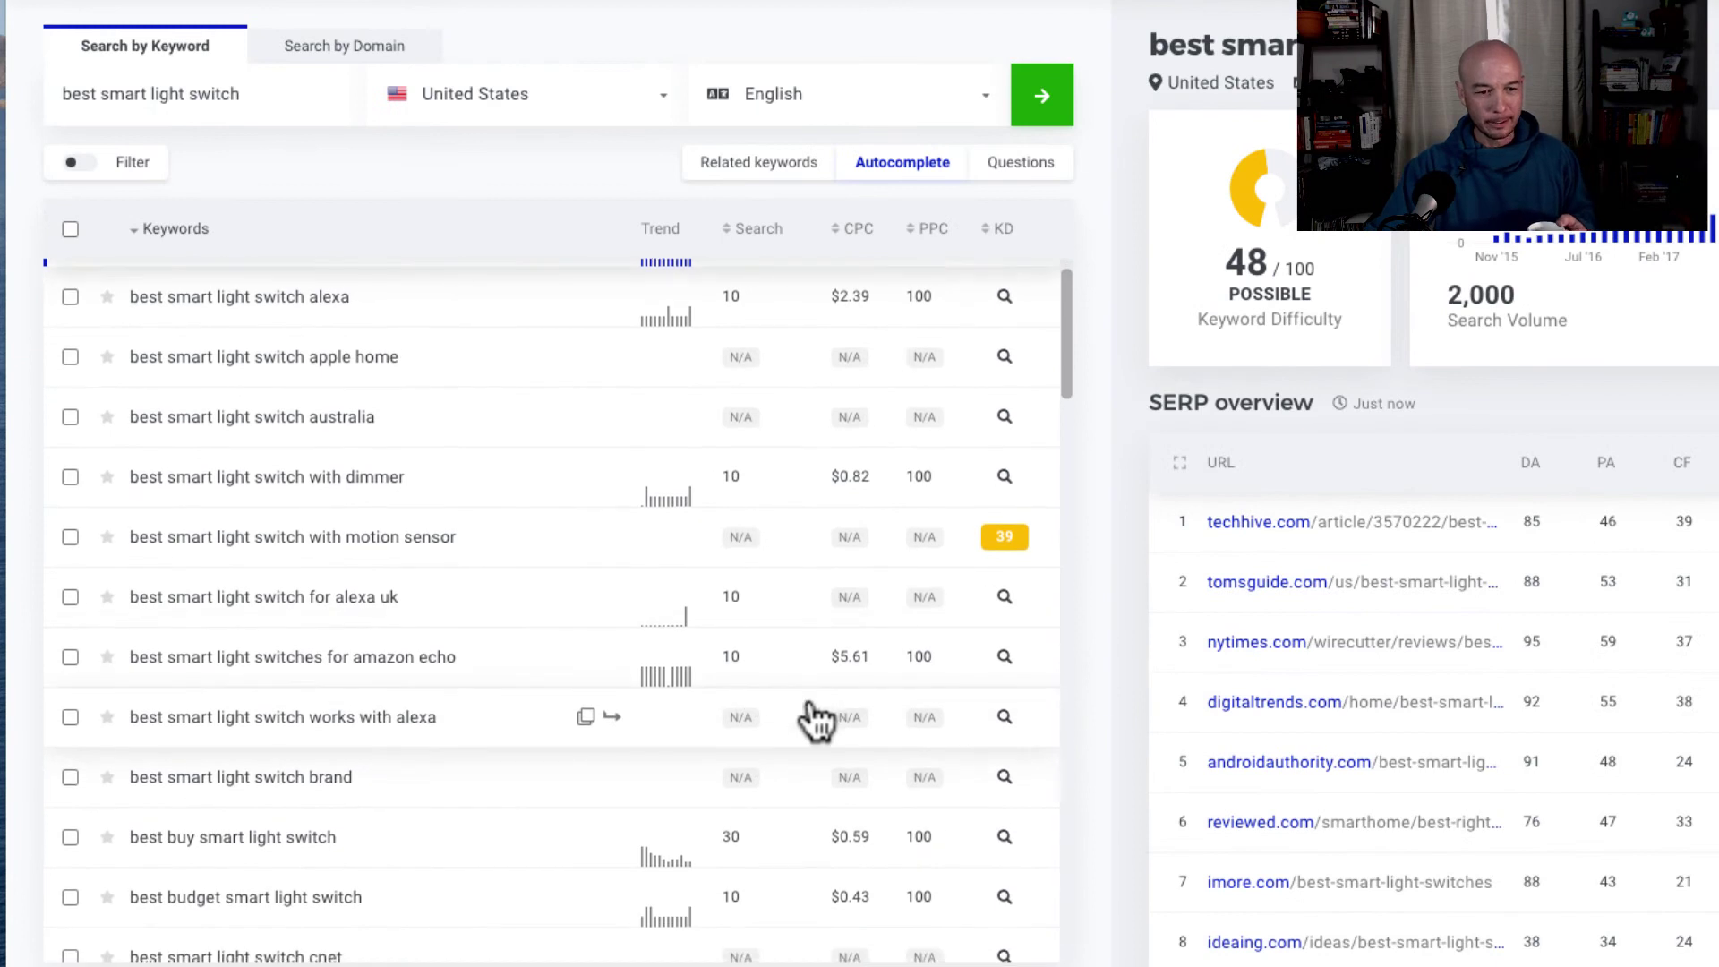
{"action": "scroll", "coordinate": [815, 720], "scroll_direction": "down", "scroll_amount": 4}
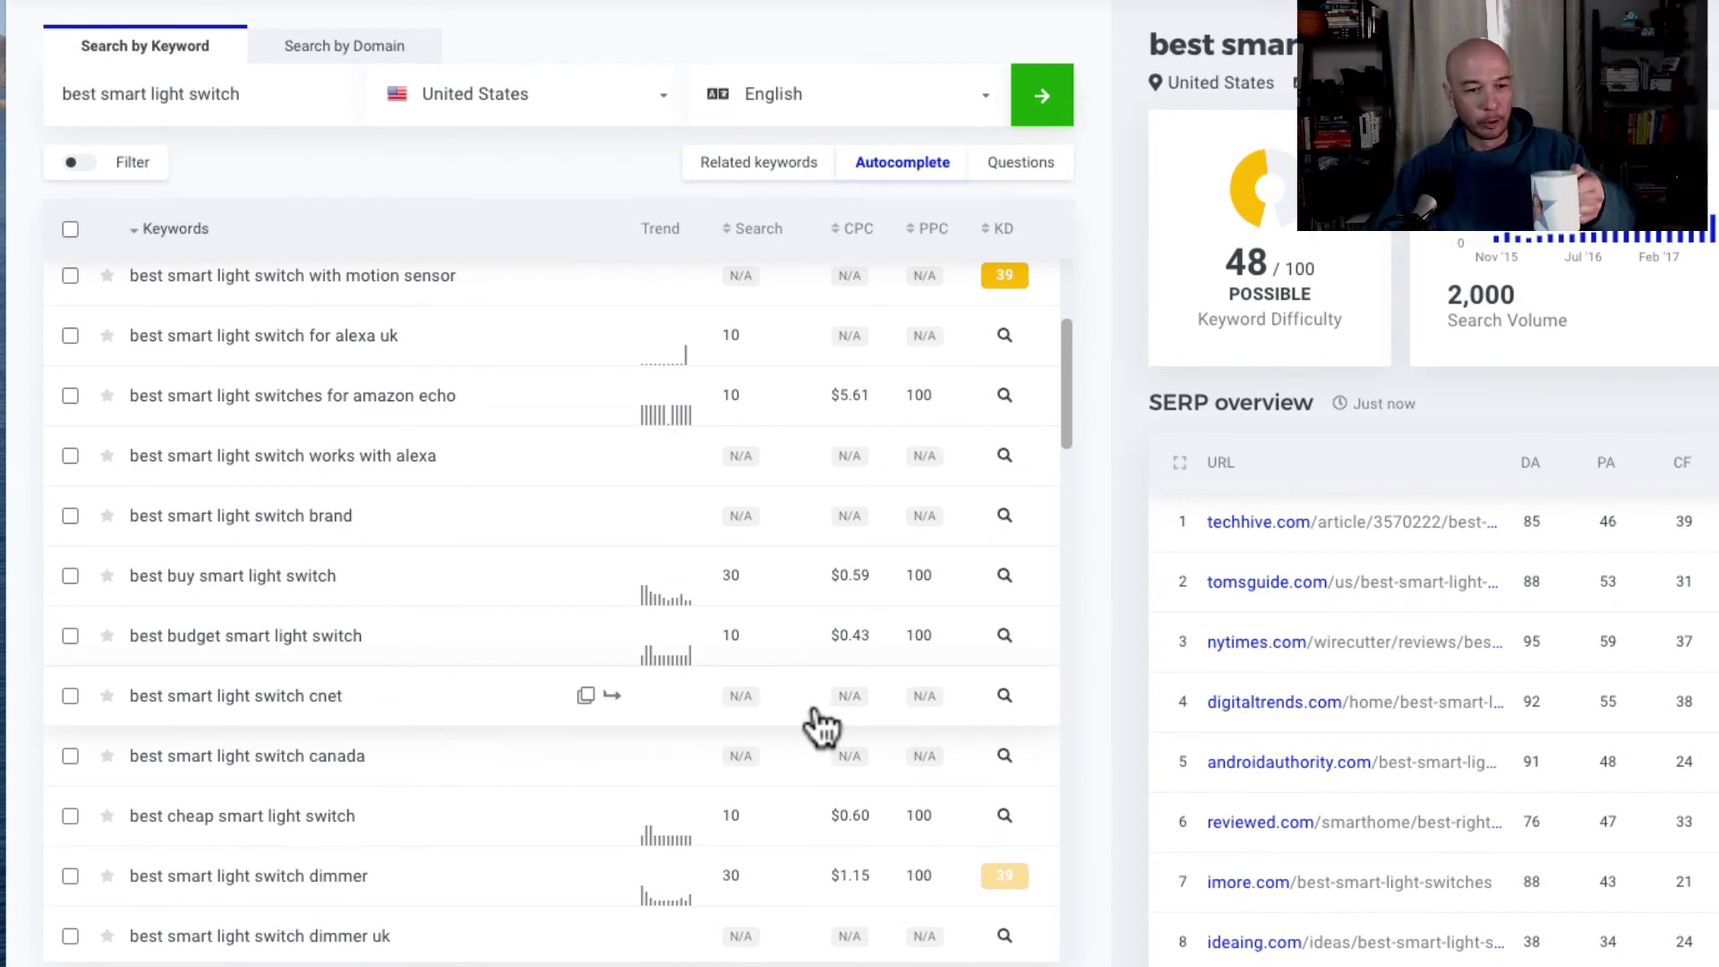
{"action": "scroll", "coordinate": [743, 766], "scroll_direction": "down", "scroll_amount": 3}
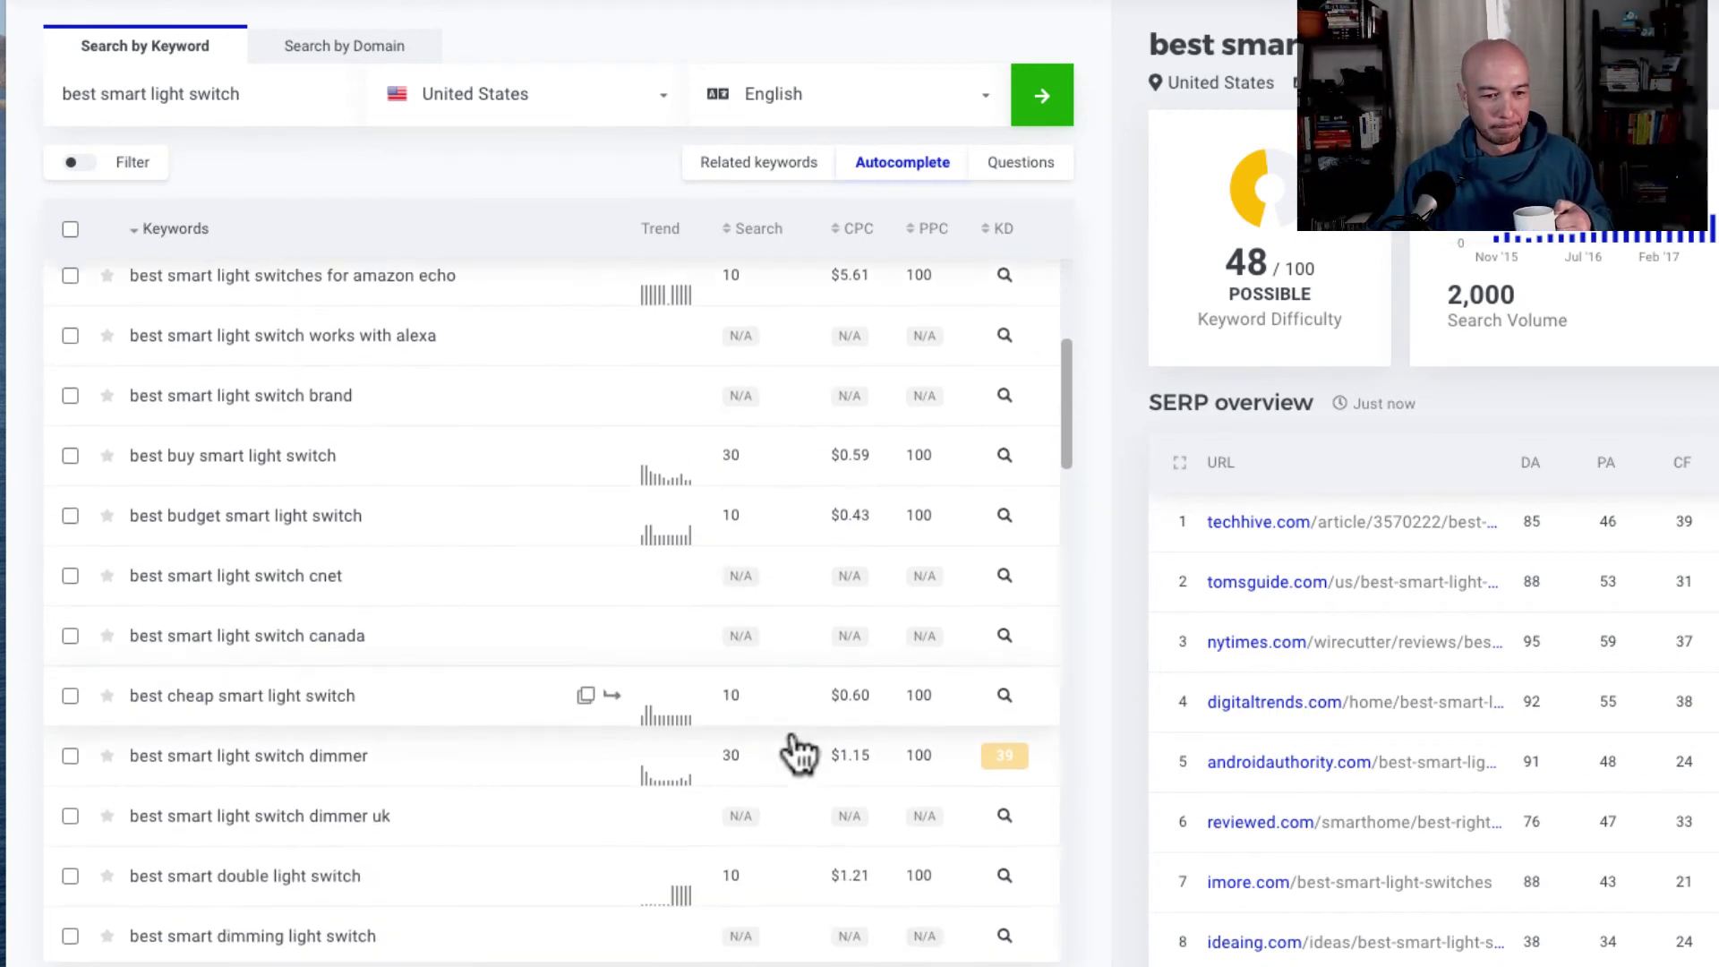
{"action": "scroll", "coordinate": [805, 743], "scroll_direction": "down", "scroll_amount": 3}
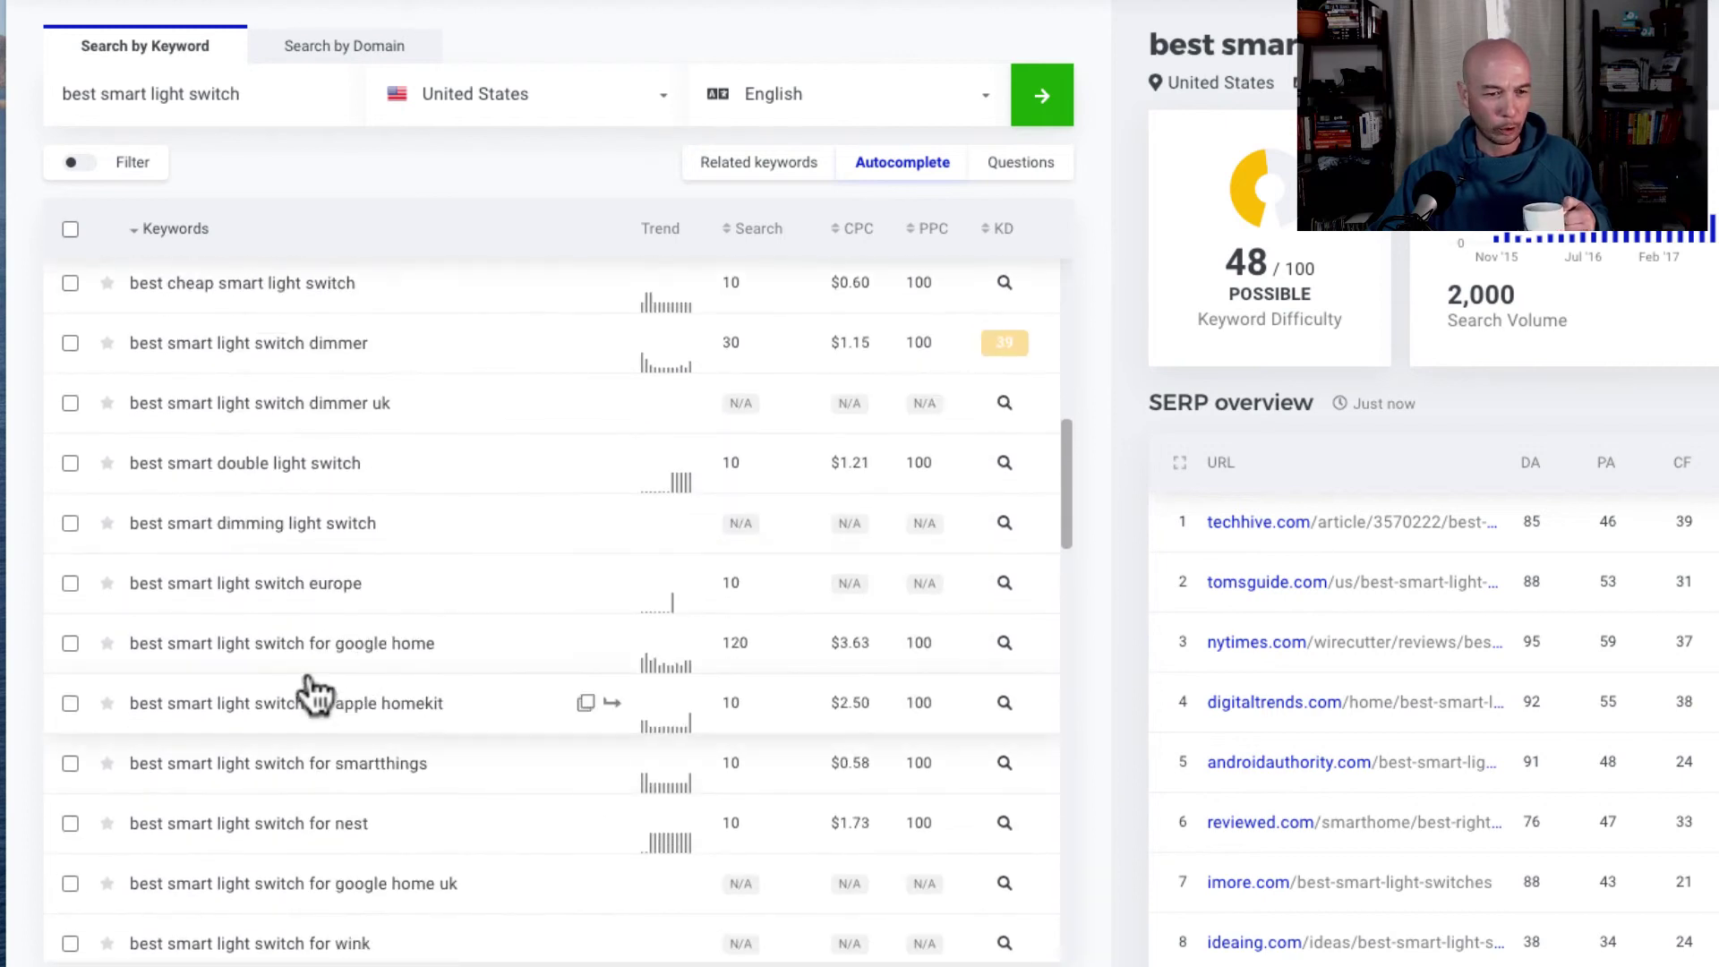
{"action": "left_click", "coordinate": [283, 652]}
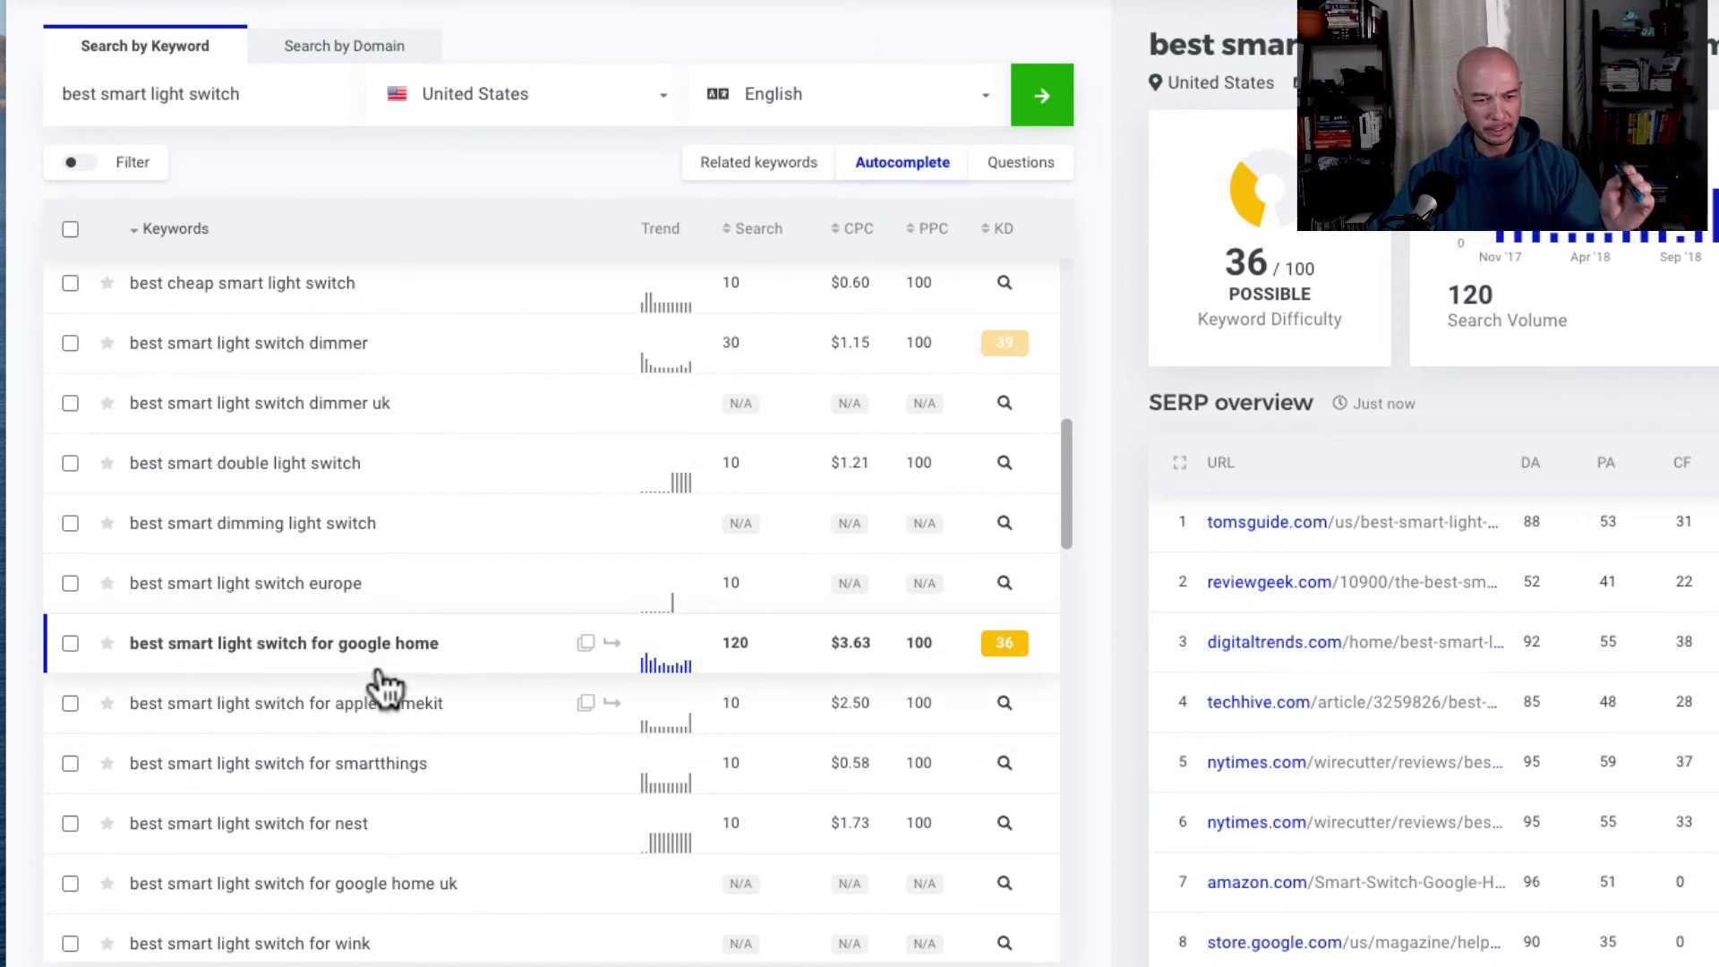
{"action": "left_click", "coordinate": [344, 721]}
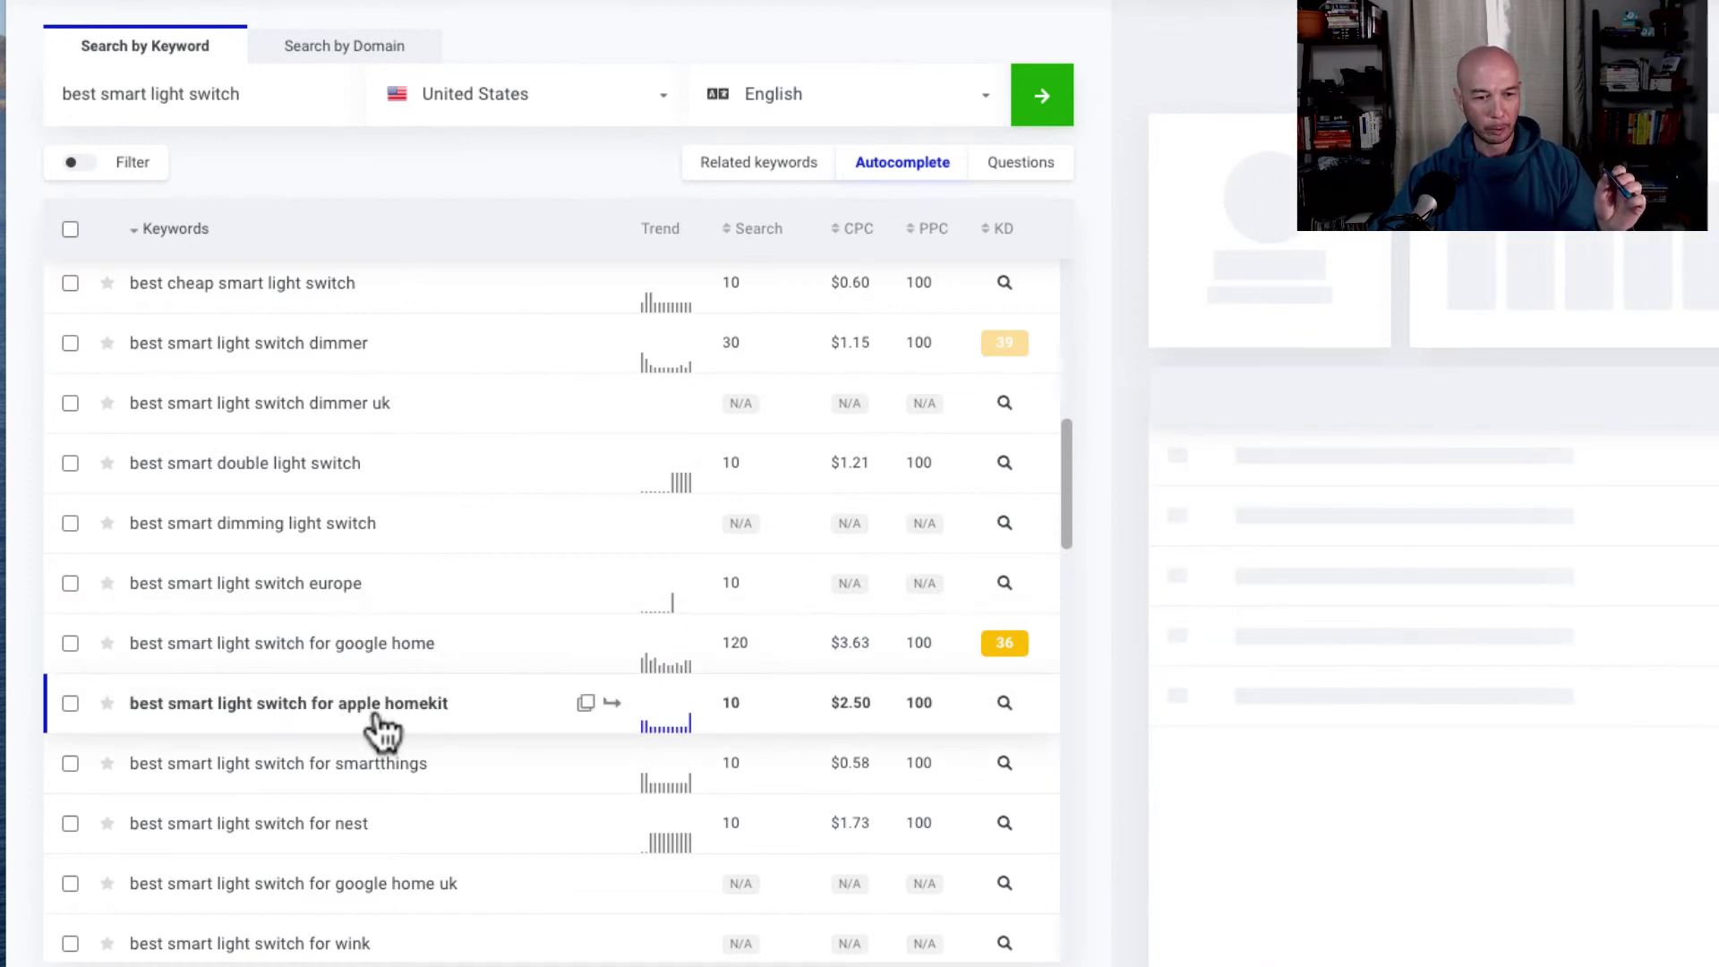
{"action": "left_click", "coordinate": [324, 768]}
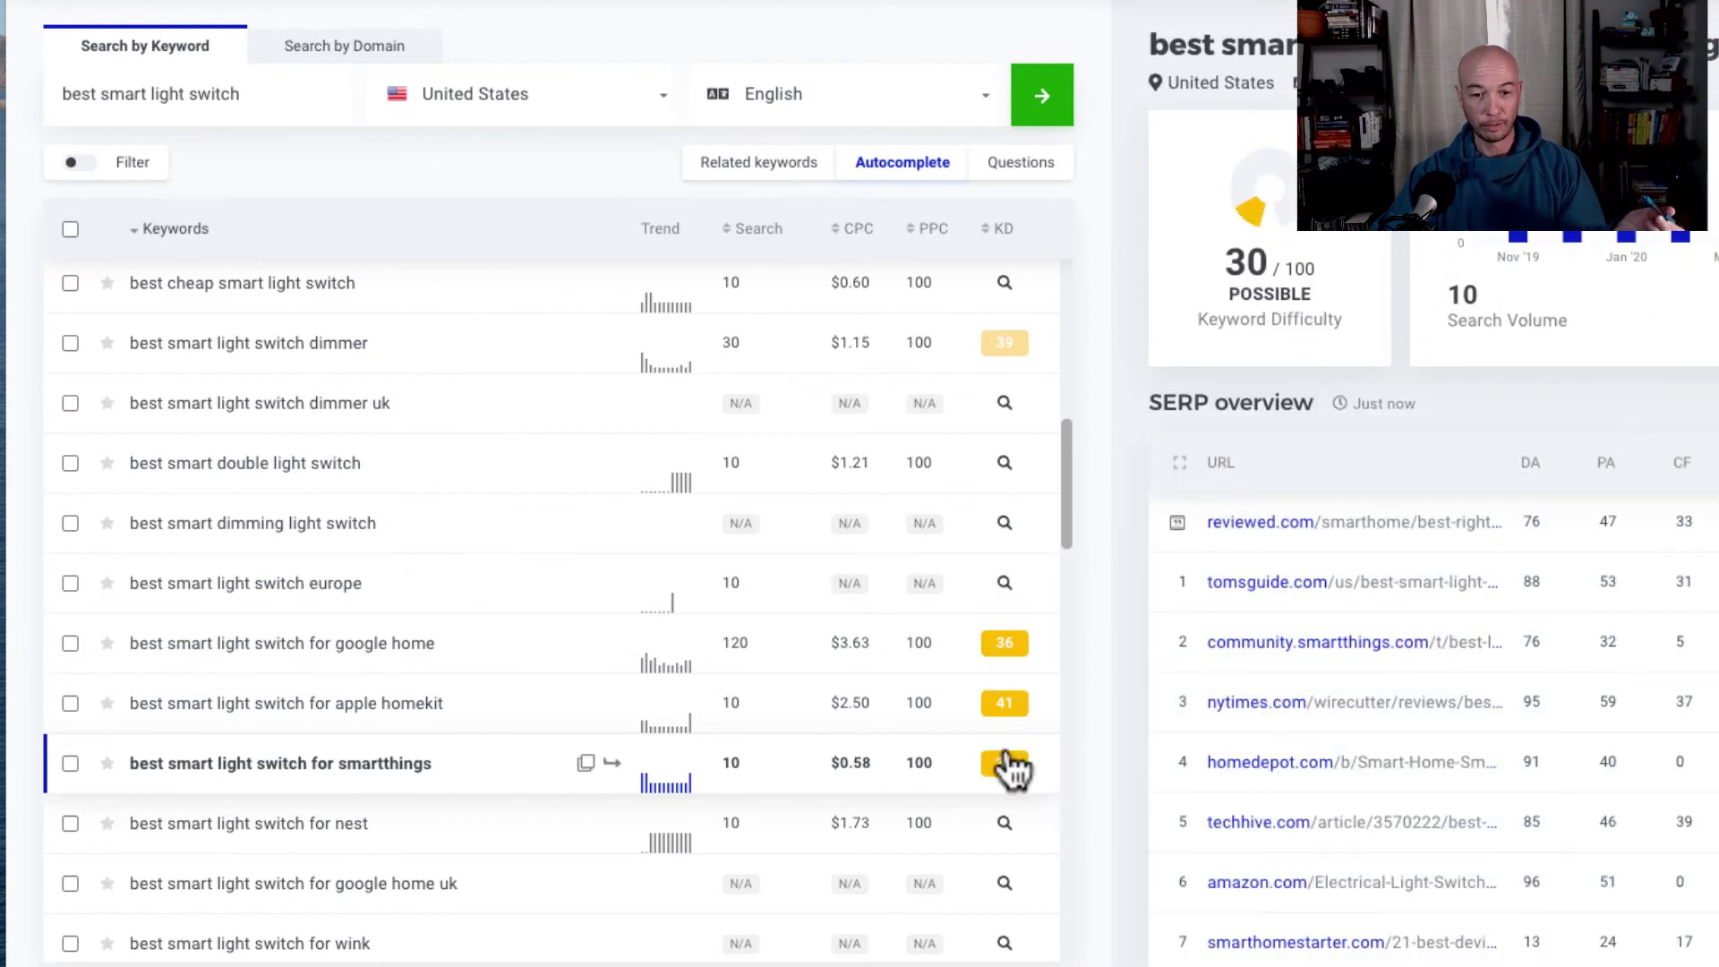
Step: Copy the keyword "best smart light switch for smartthings" and search Google for it in a new browser tab
{"action": "scroll", "coordinate": [365, 849], "scroll_direction": "down", "scroll_amount": 1}
{"action": "scroll", "coordinate": [365, 849], "scroll_direction": "down", "scroll_amount": 3}
{"action": "scroll", "coordinate": [408, 846], "scroll_direction": "down", "scroll_amount": 1}
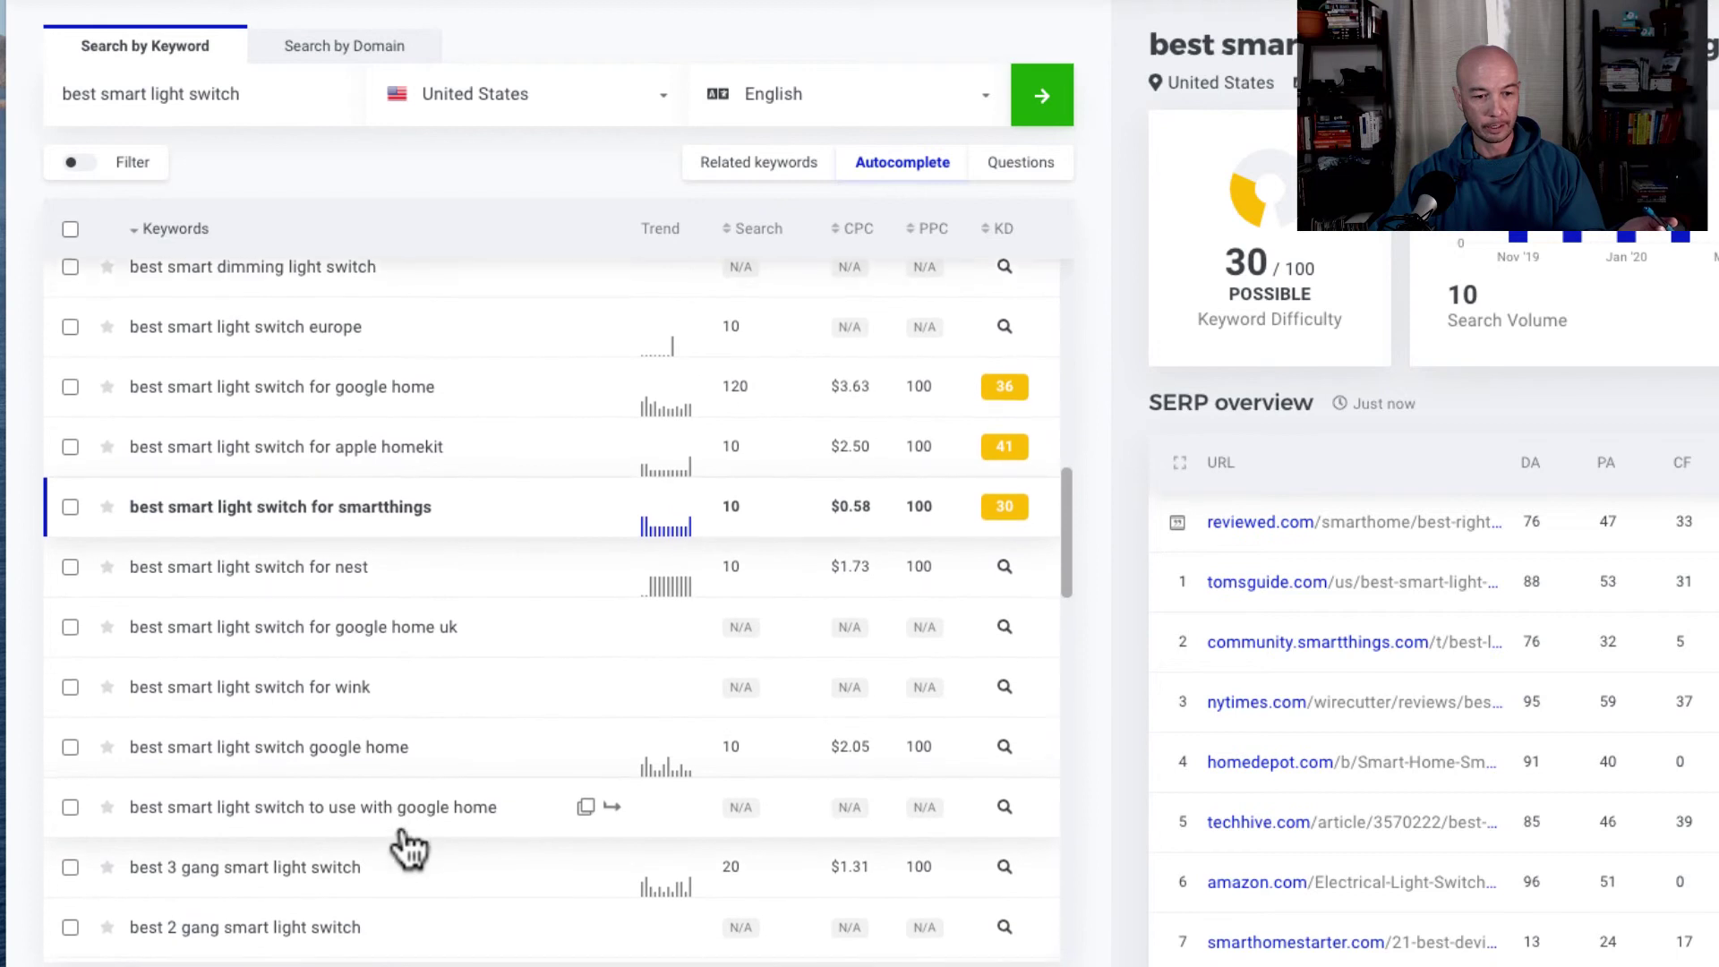
{"action": "scroll", "coordinate": [407, 846], "scroll_direction": "up", "scroll_amount": 4}
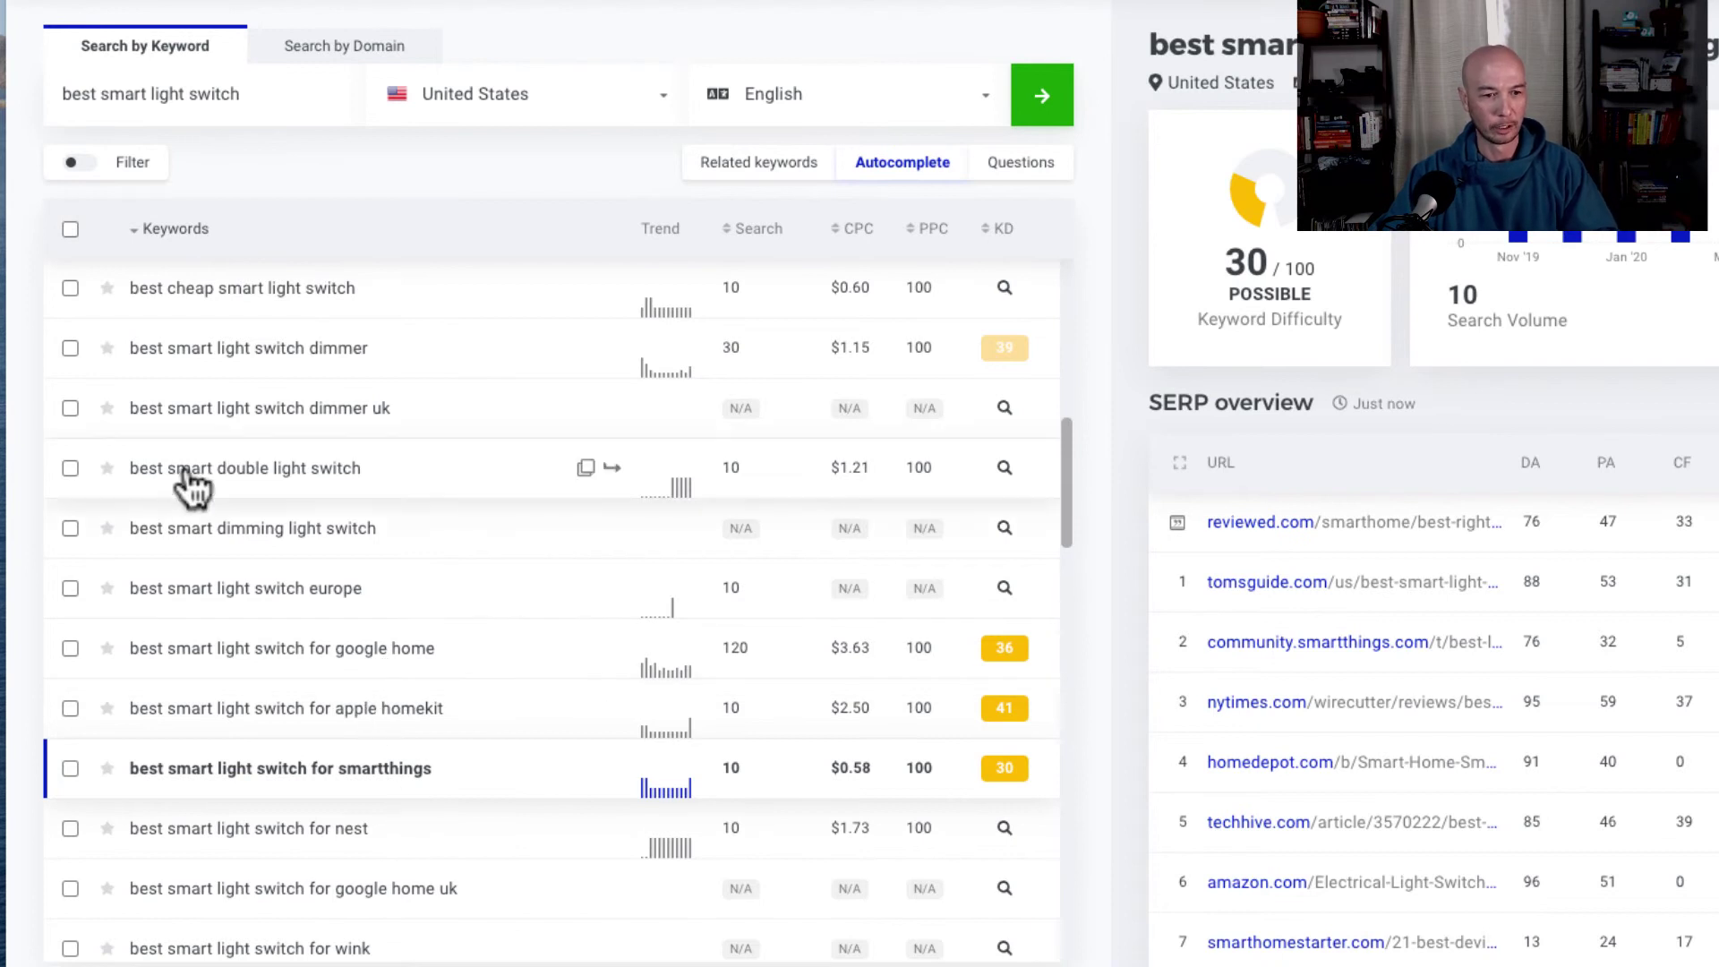
{"action": "left_click", "coordinate": [586, 769]}
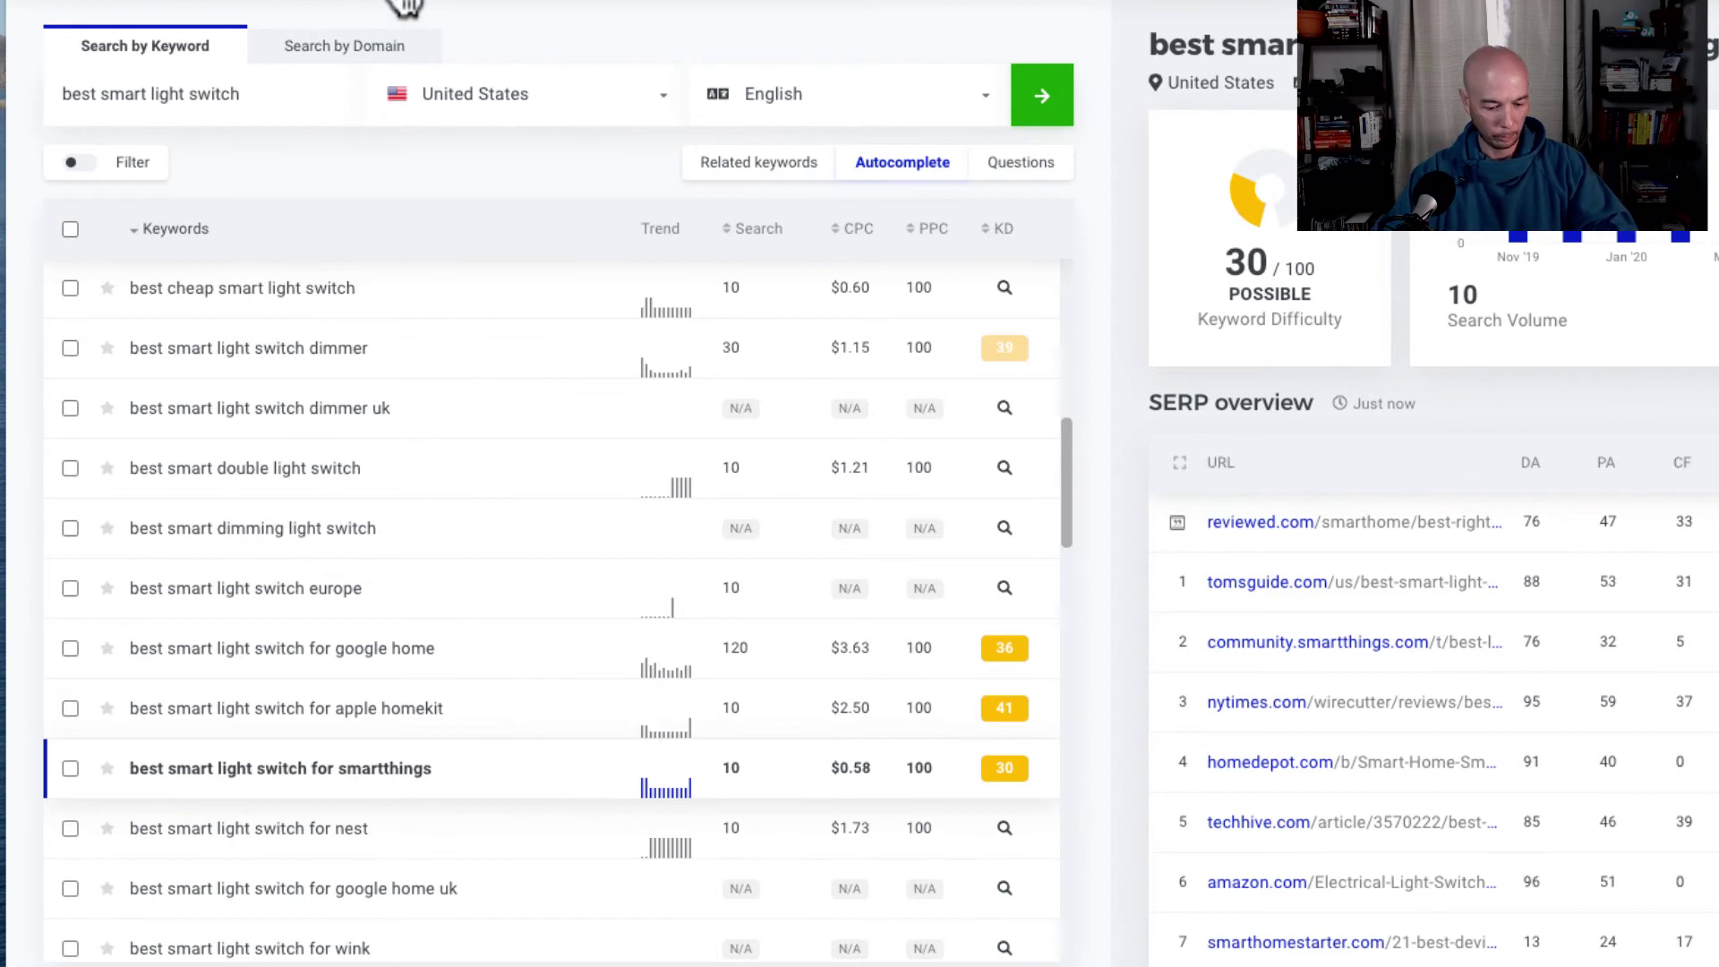
{"action": "key", "text": "super+t"}
{"action": "key", "text": "super+v"}
{"action": "key", "text": "Return"}
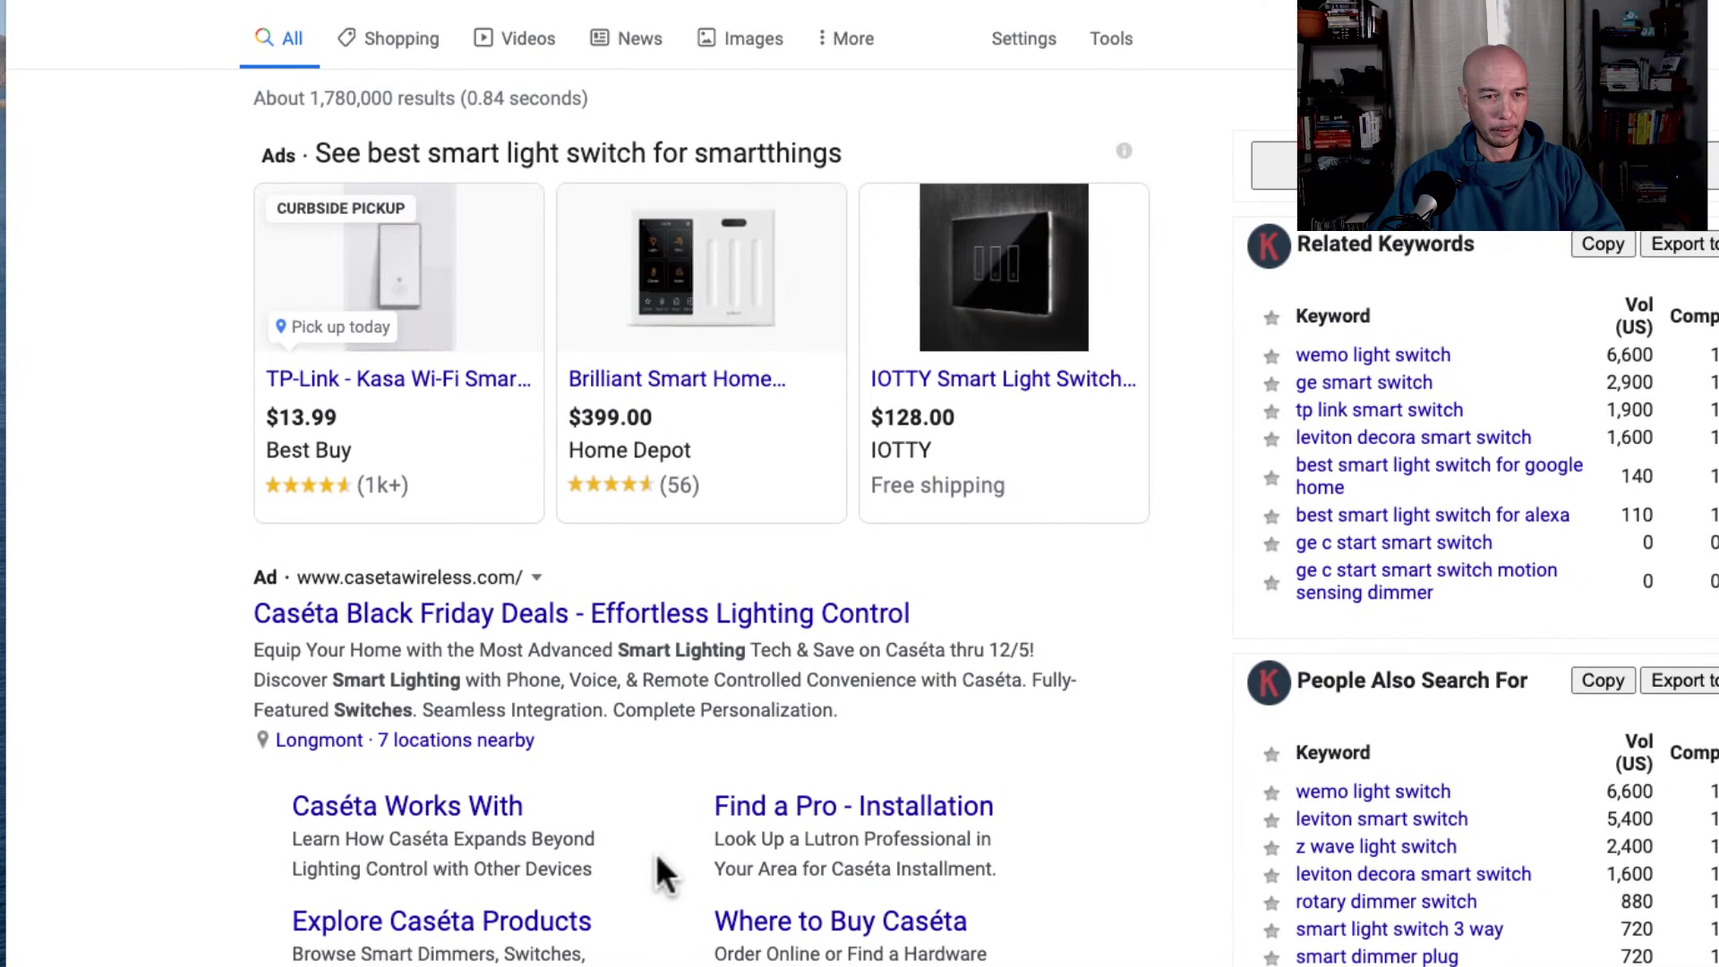
Step: Examine the featured snippet and the sites and page titles ranking in the Google results for the SmartThings keyword
{"action": "scroll", "coordinate": [657, 857], "scroll_direction": "down", "scroll_amount": 5}
{"action": "scroll", "coordinate": [658, 858], "scroll_direction": "down", "scroll_amount": 7}
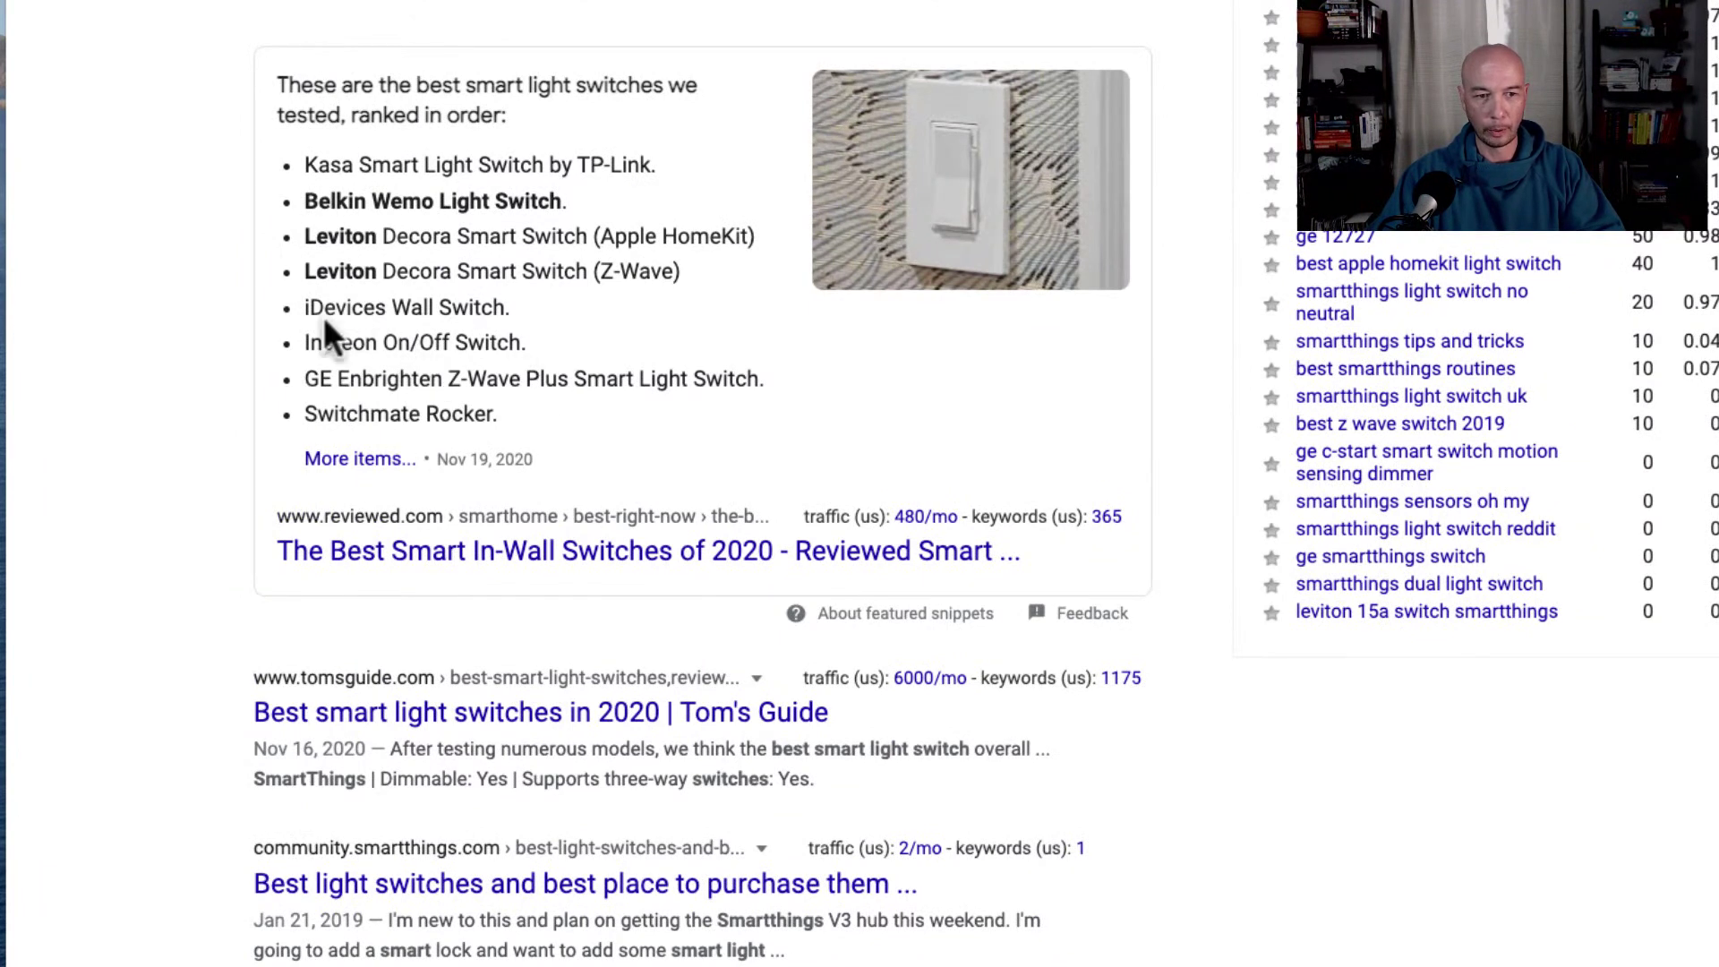
{"action": "scroll", "coordinate": [459, 372], "scroll_direction": "down", "scroll_amount": 3}
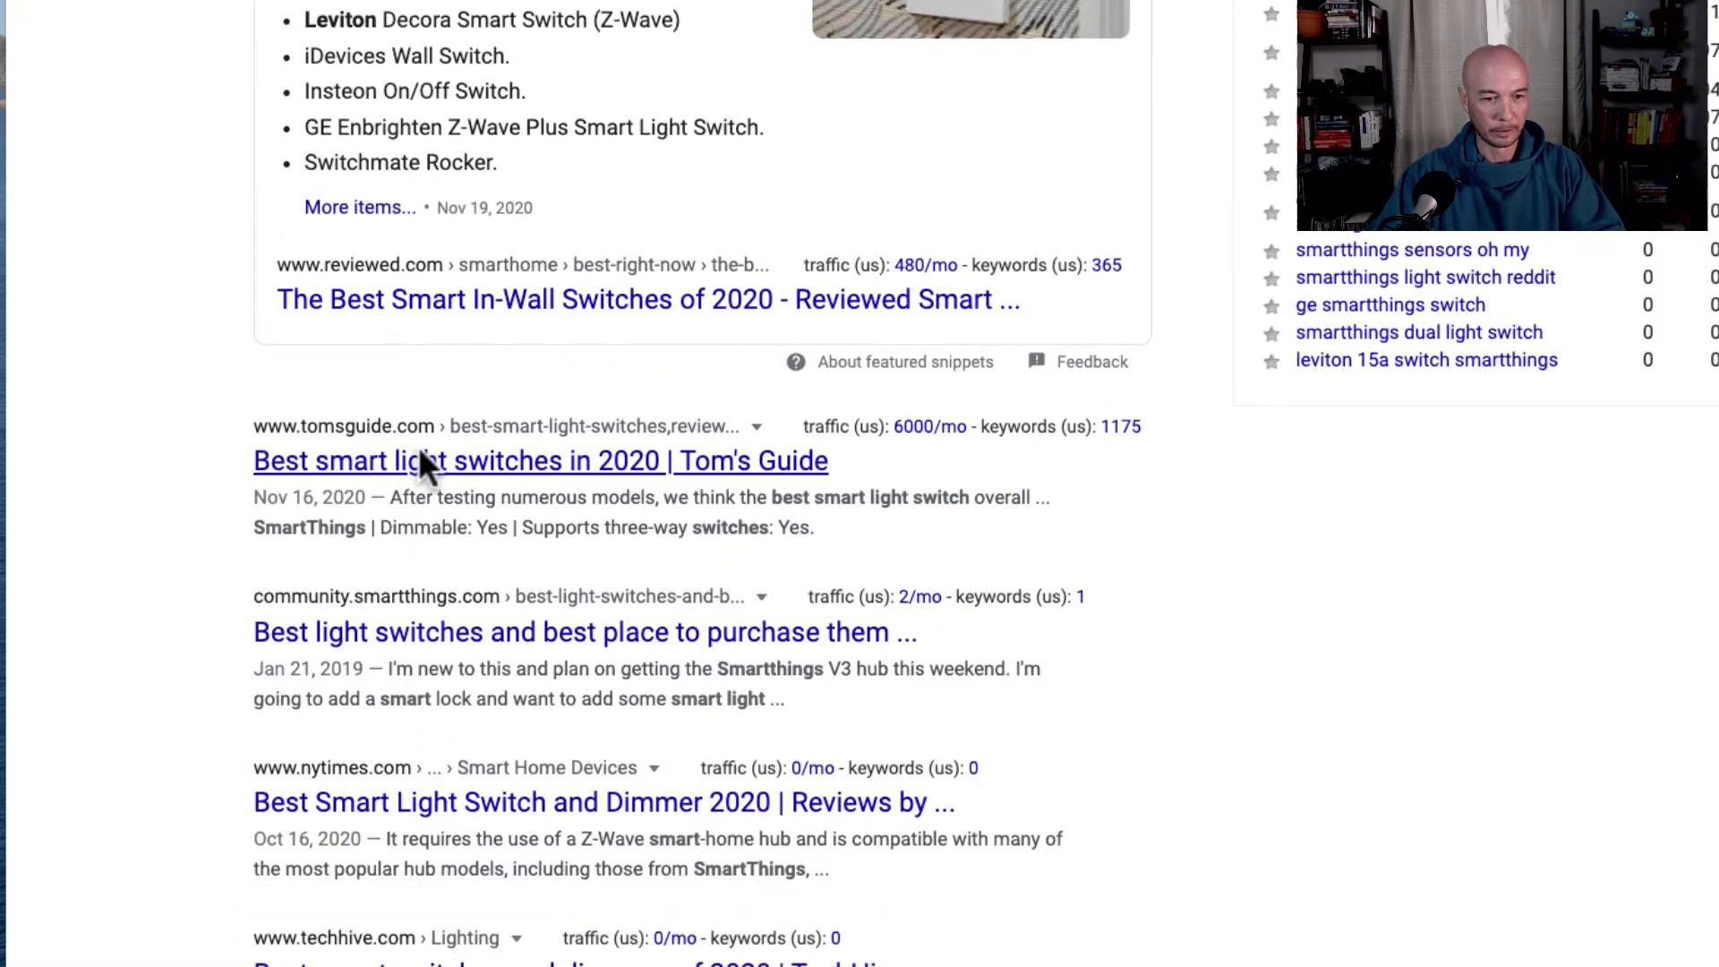
{"action": "scroll", "coordinate": [429, 671], "scroll_direction": "down", "scroll_amount": 3}
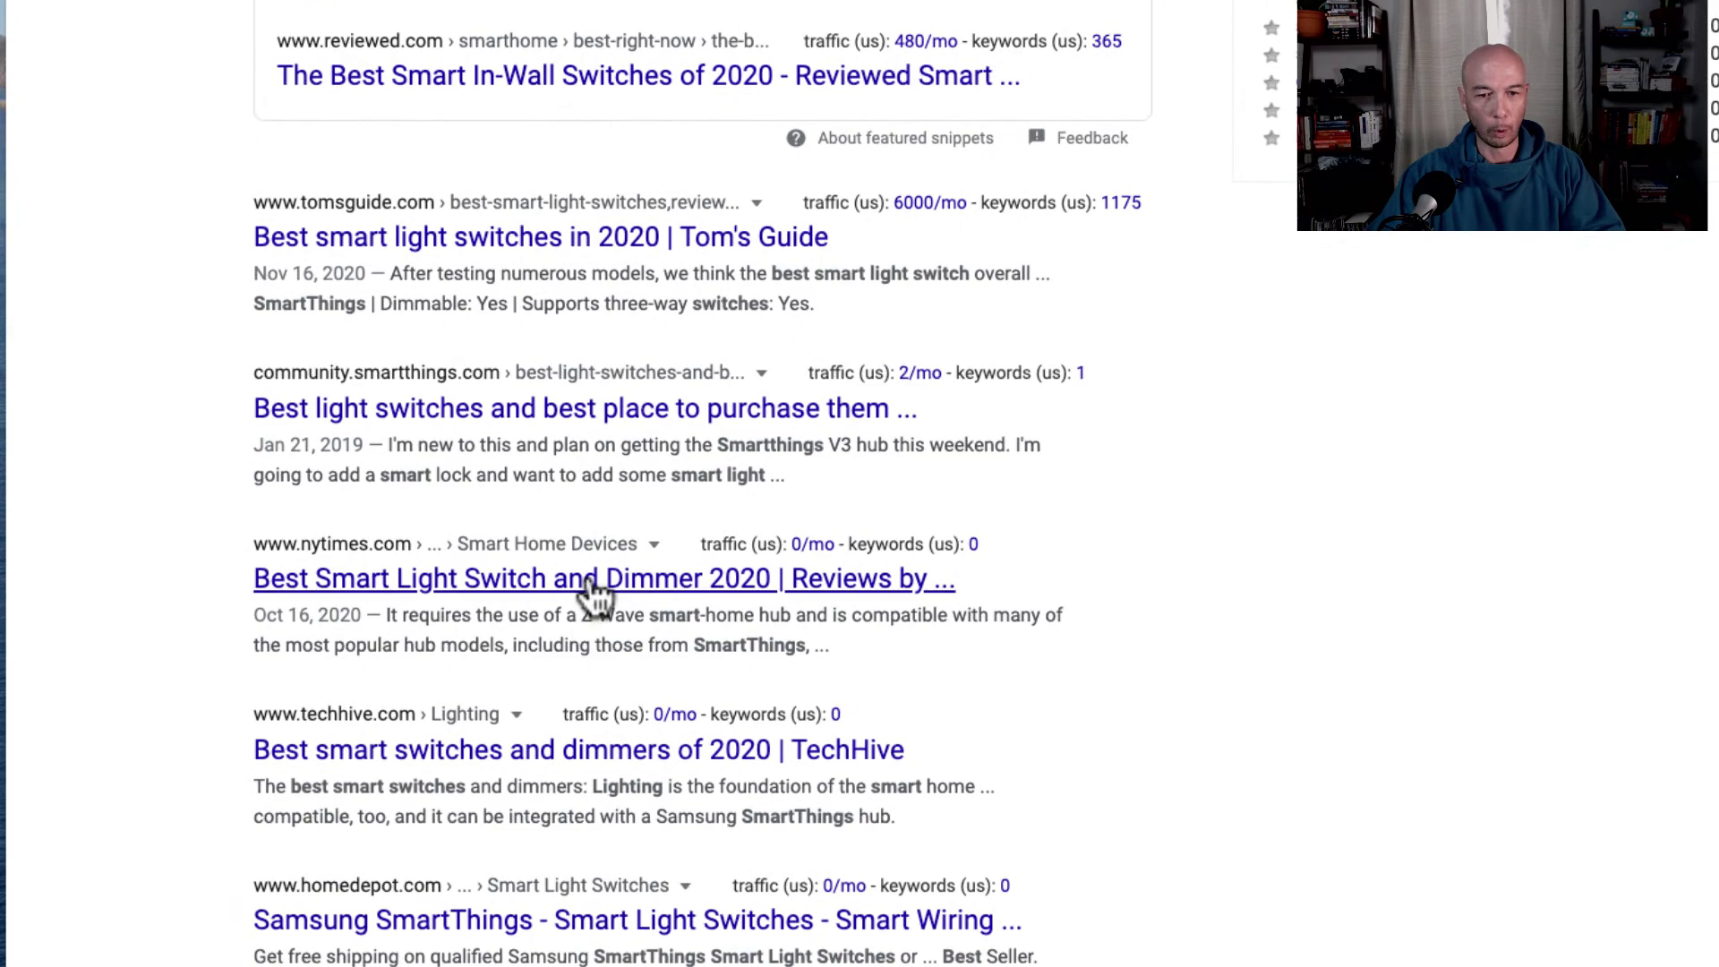
Step: Review the organic results, ads and related-keyword lists for the SmartThings search, comparing page titles, dates and traffic figures
{"action": "scroll", "coordinate": [525, 787], "scroll_direction": "down", "scroll_amount": 2}
{"action": "scroll", "coordinate": [525, 794], "scroll_direction": "down", "scroll_amount": 2}
{"action": "scroll", "coordinate": [525, 816], "scroll_direction": "up", "scroll_amount": 10}
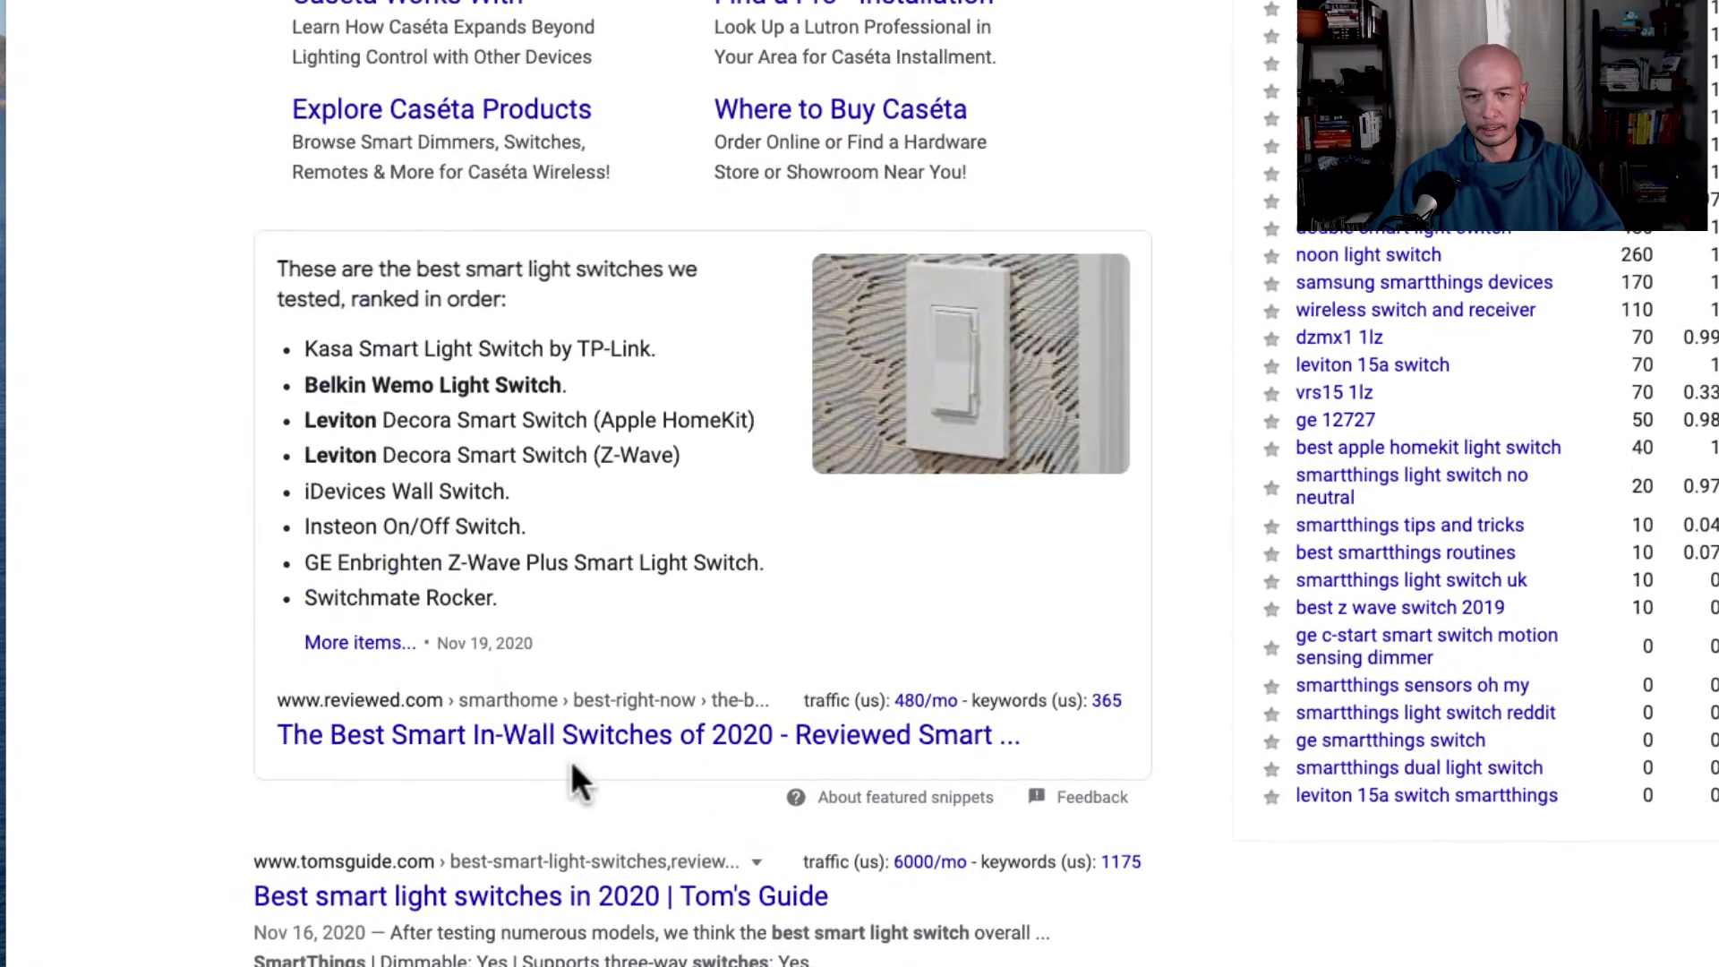
{"action": "scroll", "coordinate": [573, 770], "scroll_direction": "up", "scroll_amount": 3}
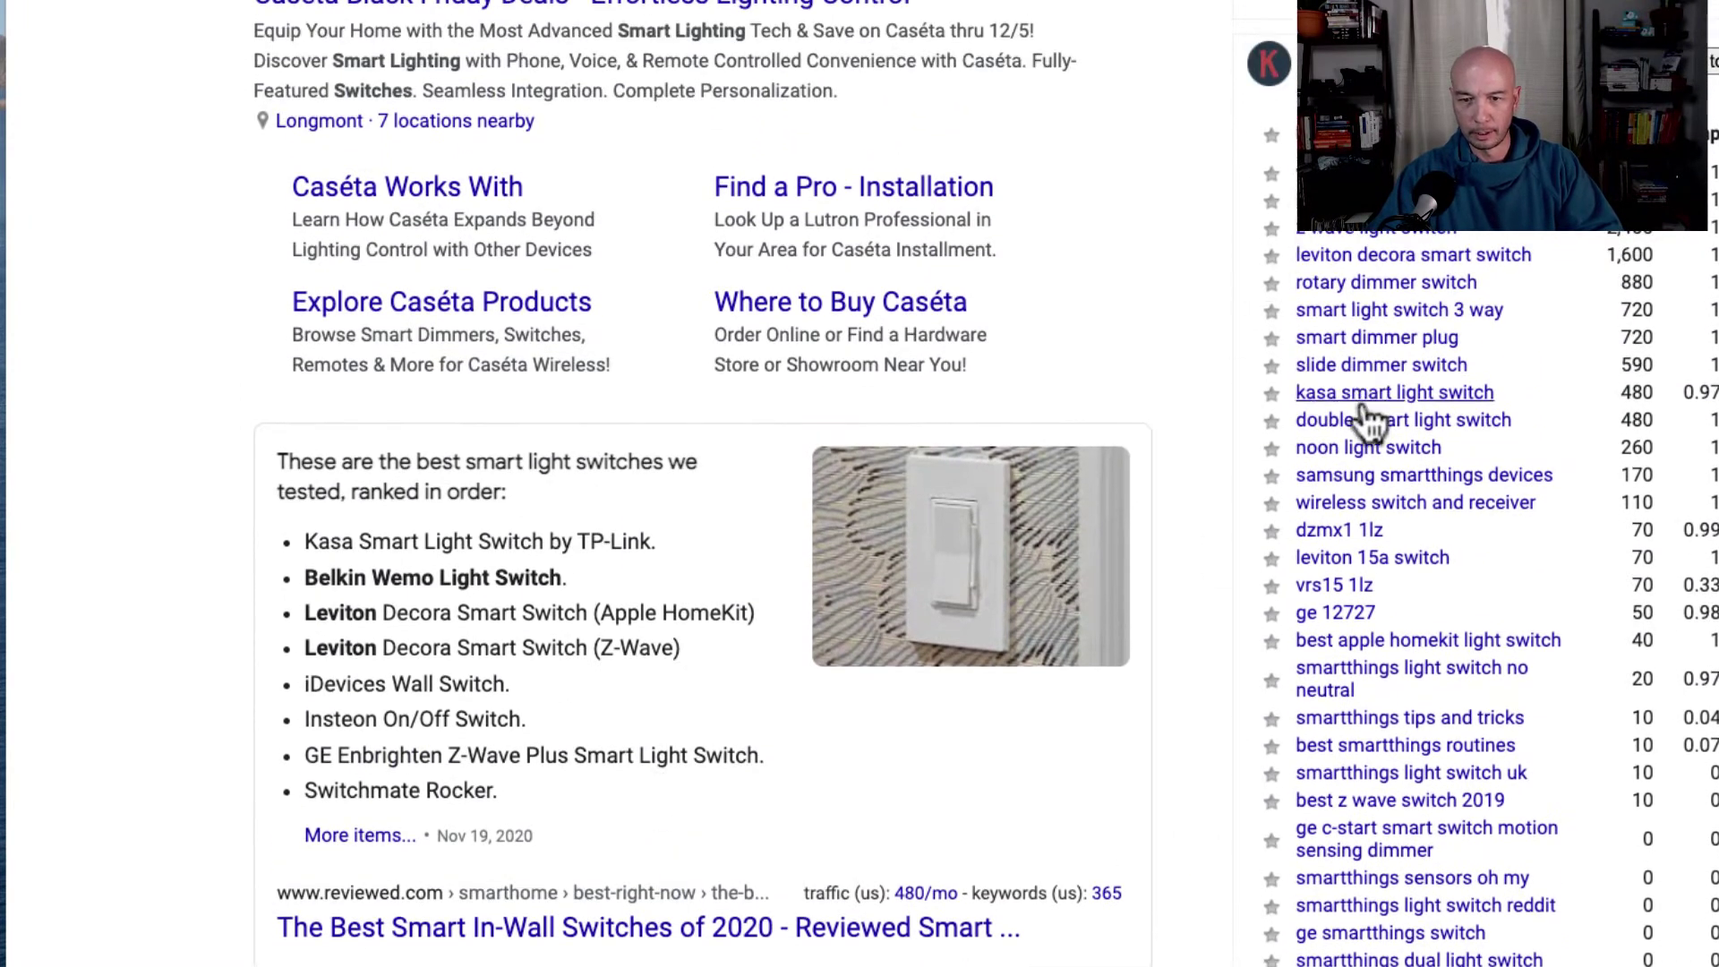
{"action": "scroll", "coordinate": [1359, 591], "scroll_direction": "up", "scroll_amount": 1}
{"action": "scroll", "coordinate": [1361, 595], "scroll_direction": "up", "scroll_amount": 4}
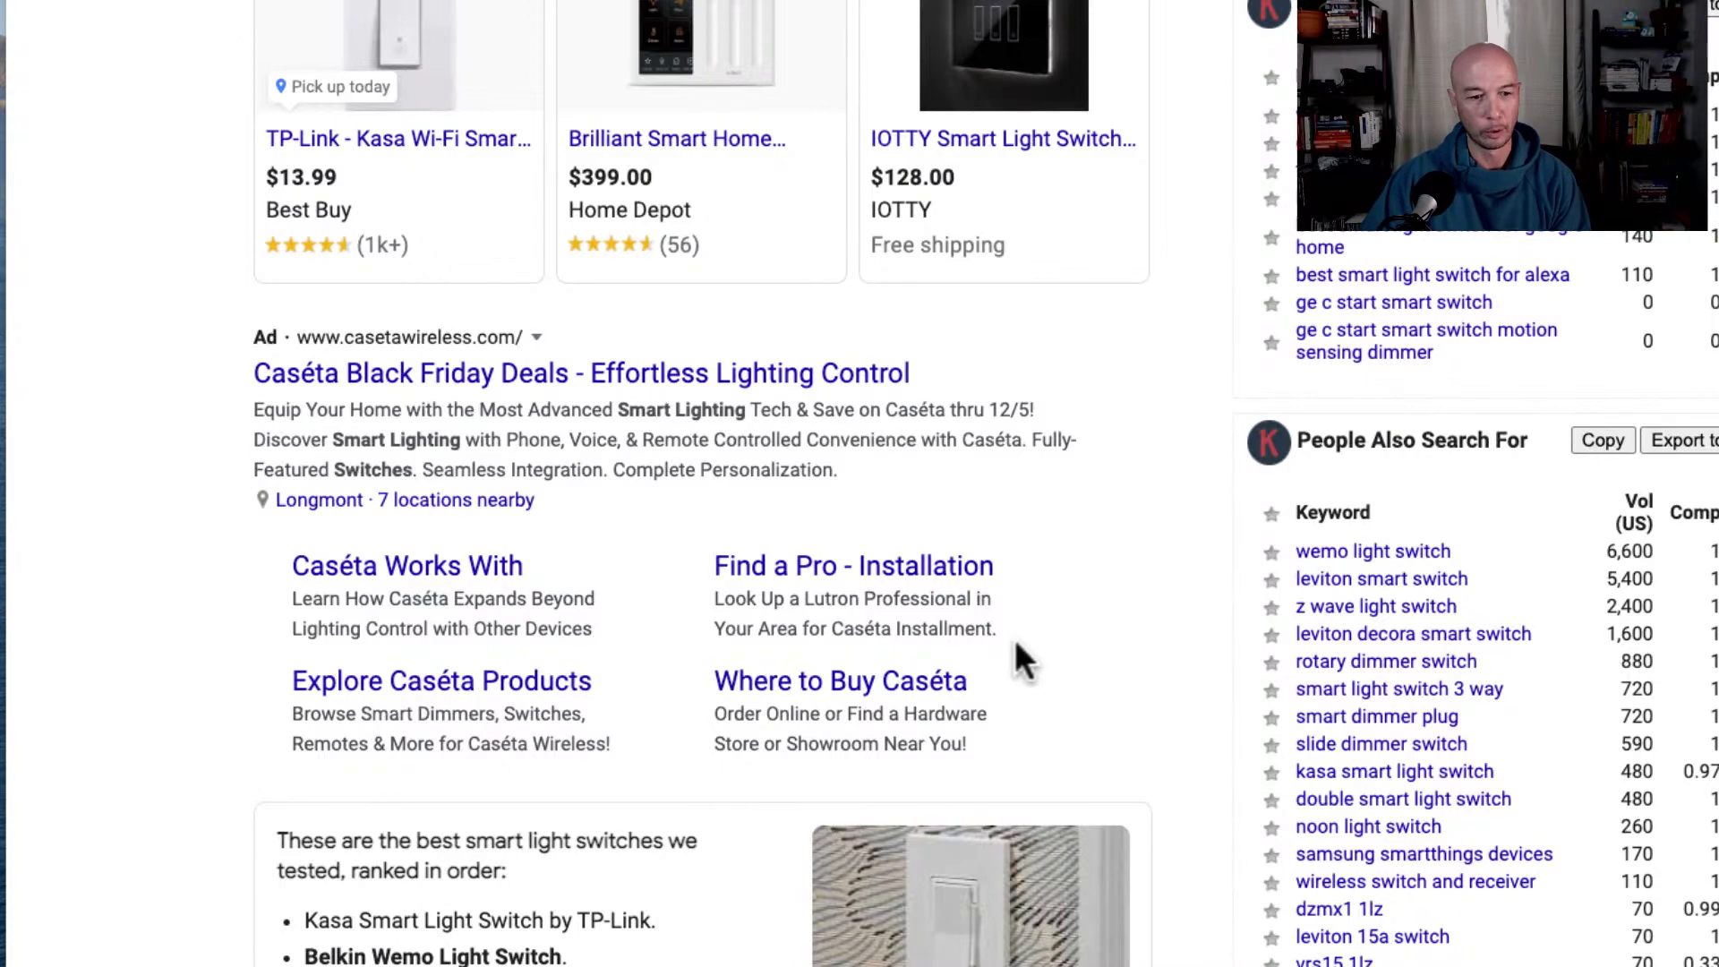
{"action": "scroll", "coordinate": [1015, 644], "scroll_direction": "down", "scroll_amount": 10}
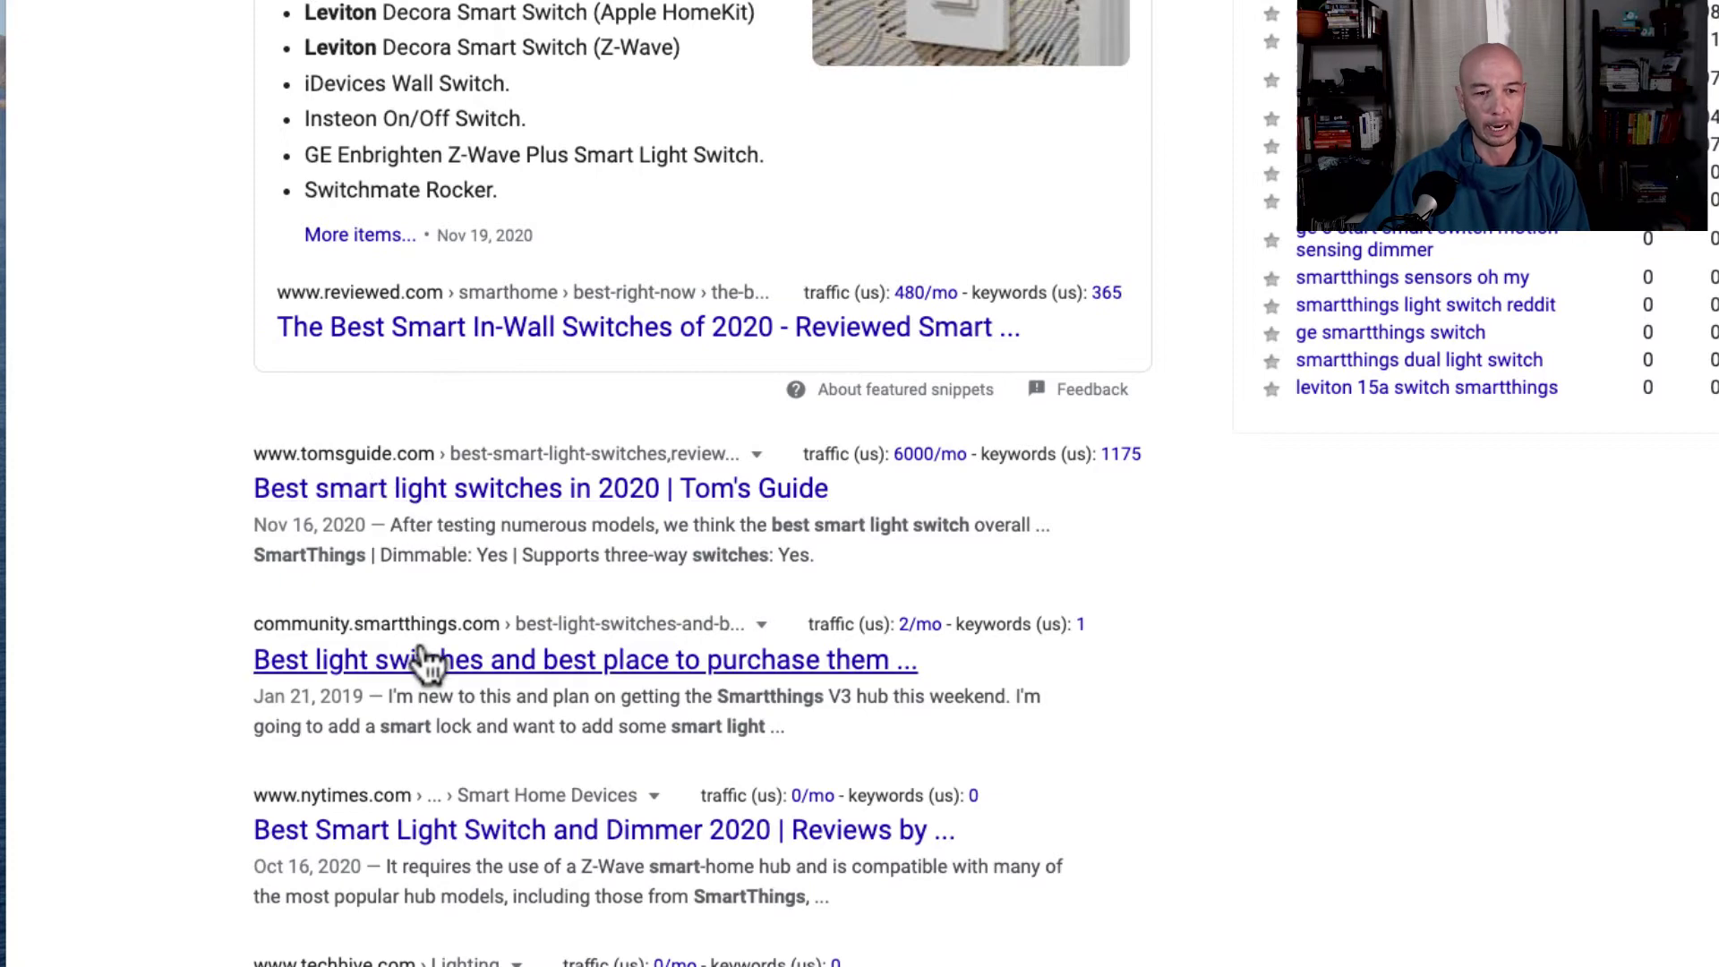
{"action": "scroll", "coordinate": [422, 663], "scroll_direction": "down", "scroll_amount": 2}
{"action": "scroll", "coordinate": [501, 759], "scroll_direction": "down", "scroll_amount": 4}
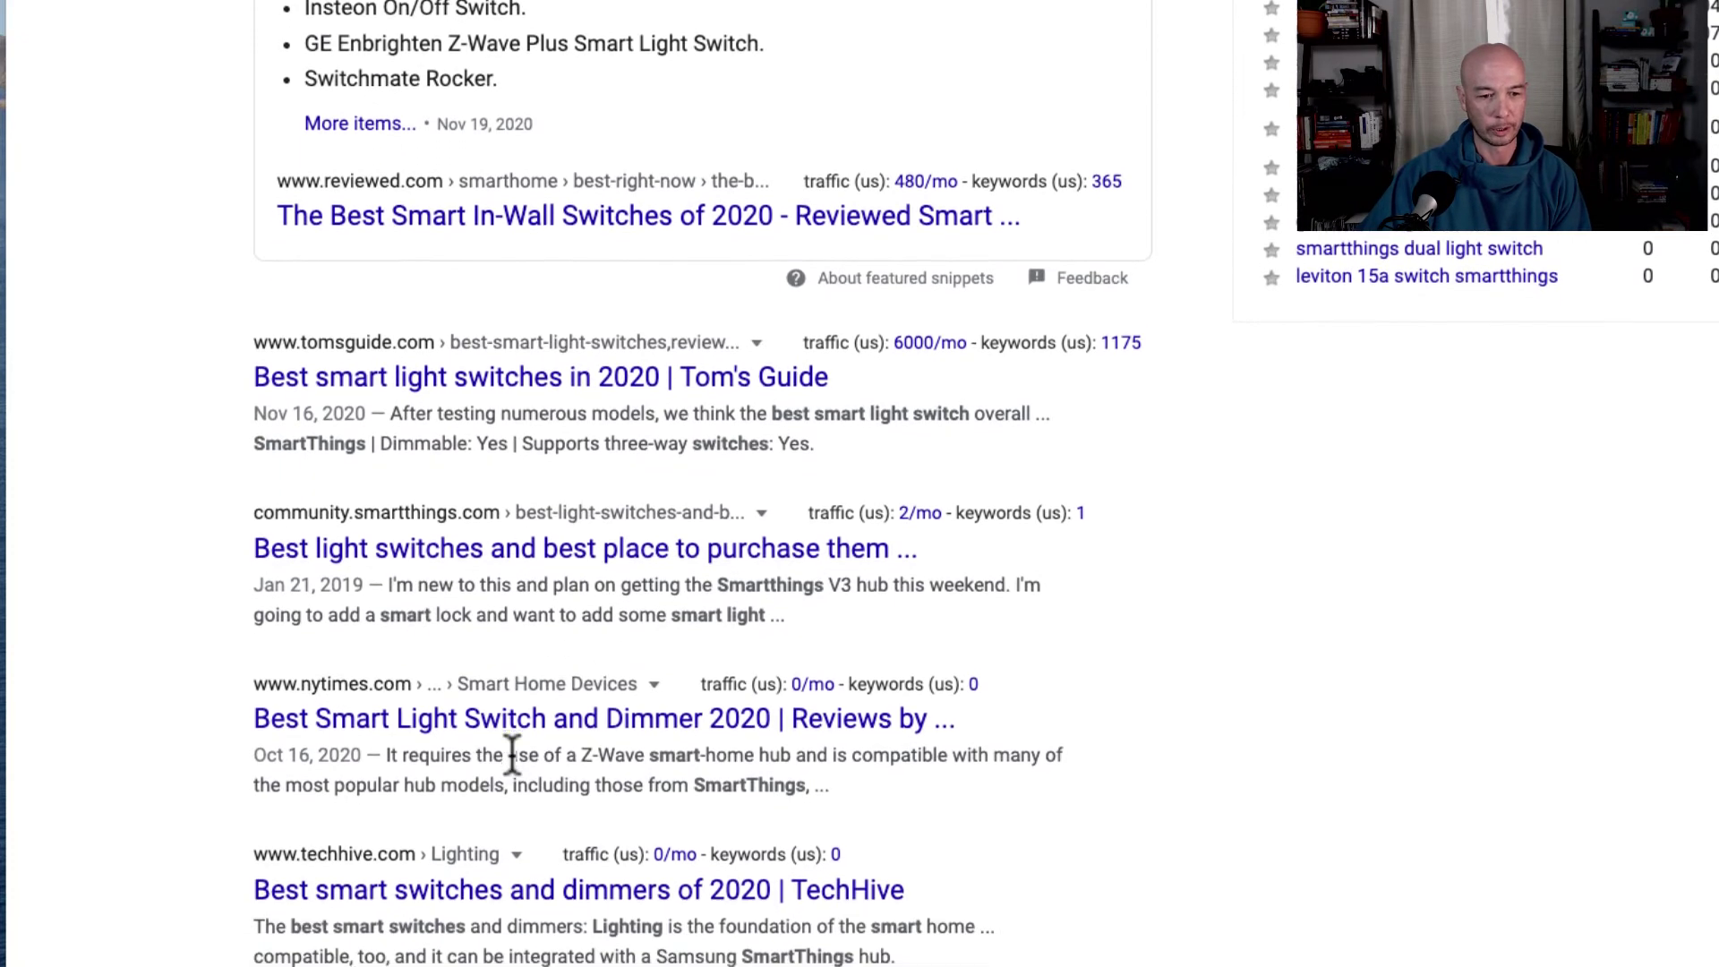
{"action": "scroll", "coordinate": [534, 637], "scroll_direction": "up", "scroll_amount": 15}
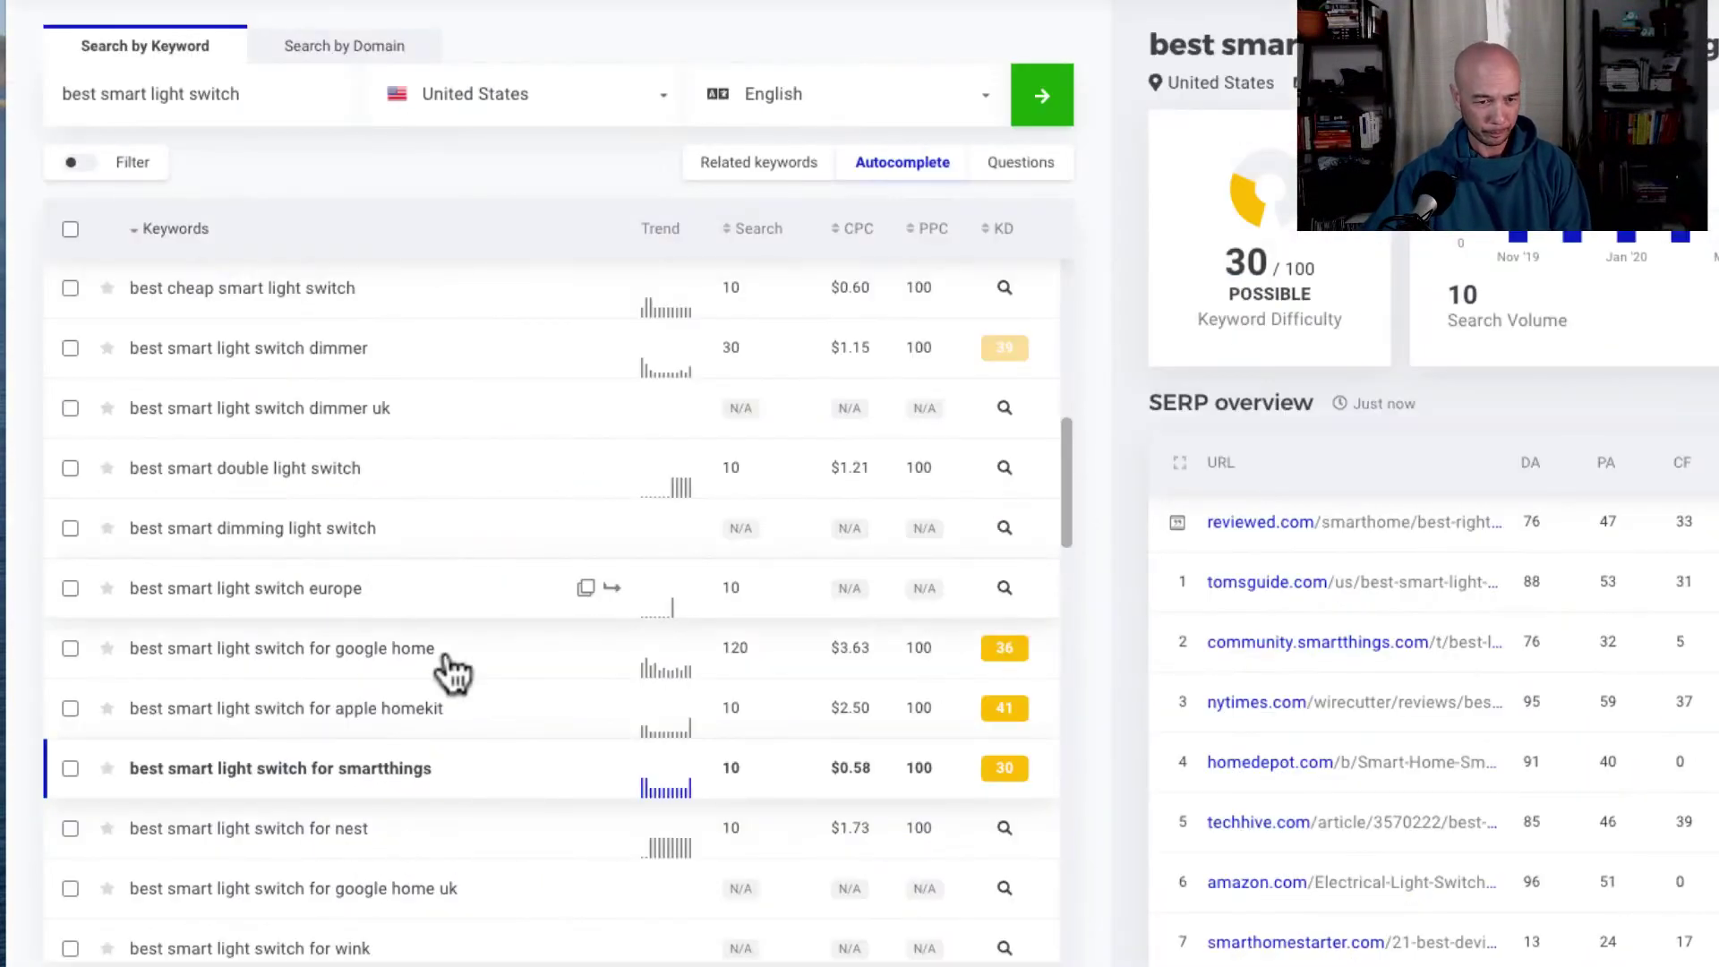
Step: Look through the remaining autocomplete suggestions in KWFinder and check the keyword difficulty of "best smart led light switch"
{"action": "scroll", "coordinate": [498, 794], "scroll_direction": "down", "scroll_amount": 7}
{"action": "scroll", "coordinate": [505, 794], "scroll_direction": "down", "scroll_amount": 3}
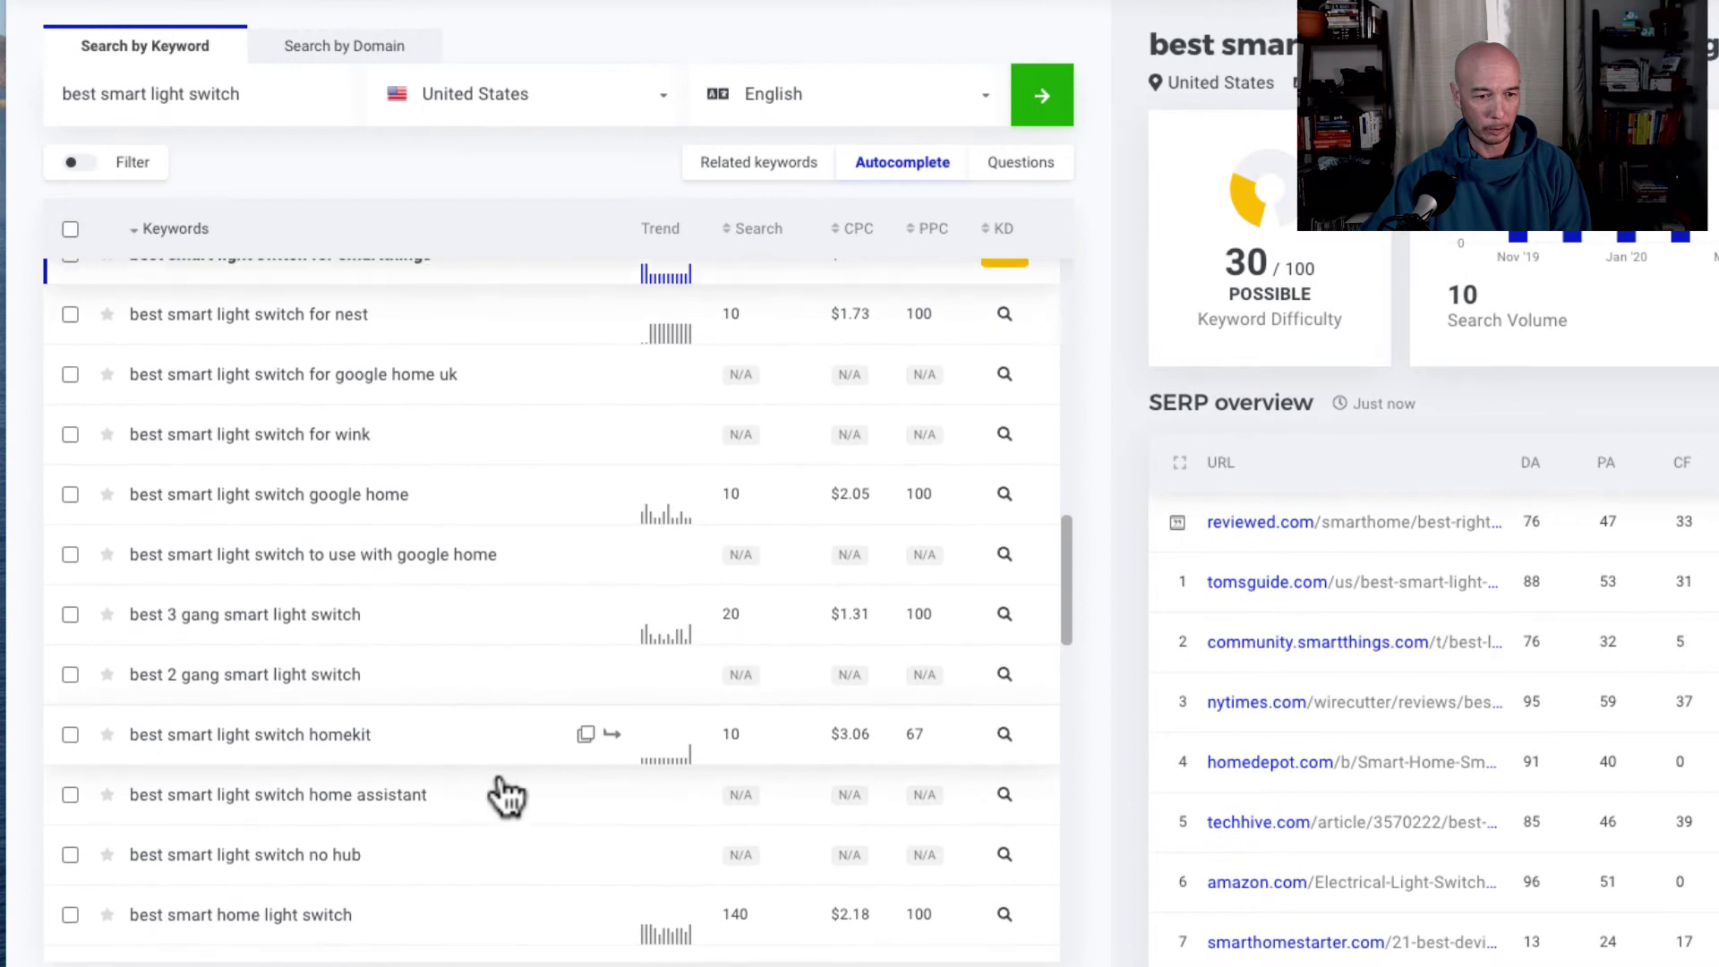
{"action": "scroll", "coordinate": [502, 794], "scroll_direction": "down", "scroll_amount": 1}
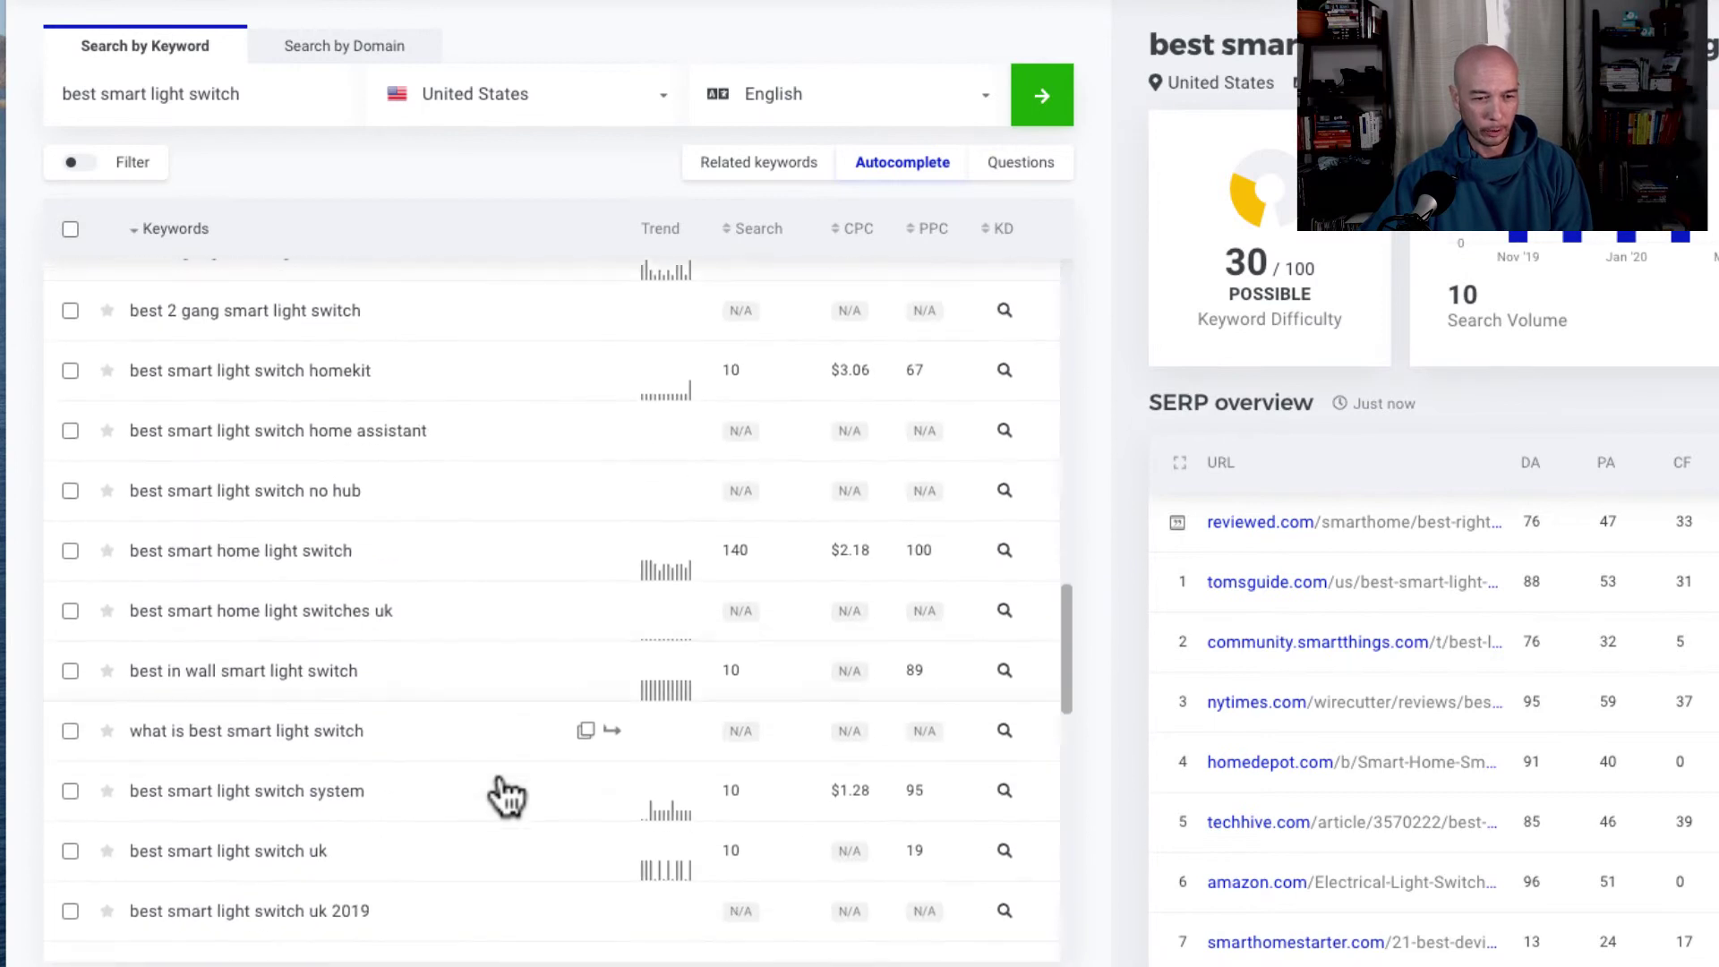
{"action": "scroll", "coordinate": [430, 770], "scroll_direction": "down", "scroll_amount": 2}
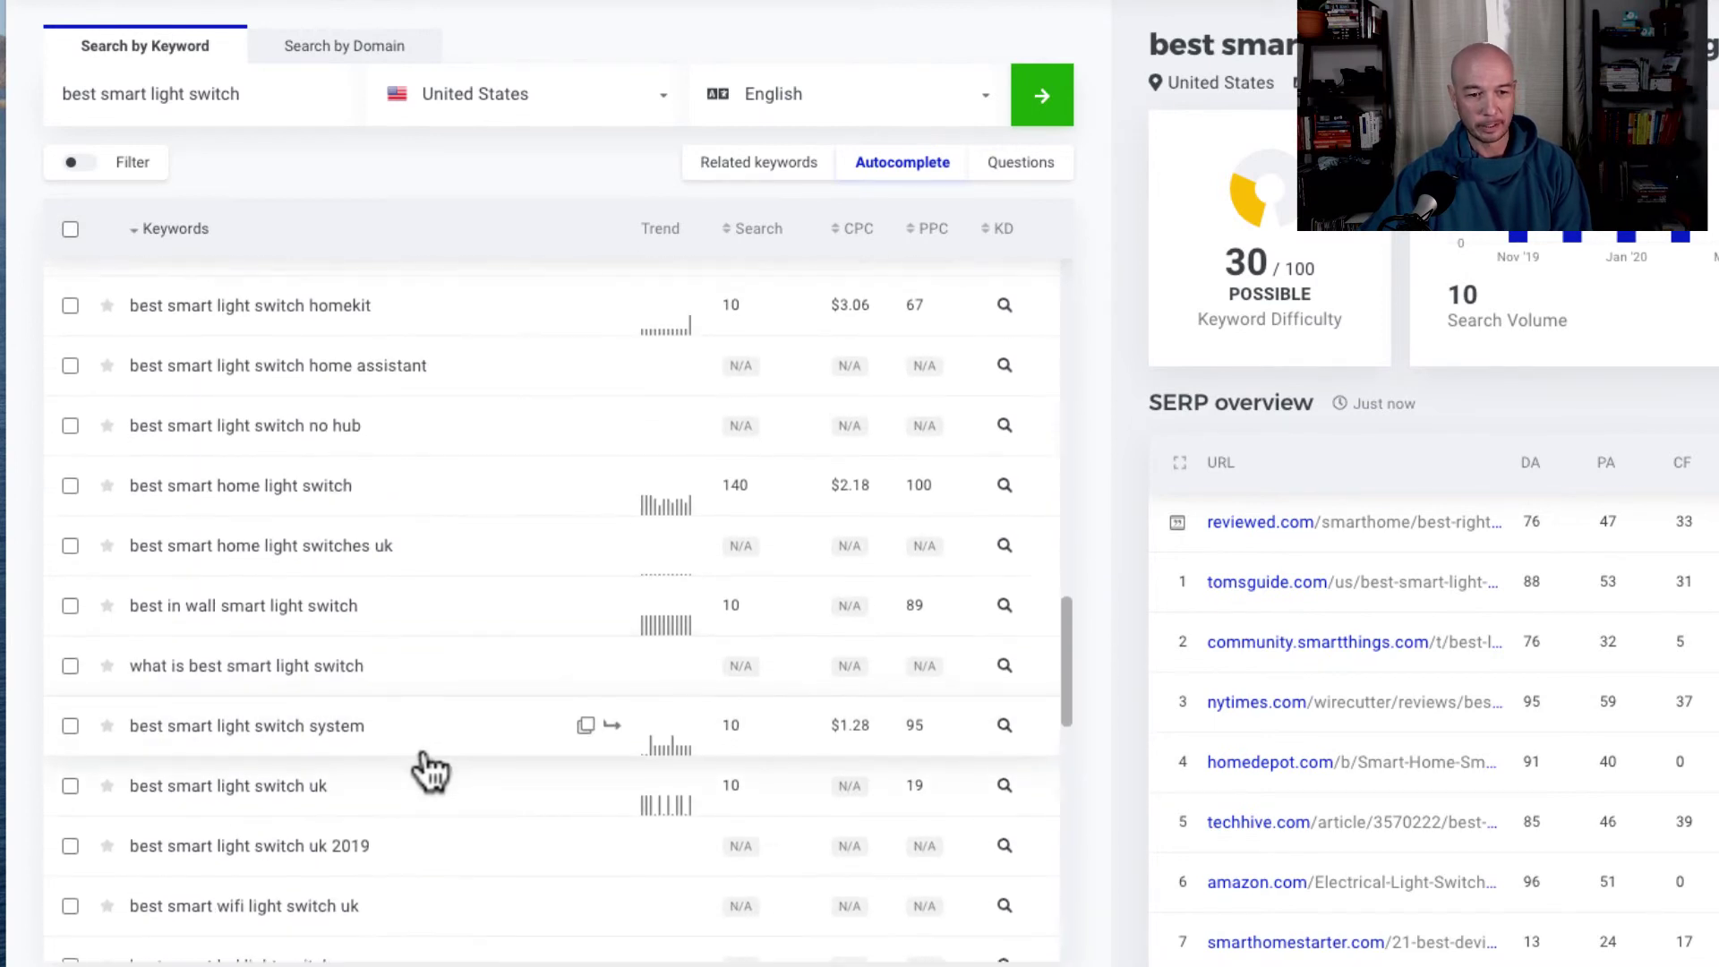
{"action": "scroll", "coordinate": [447, 770], "scroll_direction": "down", "scroll_amount": 2}
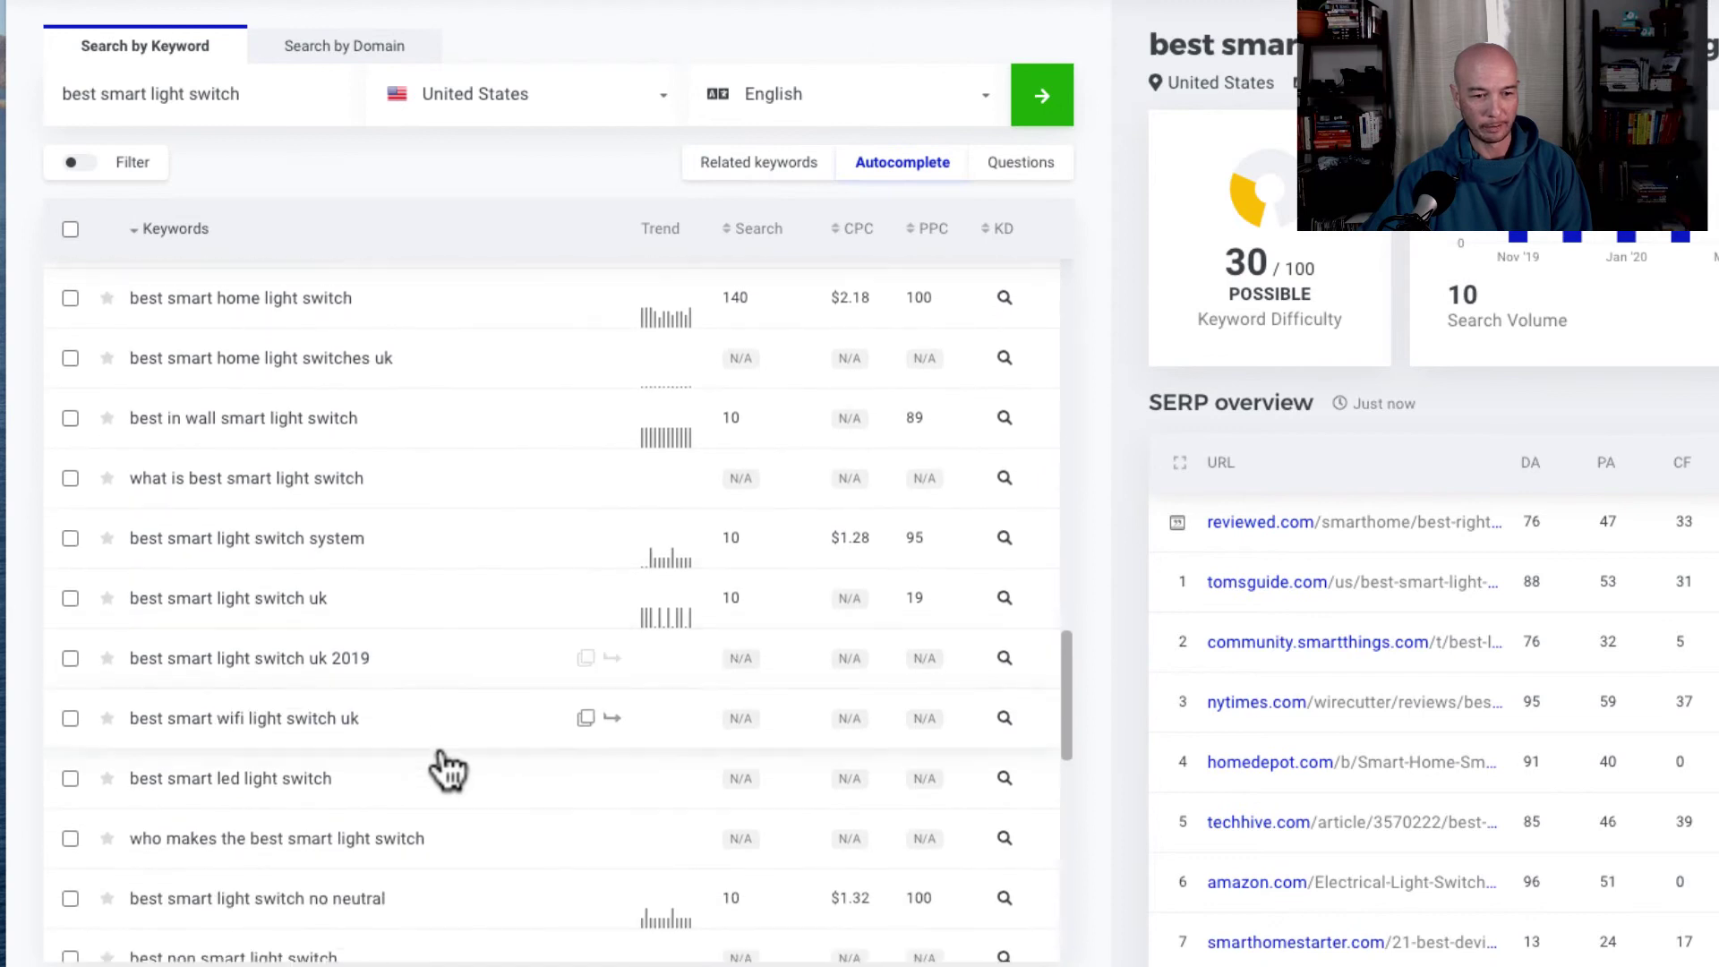
{"action": "left_click", "coordinate": [277, 768]}
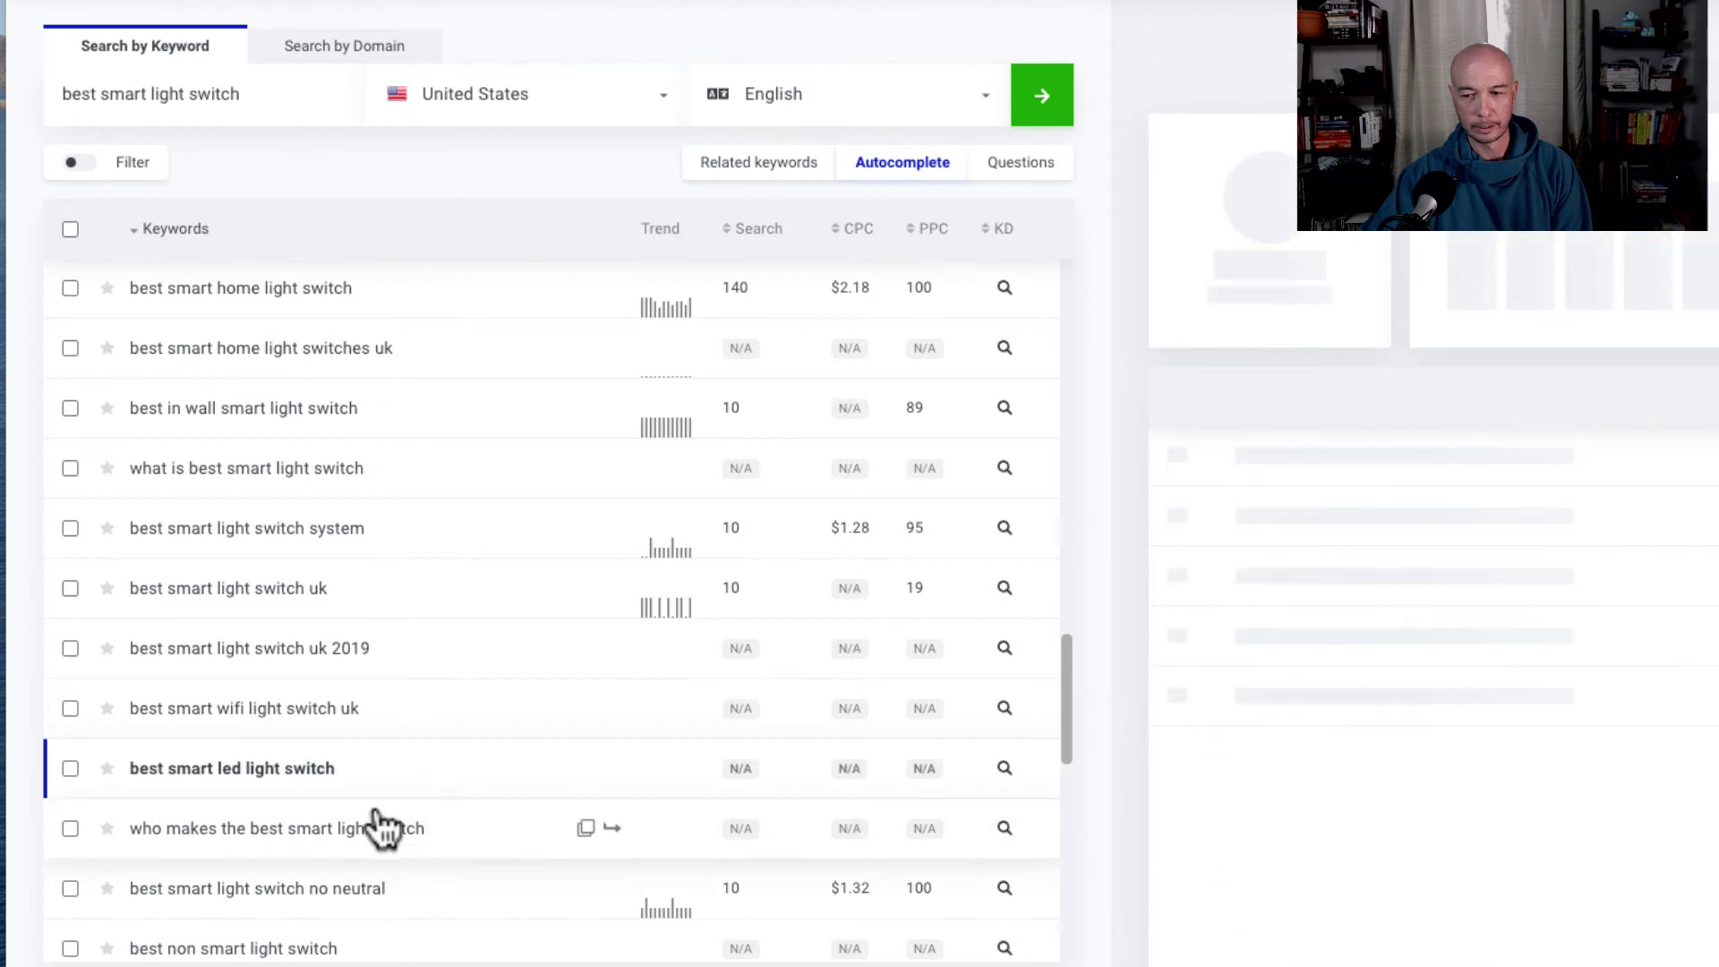
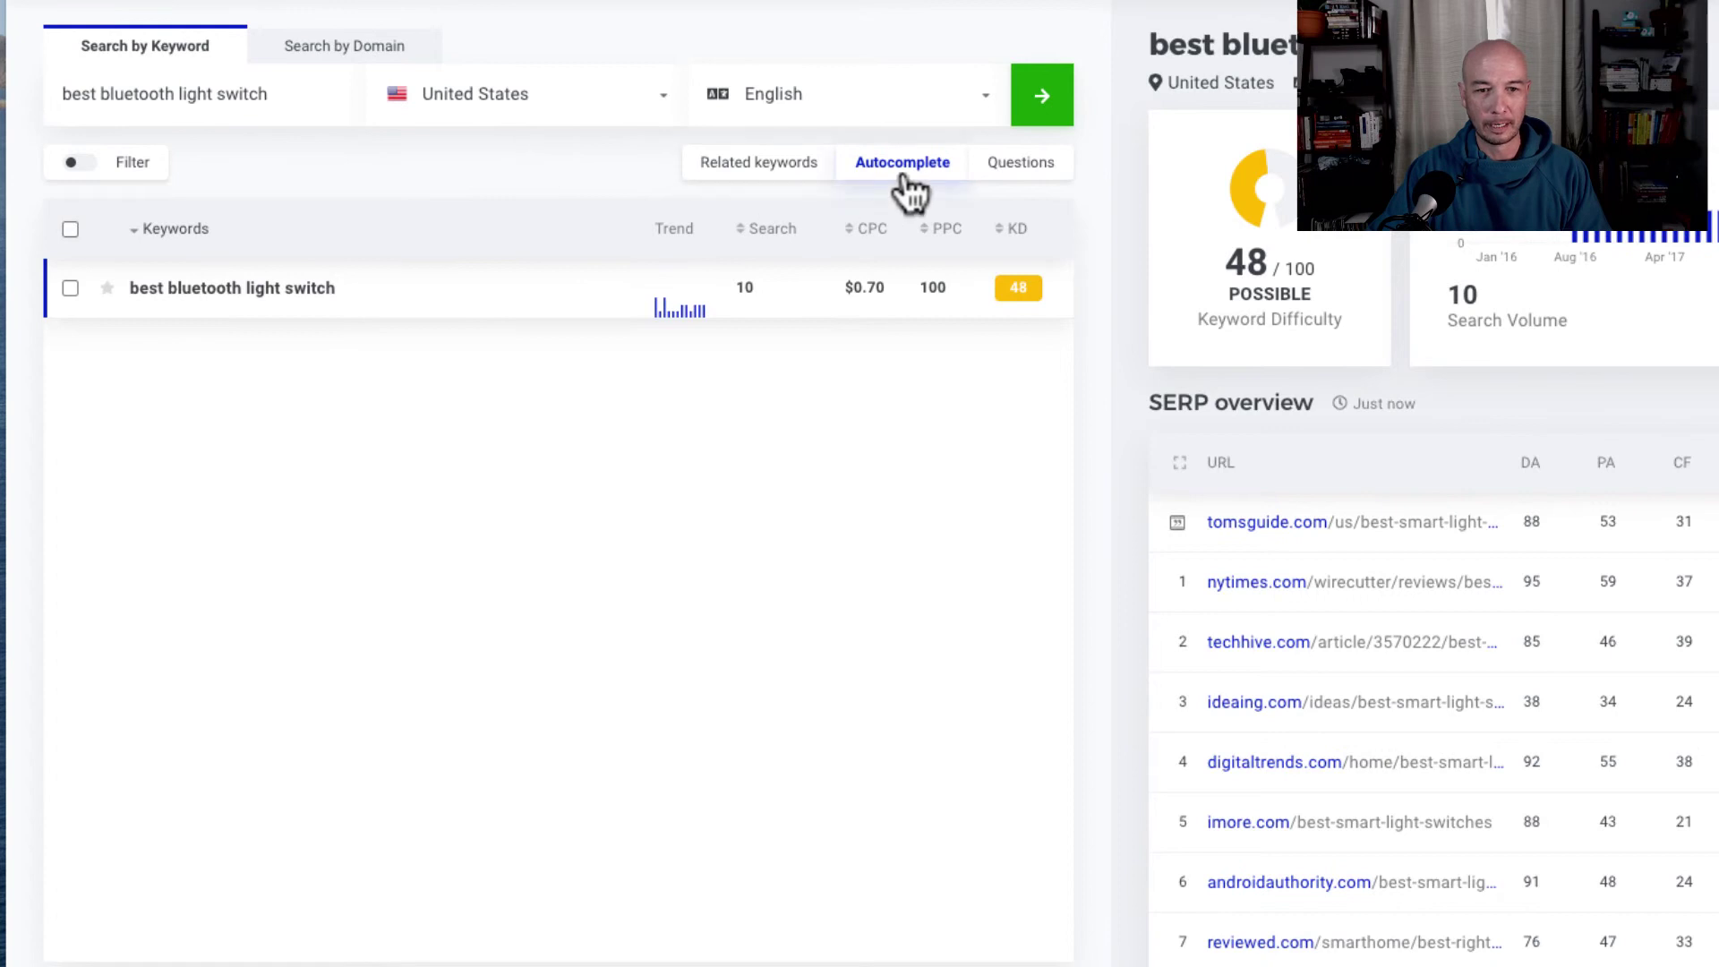
Step: Switch to related keywords and look up "best smart light switch for gaming room" in the keyword search
{"action": "left_click", "coordinate": [746, 168]}
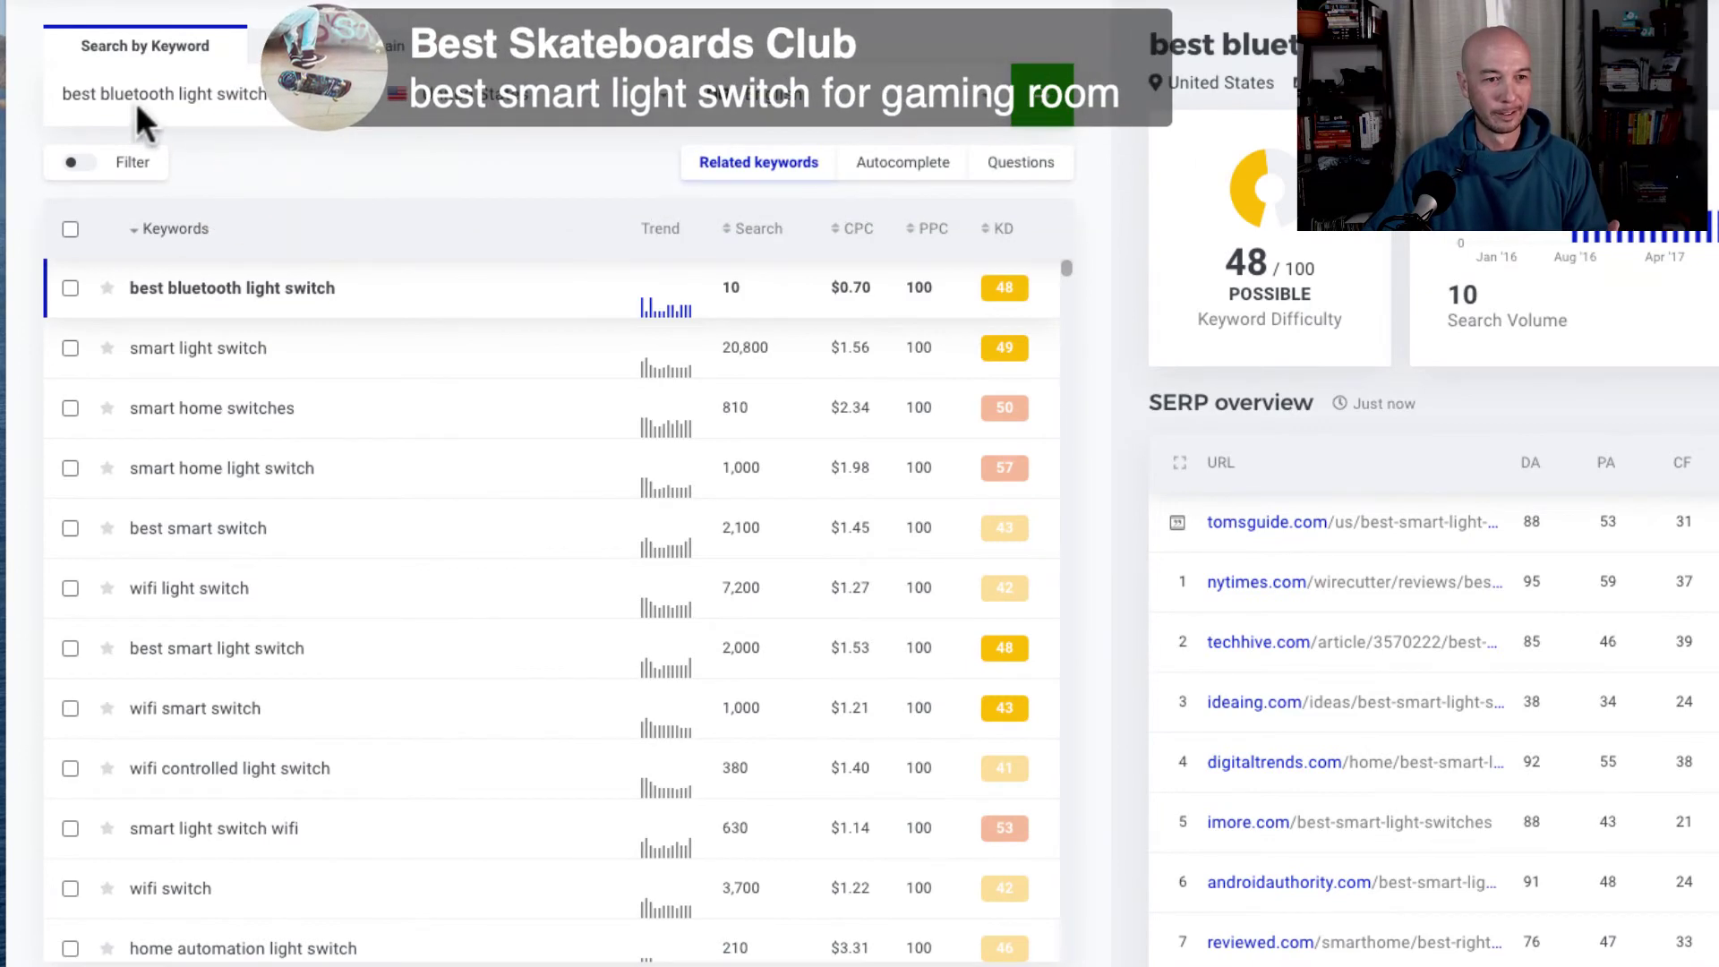
{"action": "left_click_drag", "start_coordinate": [176, 93], "coordinate": [62, 94]}
{"action": "left_click_drag", "start_coordinate": [266, 94], "coordinate": [101, 94]}
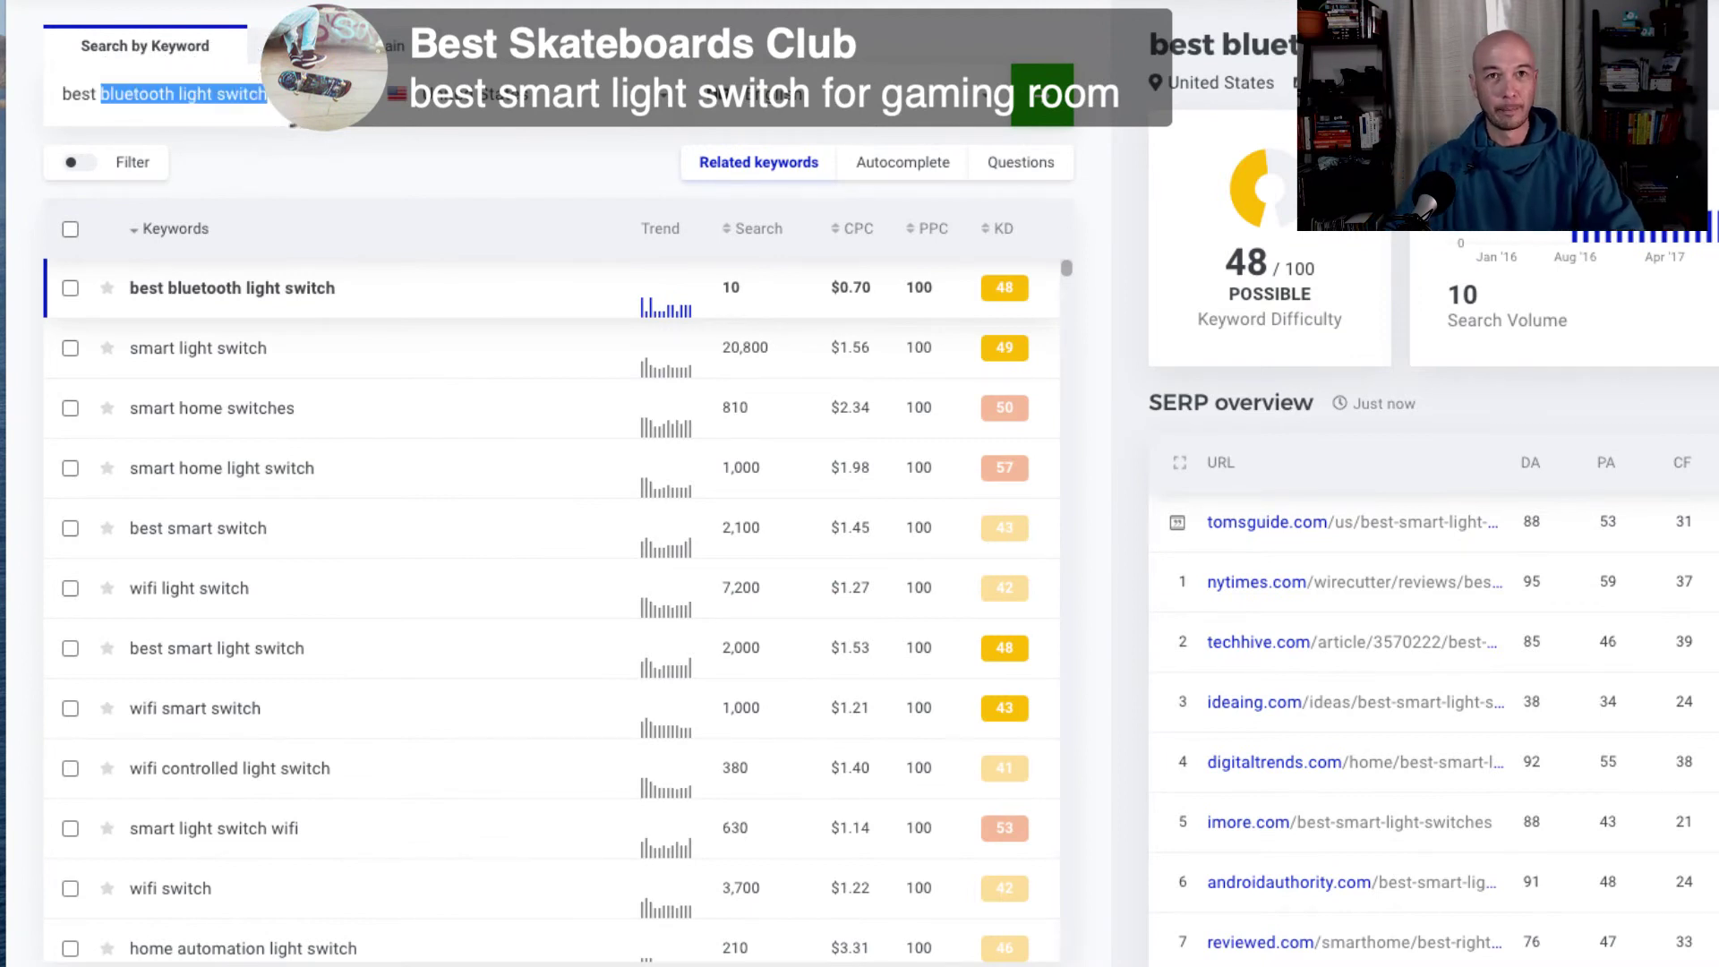
{"action": "type", "text": "smar"}
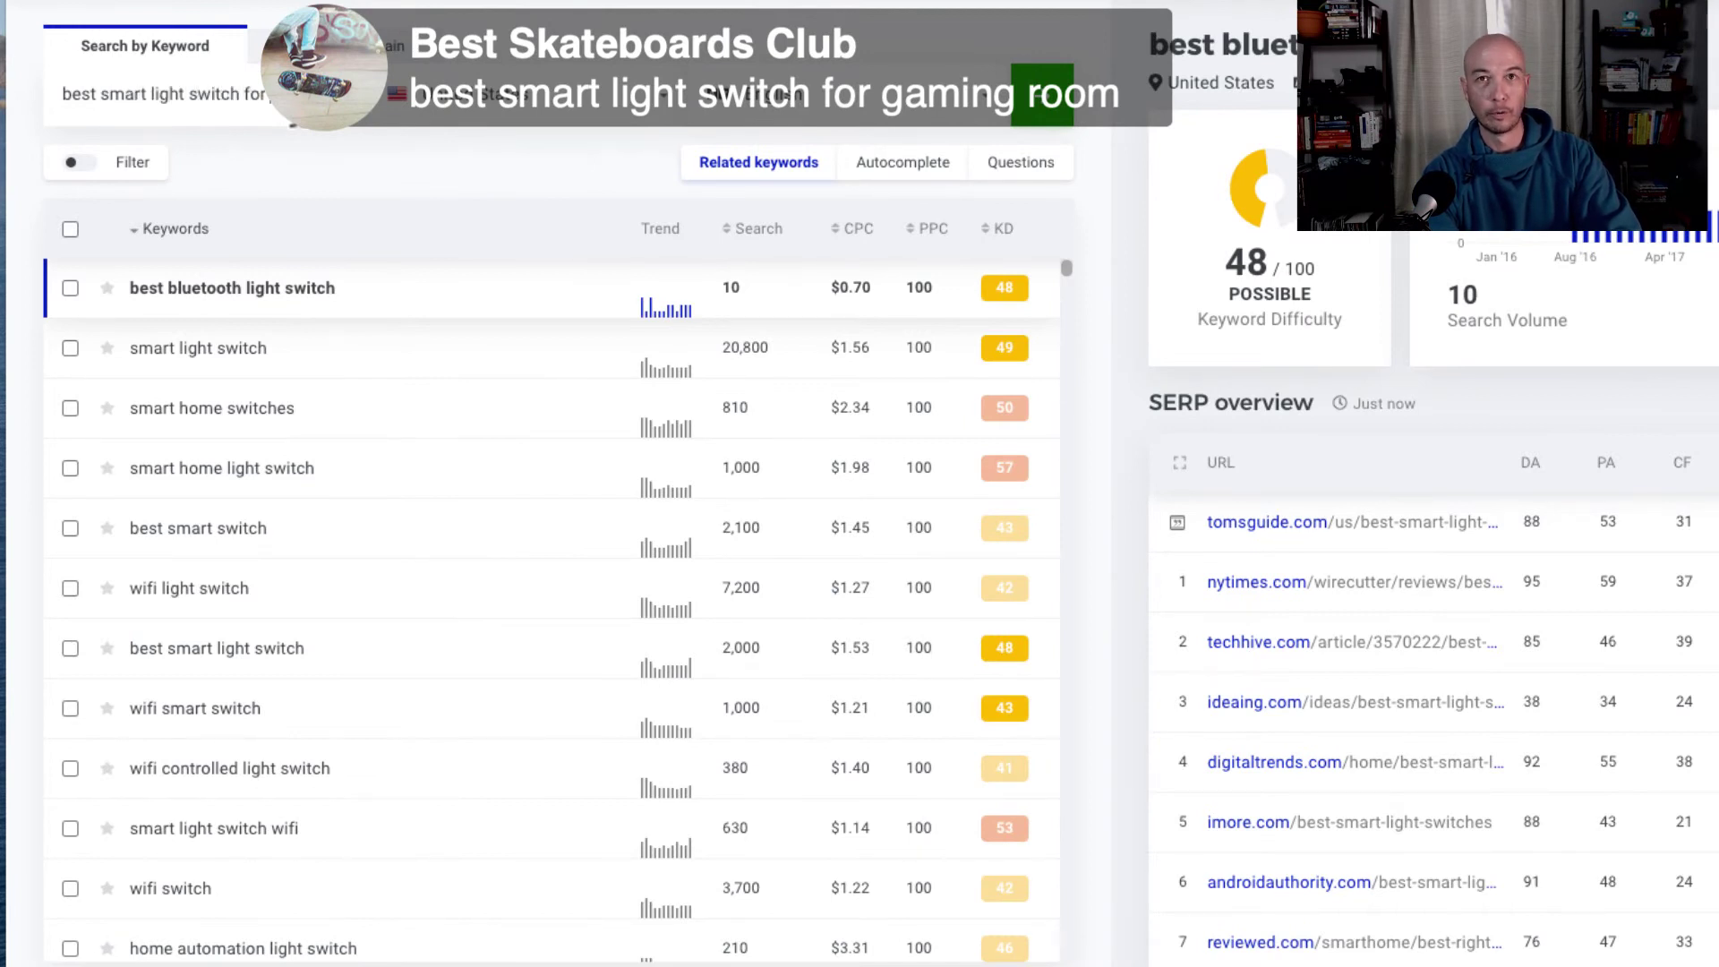
{"action": "type", "text": "oom"}
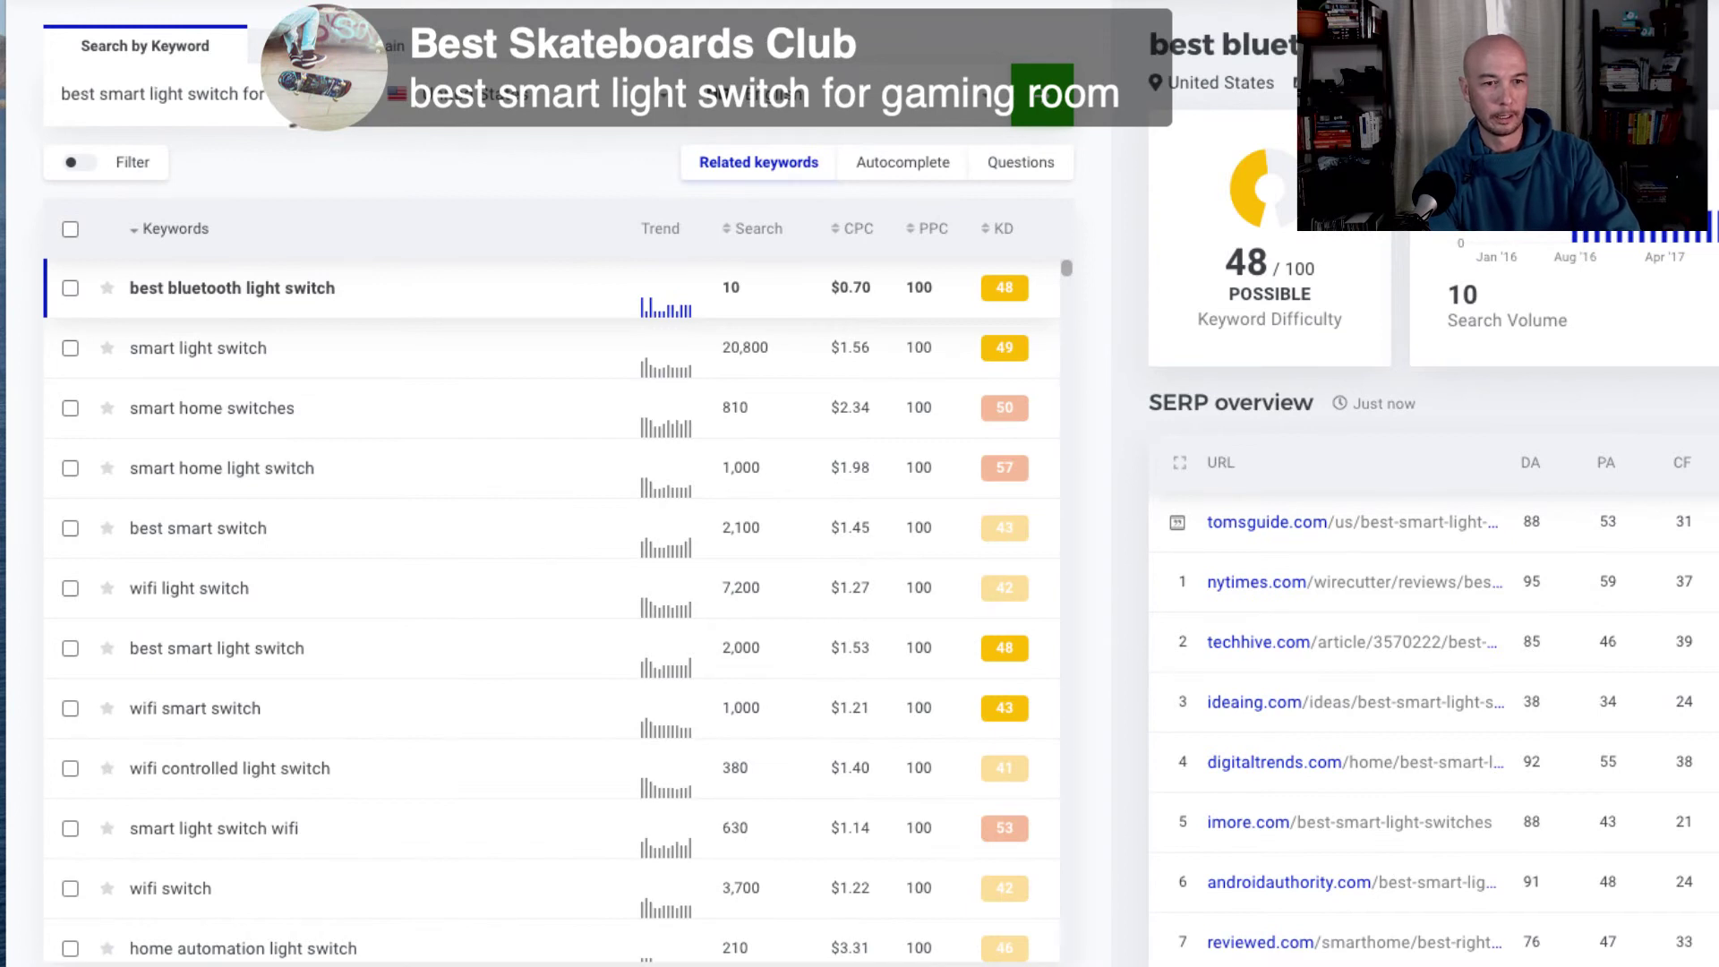
{"action": "key", "text": "Return"}
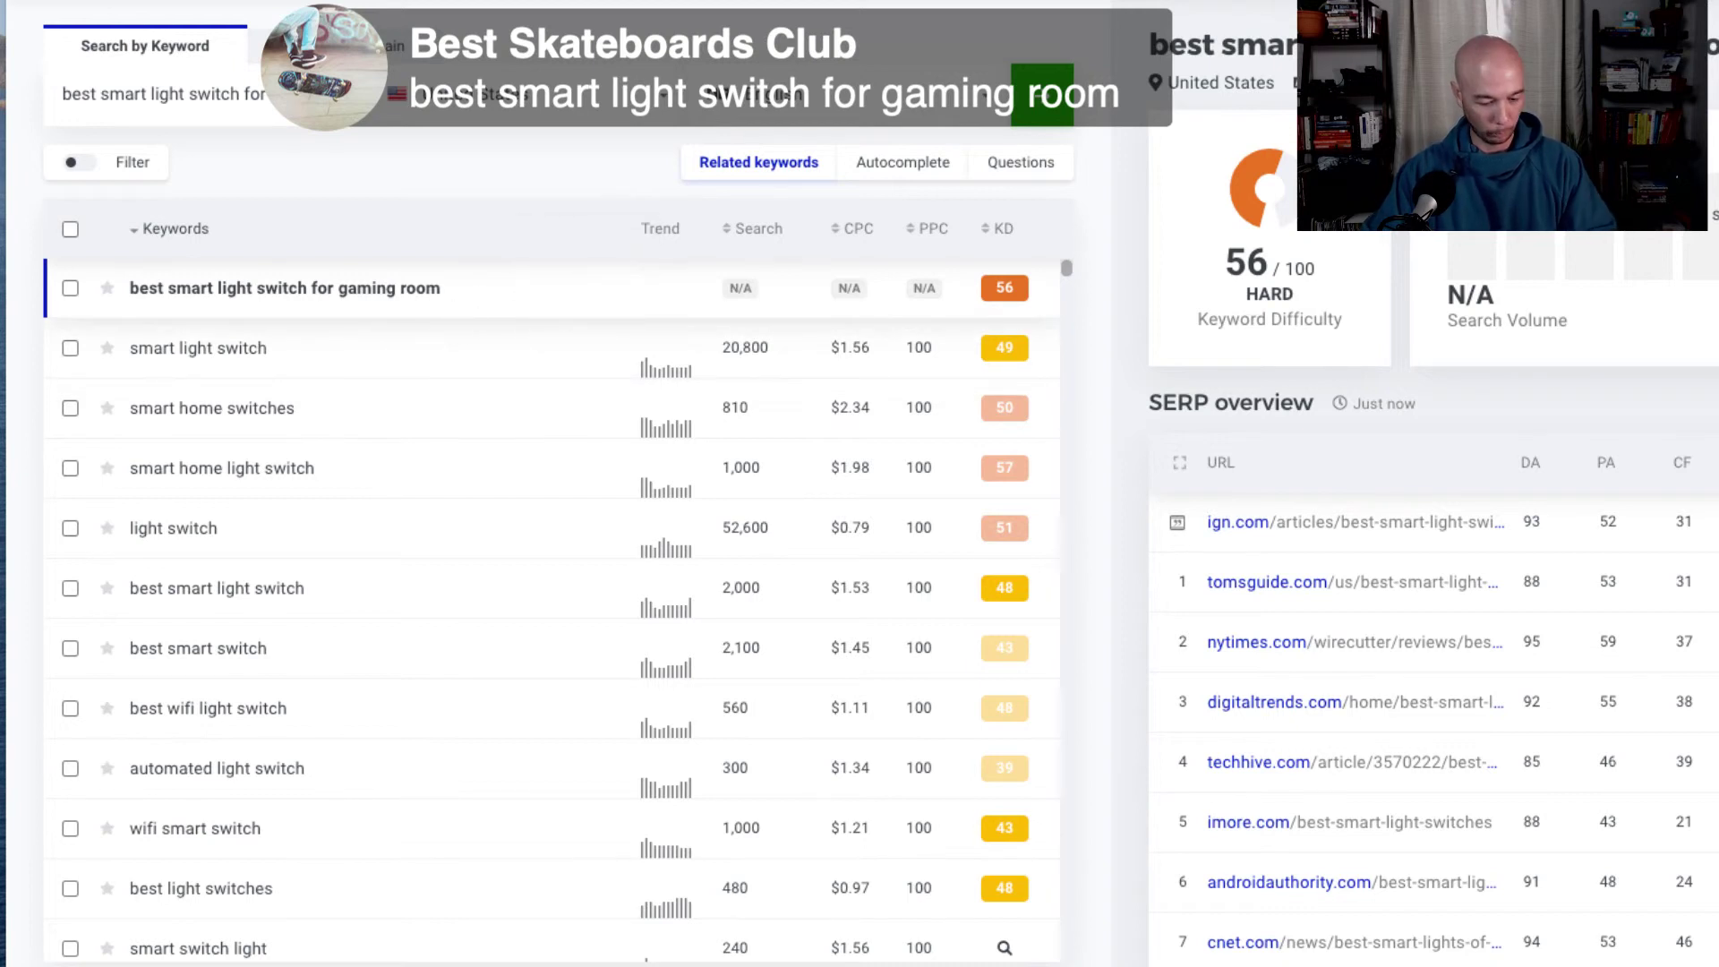
Step: Search Google for "best smart light switch for gaming room" in a new browser tab
{"action": "key", "text": "super+t"}
{"action": "type", "text": "best smart light switch for gaming room"}
{"action": "key", "text": "Return"}
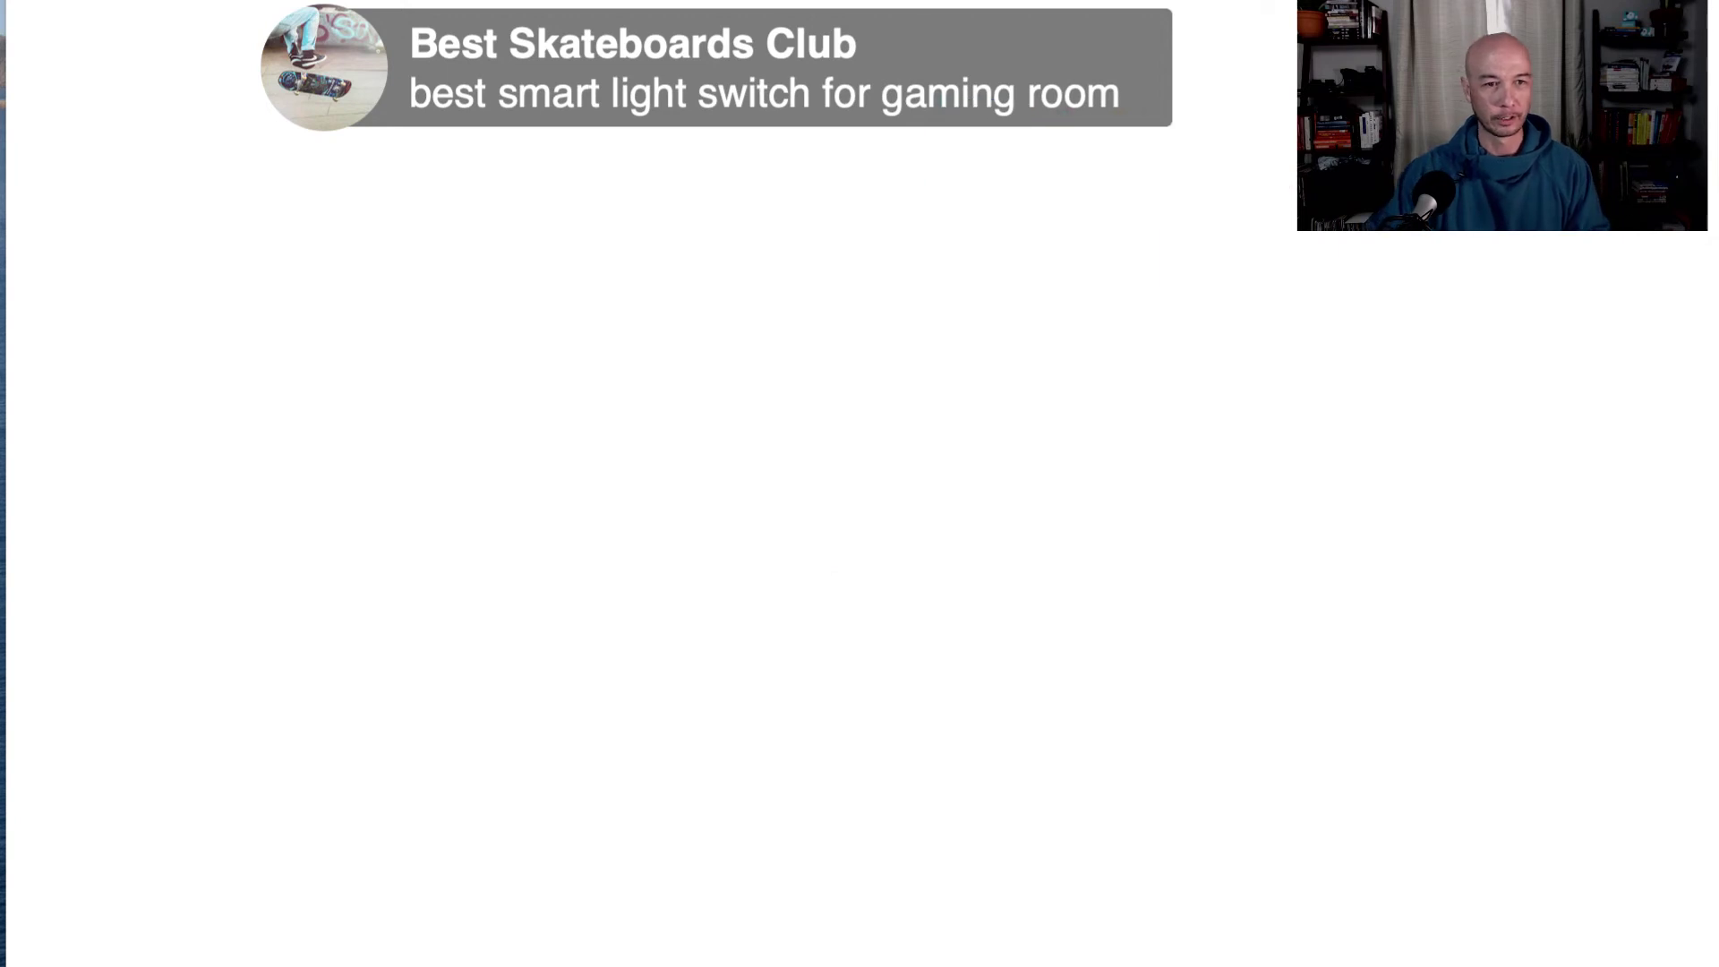
Step: Examine the featured snippet, local listings and ranking page titles for any result that specifically targets smart light switches for gaming rooms
{"action": "scroll", "coordinate": [236, 528], "scroll_direction": "down", "scroll_amount": 3}
{"action": "scroll", "coordinate": [233, 523], "scroll_direction": "up", "scroll_amount": 3}
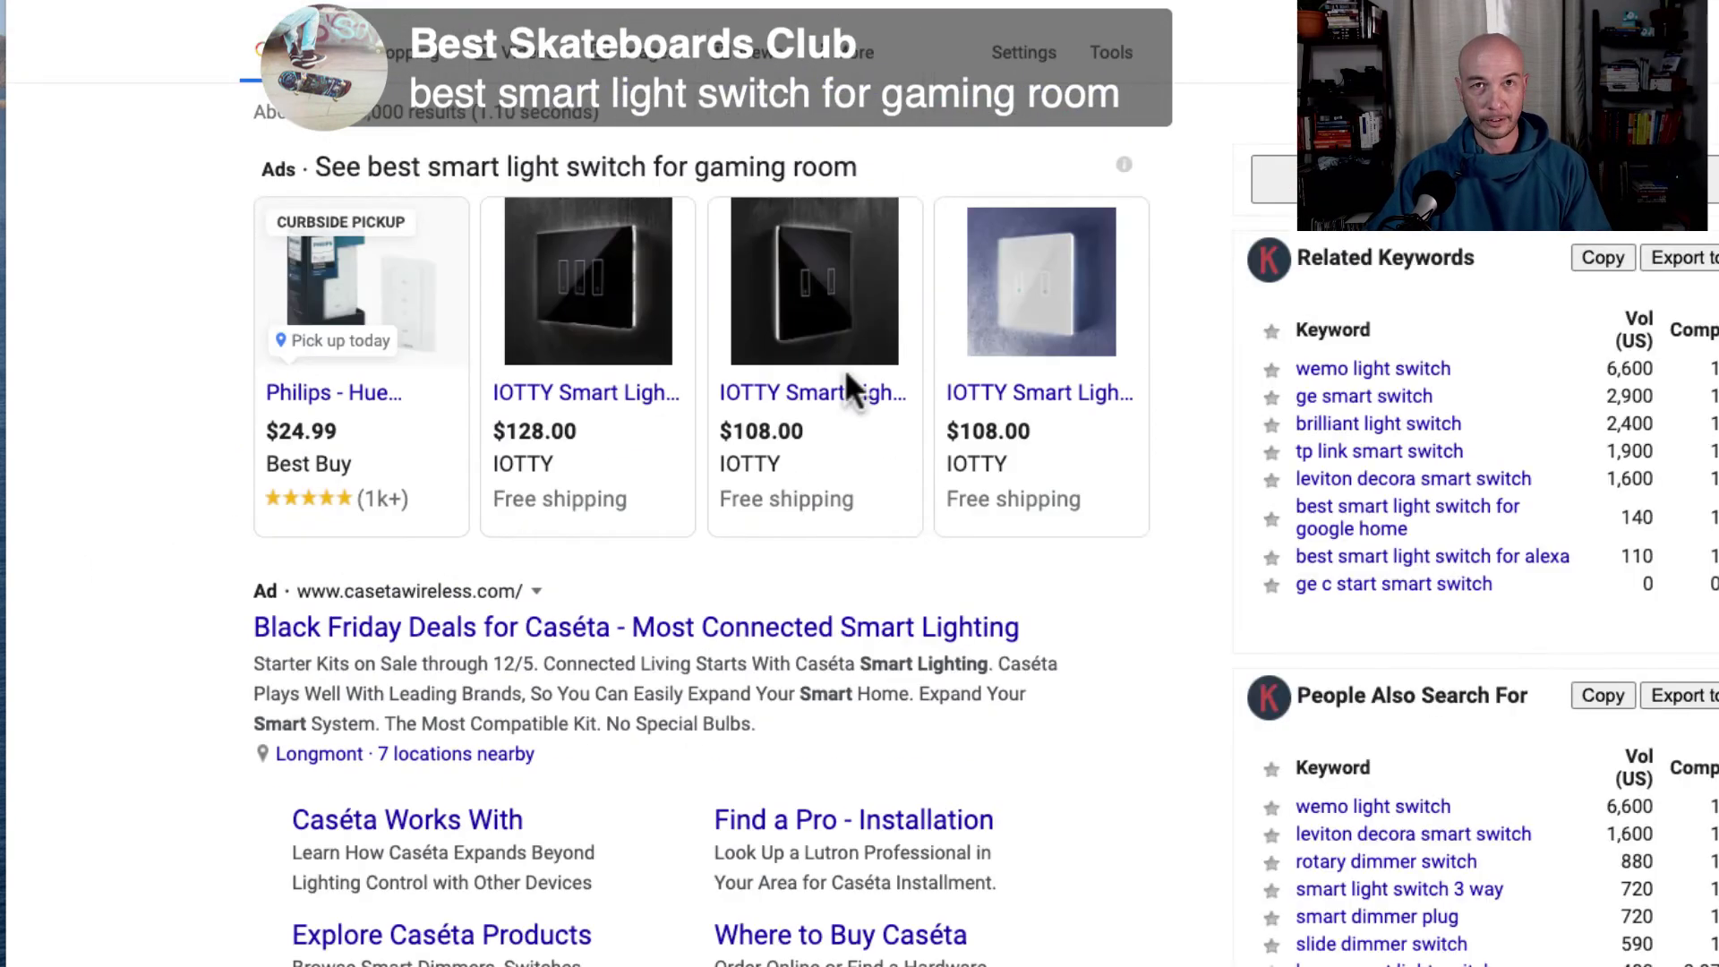
{"action": "scroll", "coordinate": [211, 526], "scroll_direction": "down", "scroll_amount": 3}
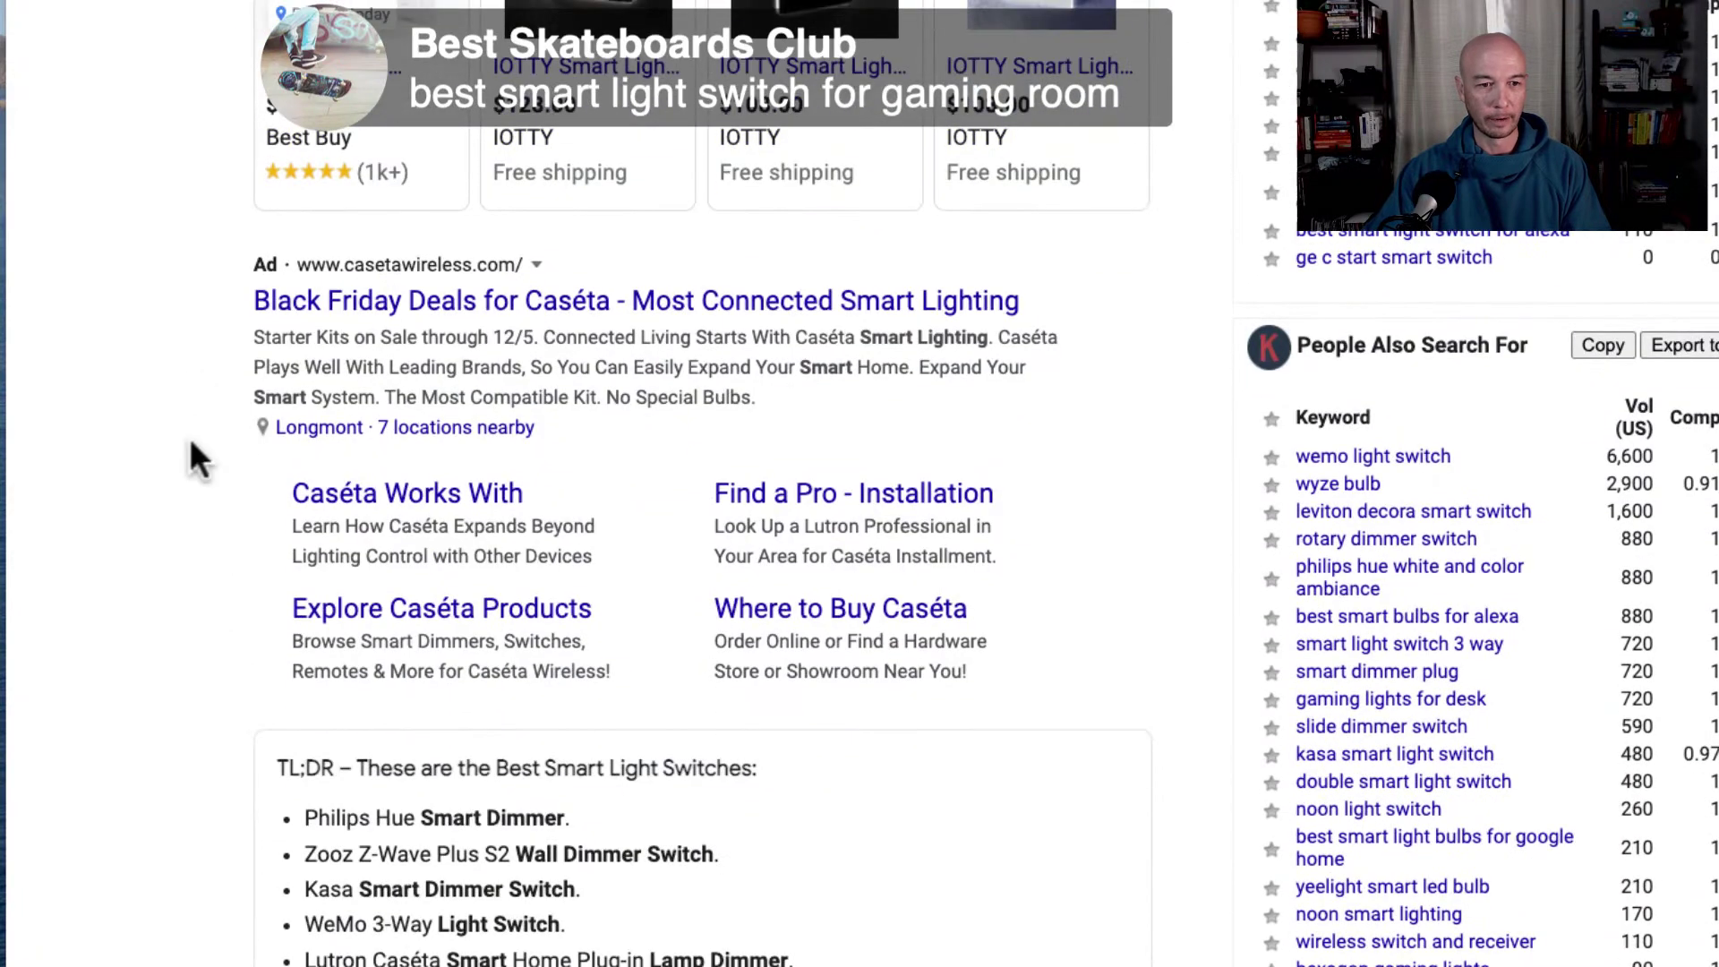
{"action": "scroll", "coordinate": [582, 380], "scroll_direction": "down", "scroll_amount": 7}
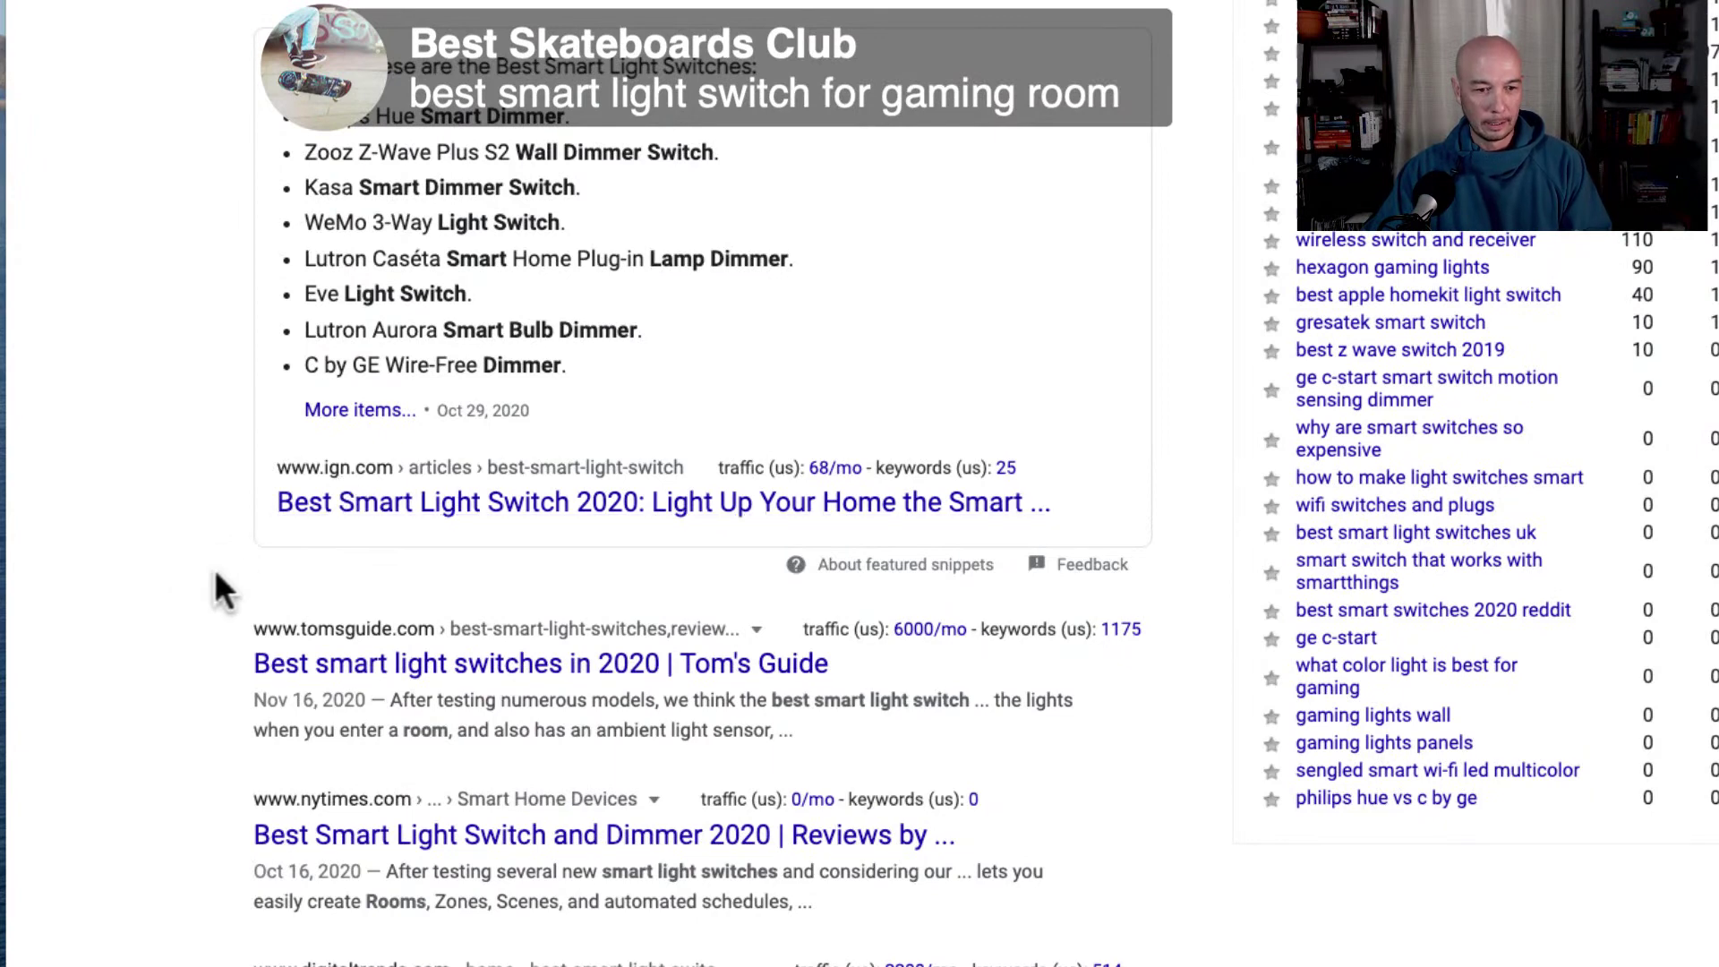
{"action": "scroll", "coordinate": [224, 564], "scroll_direction": "down", "scroll_amount": 1}
{"action": "scroll", "coordinate": [215, 882], "scroll_direction": "down", "scroll_amount": 3}
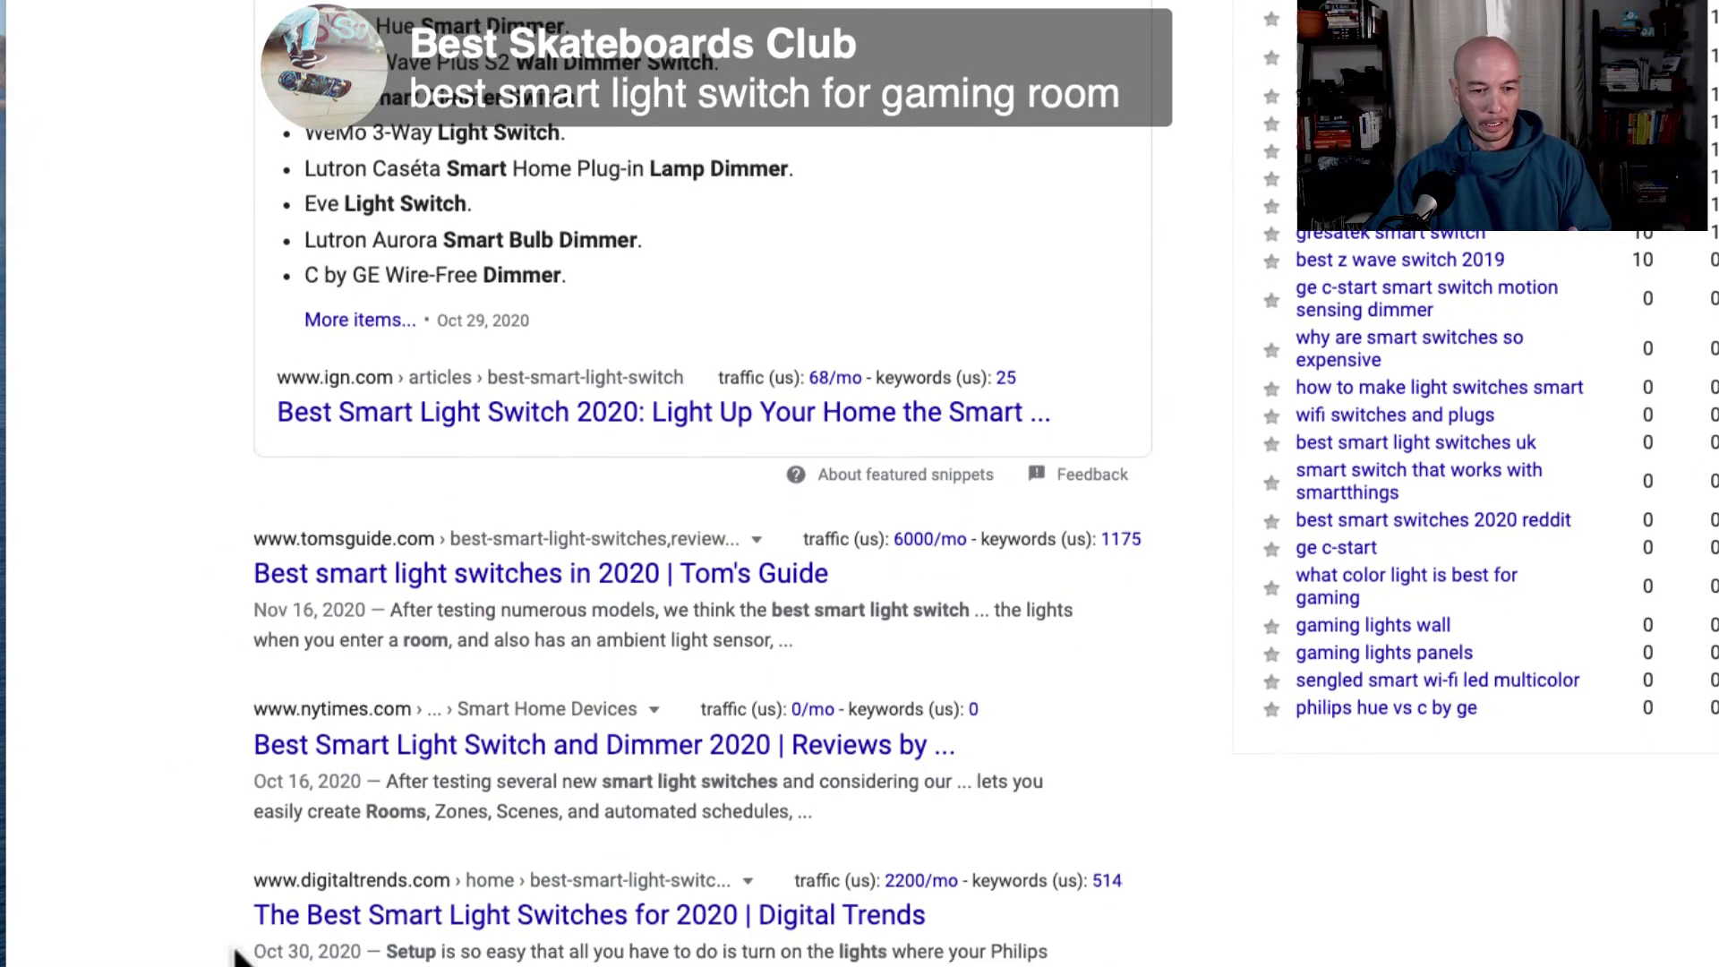
{"action": "scroll", "coordinate": [229, 956], "scroll_direction": "up", "scroll_amount": 6}
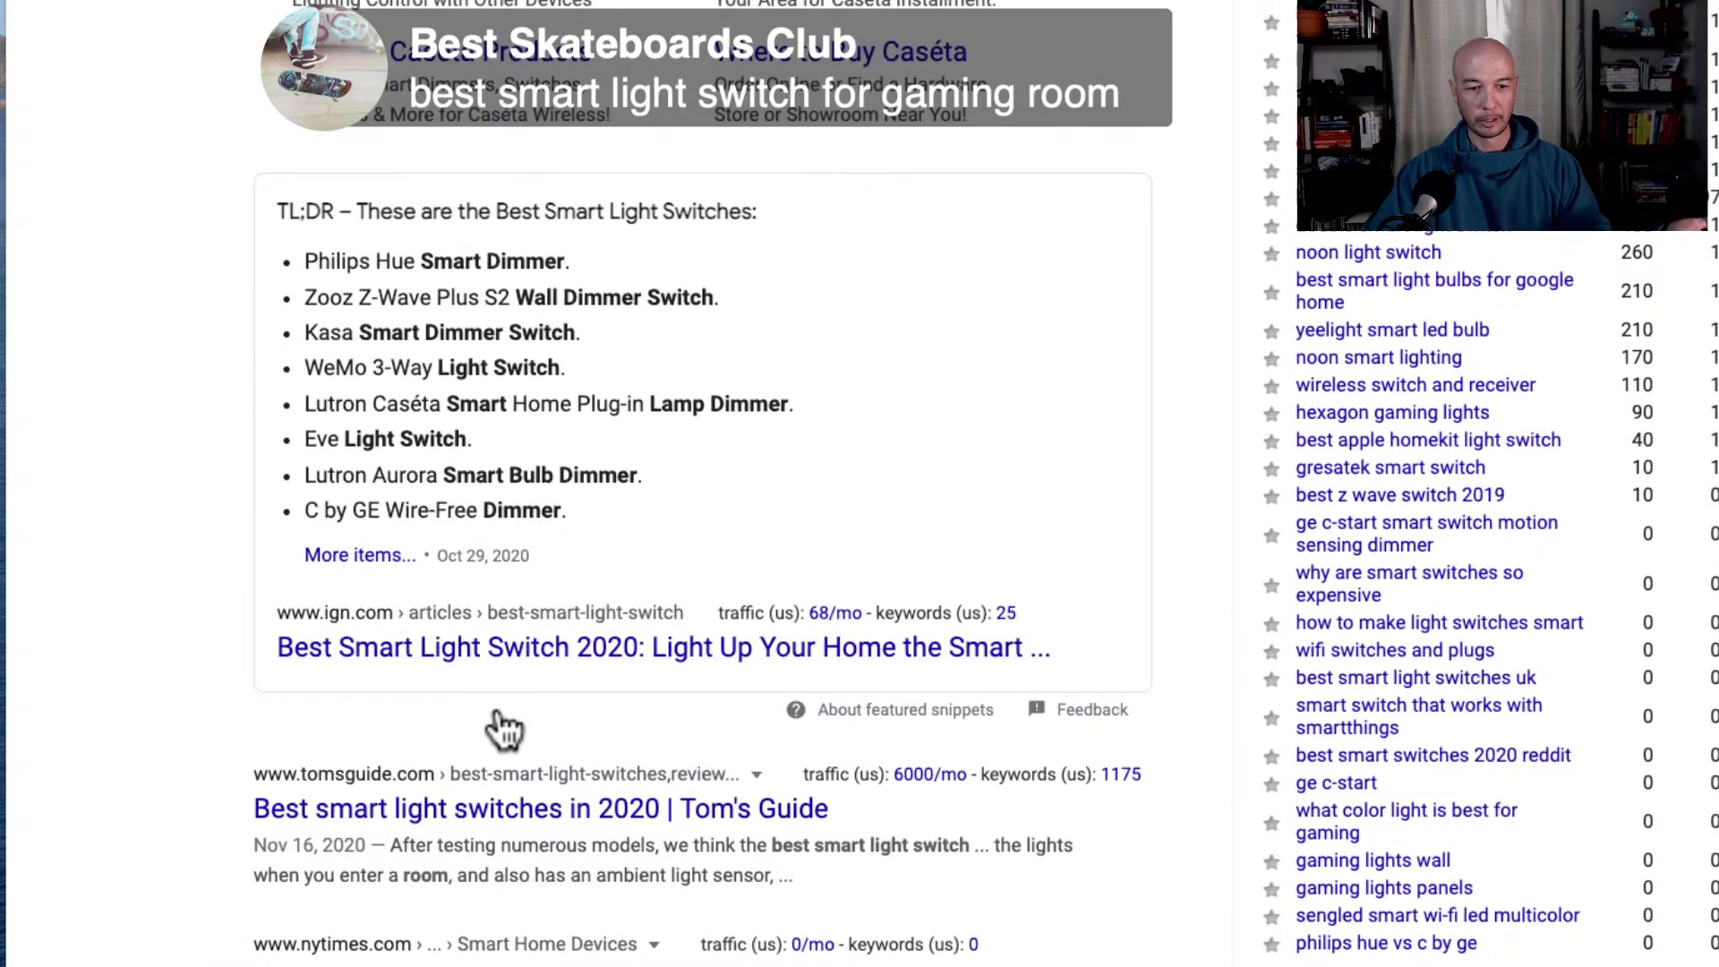
{"action": "scroll", "coordinate": [134, 810], "scroll_direction": "down", "scroll_amount": 4}
{"action": "scroll", "coordinate": [142, 786], "scroll_direction": "down", "scroll_amount": 10}
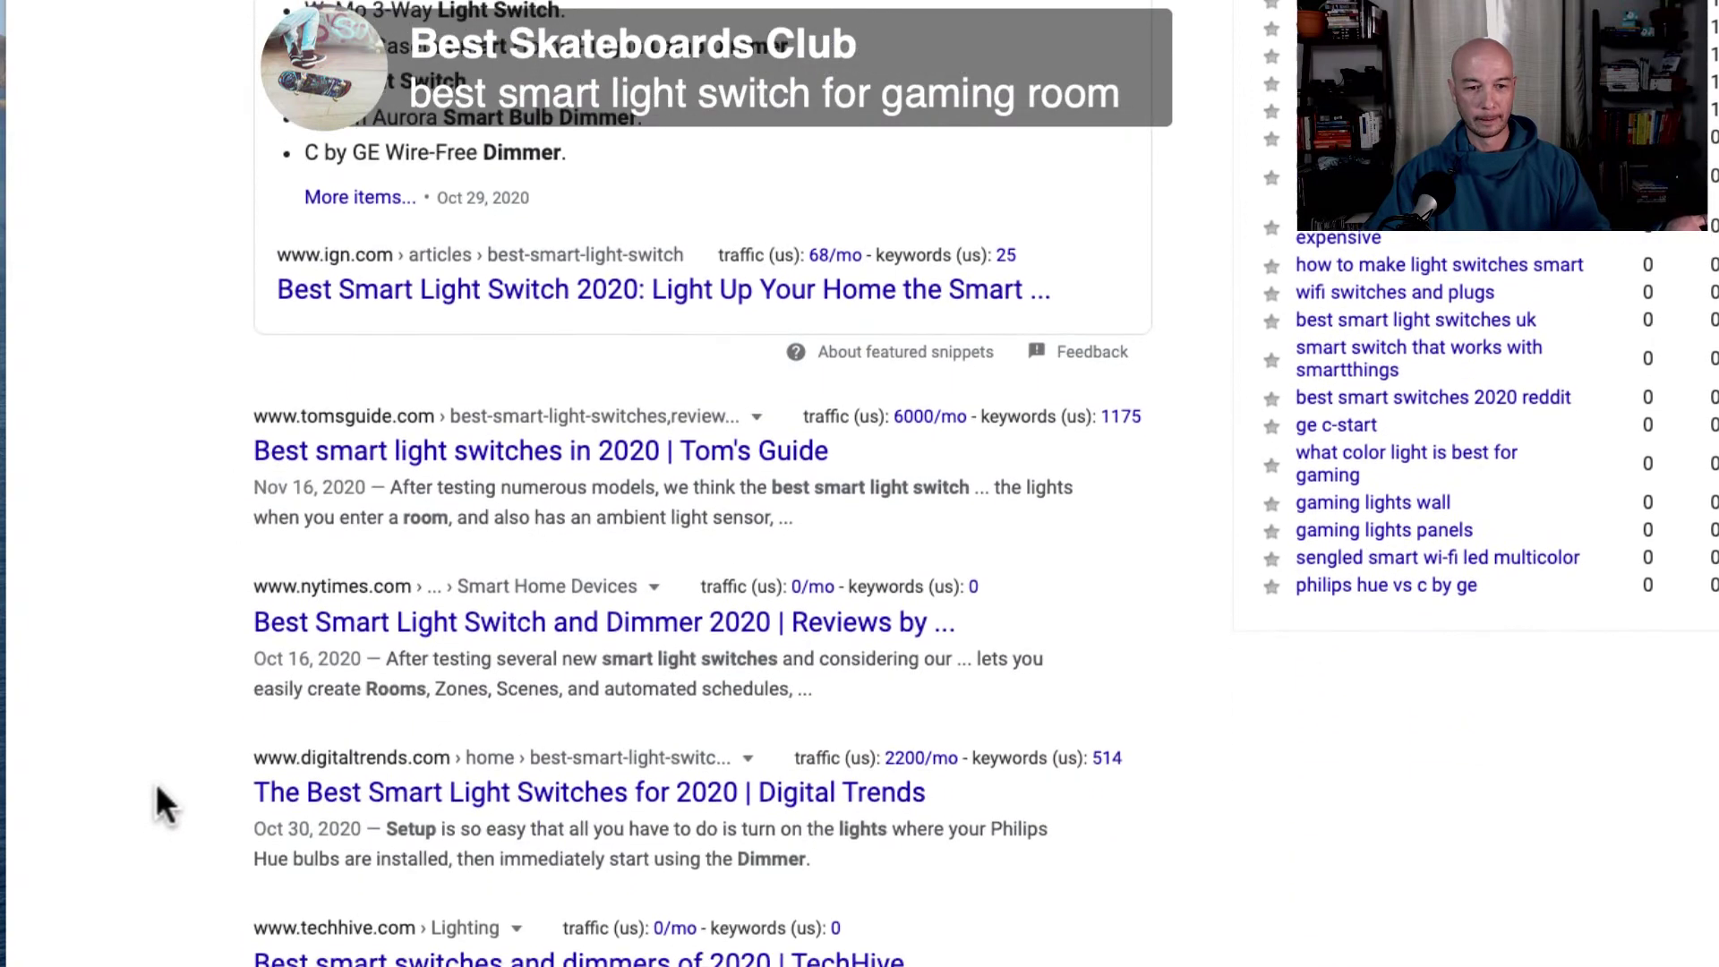
{"action": "scroll", "coordinate": [190, 776], "scroll_direction": "down", "scroll_amount": 8}
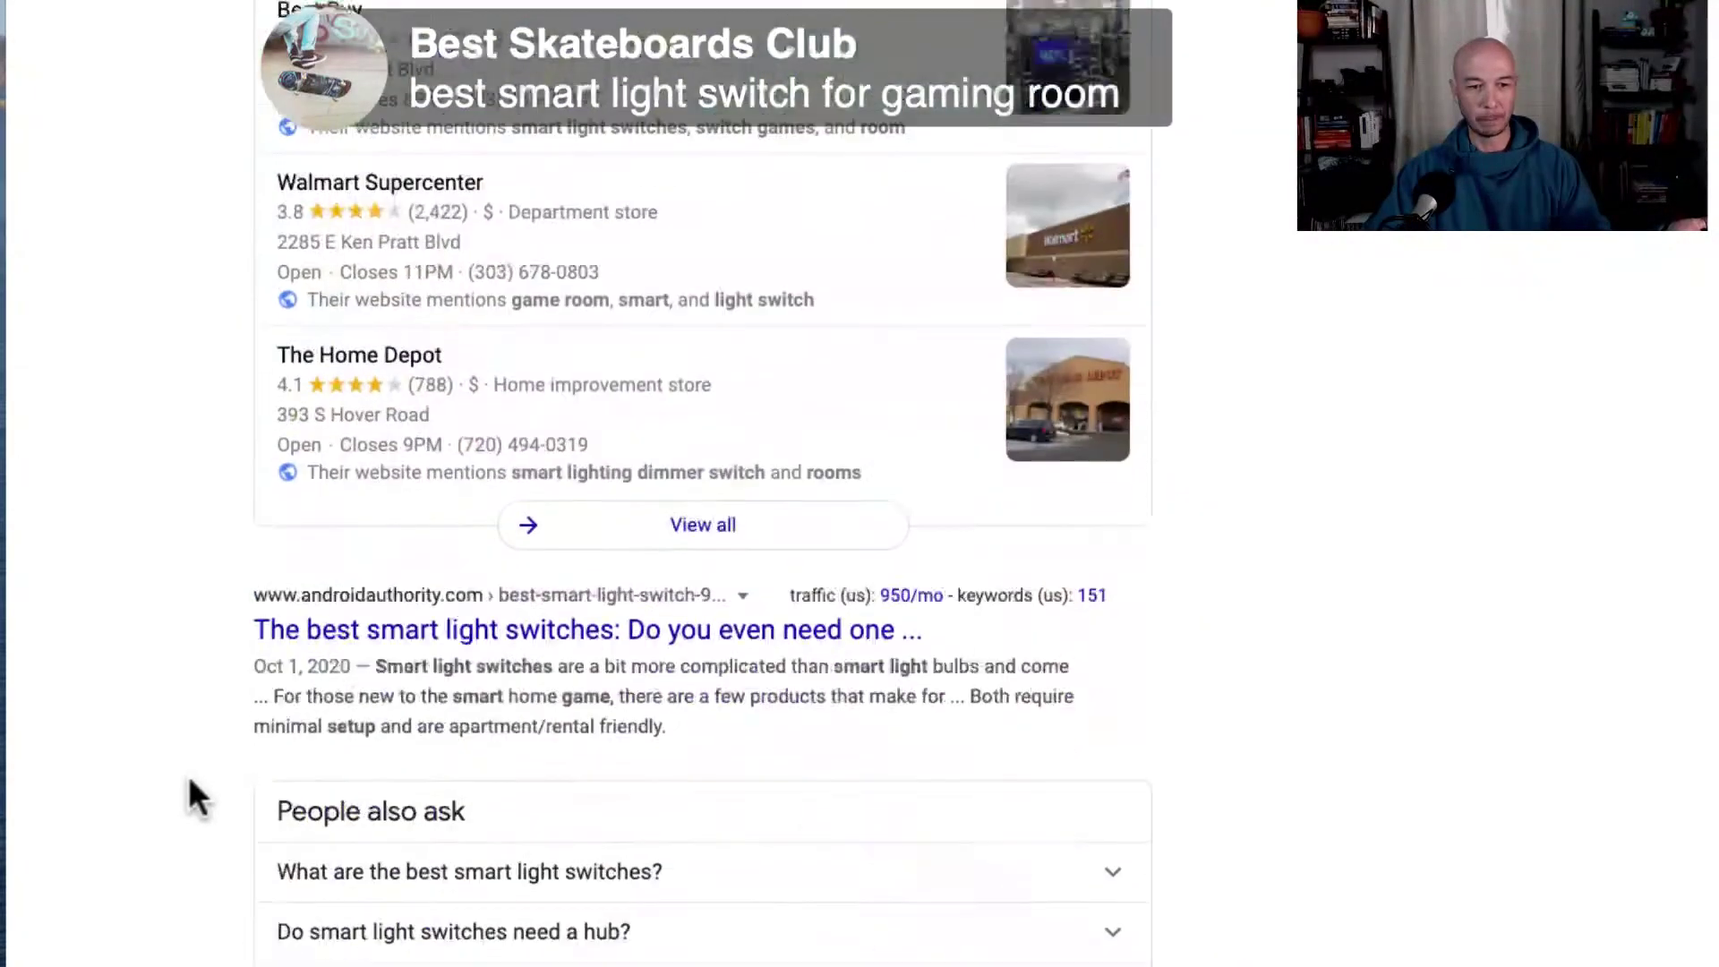
{"action": "scroll", "coordinate": [189, 781], "scroll_direction": "down", "scroll_amount": 7}
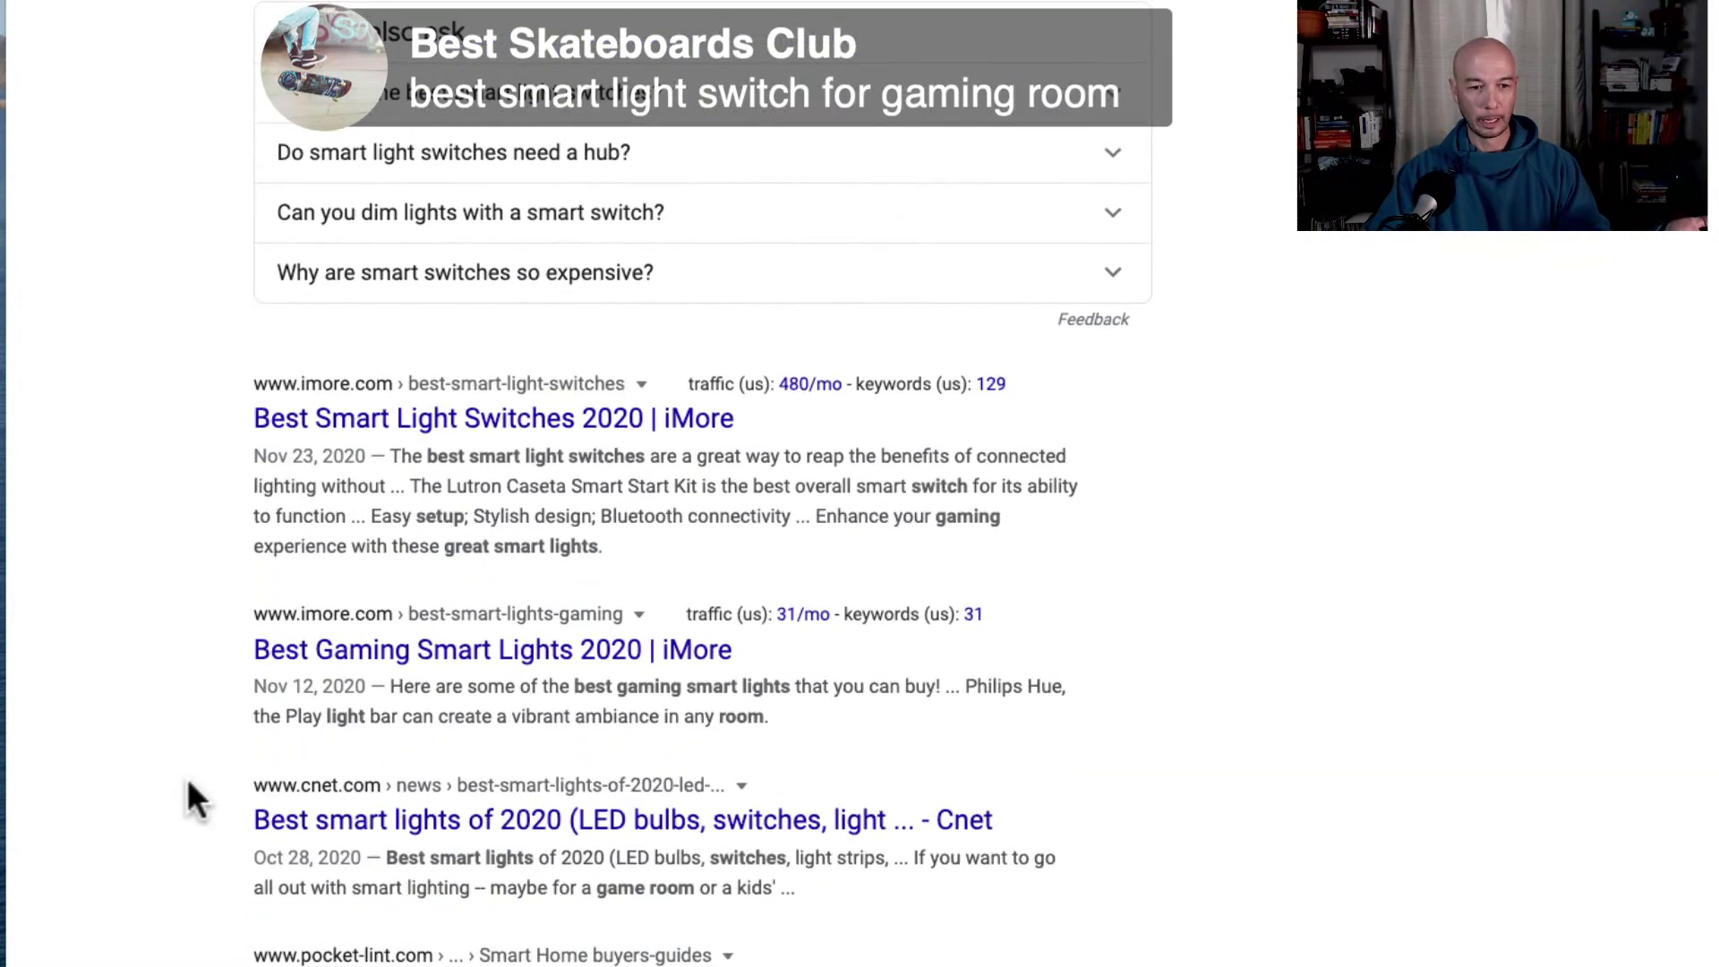
{"action": "scroll", "coordinate": [186, 777], "scroll_direction": "down", "scroll_amount": 1}
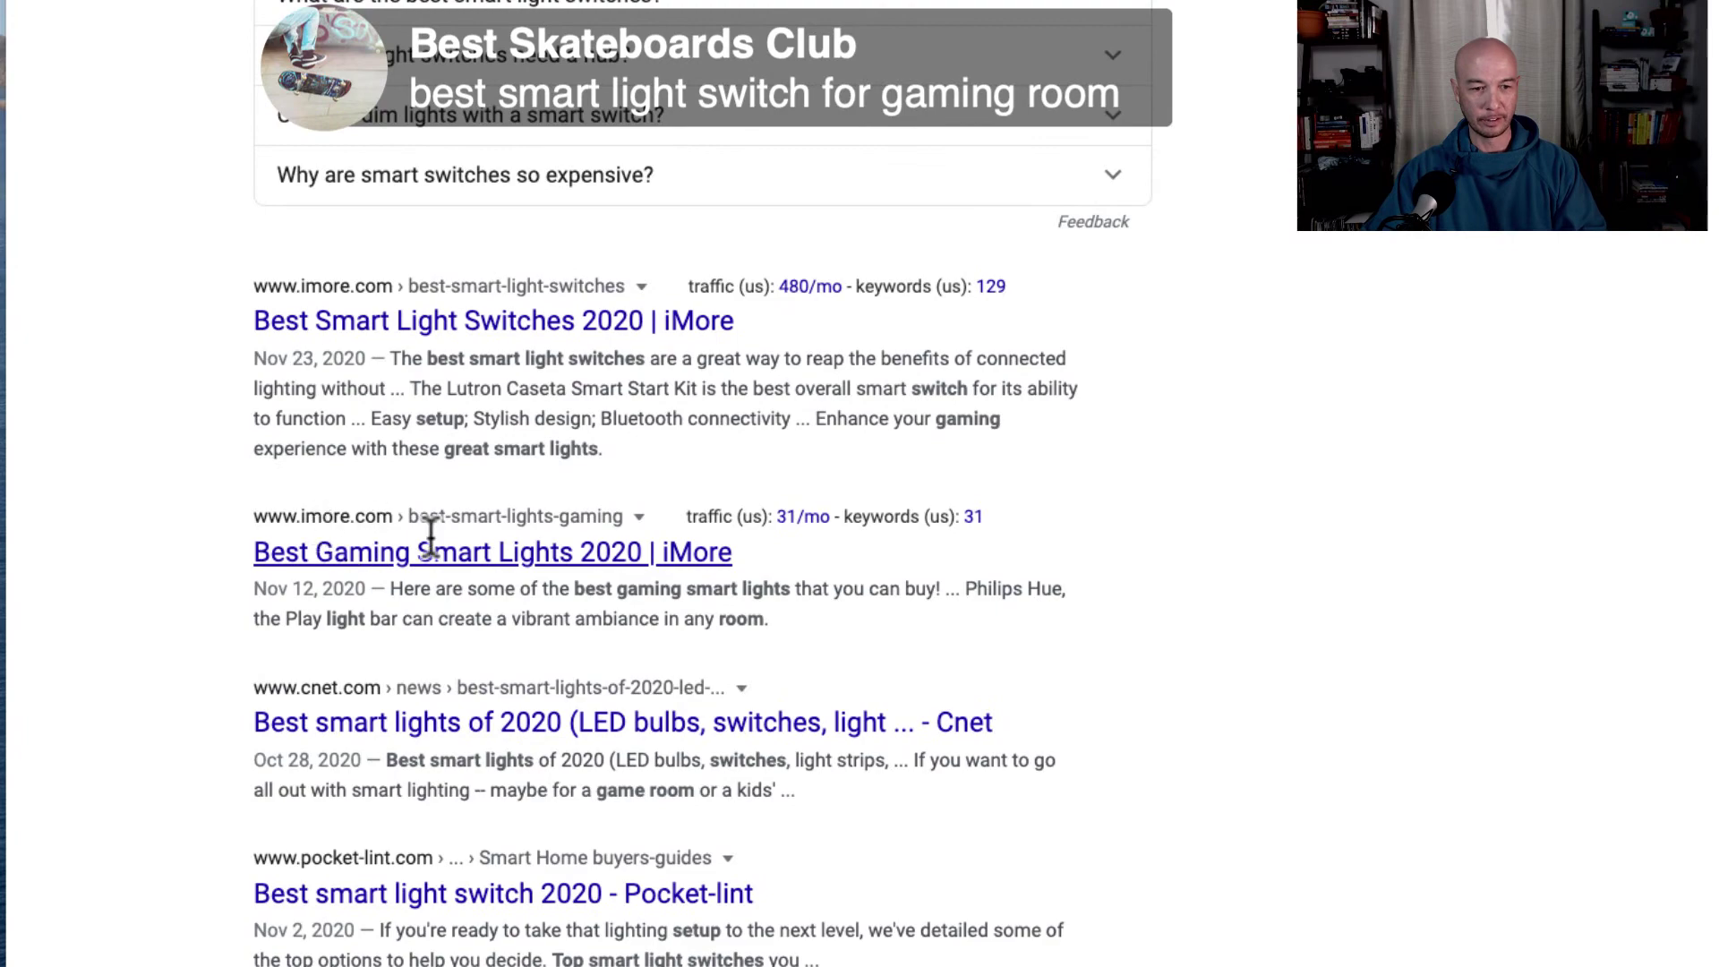
{"action": "scroll", "coordinate": [201, 645], "scroll_direction": "up", "scroll_amount": 20}
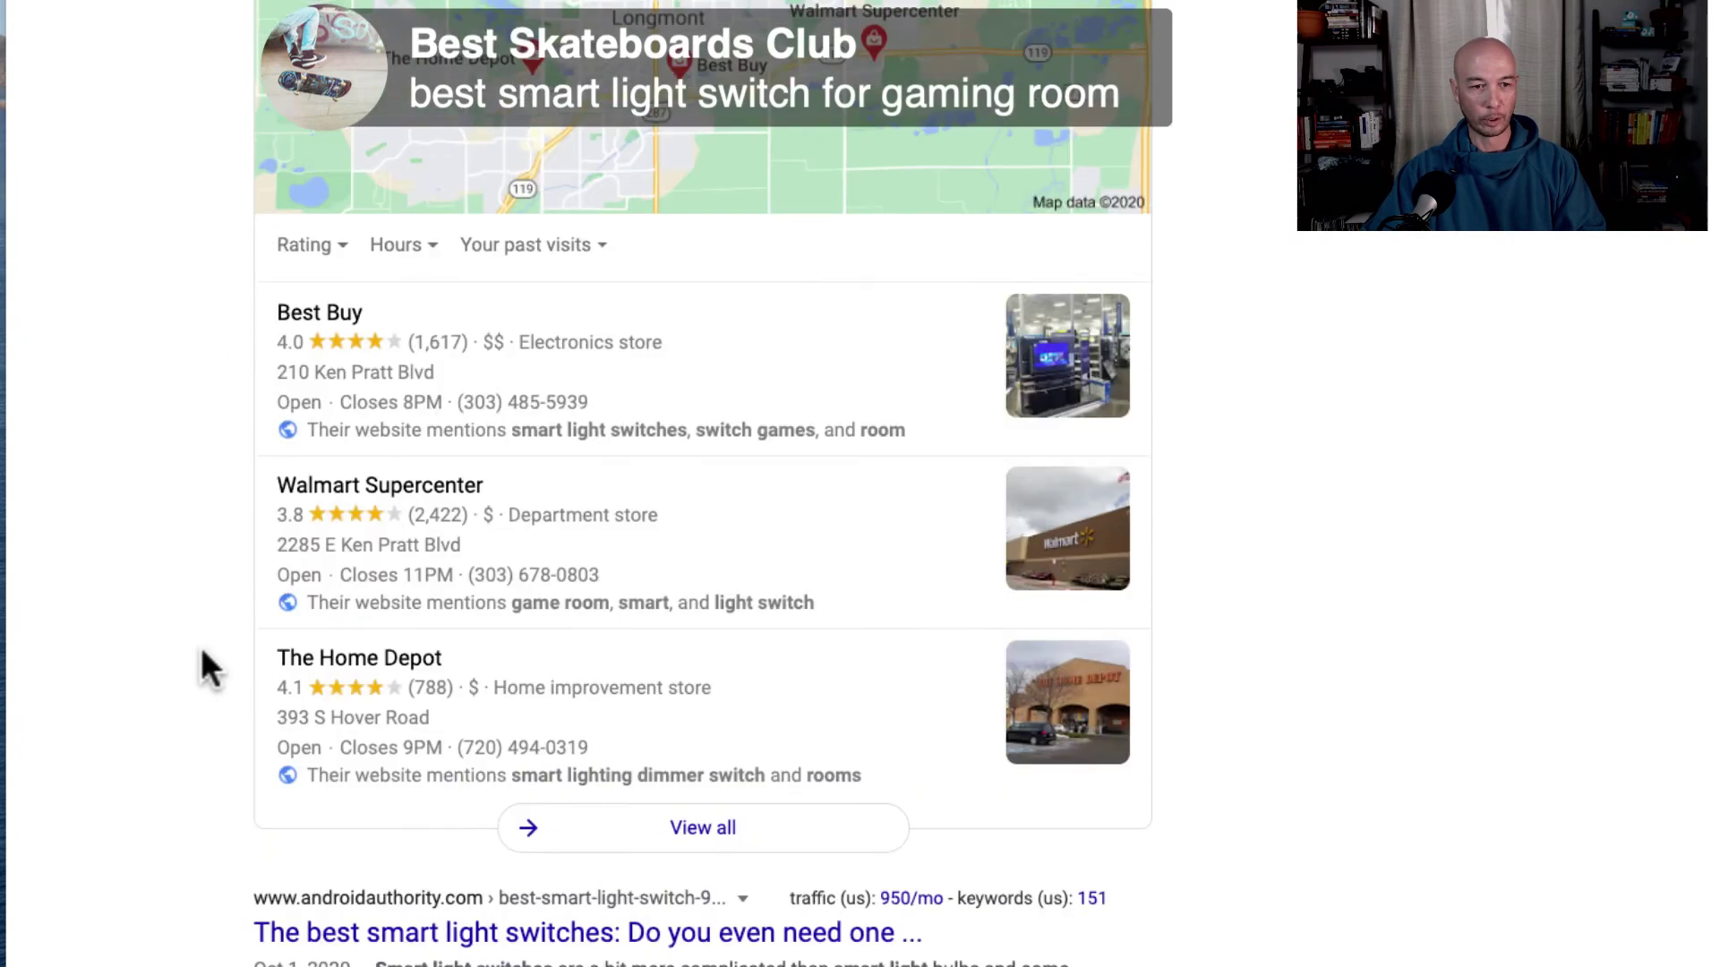
{"action": "scroll", "coordinate": [201, 643], "scroll_direction": "up", "scroll_amount": 2}
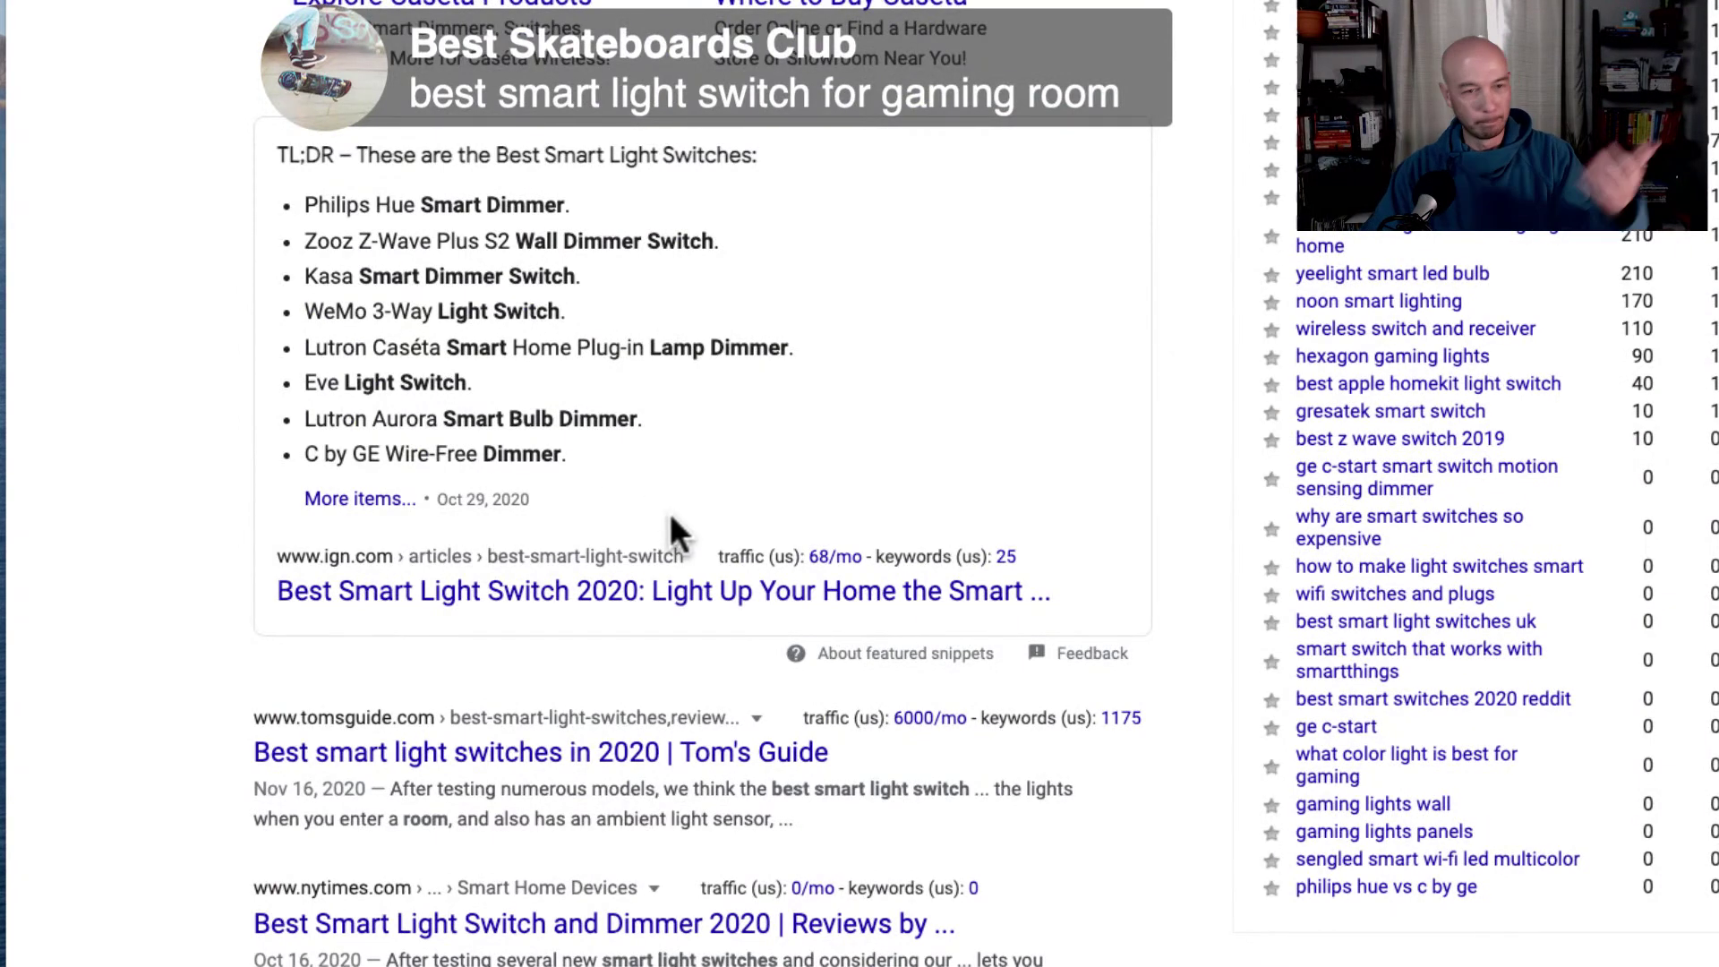
{"action": "scroll", "coordinate": [629, 429], "scroll_direction": "up", "scroll_amount": 20}
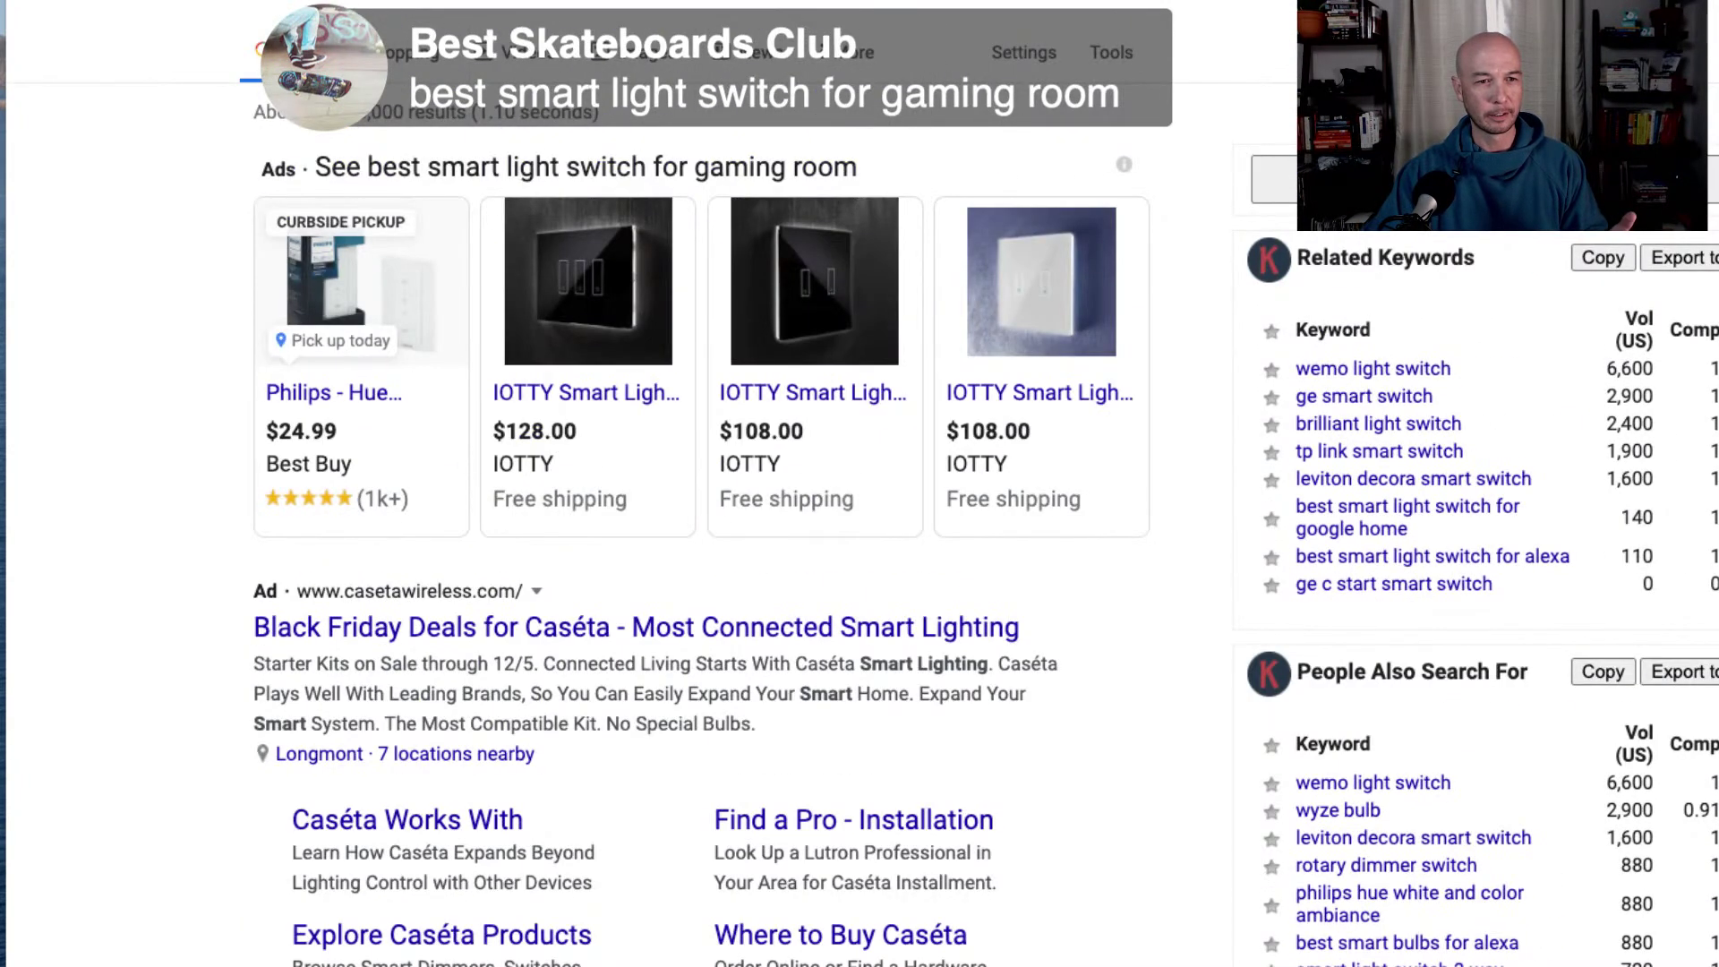
Step: Change the Google query to "best smart light switch for kitchen" and look through the ranking pages
{"action": "left_click", "coordinate": [658, 2]}
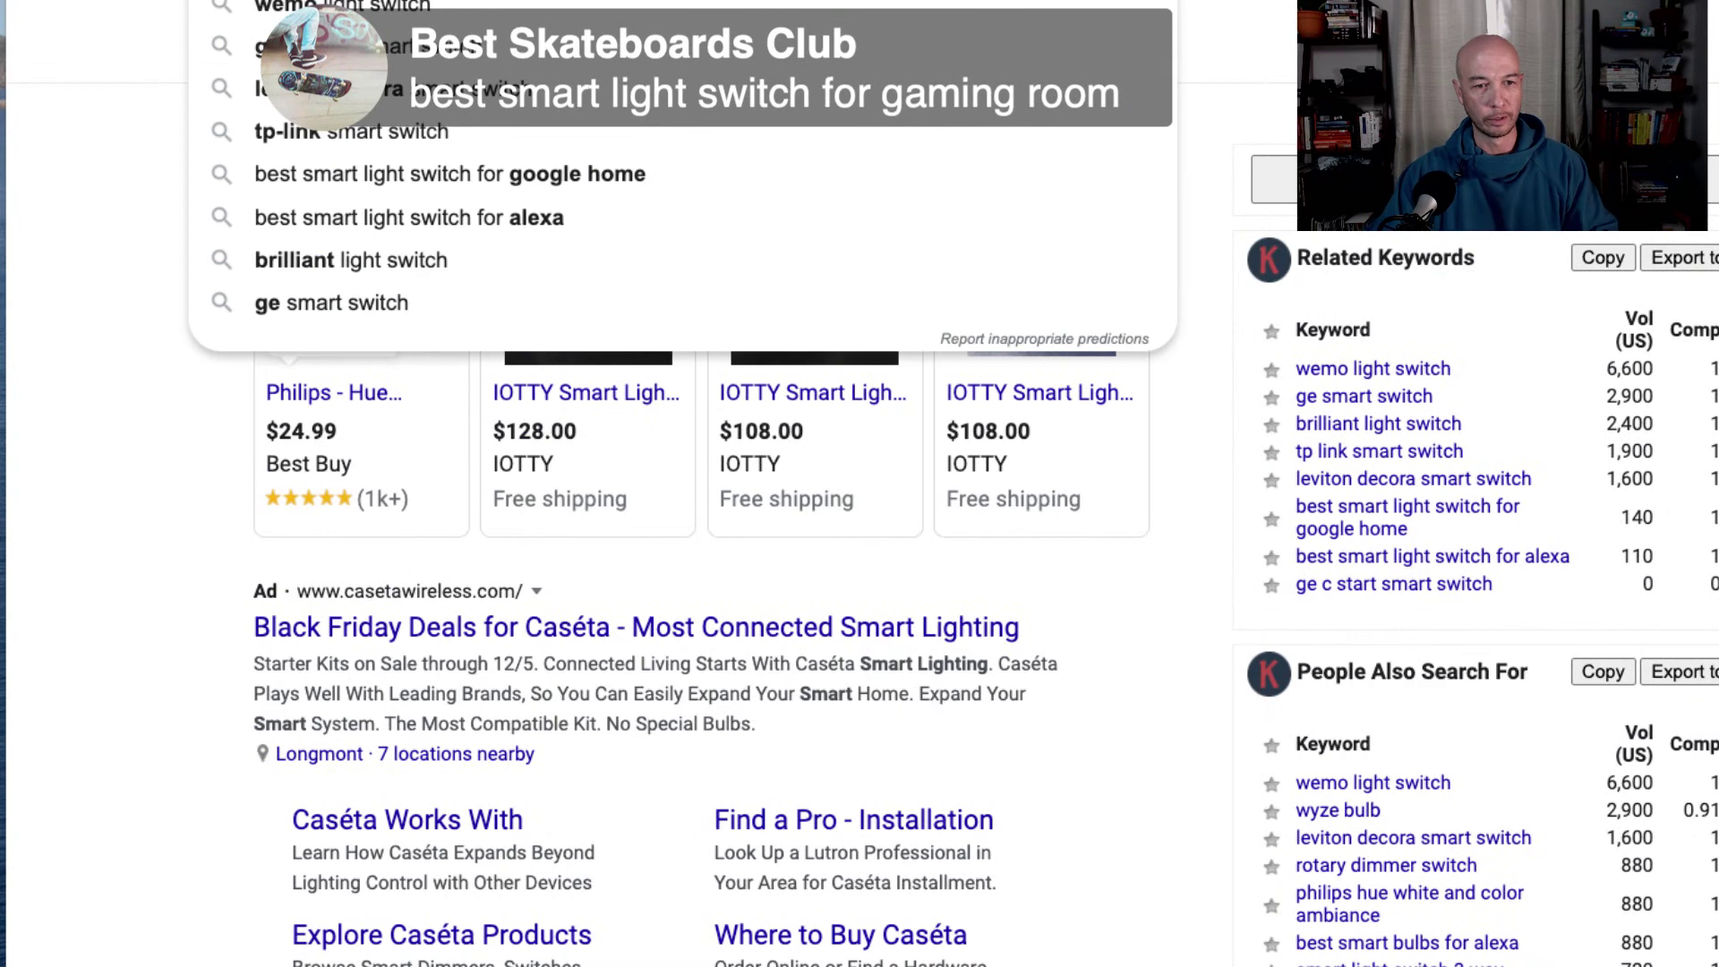
{"action": "type", "text": "kitch"}
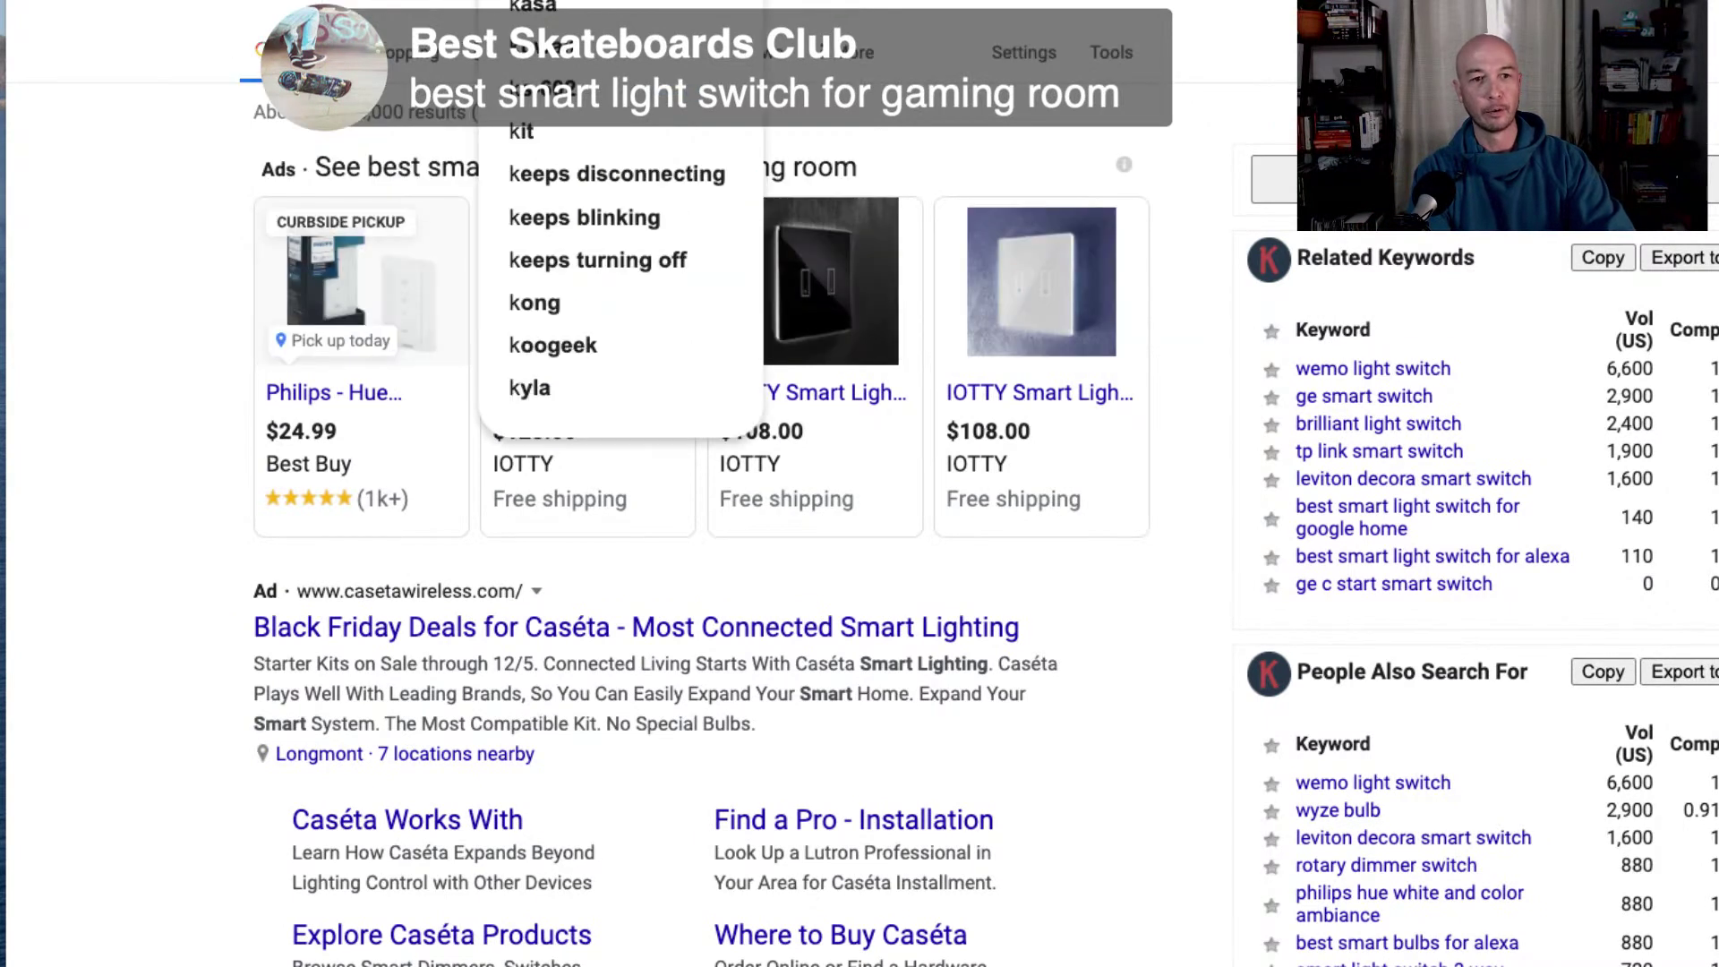
{"action": "type", "text": "en"}
{"action": "key", "text": "Return"}
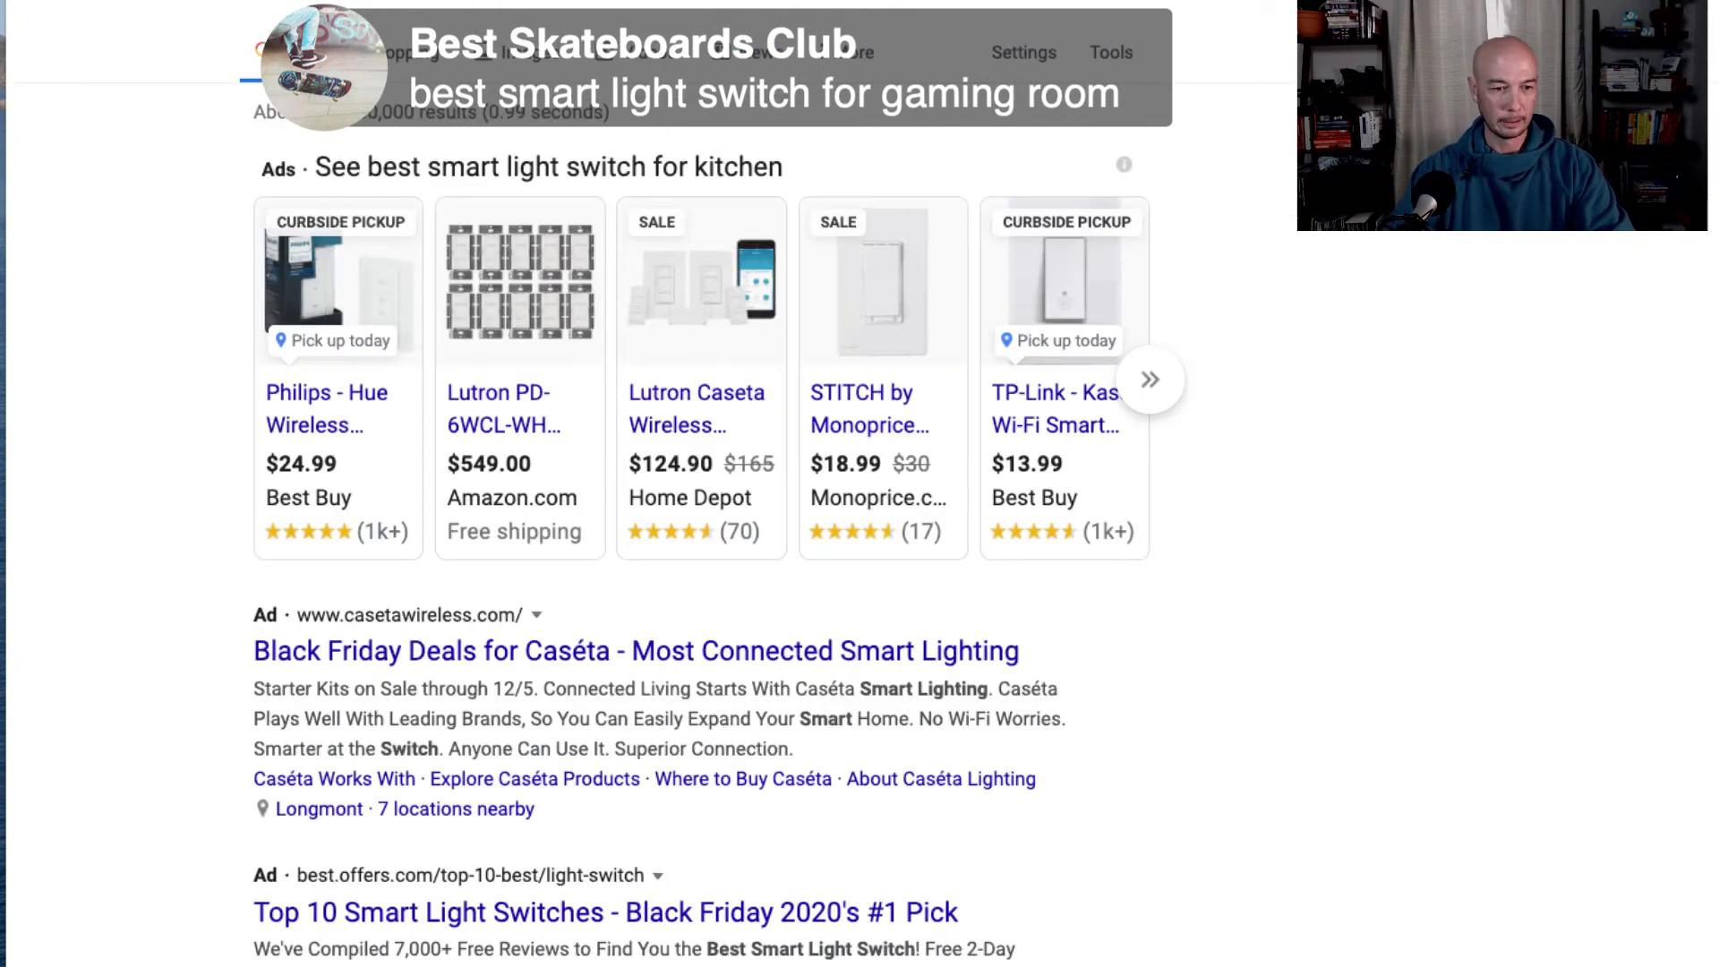
{"action": "scroll", "coordinate": [148, 437], "scroll_direction": "down", "scroll_amount": 10}
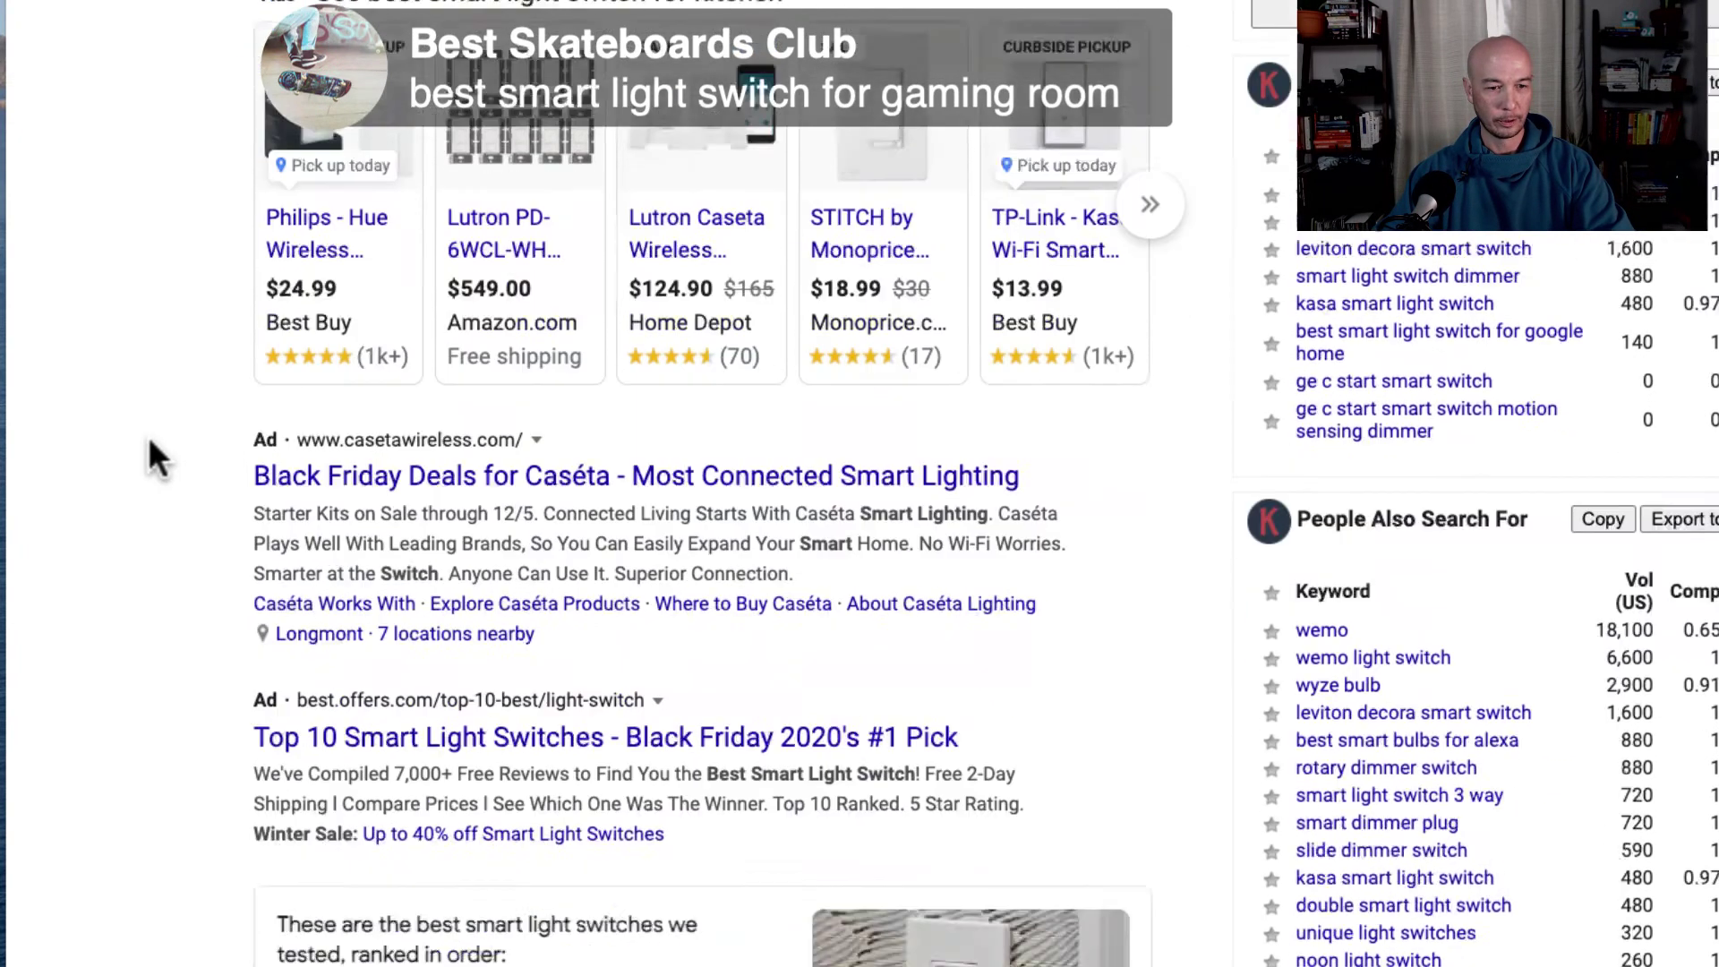
{"action": "scroll", "coordinate": [151, 438], "scroll_direction": "down", "scroll_amount": 6}
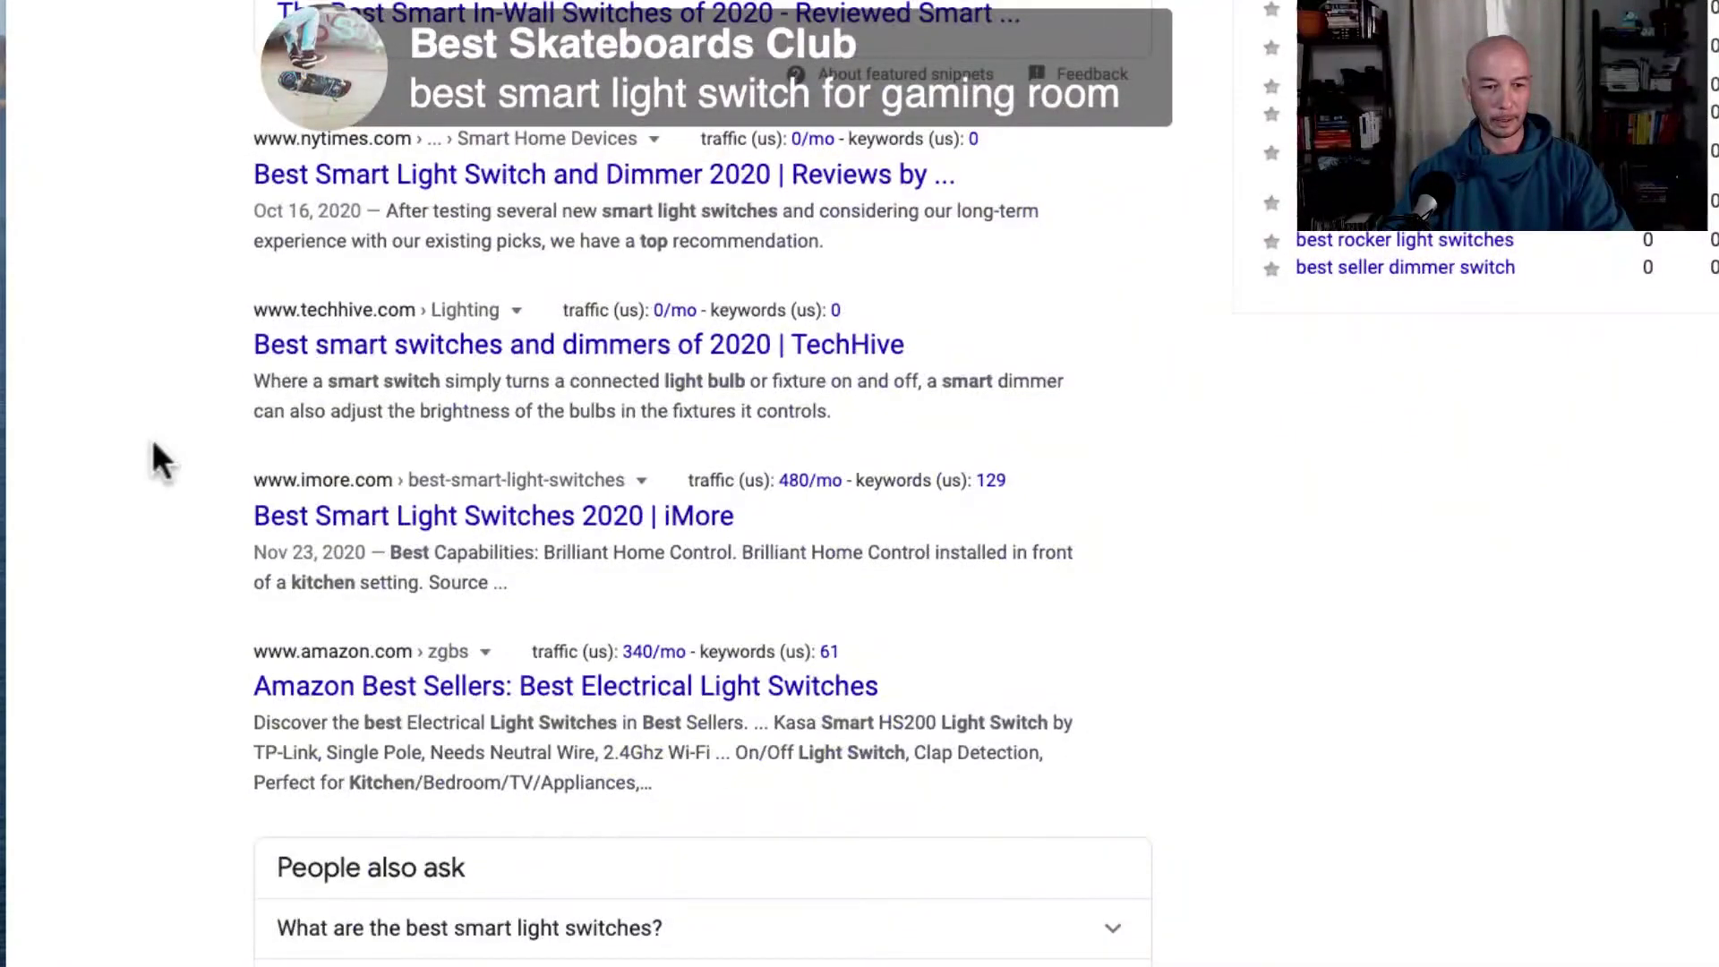
Step: Change the Google query to "best smart light switch for bathroom" and look through the ranking pages and local listings
{"action": "scroll", "coordinate": [206, 514], "scroll_direction": "up", "scroll_amount": 3}
{"action": "scroll", "coordinate": [206, 514], "scroll_direction": "up", "scroll_amount": 1}
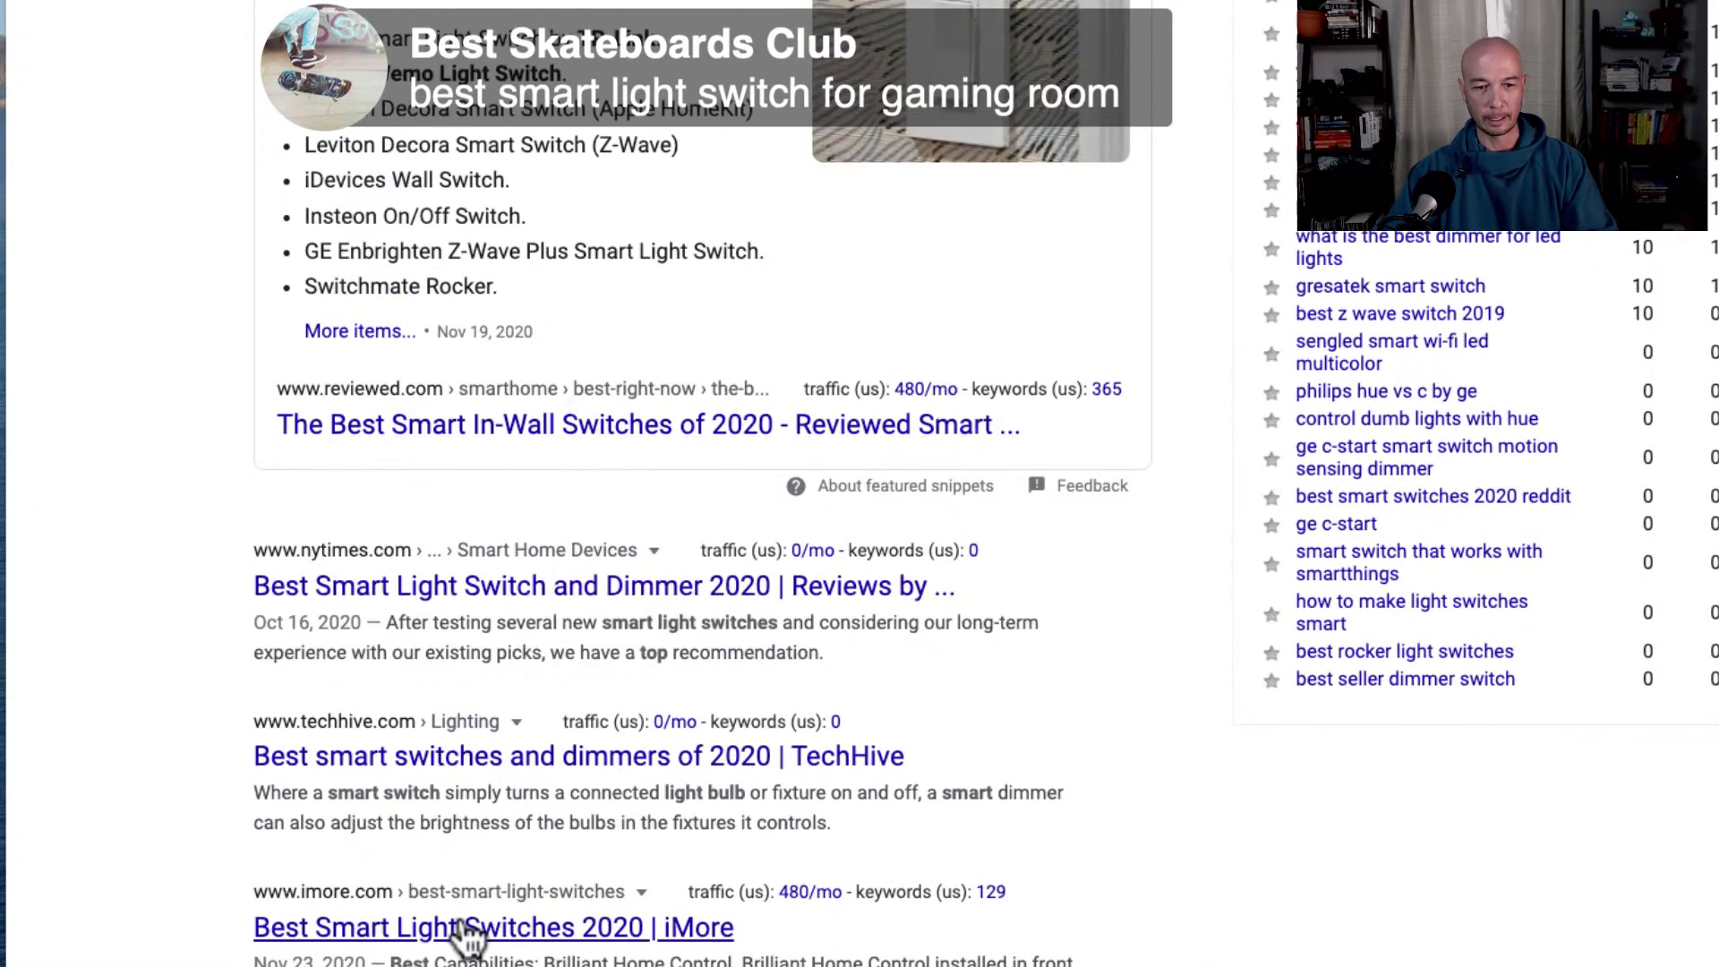
{"action": "scroll", "coordinate": [394, 918], "scroll_direction": "down", "scroll_amount": 7}
{"action": "scroll", "coordinate": [385, 904], "scroll_direction": "up", "scroll_amount": 15}
{"action": "scroll", "coordinate": [390, 910], "scroll_direction": "up", "scroll_amount": 3}
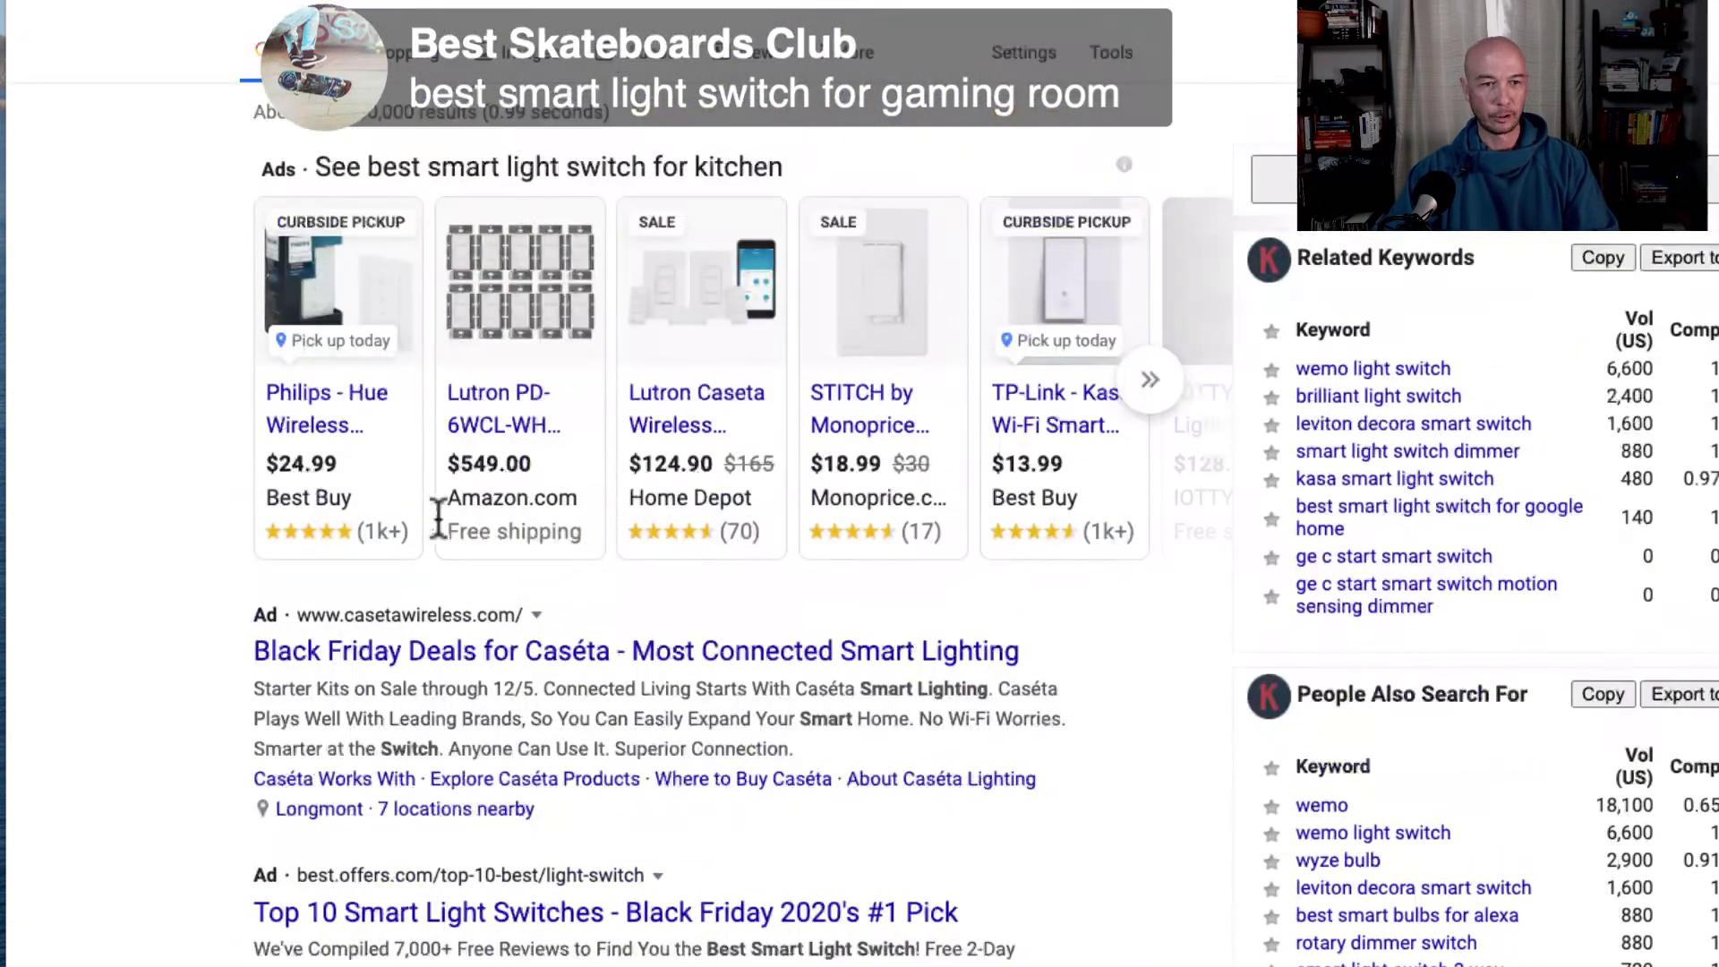
{"action": "left_click", "coordinate": [497, 1]}
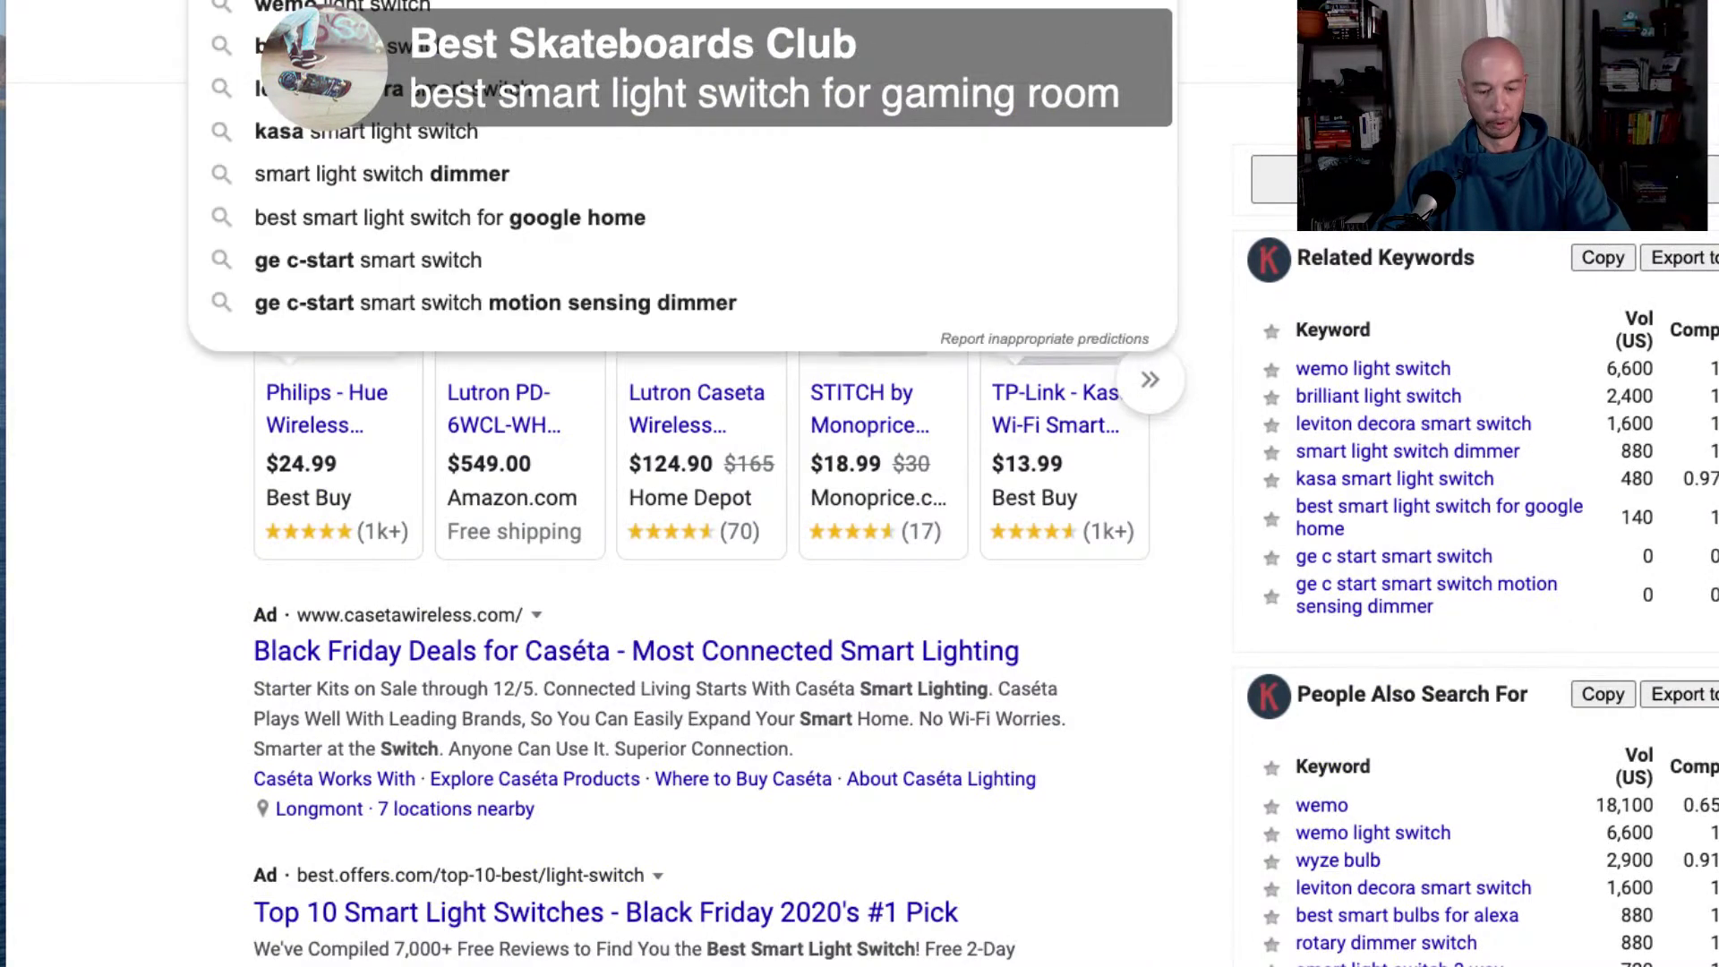
{"action": "type", "text": "bath"}
{"action": "key", "text": "Down"}
{"action": "key", "text": "Return"}
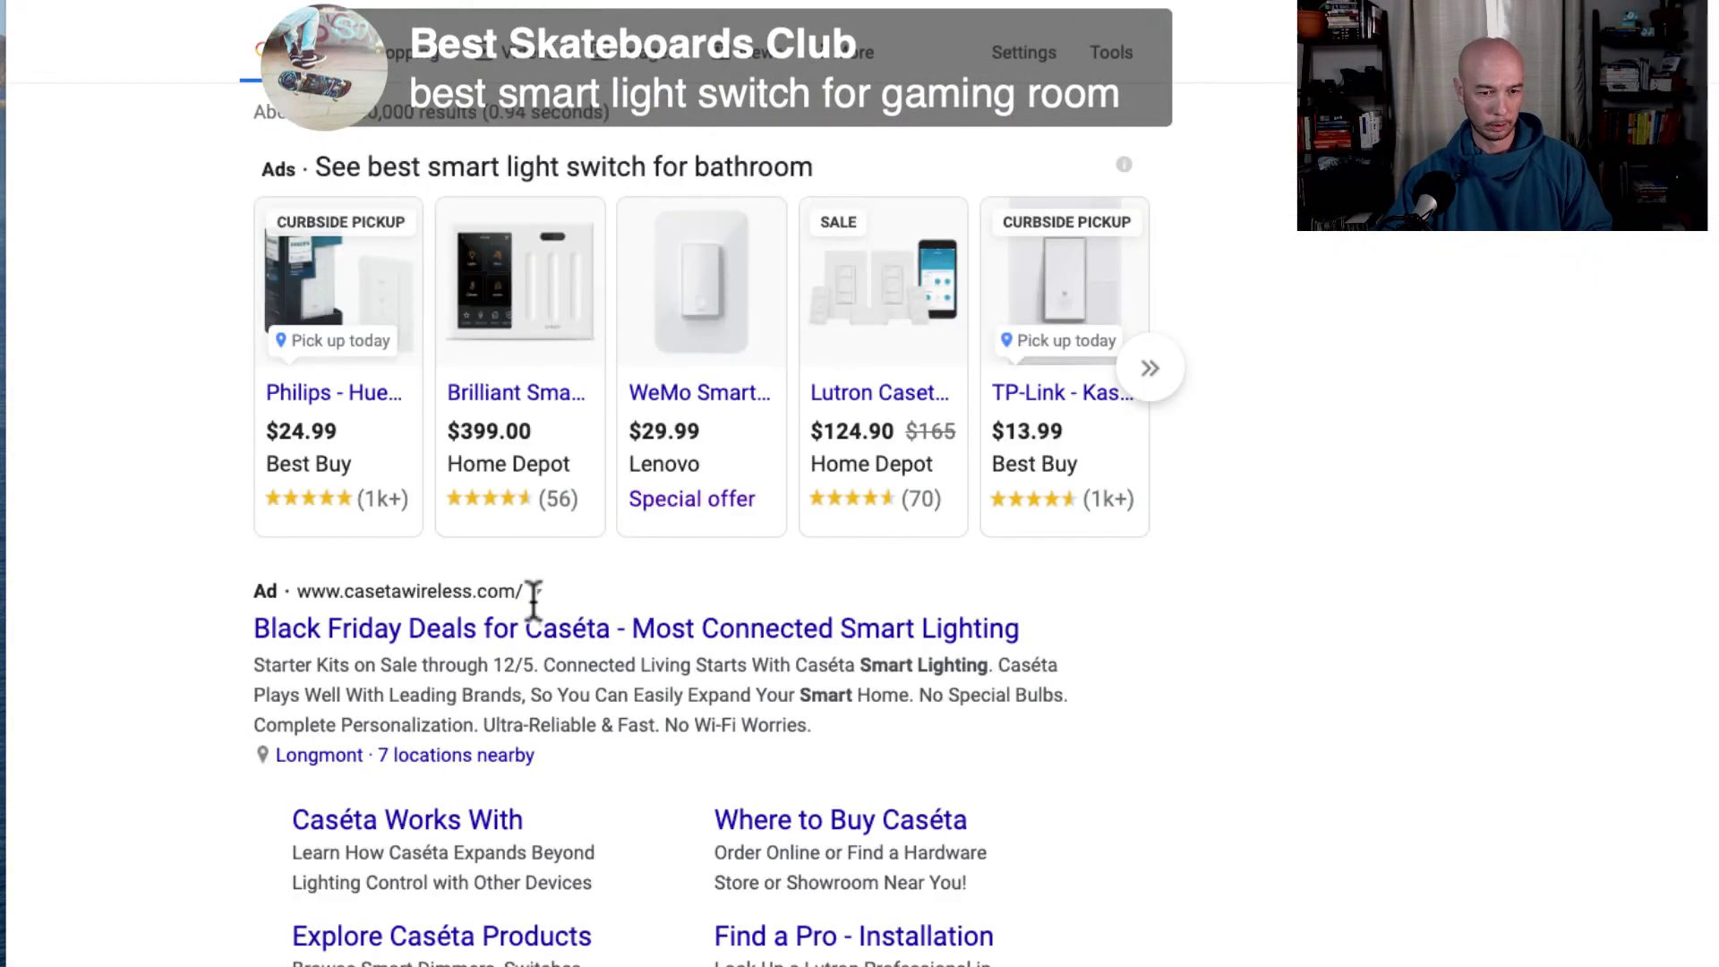
{"action": "scroll", "coordinate": [603, 415], "scroll_direction": "down", "scroll_amount": 10}
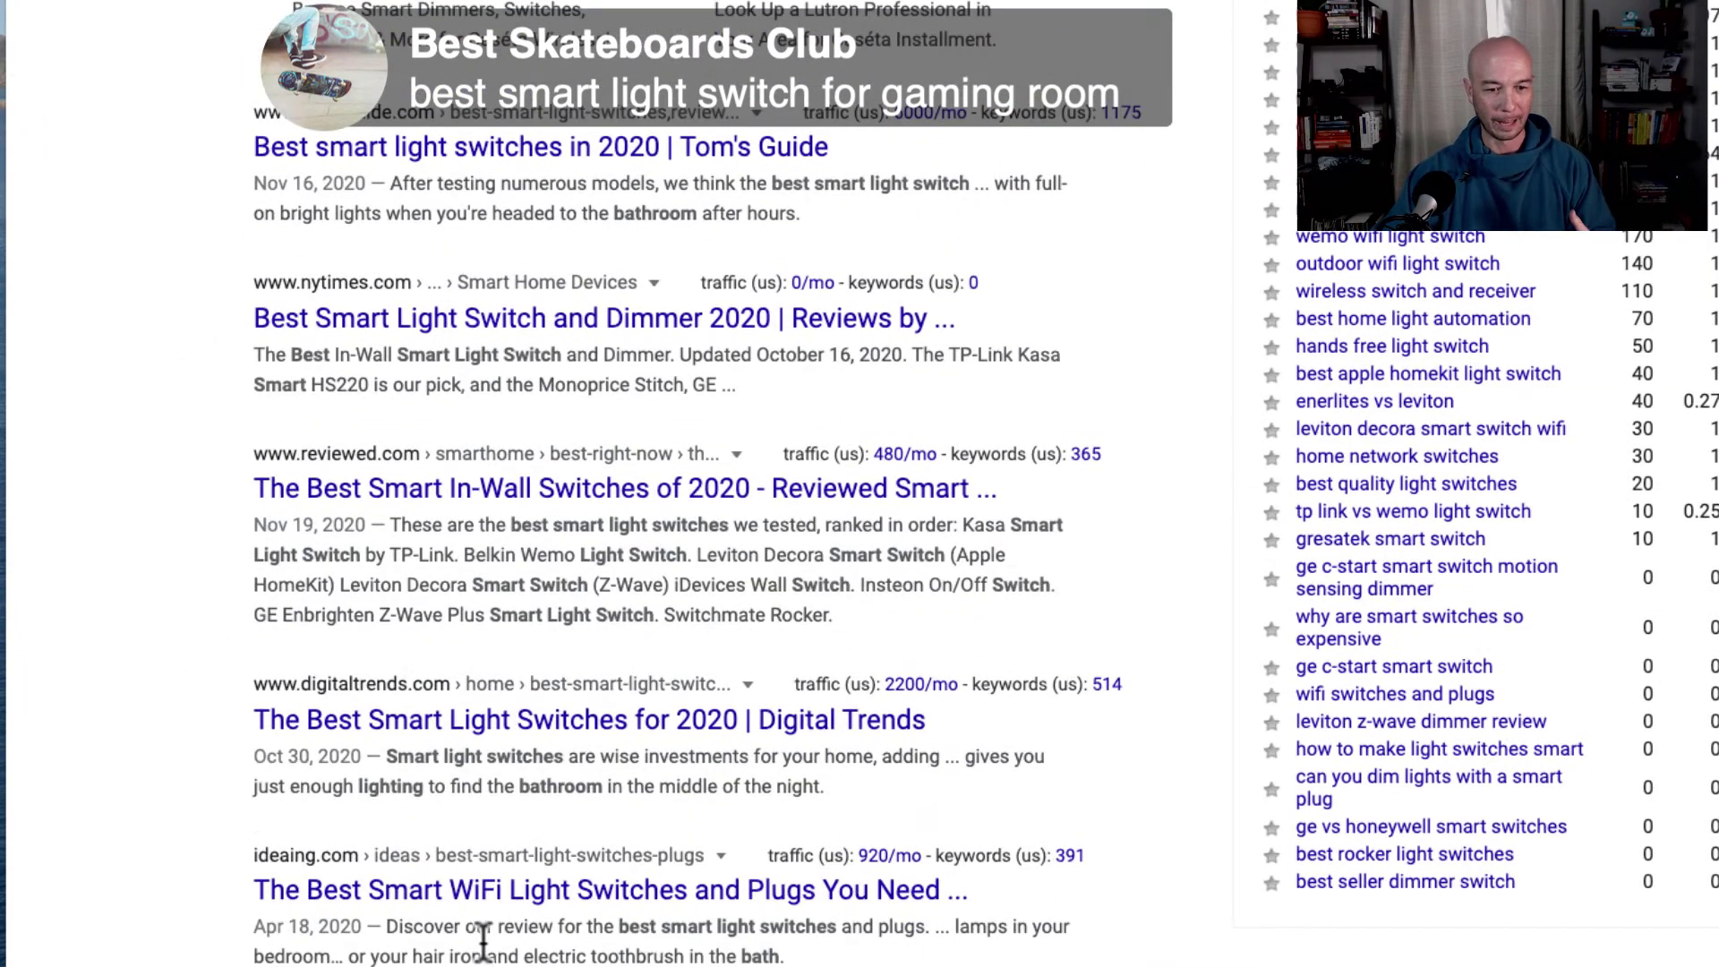
{"action": "scroll", "coordinate": [326, 718], "scroll_direction": "down", "scroll_amount": 5}
{"action": "scroll", "coordinate": [230, 765], "scroll_direction": "down", "scroll_amount": 3}
{"action": "scroll", "coordinate": [229, 766], "scroll_direction": "down", "scroll_amount": 10}
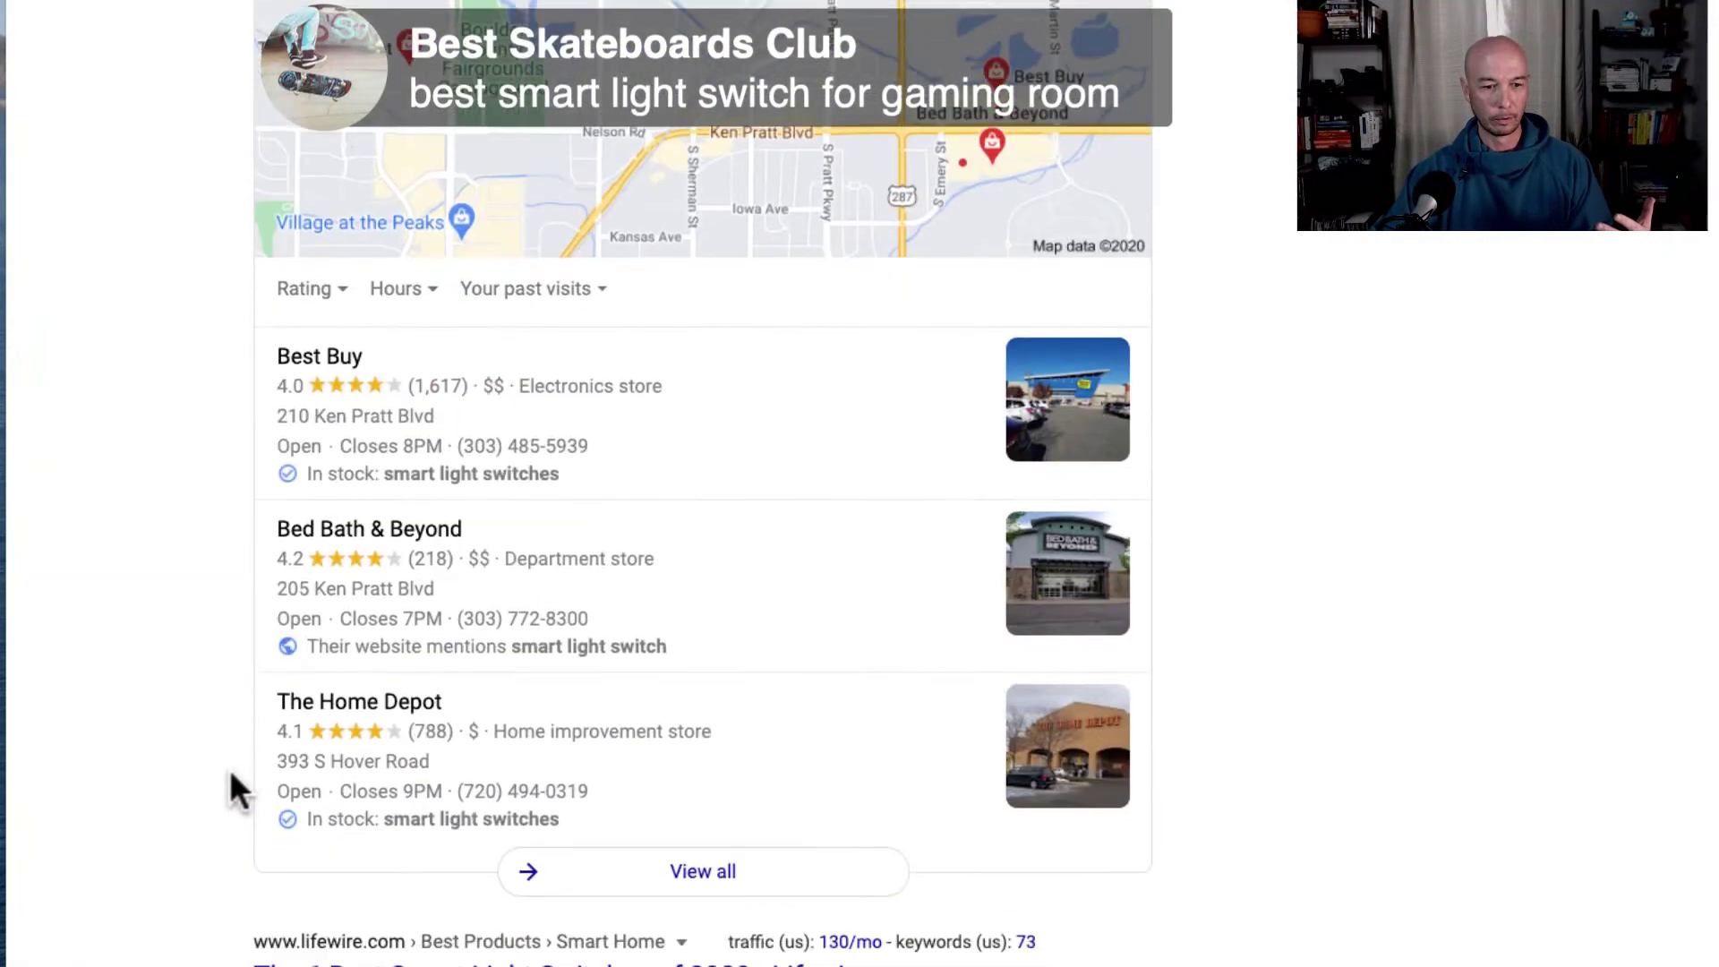
Step: Restrict the bathroom query to exact title matches by searching Google for "allintitle:best smart light switch for bathroom"
{"action": "scroll", "coordinate": [229, 770], "scroll_direction": "up", "scroll_amount": 15}
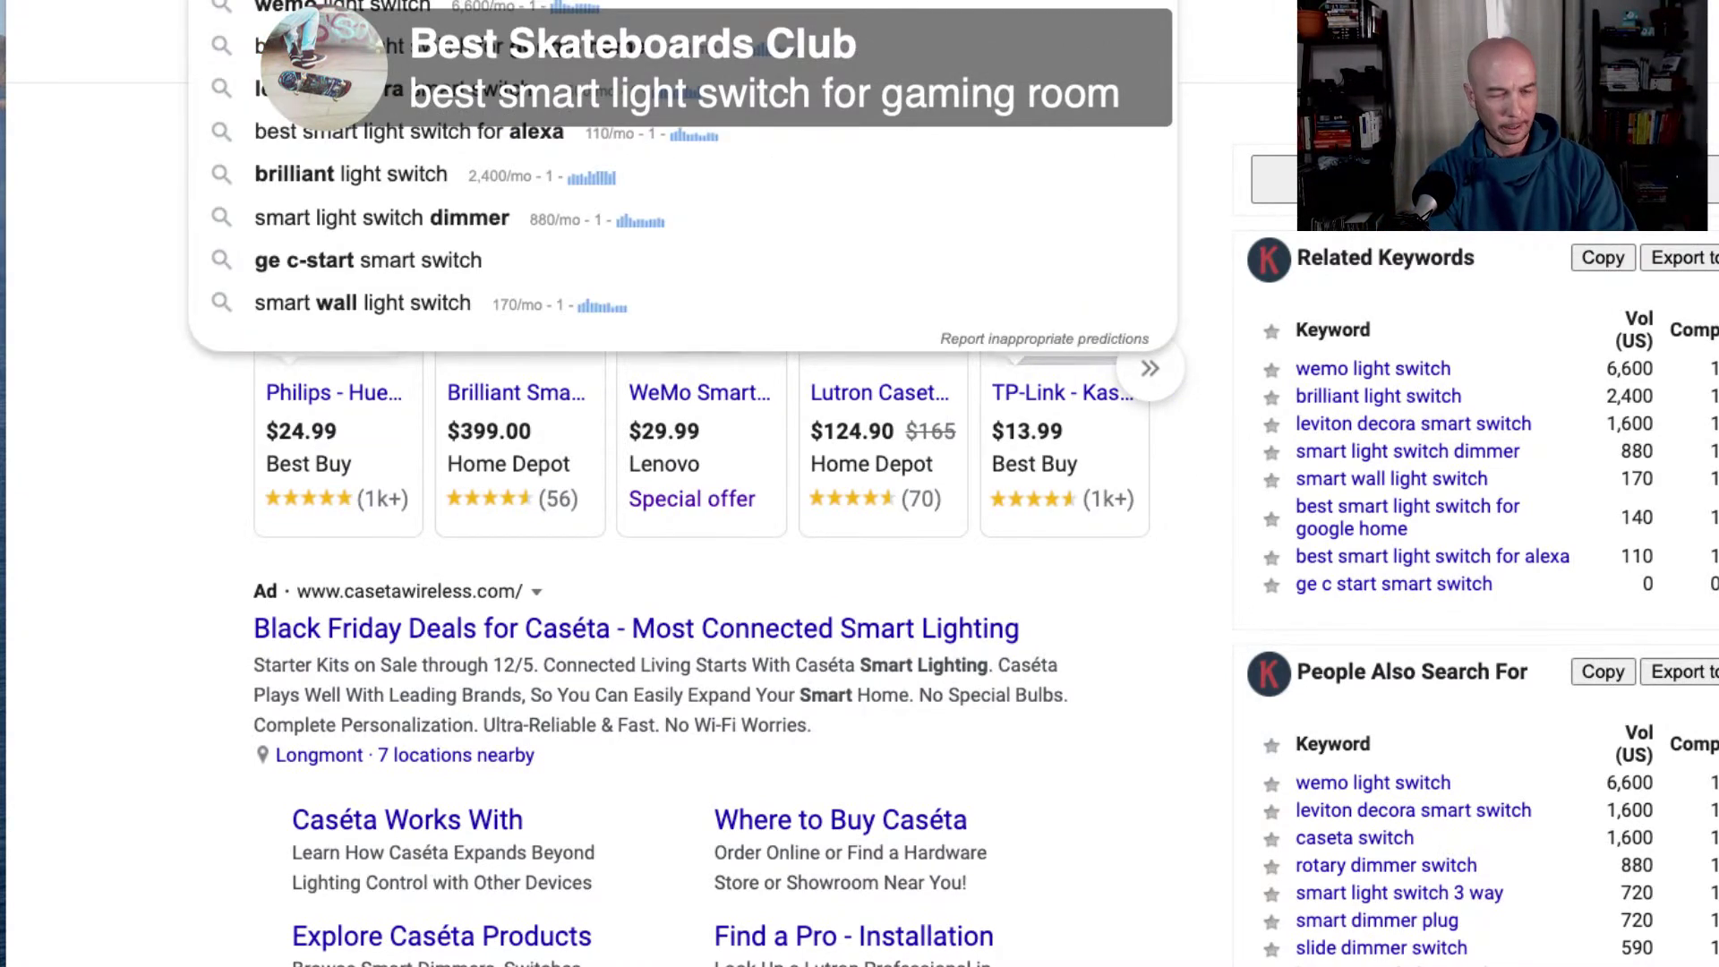
{"action": "key", "text": "BackSpace"}
{"action": "key", "text": "BackSpace"}
{"action": "key", "text": "BackSpace"}
{"action": "key", "text": "BackSpace"}
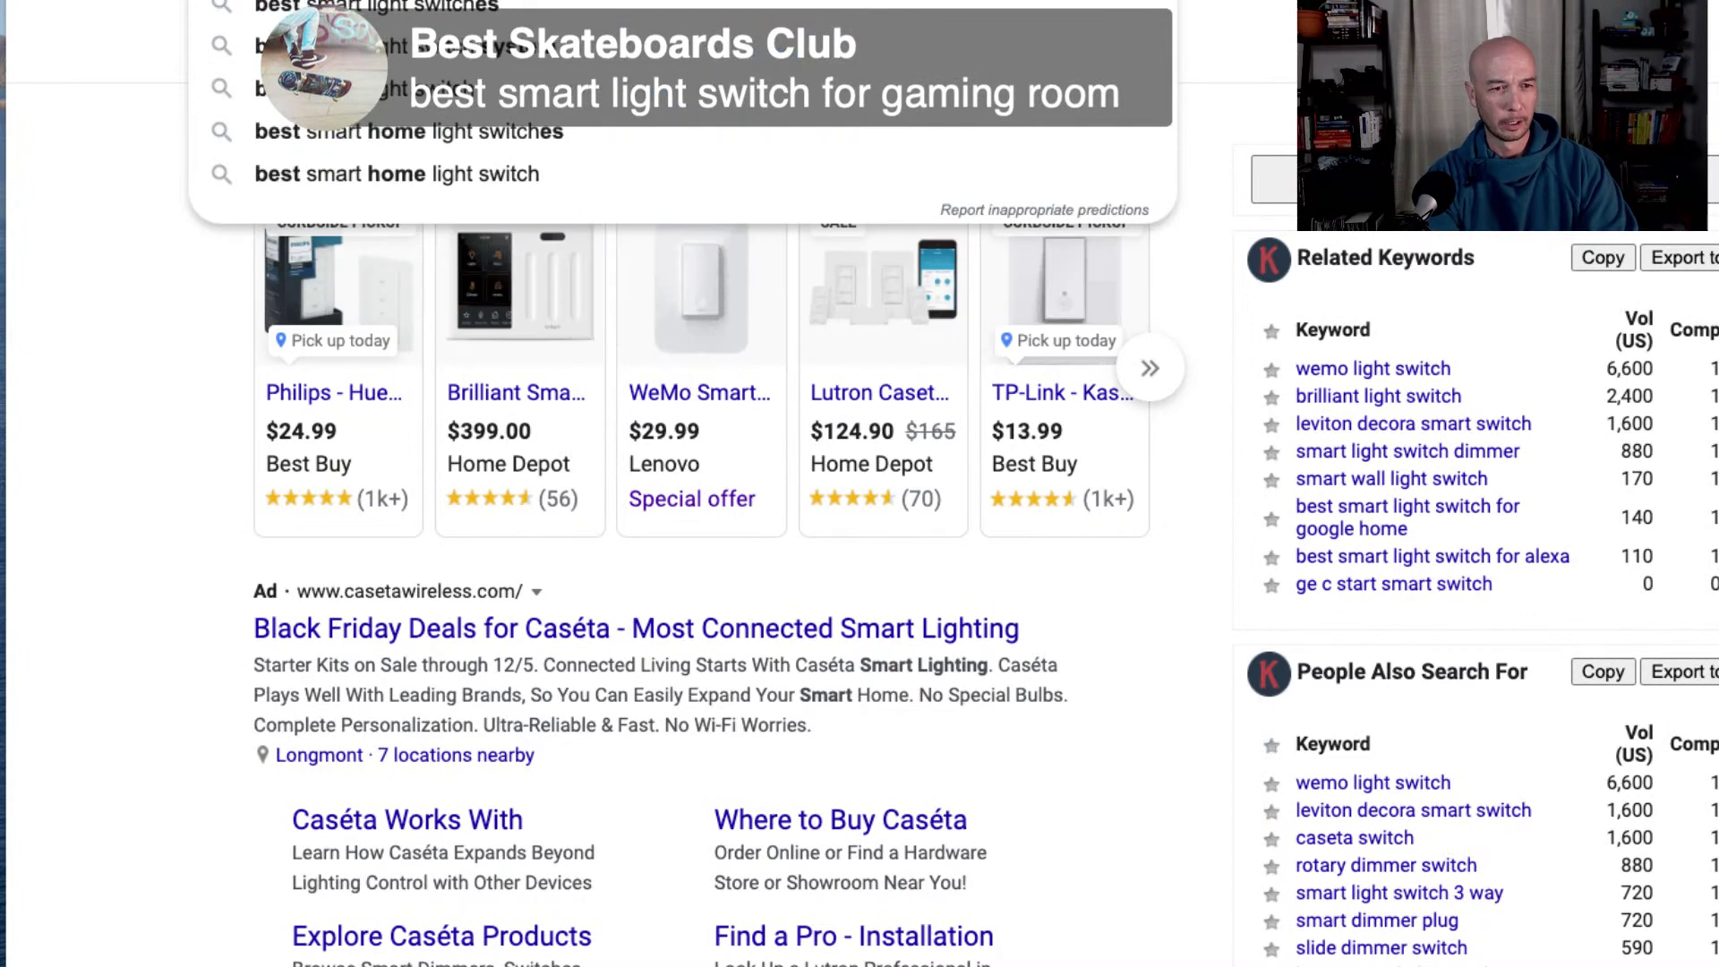
{"action": "type", "text": "t"}
{"action": "key", "text": "Return"}
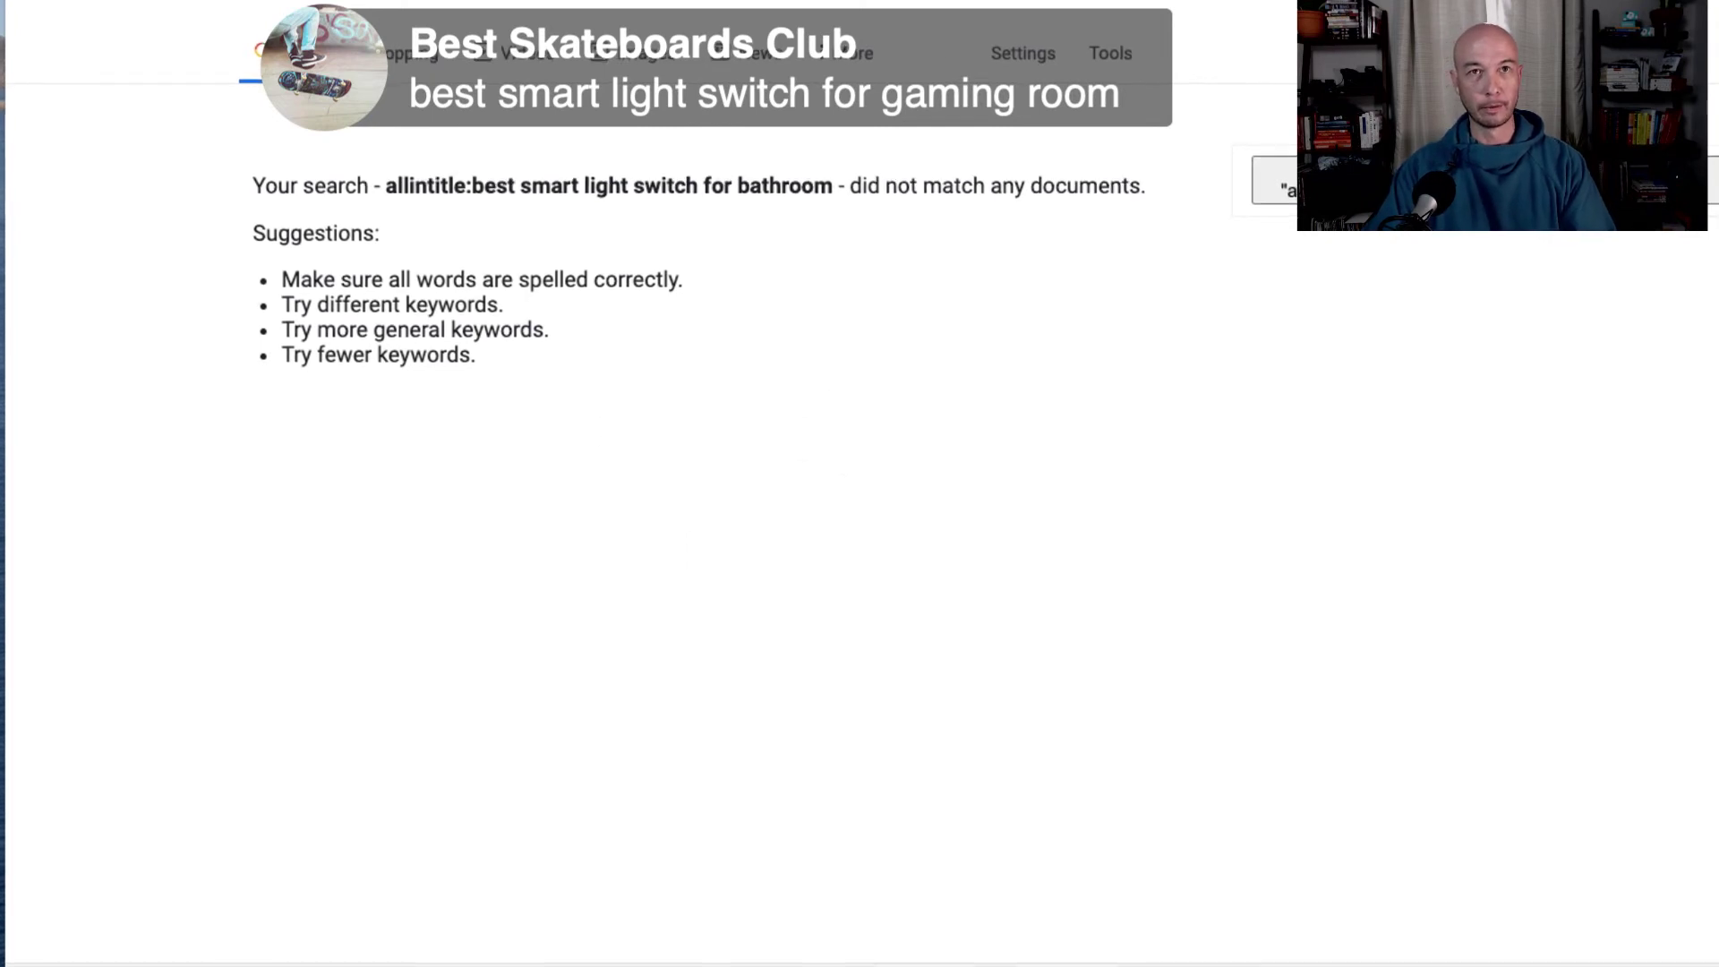
{"action": "scroll", "coordinate": [832, 452], "scroll_direction": "up", "scroll_amount": 2}
{"action": "scroll", "coordinate": [859, 483], "scroll_direction": "up", "scroll_amount": 1}
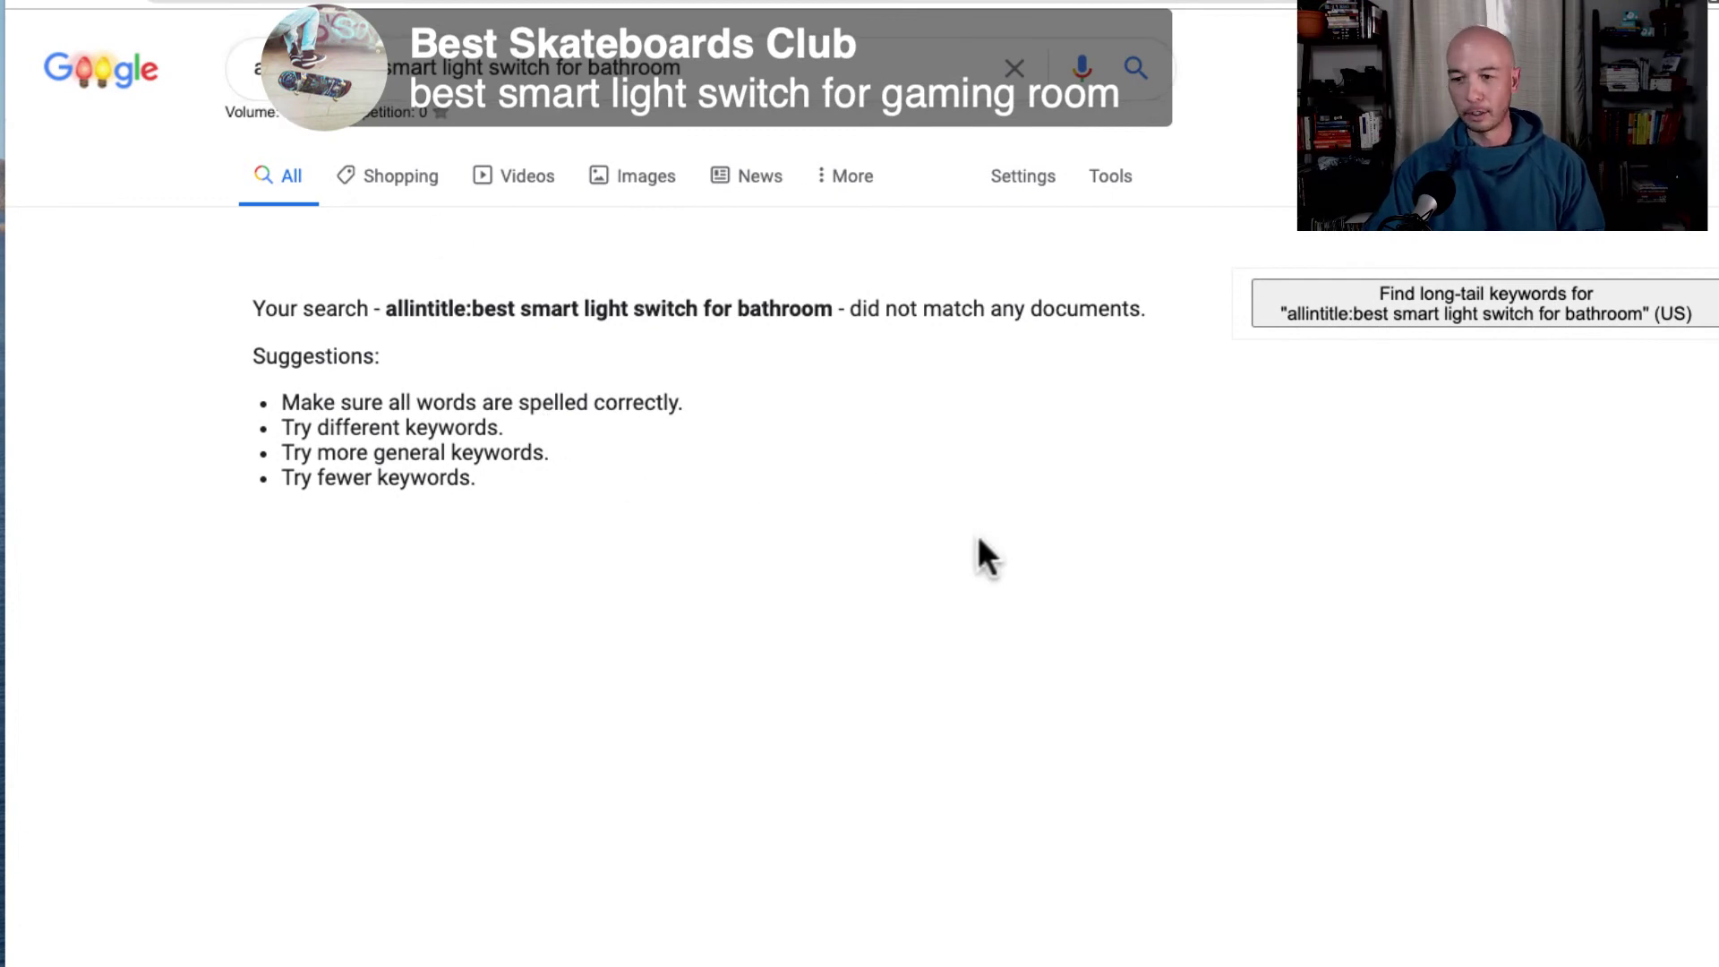
{"action": "left_click", "coordinate": [882, 495]}
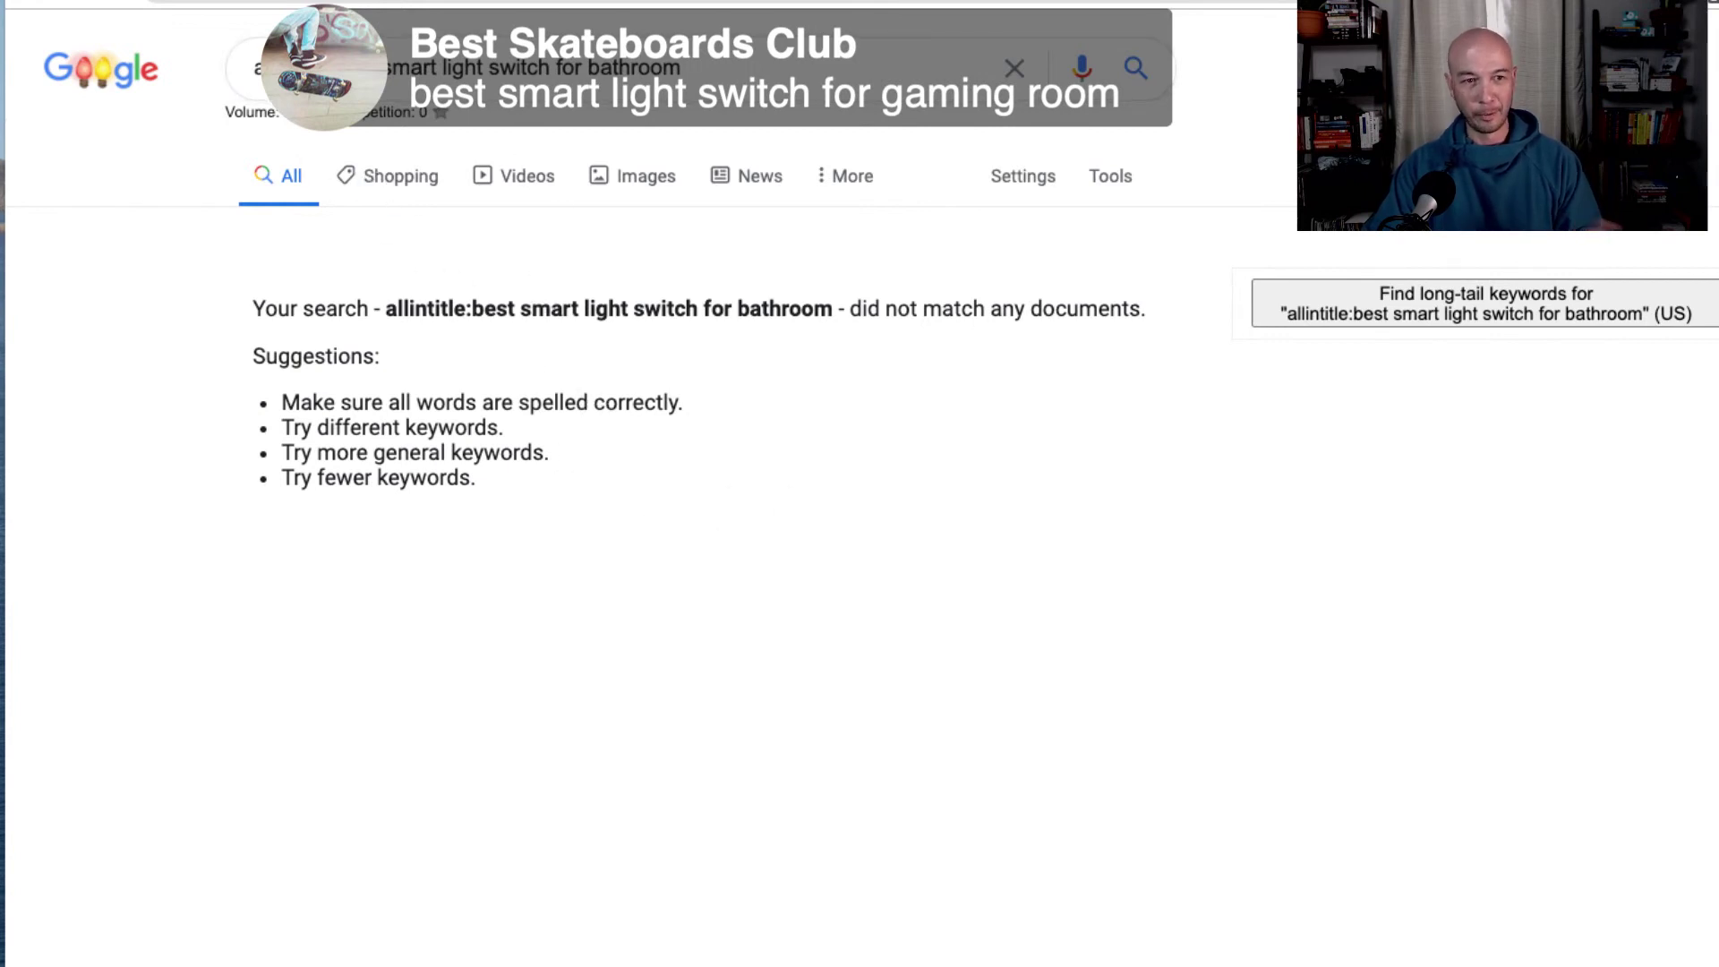
Step: Replace the room in the title-only query to search for "allintitle:best smart light switch for kitchen"
{"action": "double_click", "coordinate": [629, 70]}
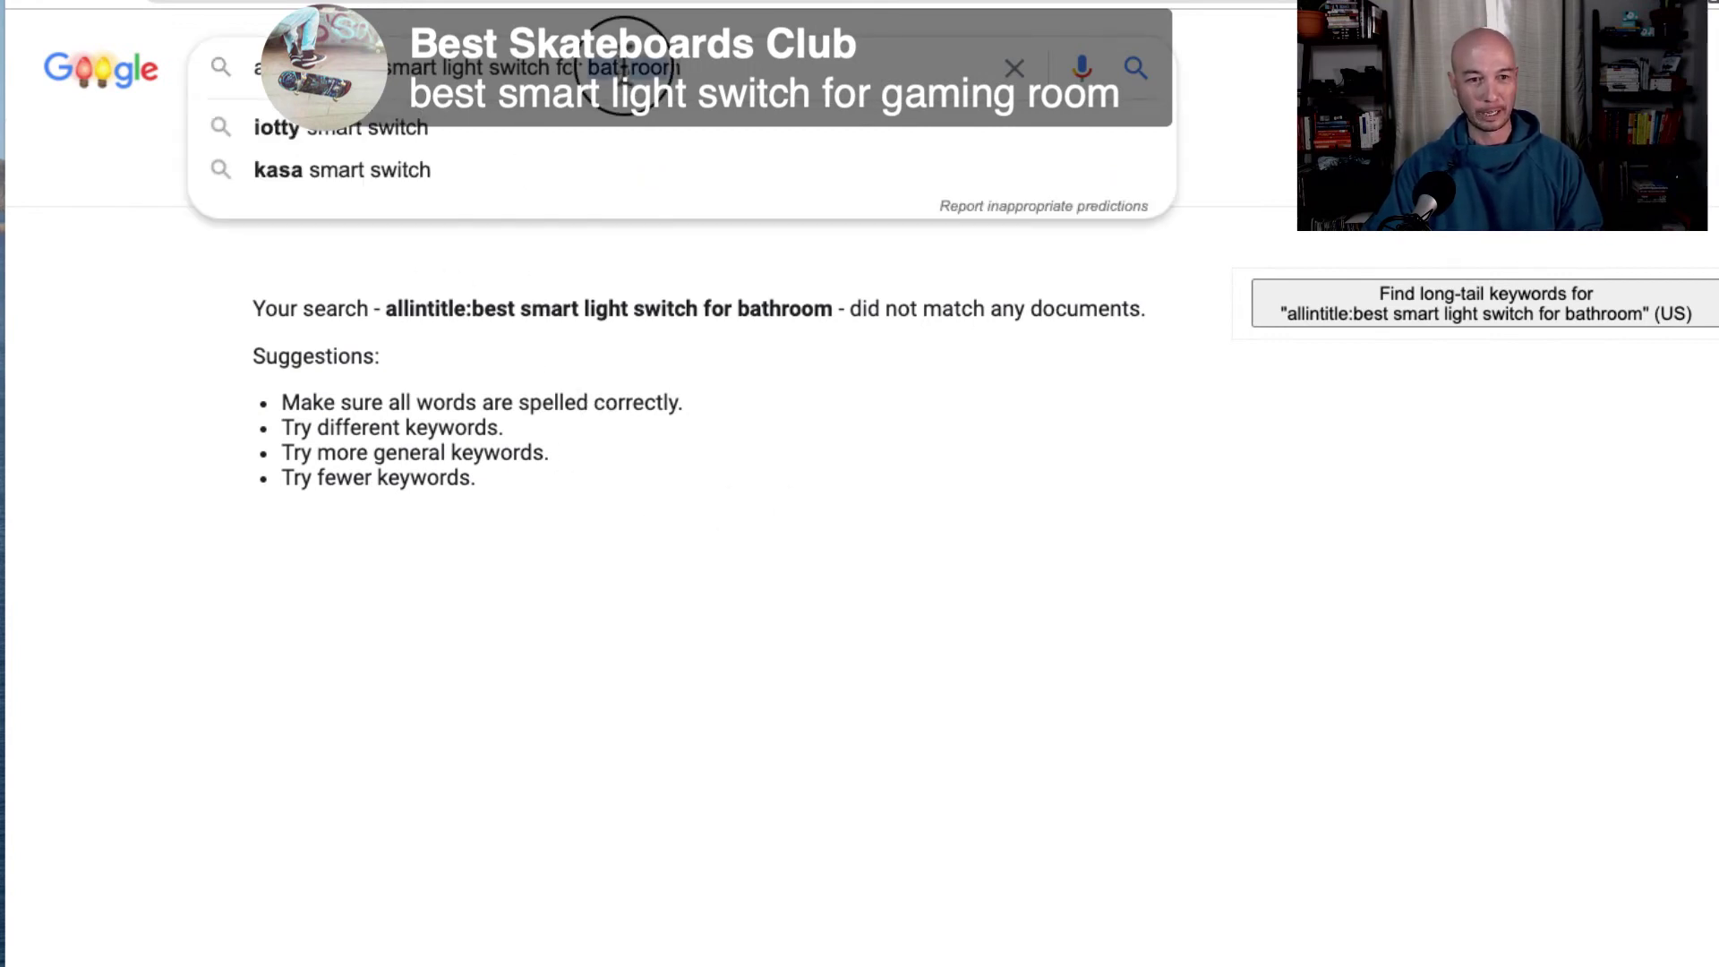
{"action": "type", "text": "kitchen"}
{"action": "key", "text": "Return"}
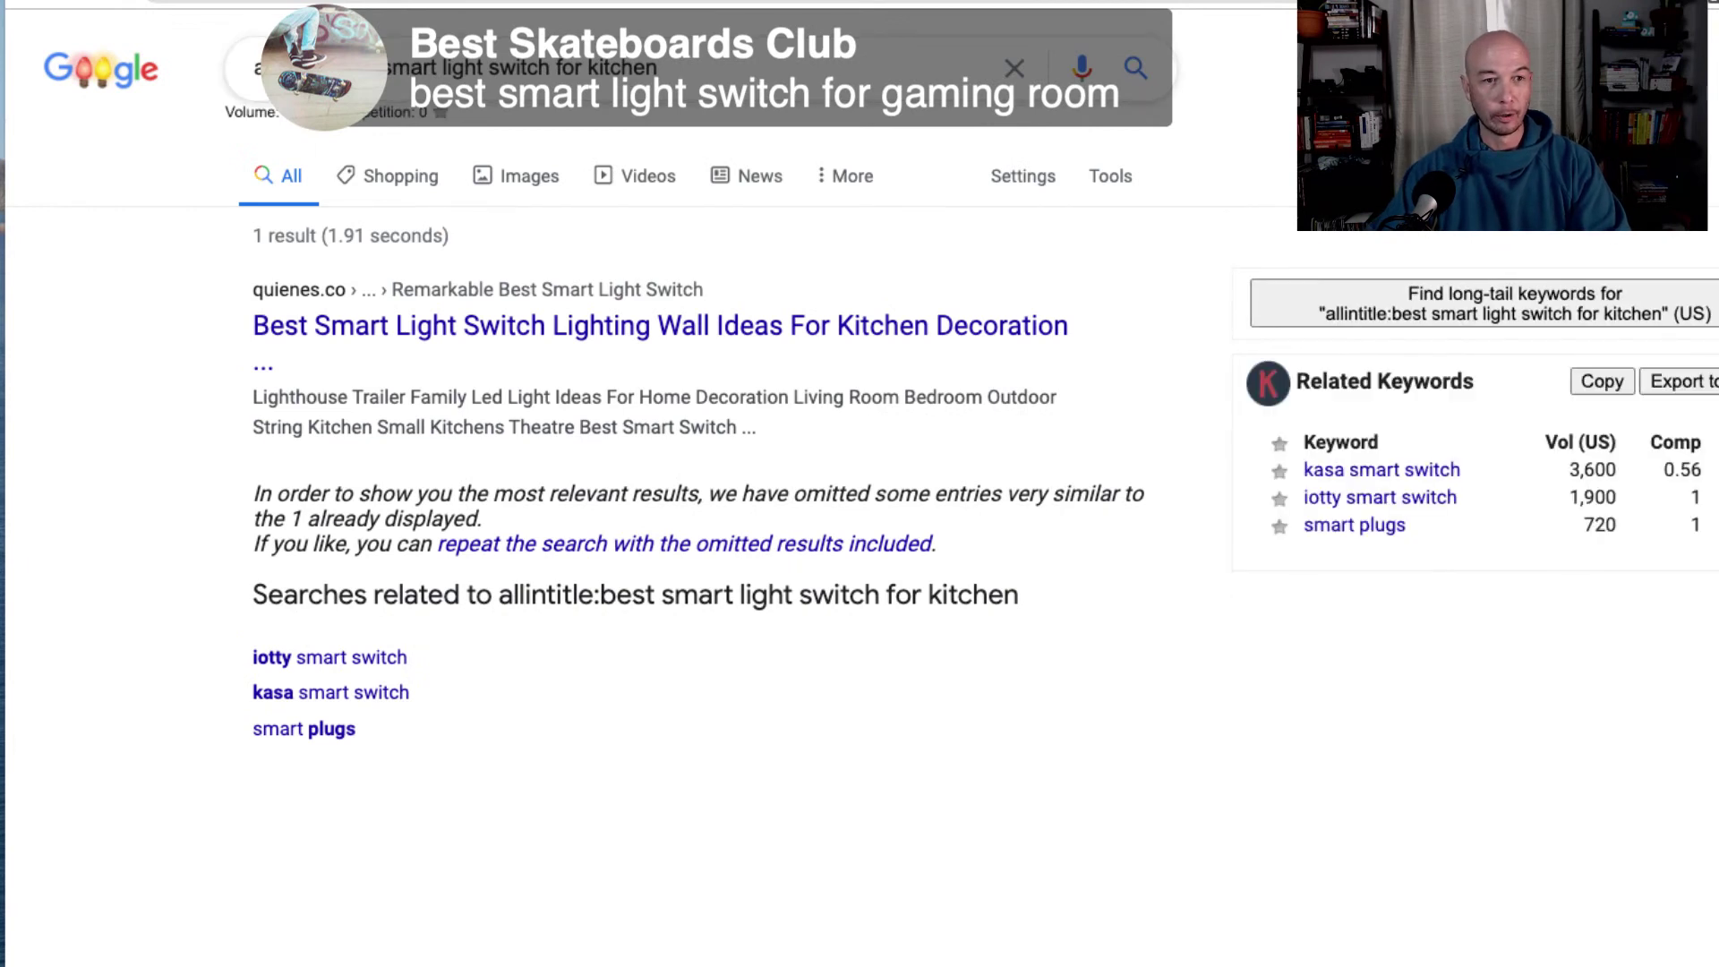
Step: Remove the allintitle operator and rerun the Google search as "best smart light switch for kitchen"
{"action": "left_click", "coordinate": [233, 68]}
{"action": "key", "text": "Delete"}
{"action": "key", "text": "Delete"}
{"action": "key", "text": "Delete"}
{"action": "key", "text": "Delete"}
{"action": "key", "text": "Delete"}
{"action": "key", "text": "Delete"}
{"action": "key", "text": "Delete"}
{"action": "key", "text": "Delete"}
{"action": "key", "text": "Delete"}
{"action": "key", "text": "Delete"}
{"action": "key", "text": "Delete"}
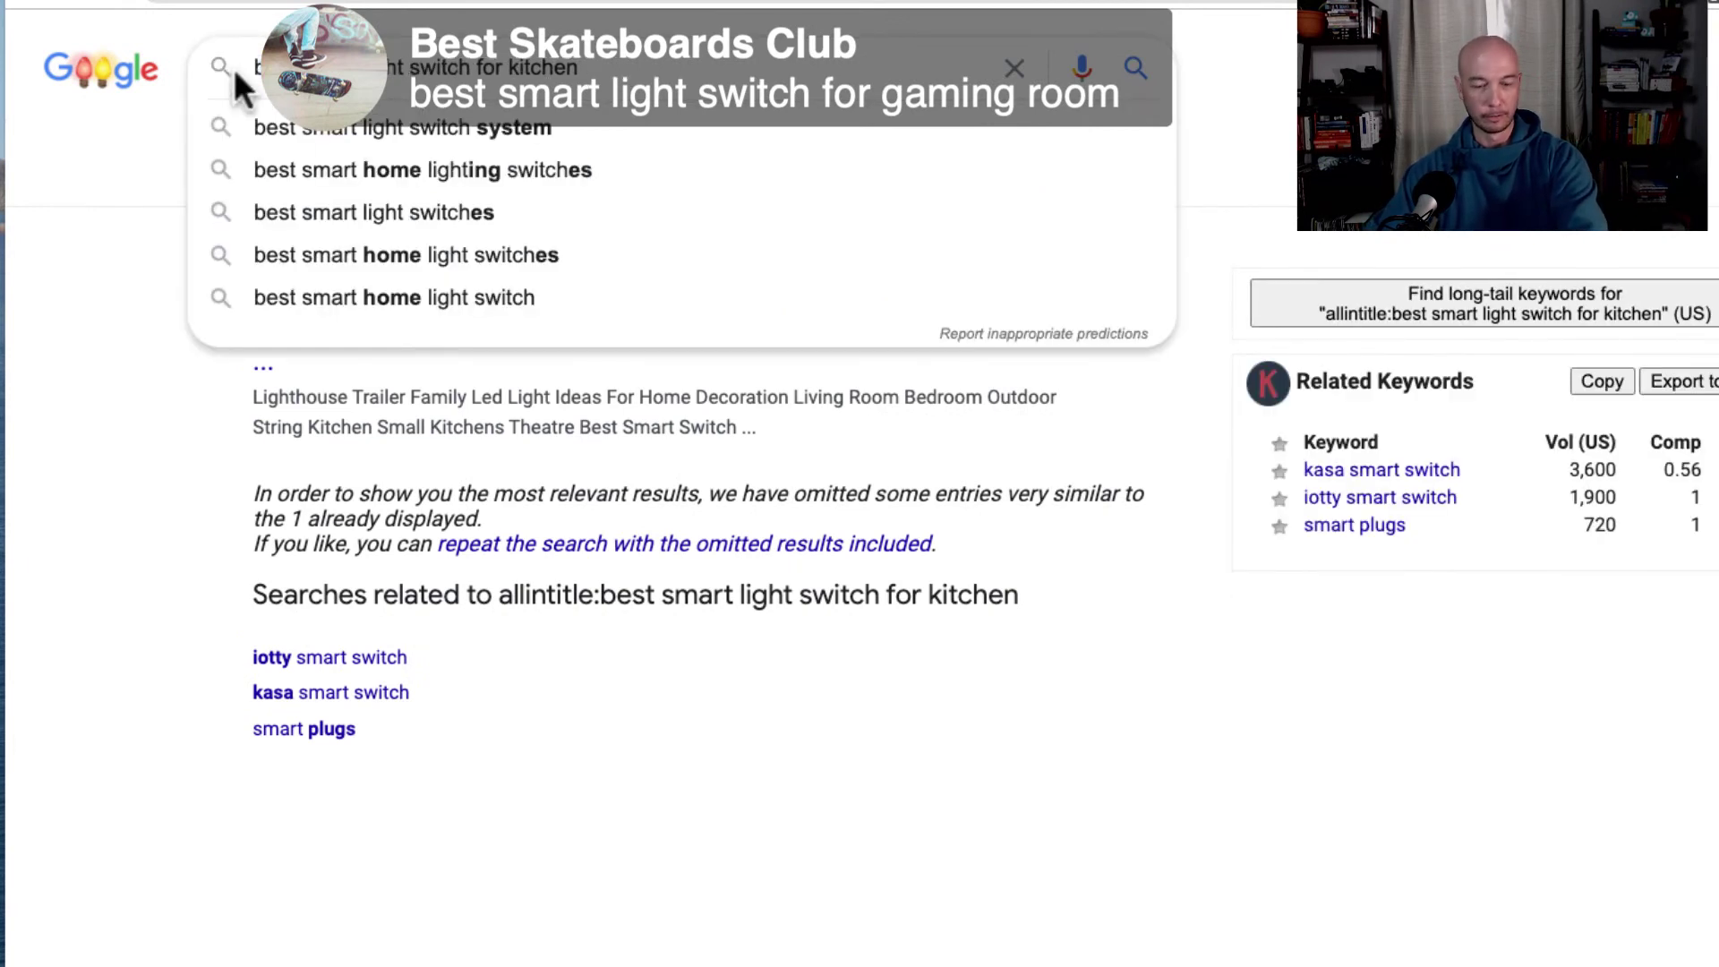
{"action": "key", "text": "Return"}
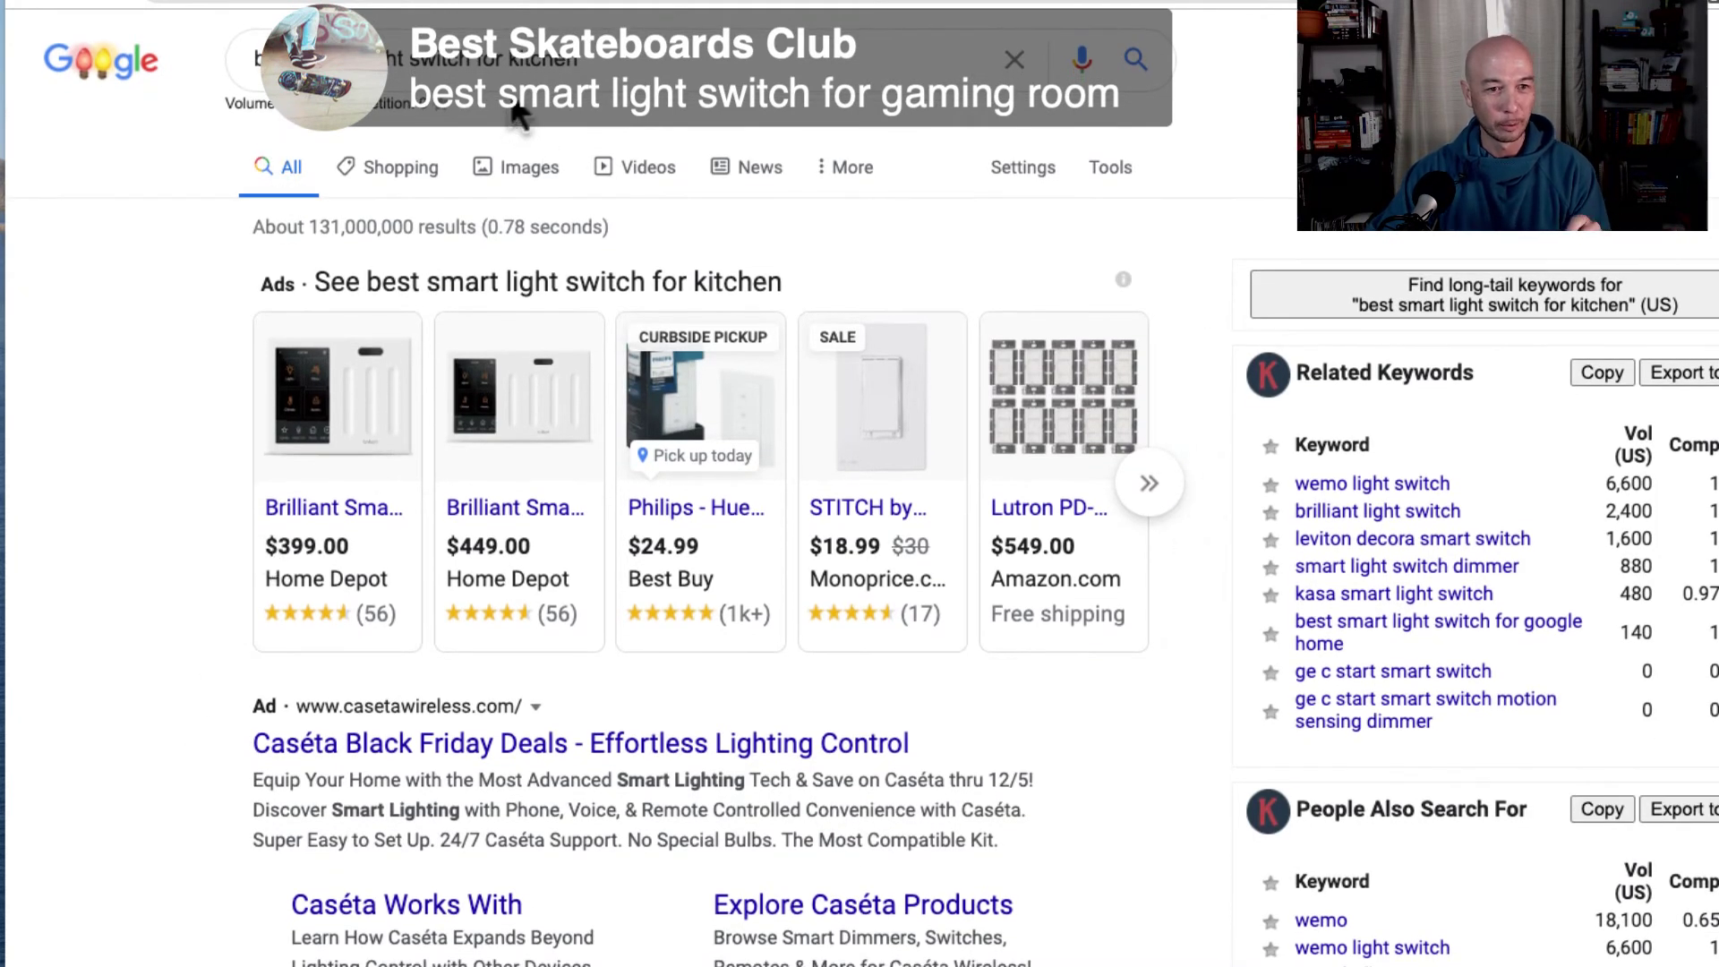
Step: Copy the kitchen query into KWFinder's keyword search and run it, and review the ranking pages in Google's results
{"action": "left_click", "coordinate": [440, 68]}
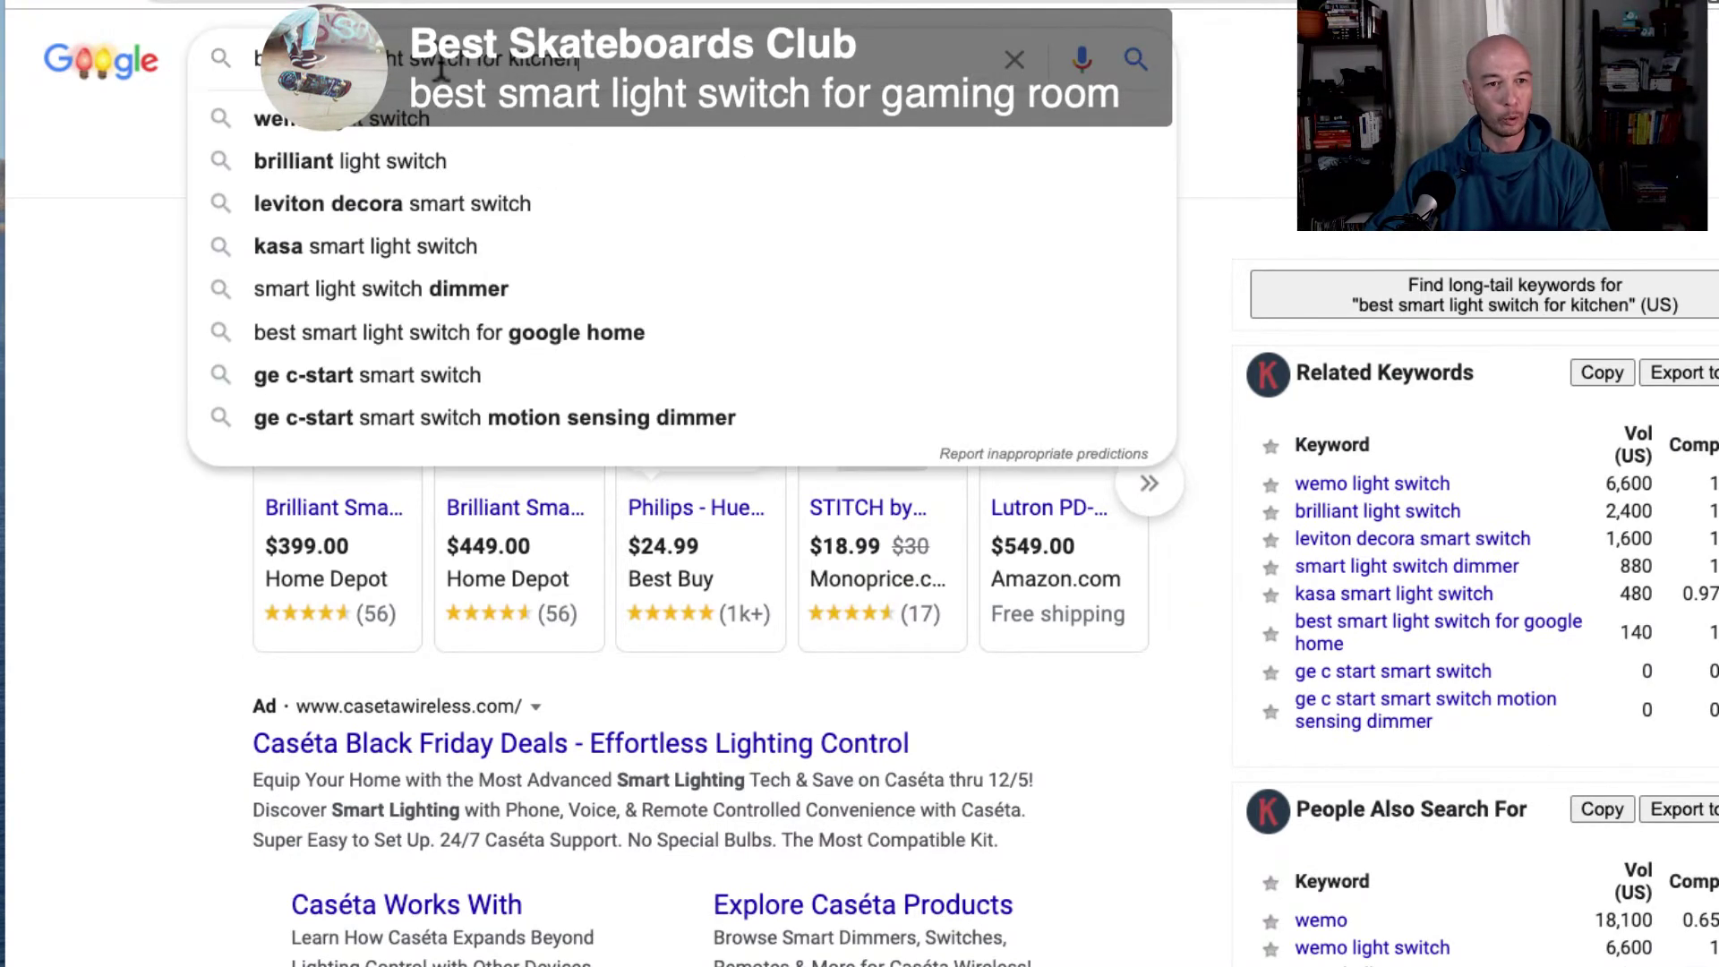
{"action": "triple_click", "coordinate": [441, 67]}
{"action": "key", "text": "ctrl+c"}
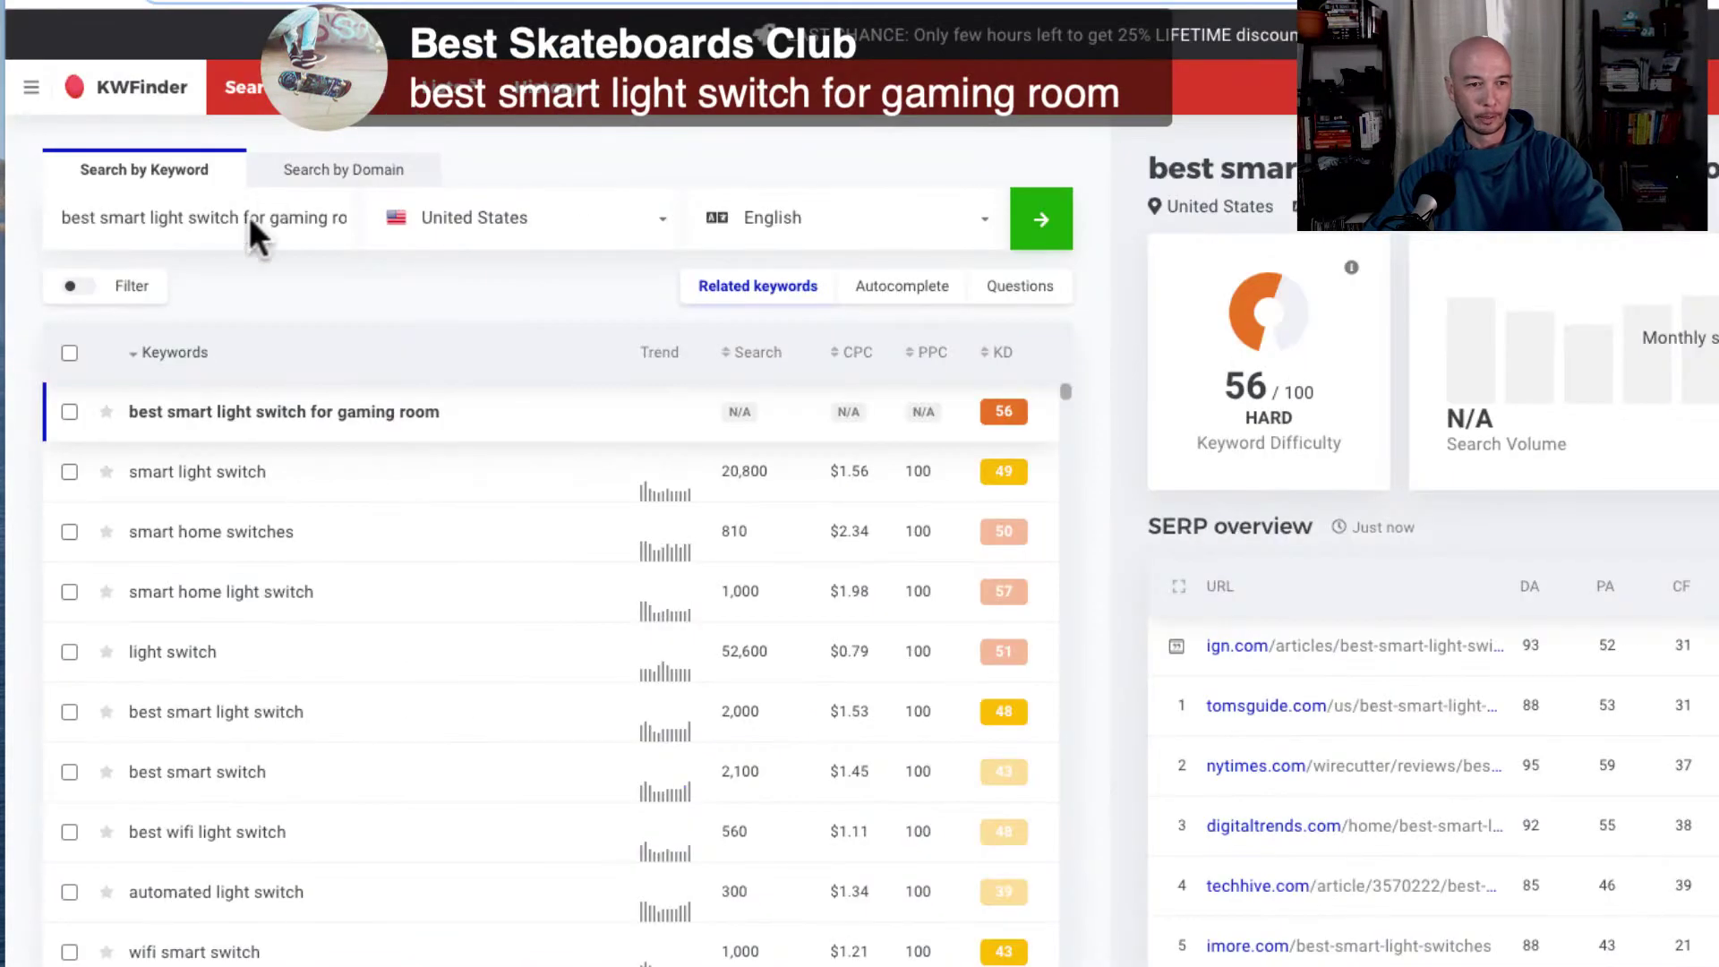
{"action": "triple_click", "coordinate": [249, 218]}
{"action": "key", "text": "ctrl+v"}
{"action": "key", "text": "Return"}
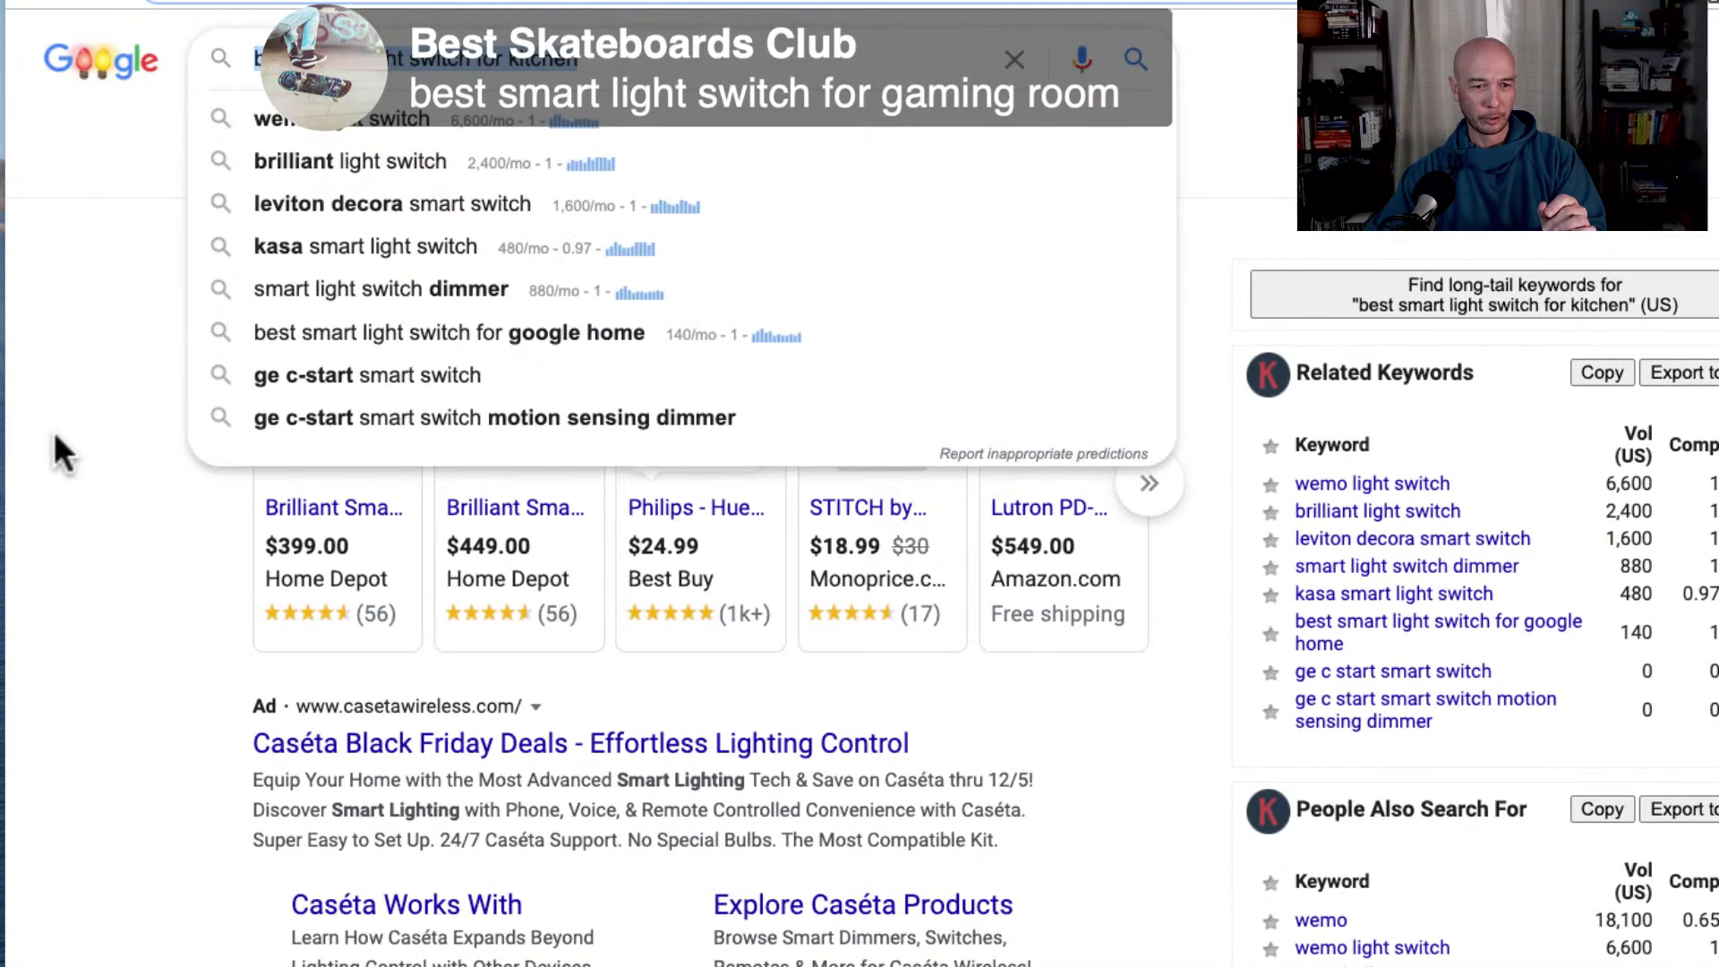
{"action": "left_click", "coordinate": [55, 431]}
{"action": "scroll", "coordinate": [247, 679], "scroll_direction": "down", "scroll_amount": 10}
{"action": "scroll", "coordinate": [211, 680], "scroll_direction": "down", "scroll_amount": 4}
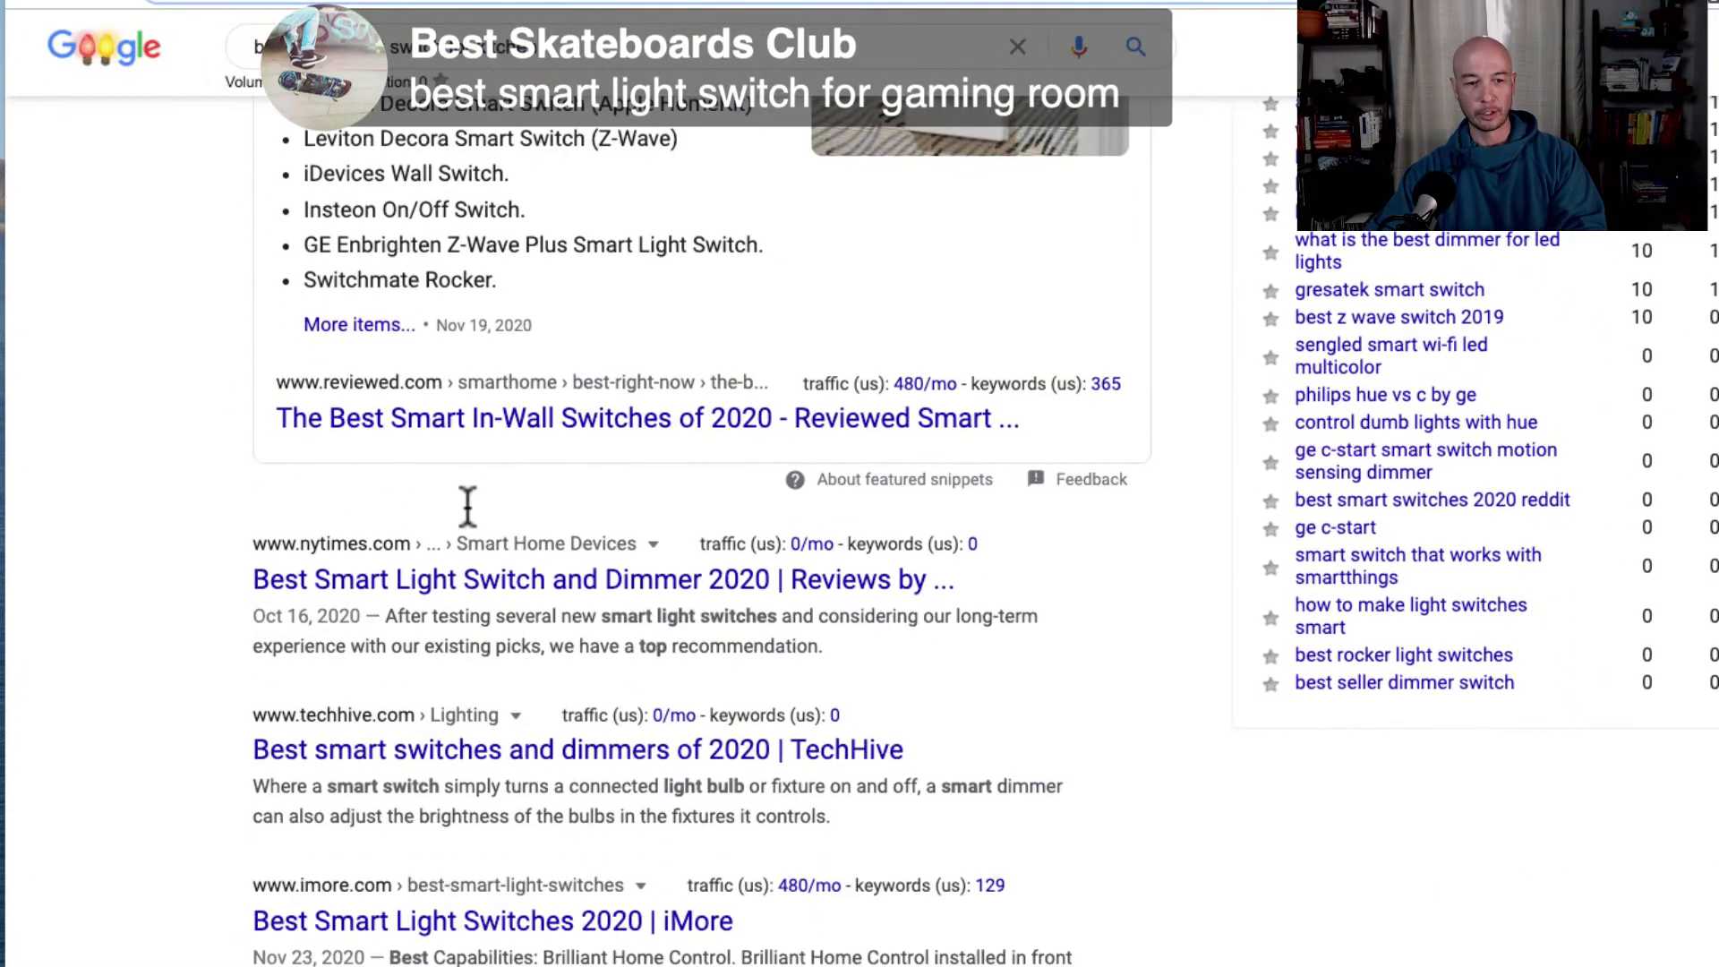
{"action": "scroll", "coordinate": [468, 506], "scroll_direction": "down", "scroll_amount": 3}
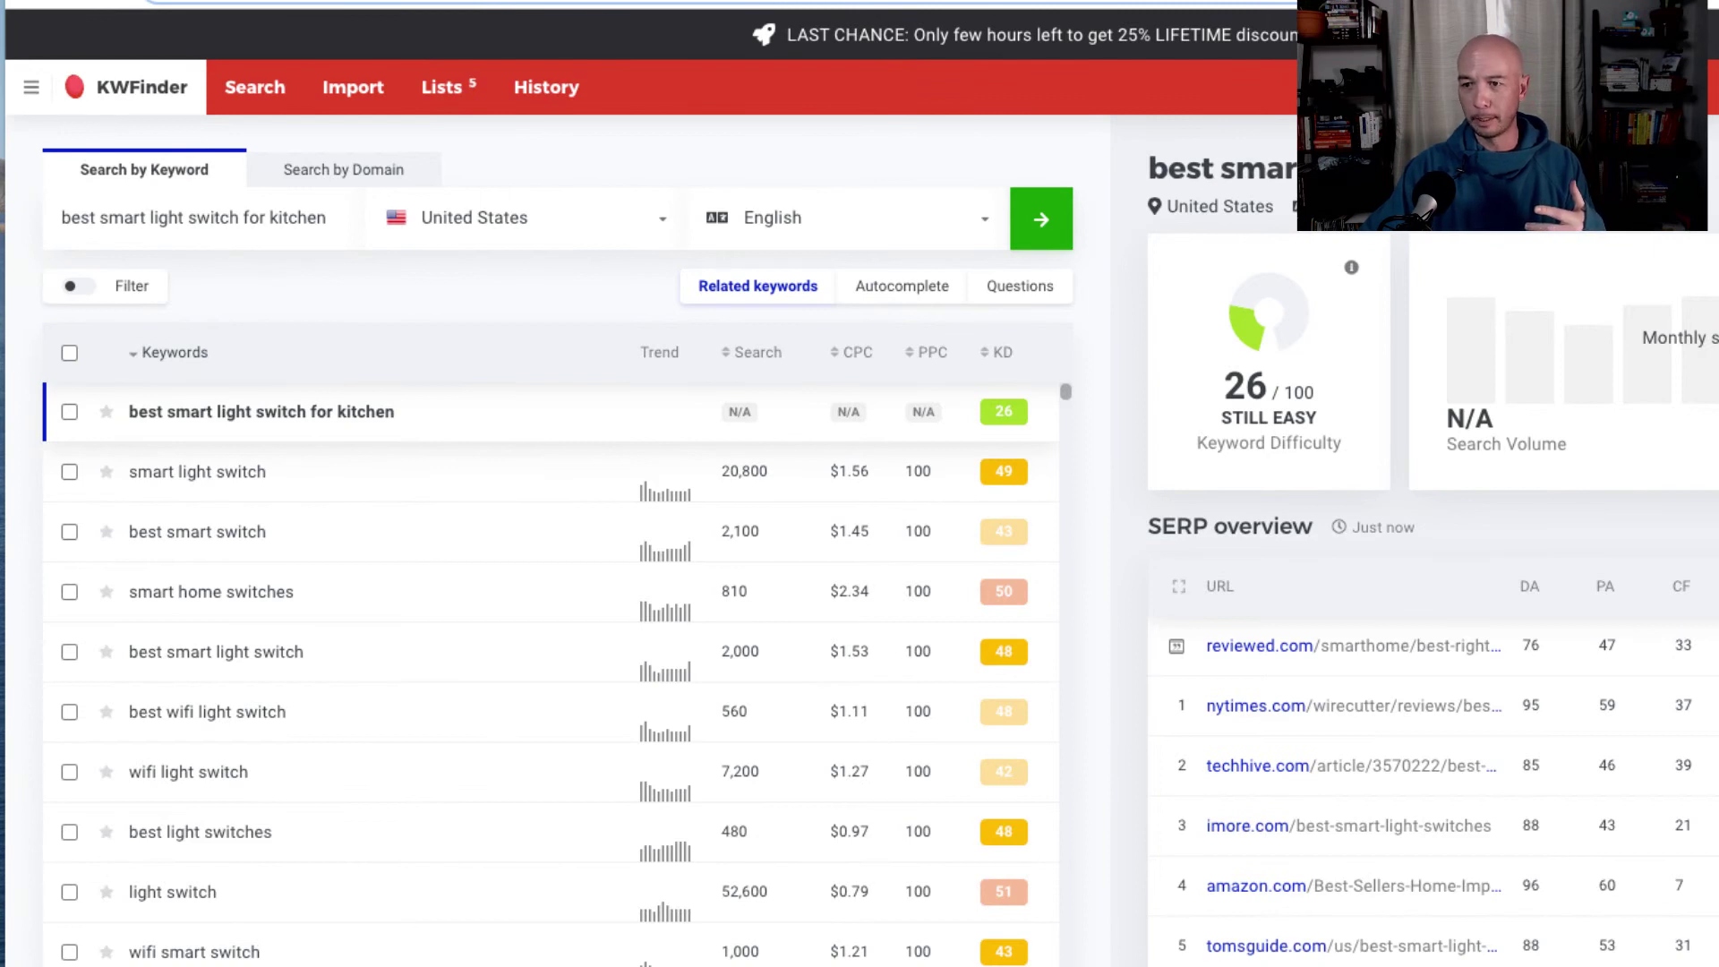
Step: Look up "best ant traps for kitchen" in KWFinder and calculate the difficulty of the related keyword "best ant bait for kitchen"
{"action": "triple_click", "coordinate": [145, 218]}
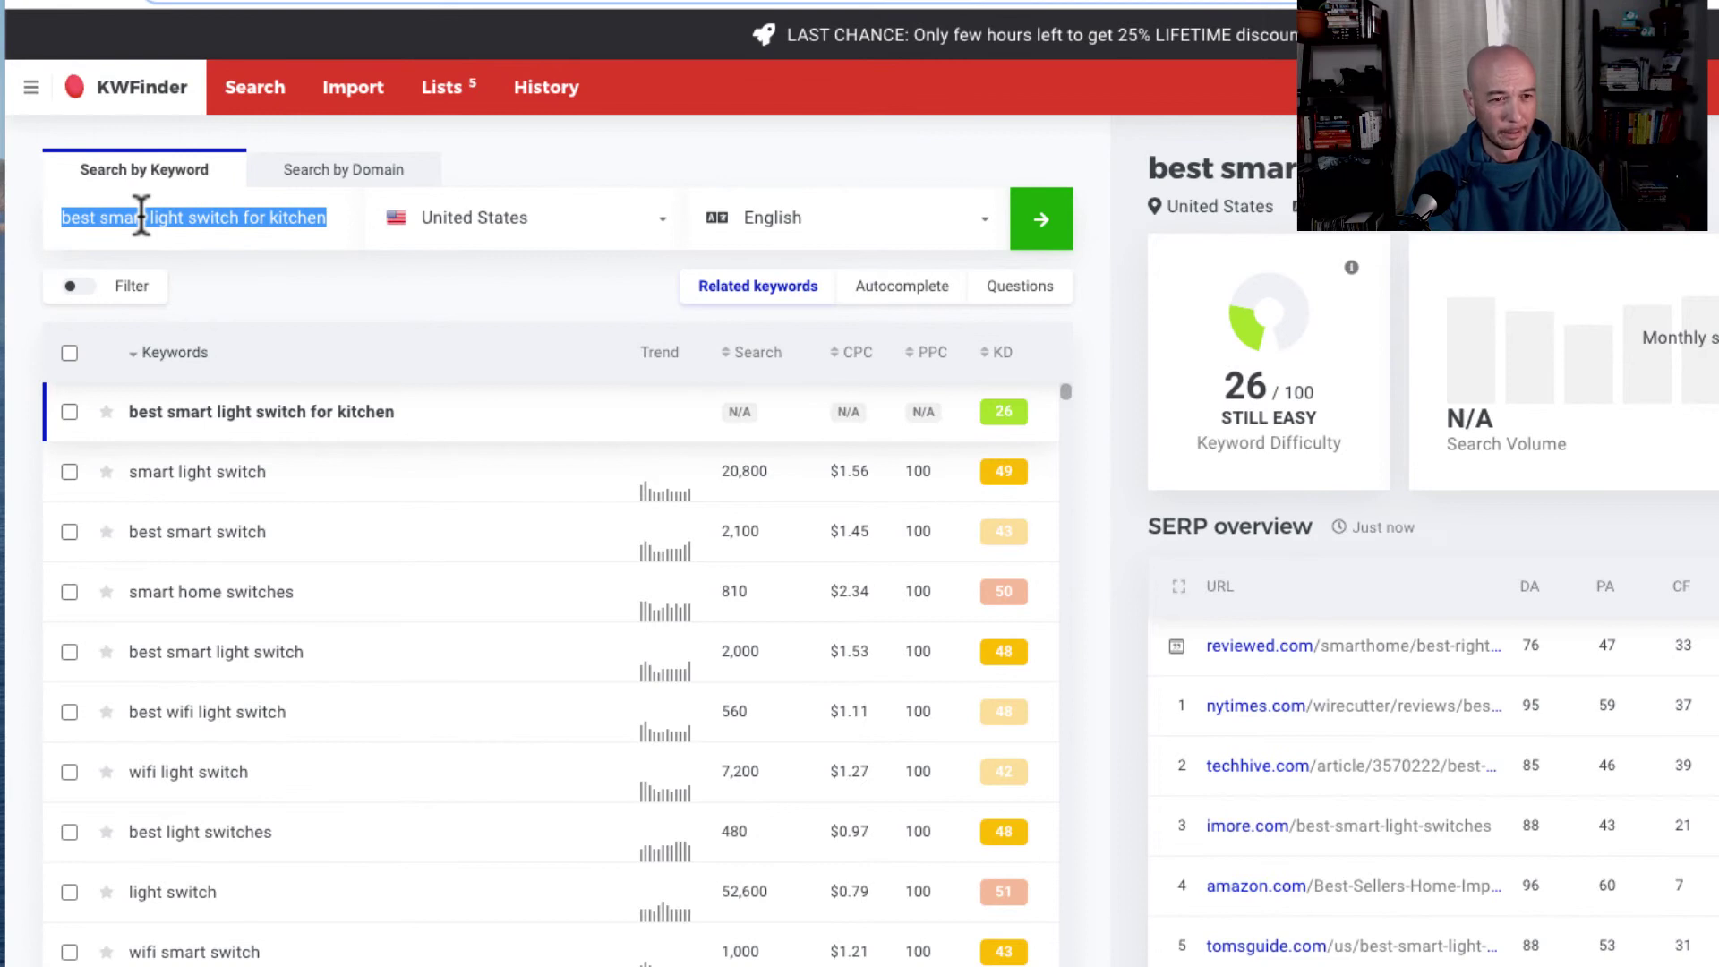
{"action": "type", "text": "be"}
{"action": "key", "text": "BackSpace"}
{"action": "key", "text": "BackSpace"}
{"action": "type", "text": "best an"}
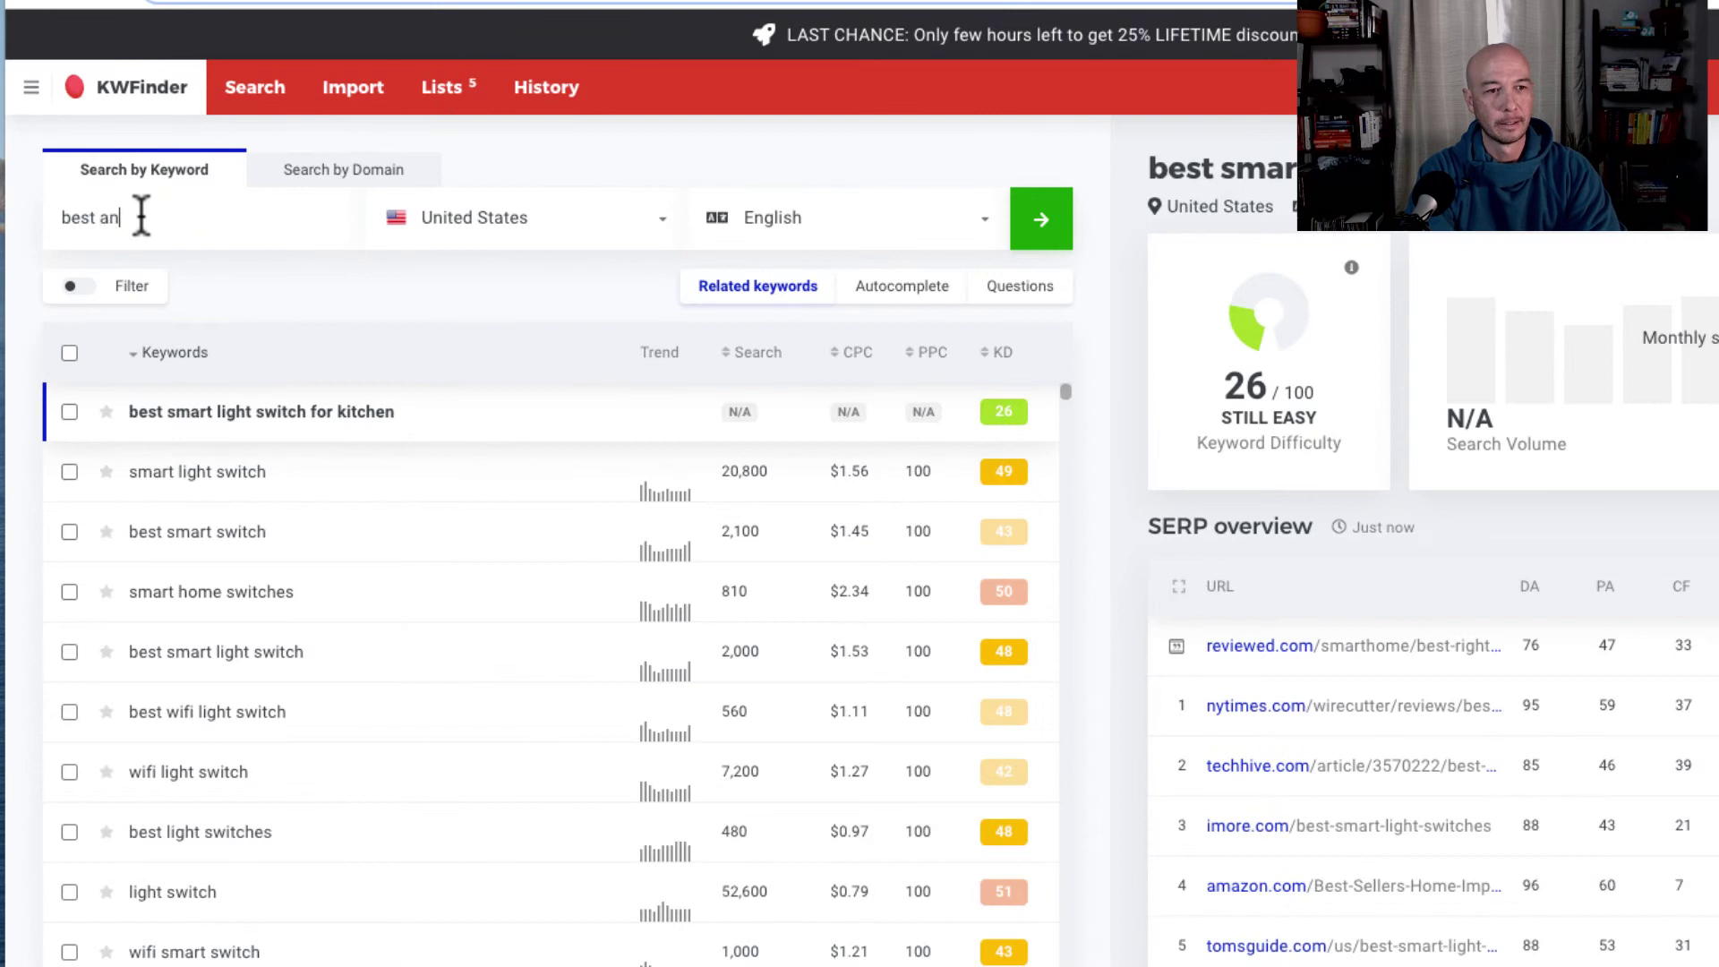
{"action": "type", "text": "t traps for kitch"}
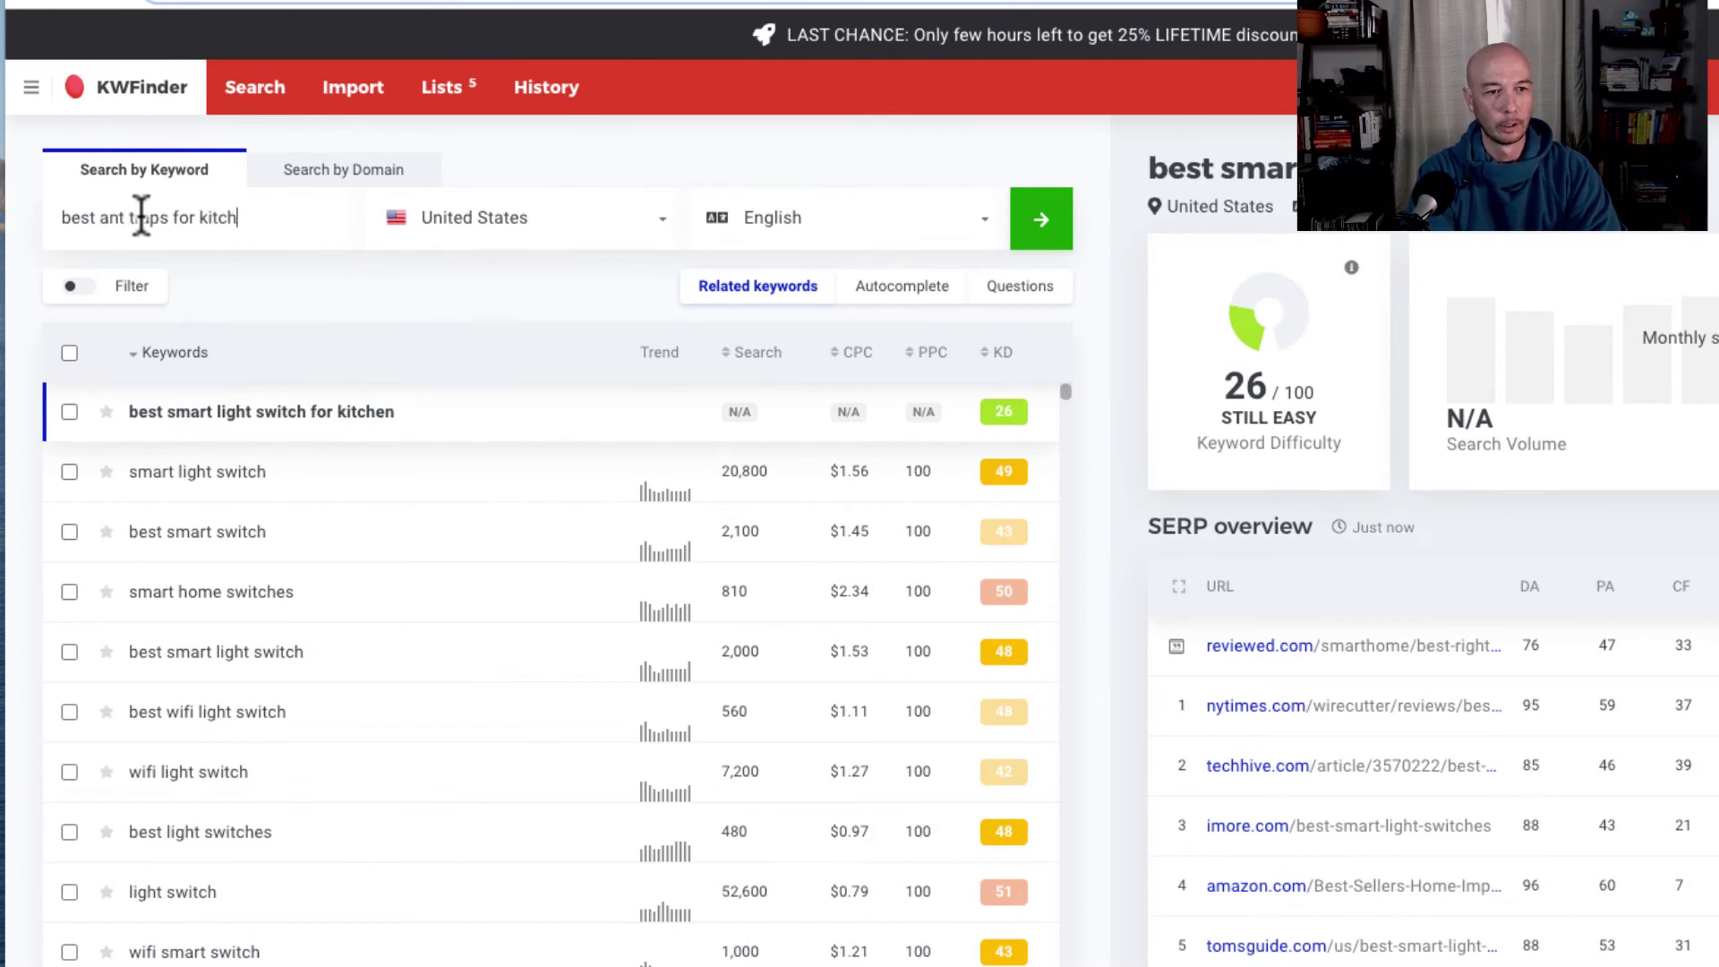
{"action": "type", "text": "en"}
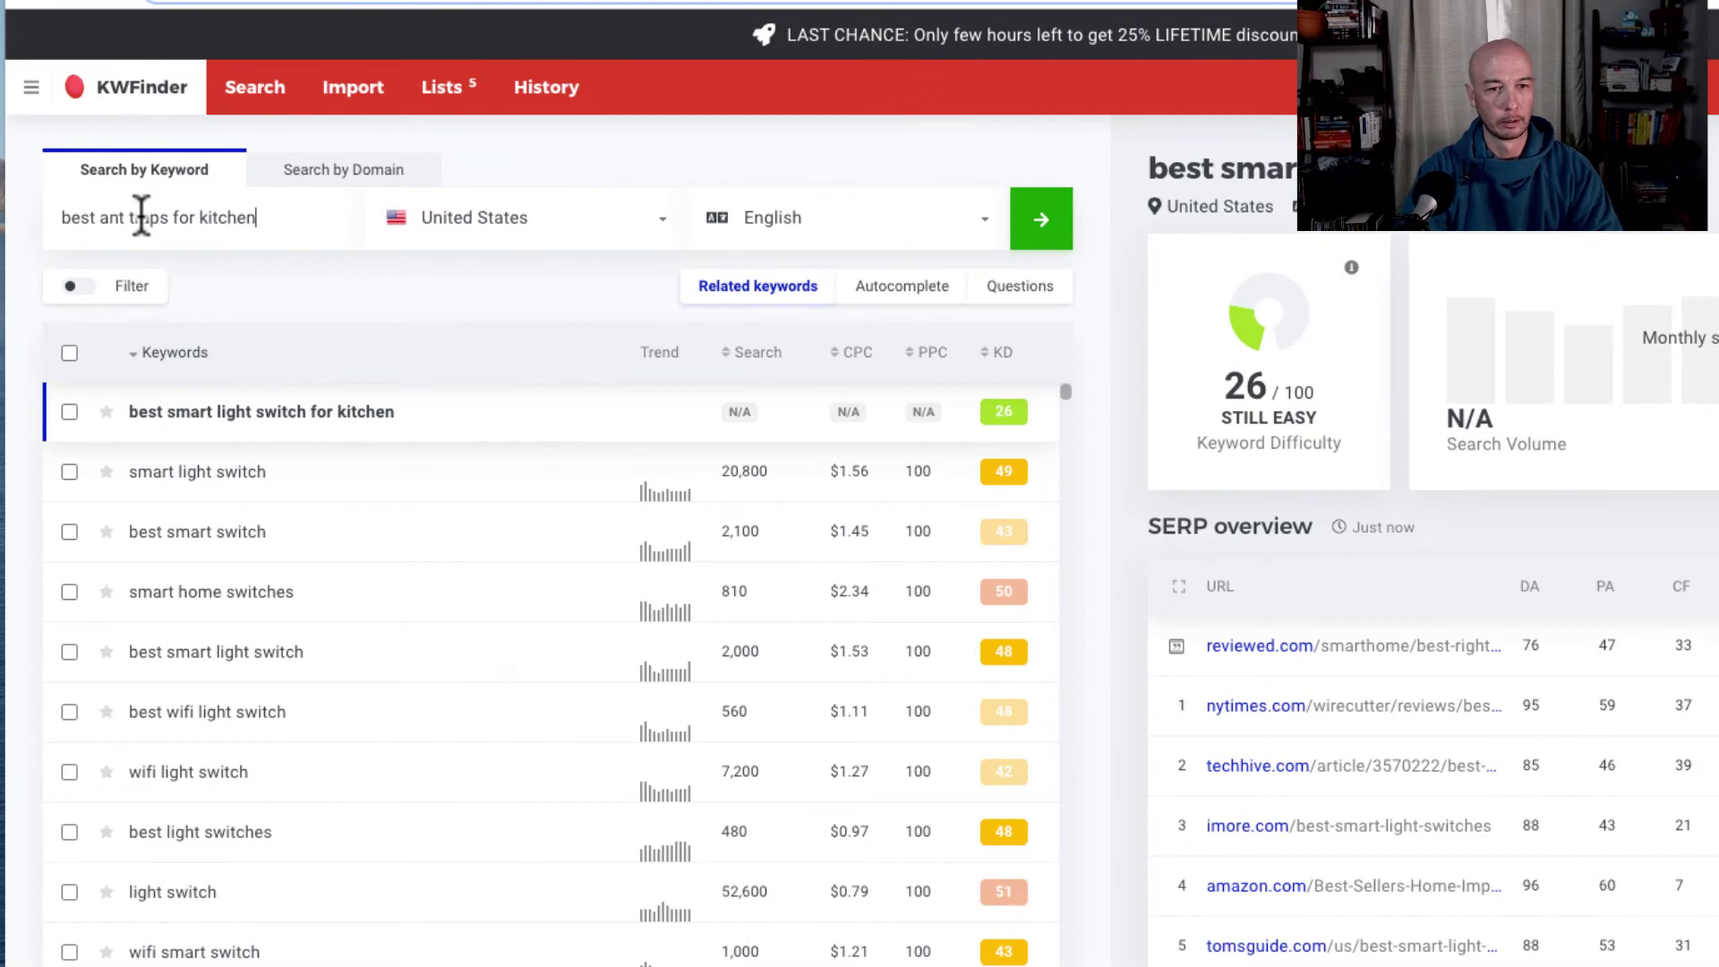
{"action": "key", "text": "Return"}
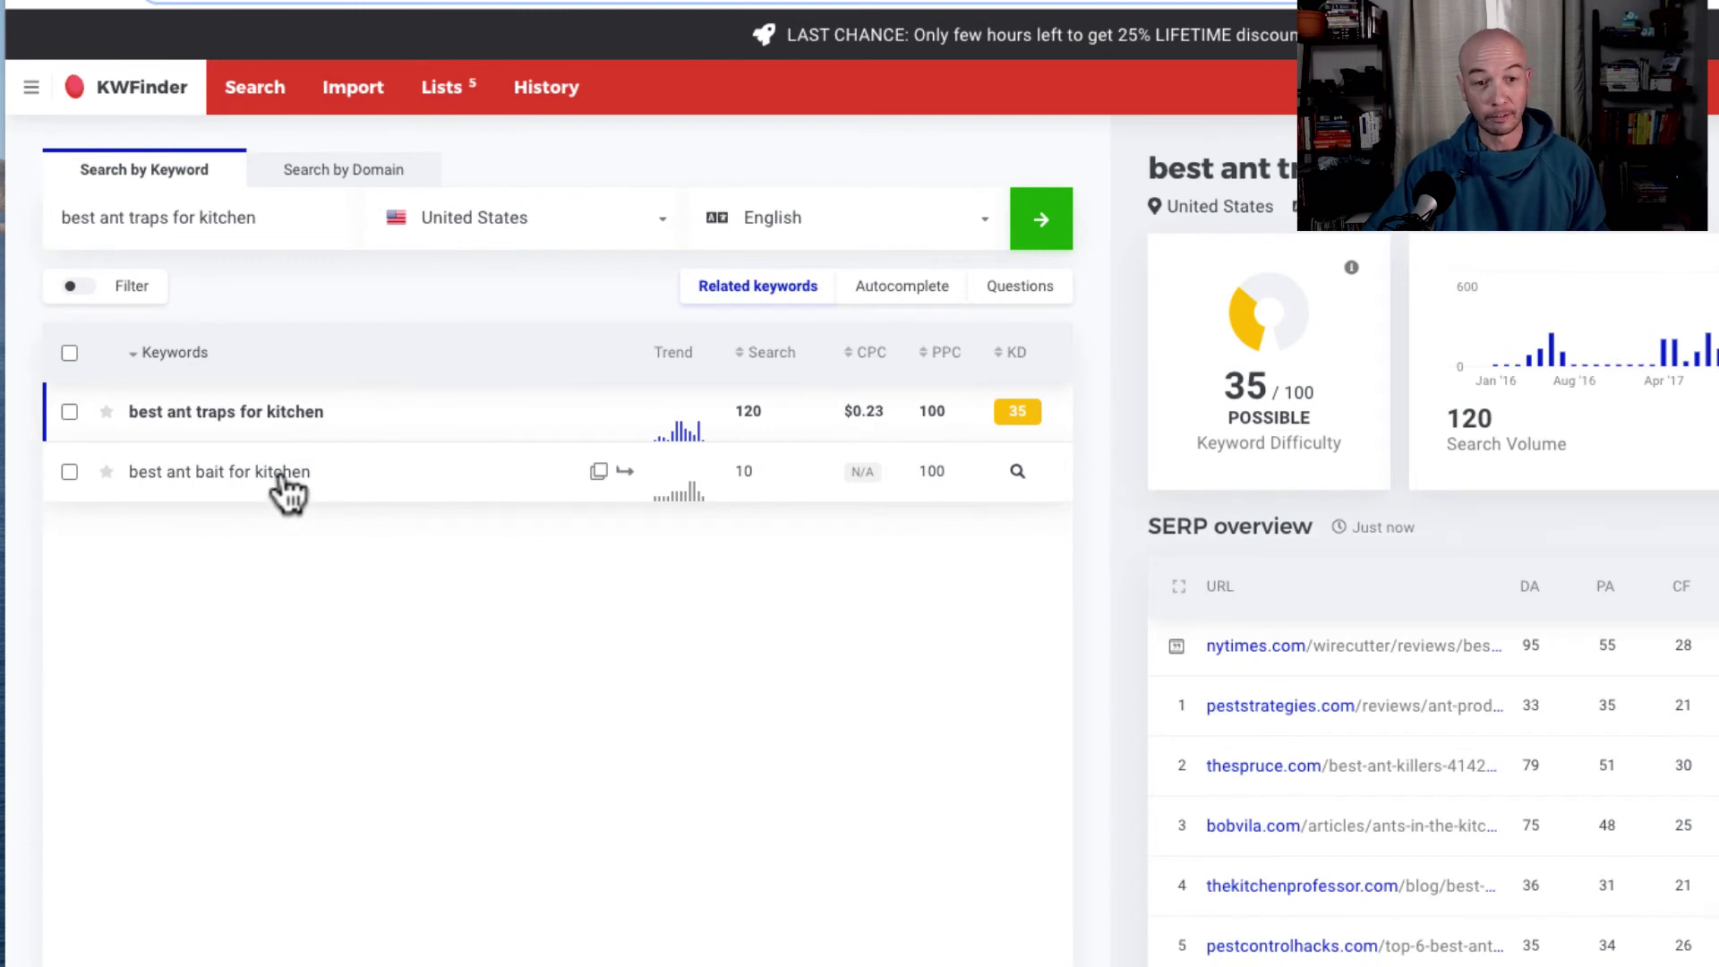
{"action": "left_click", "coordinate": [1017, 472]}
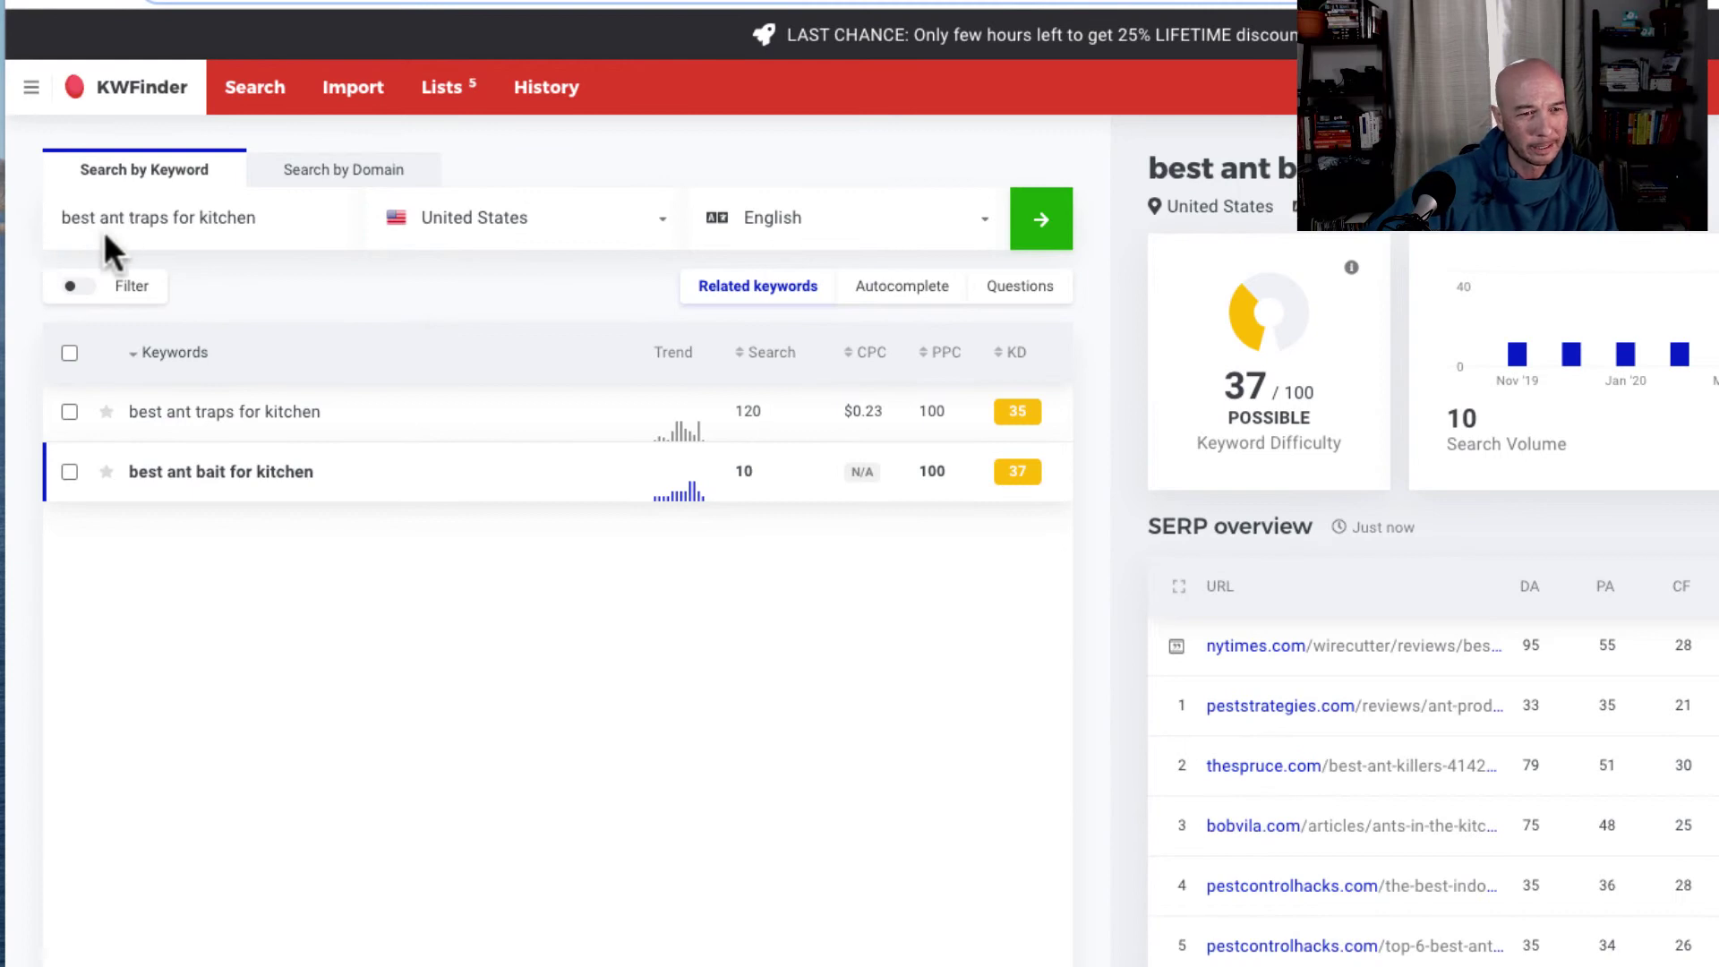
Step: Broaden the keyword search to "best ant trap" by dropping the kitchen part
{"action": "triple_click", "coordinate": [180, 218]}
{"action": "left_click", "coordinate": [229, 219]}
{"action": "left_click_drag", "start_coordinate": [170, 218], "coordinate": [299, 218]}
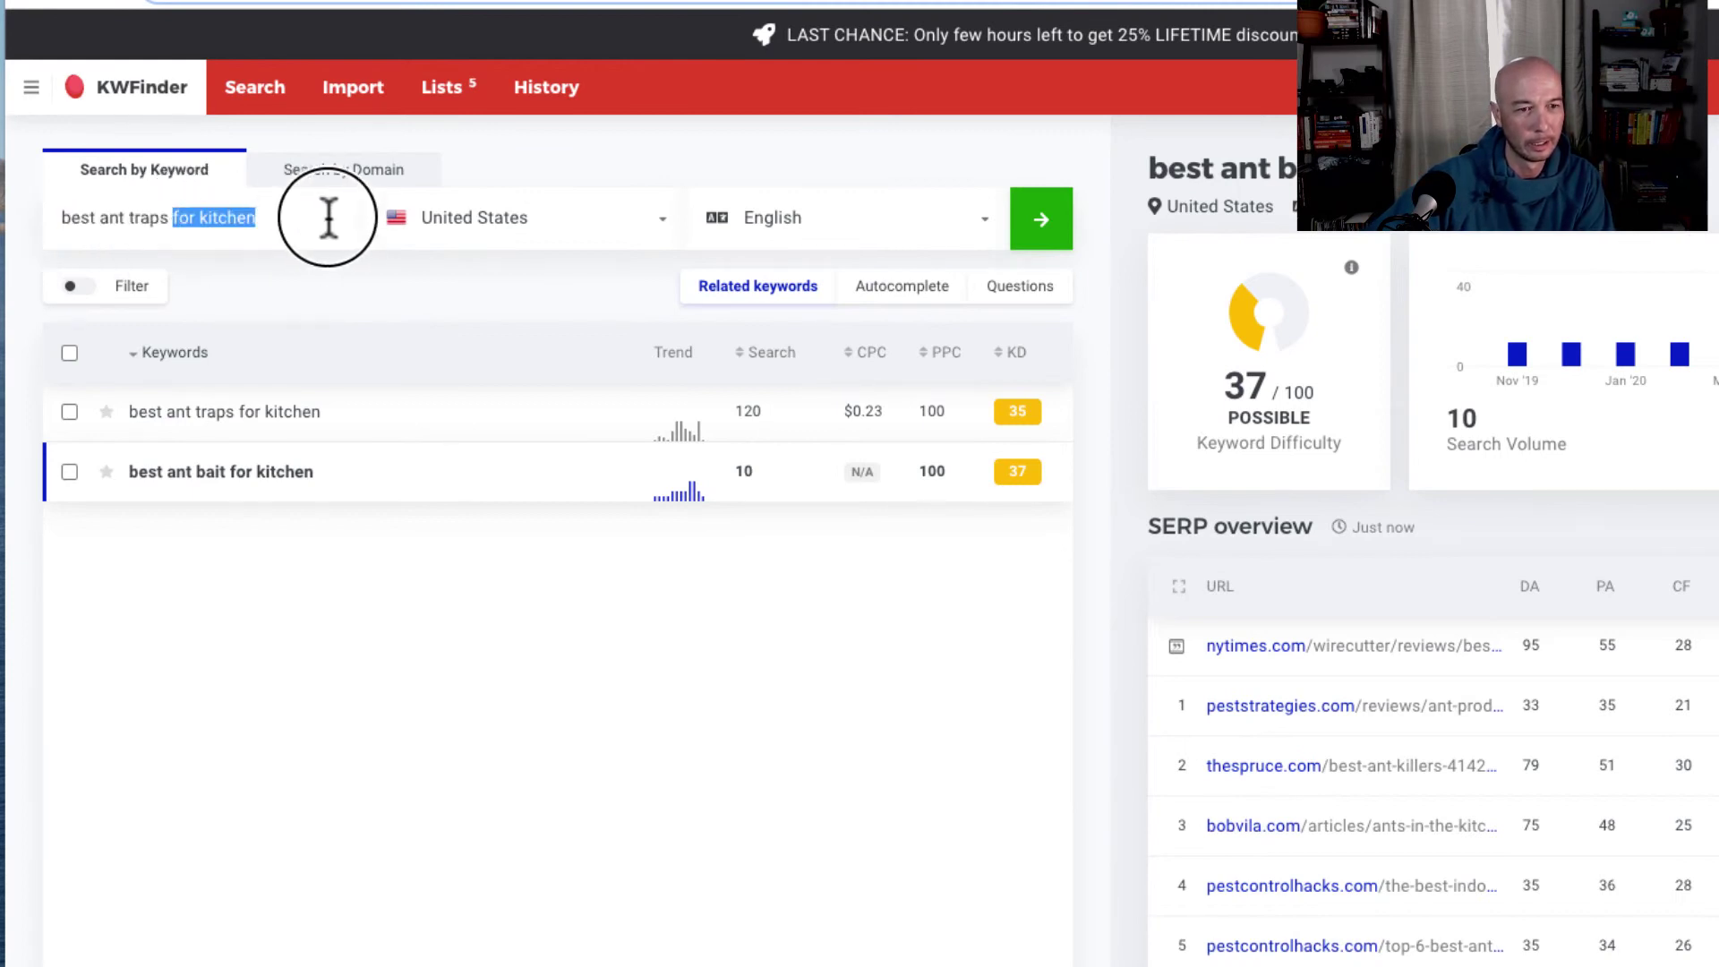
{"action": "key", "text": "BackSpace"}
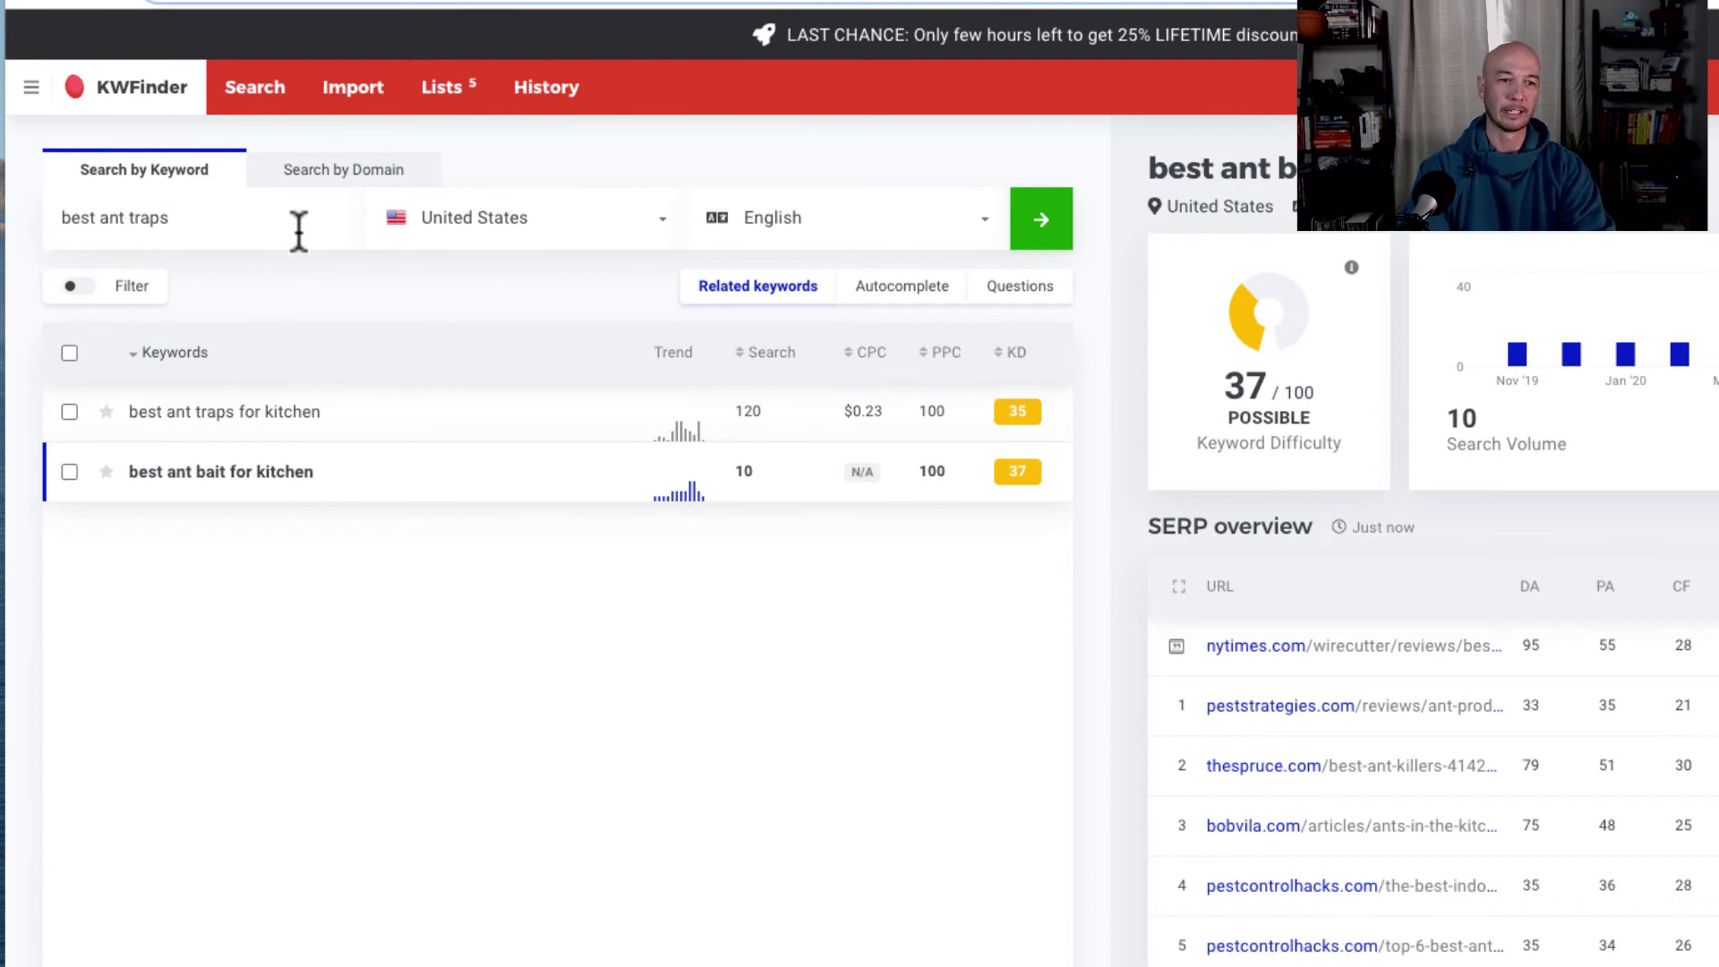
{"action": "key", "text": "Return"}
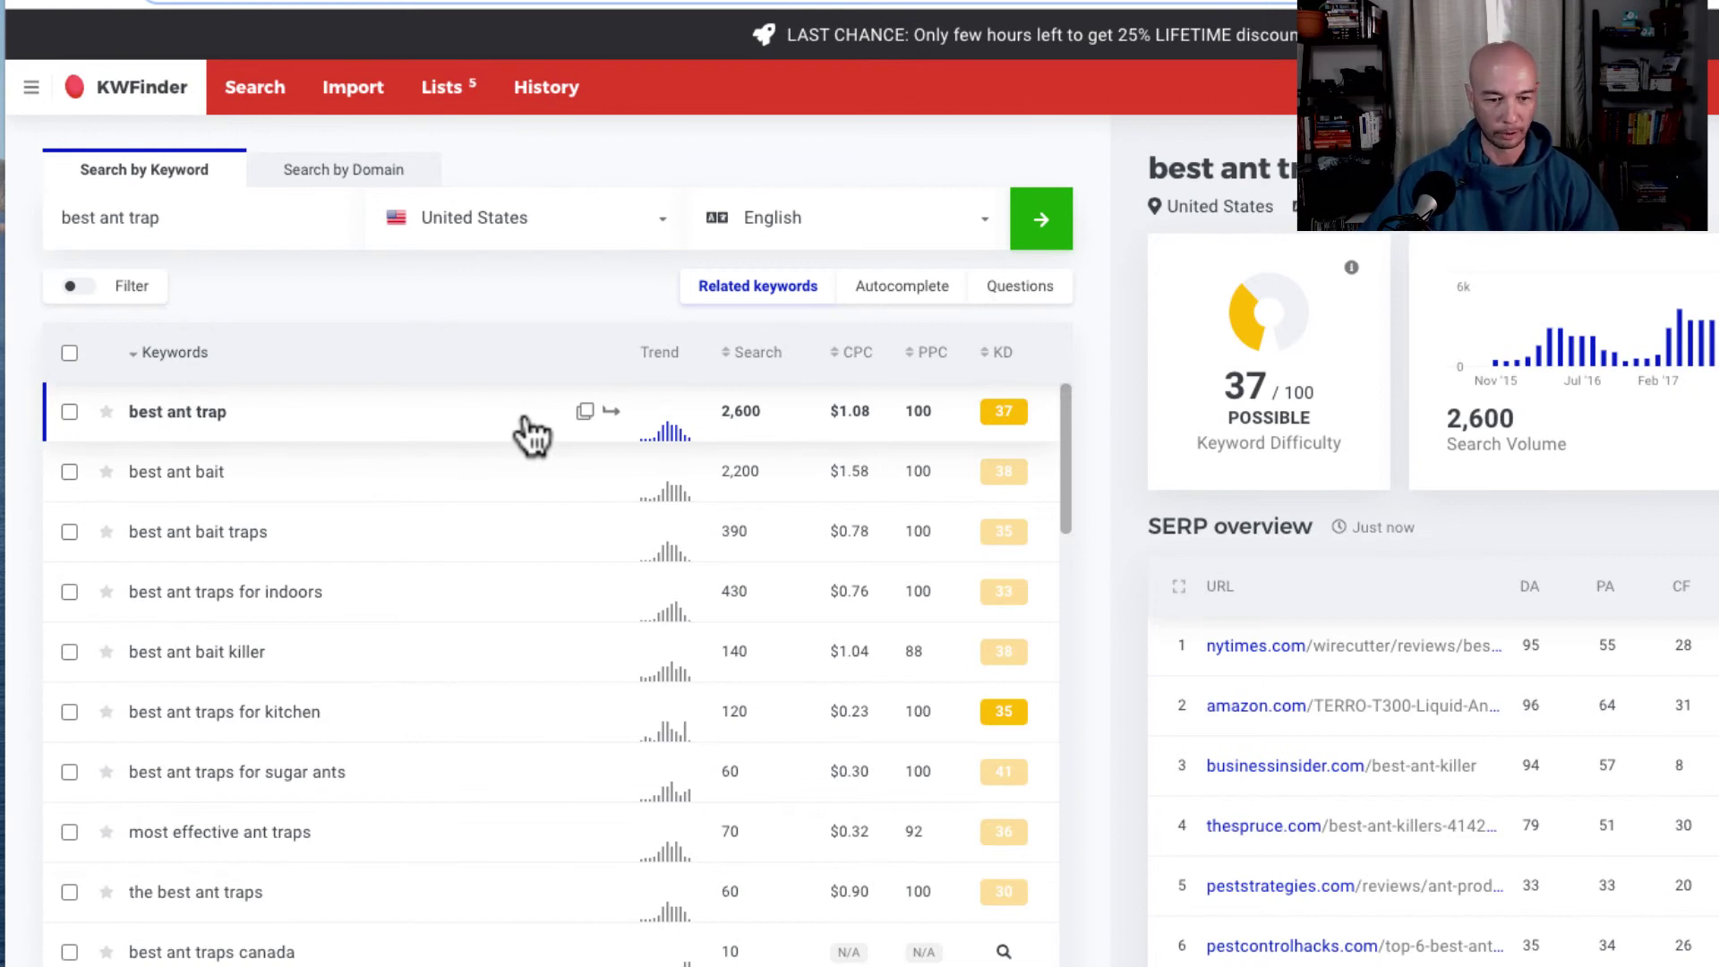
Step: Calculate the keyword difficulty of "best ant bait gel" and "best ant bait for sugar ants" among the related keywords
{"action": "scroll", "coordinate": [475, 690], "scroll_direction": "down", "scroll_amount": 5}
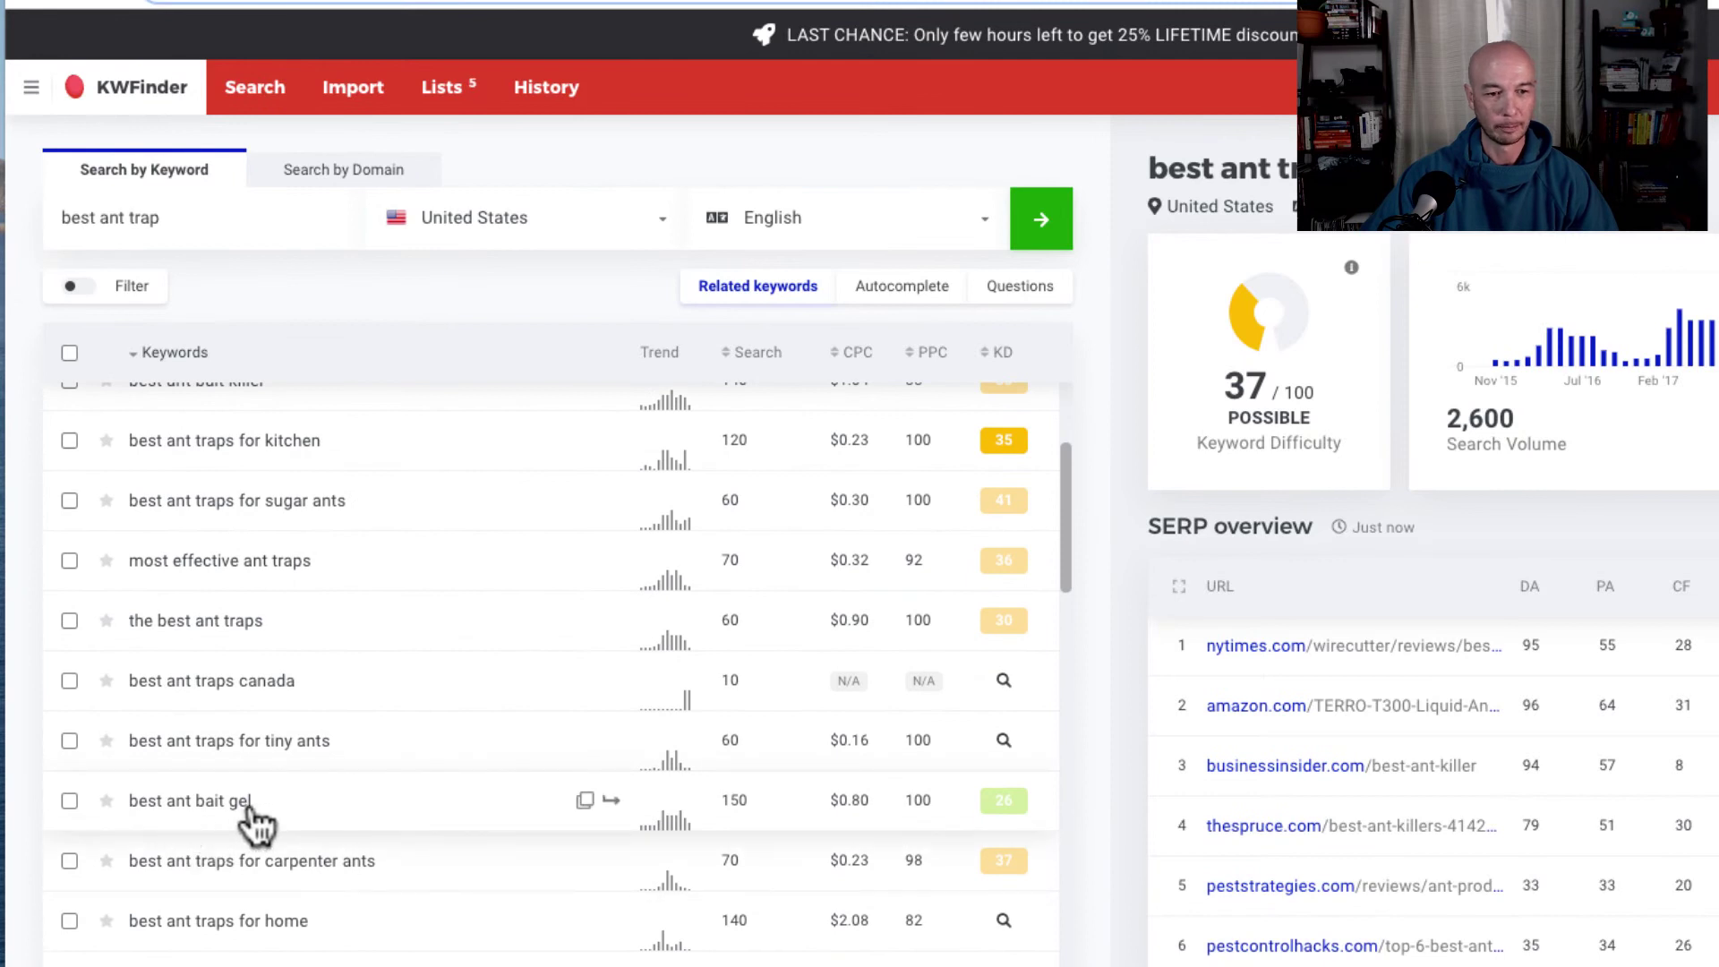
{"action": "left_click", "coordinate": [1003, 816]}
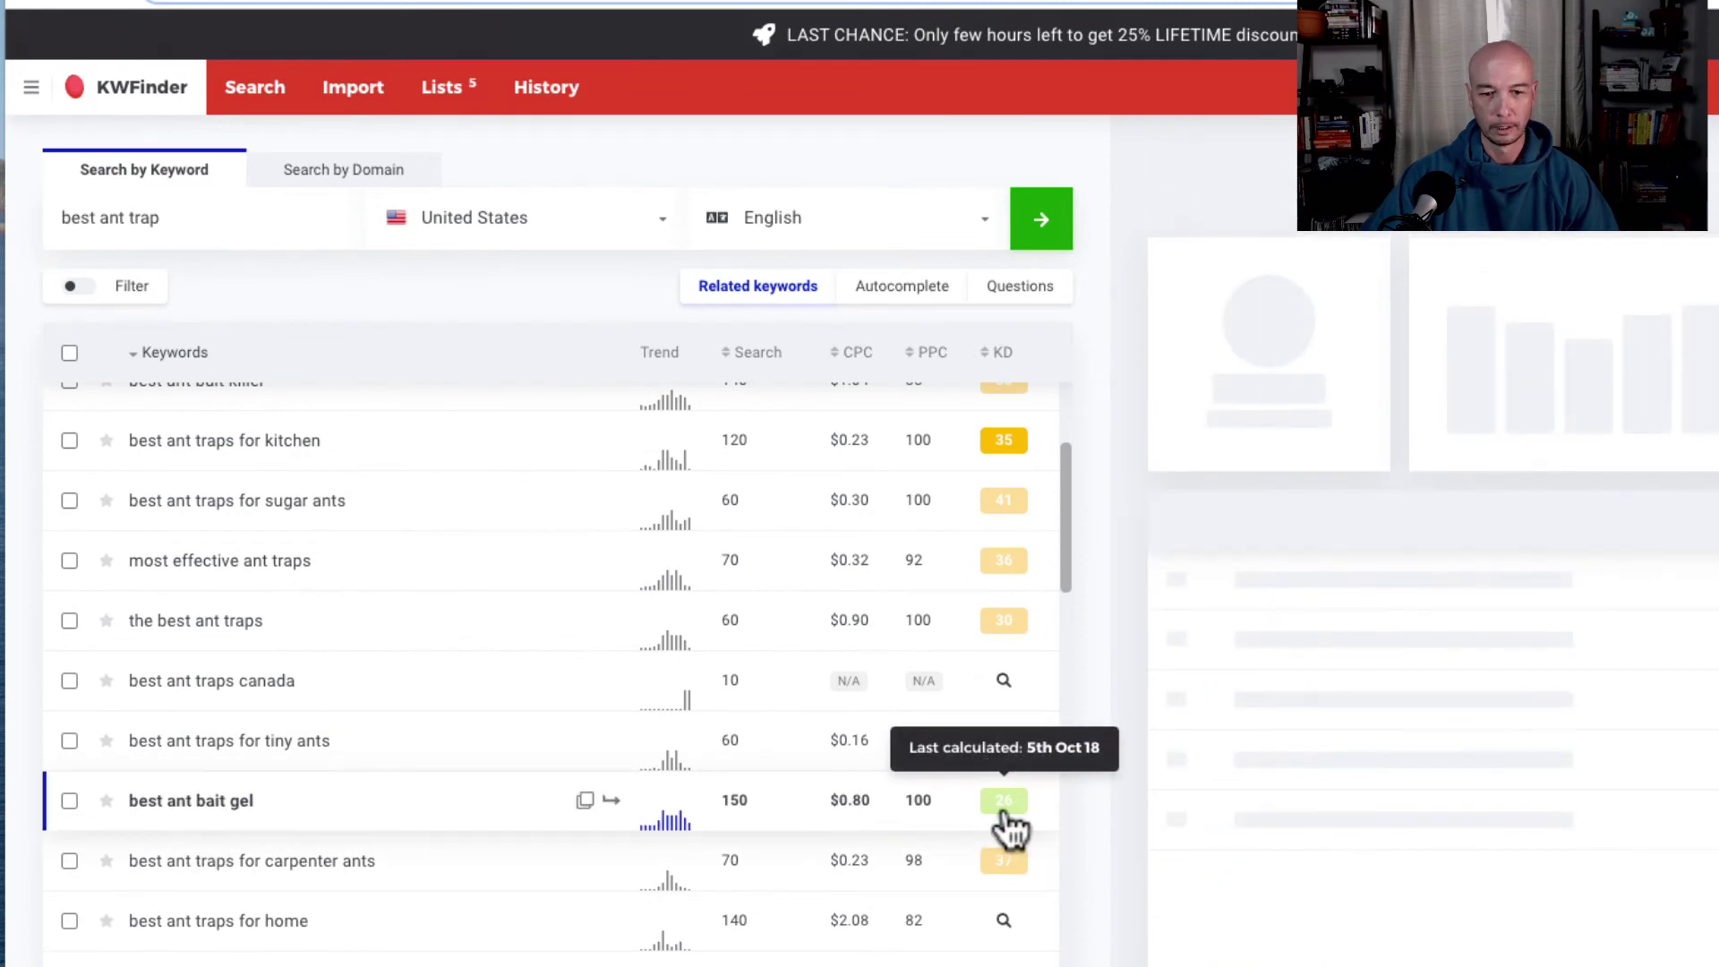
{"action": "scroll", "coordinate": [499, 824], "scroll_direction": "down", "scroll_amount": 3}
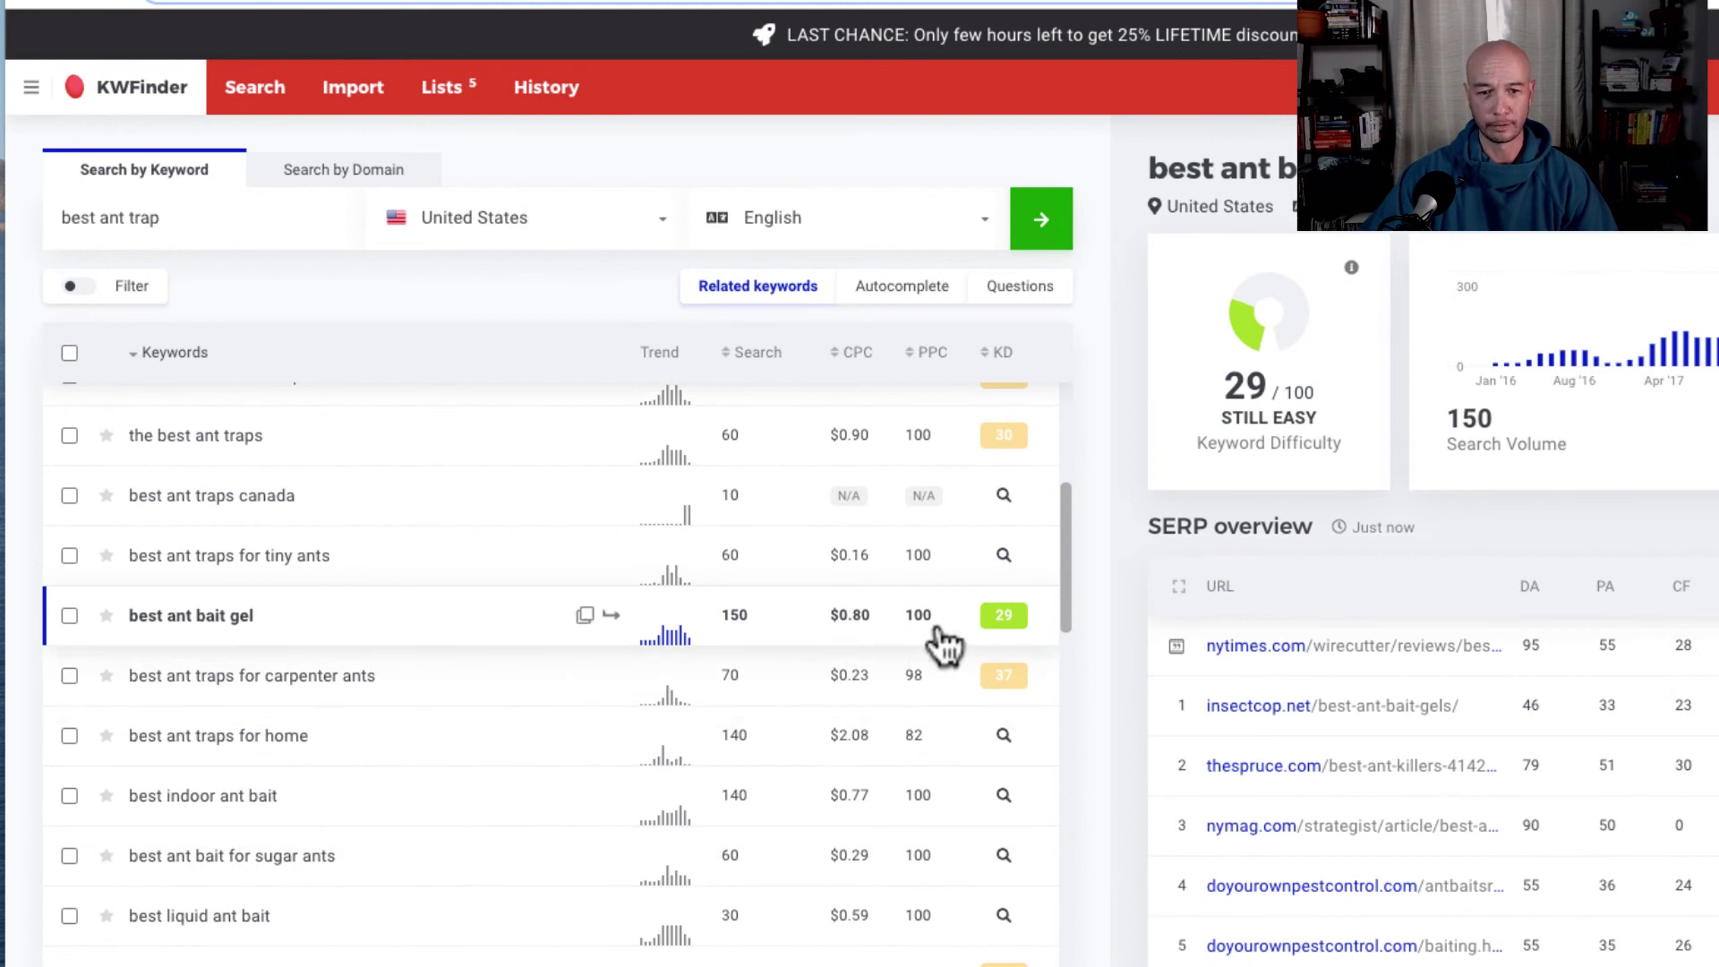
{"action": "mouse_move", "coordinate": [1002, 631]}
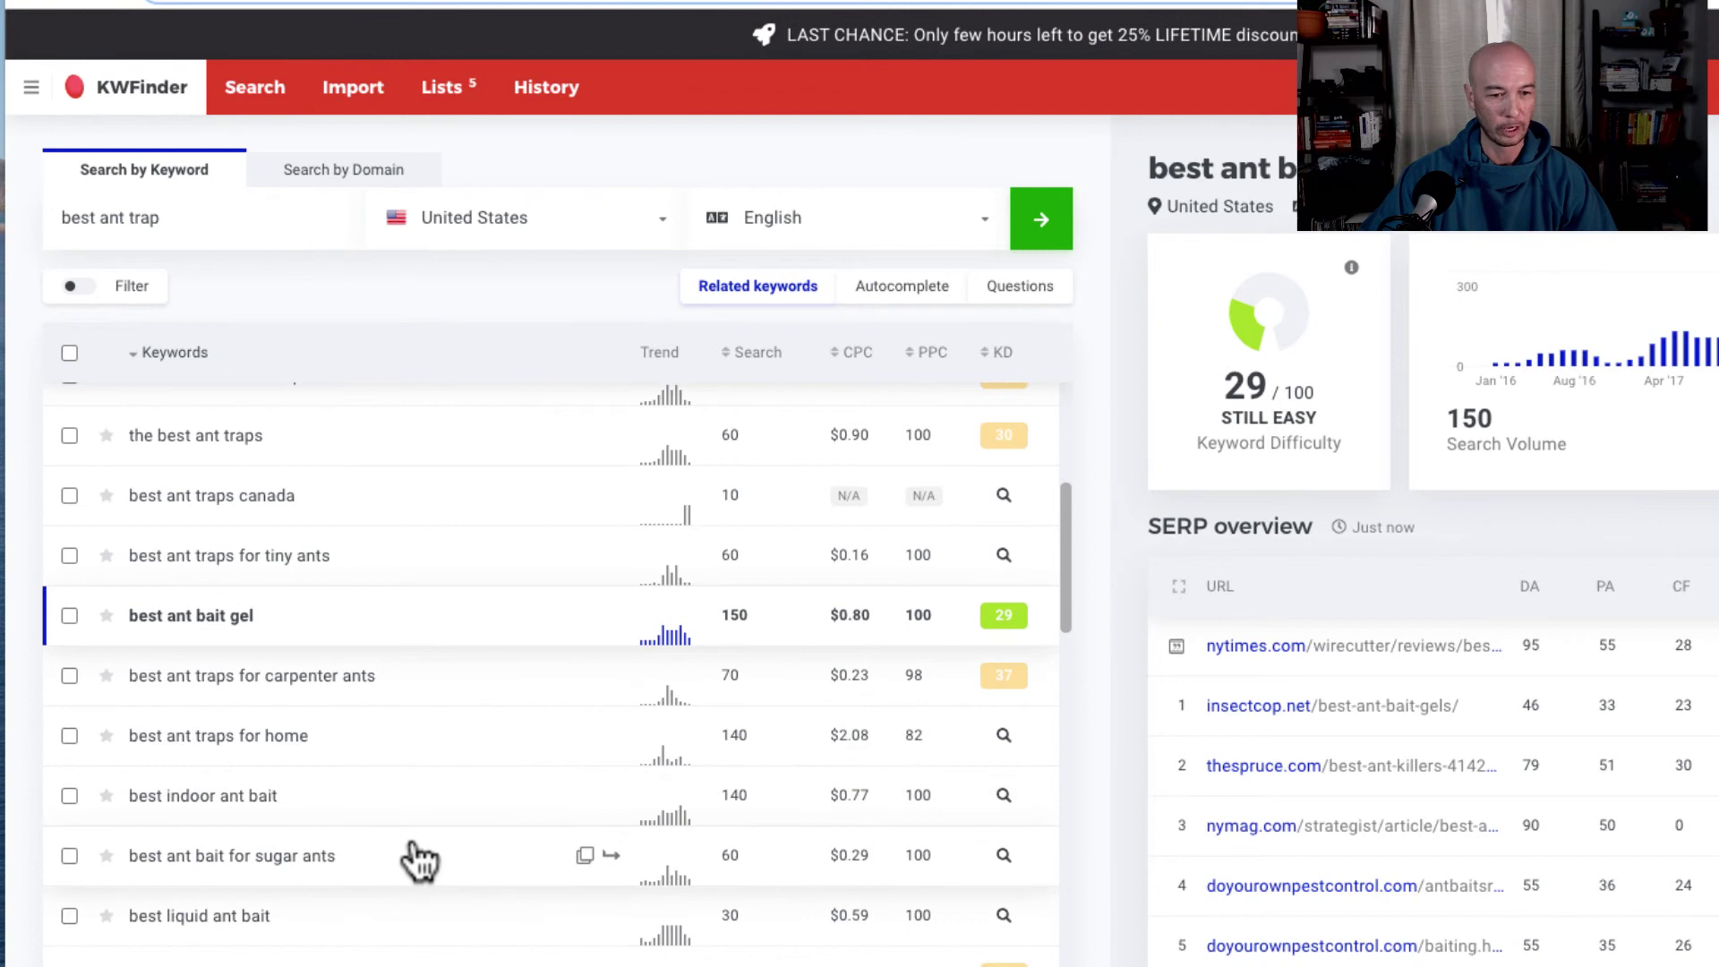
{"action": "scroll", "coordinate": [416, 857], "scroll_direction": "down", "scroll_amount": 3}
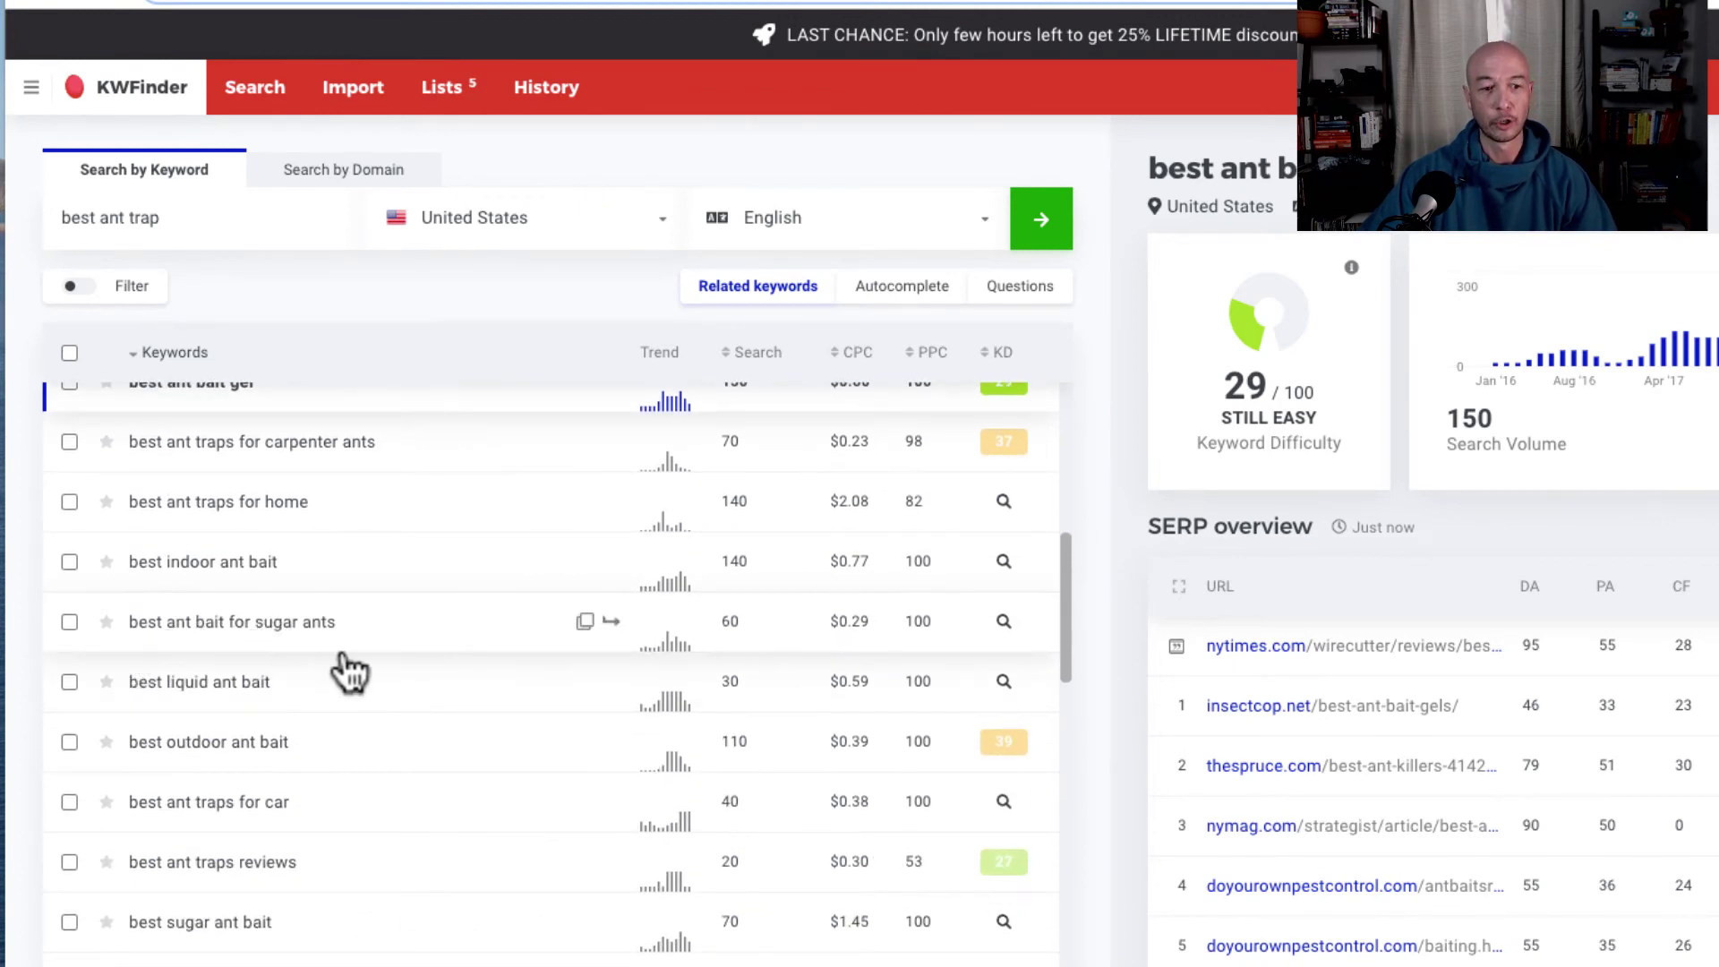
{"action": "left_click", "coordinate": [1006, 624]}
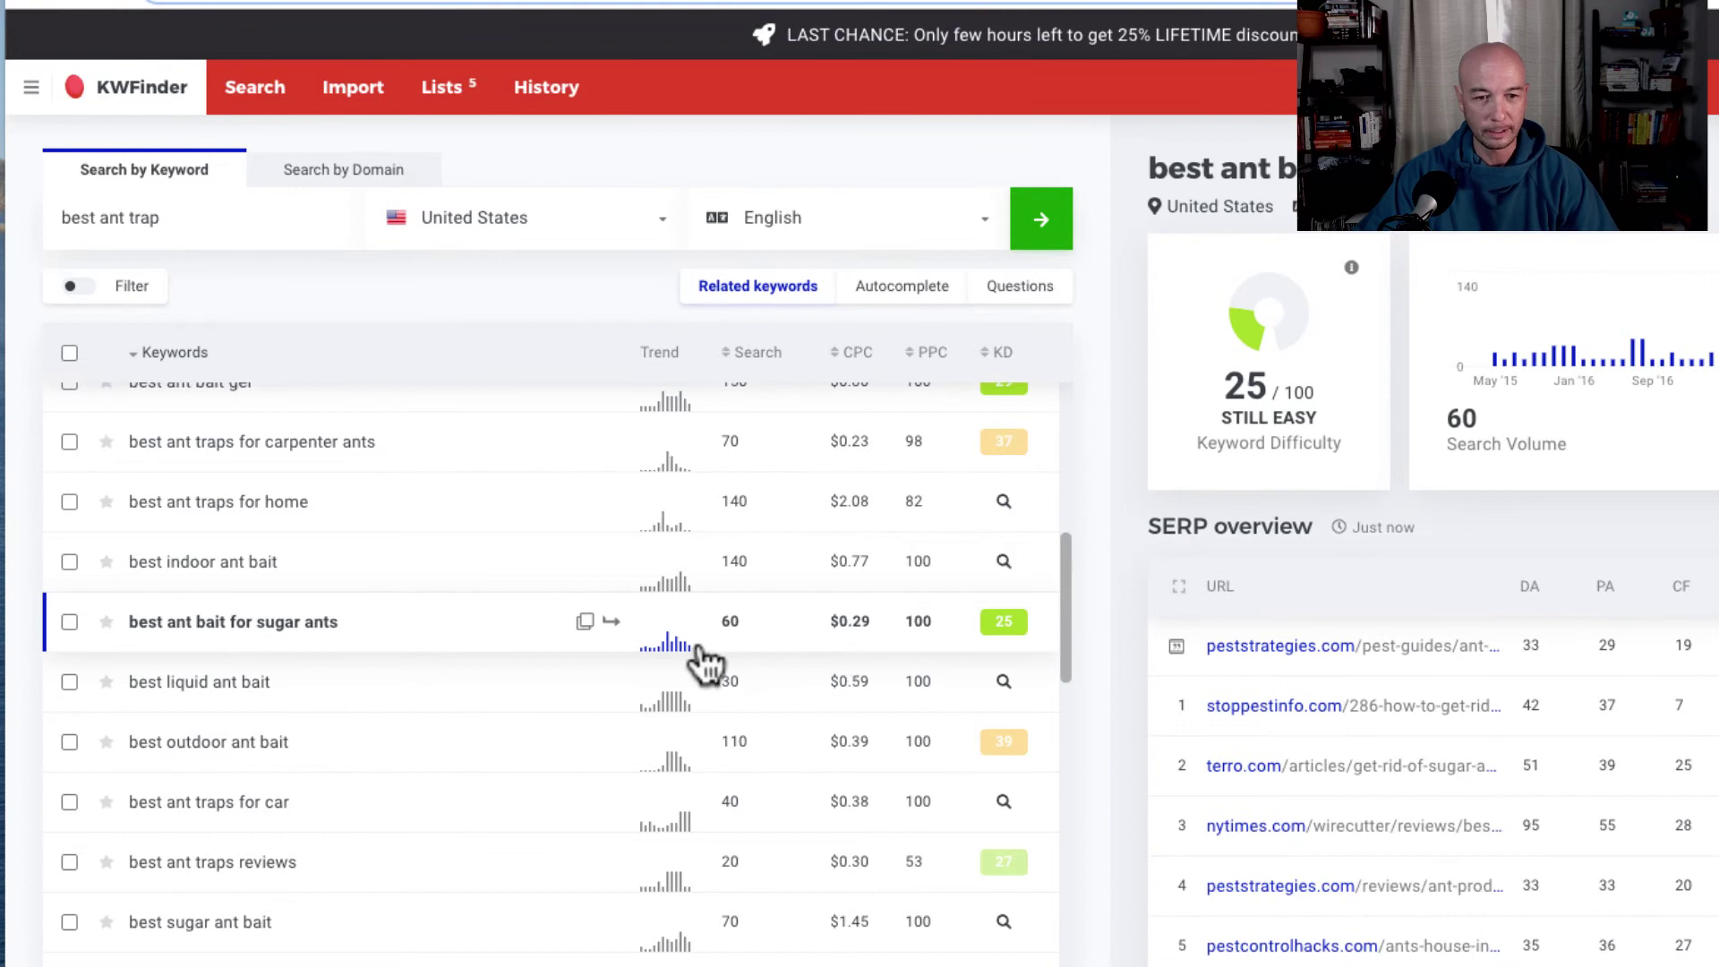
Step: Copy the keyword "best ant bait for sugar ants" and search for it on Google in a new tab
{"action": "left_click", "coordinate": [584, 620]}
{"action": "key", "text": "super+t"}
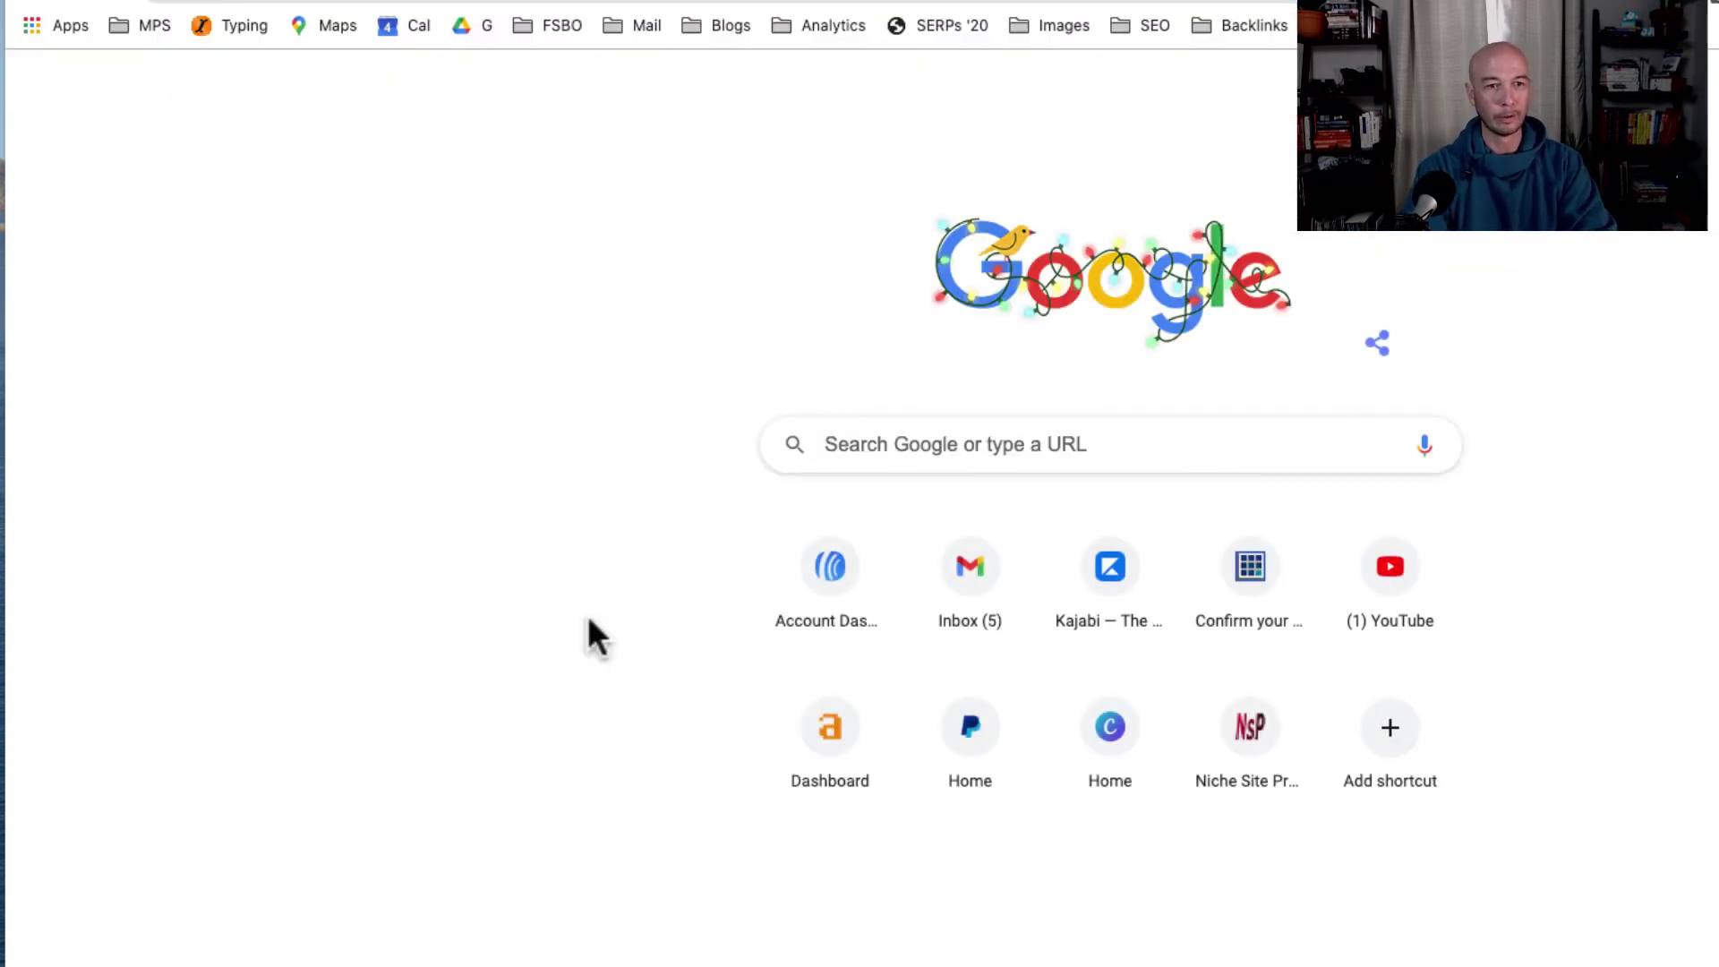
{"action": "key", "text": "super+v"}
{"action": "key", "text": "Return"}
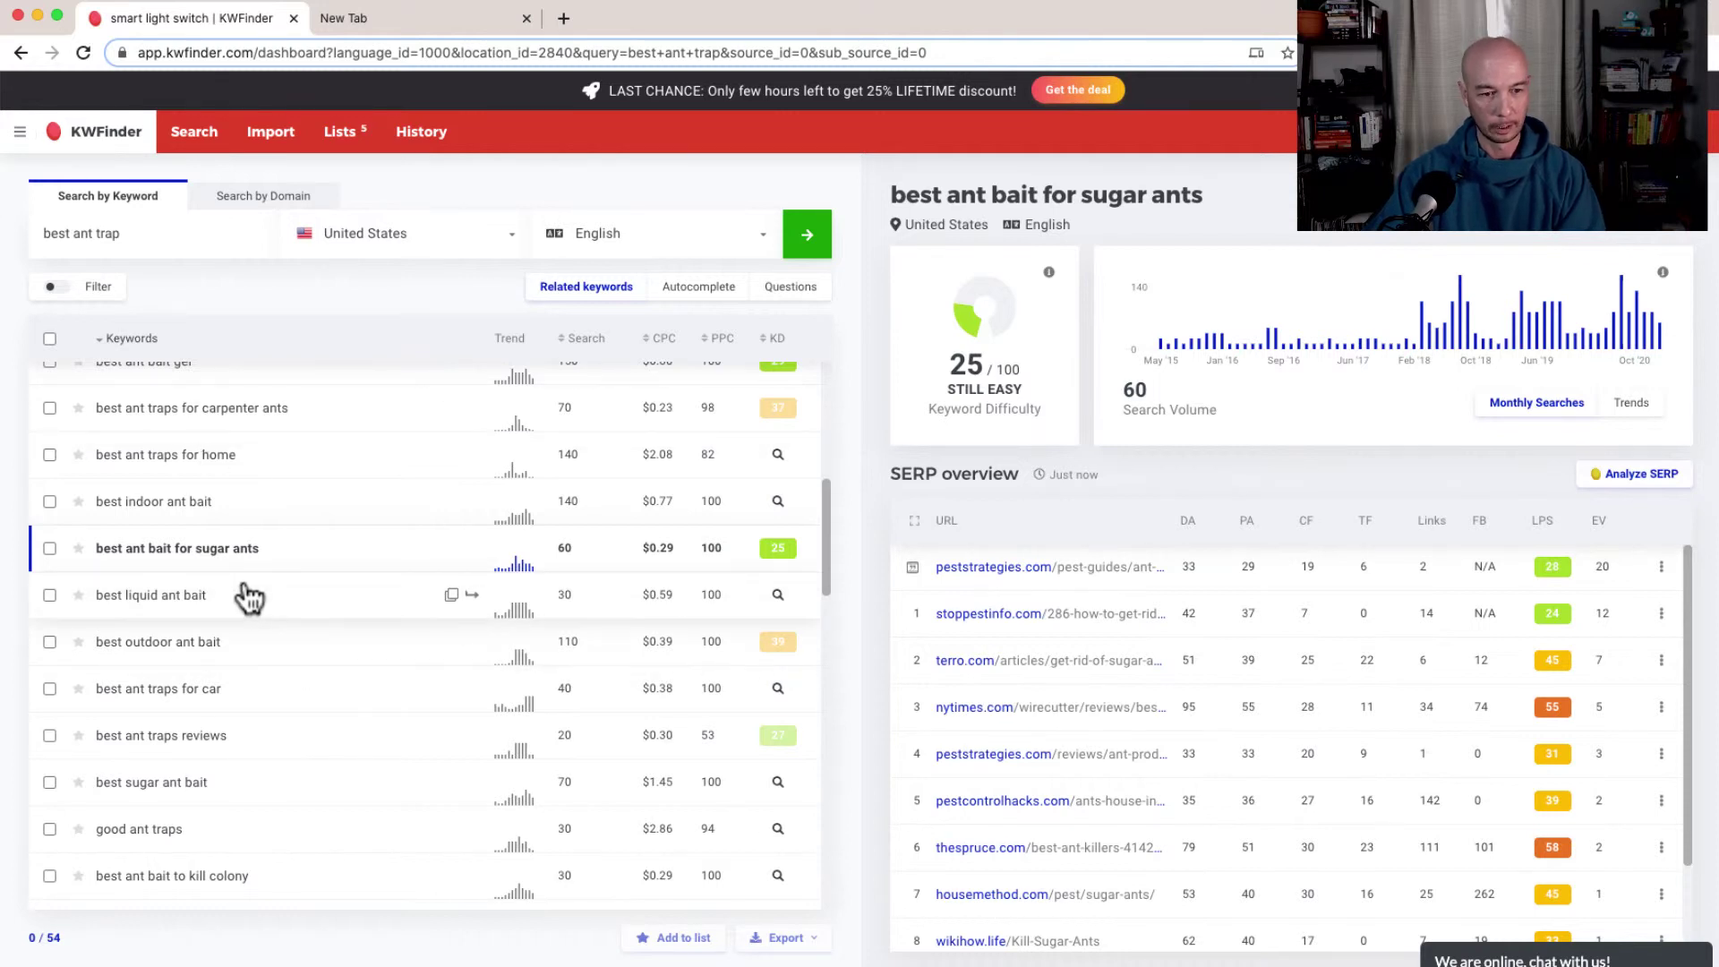
Step: Calculate the keyword difficulty of "best ant bait to kill colony" and "best traps for carpenter ants" among the related keywords
{"action": "scroll", "coordinate": [343, 573], "scroll_direction": "down", "scroll_amount": 1}
{"action": "scroll", "coordinate": [344, 574], "scroll_direction": "down", "scroll_amount": 5}
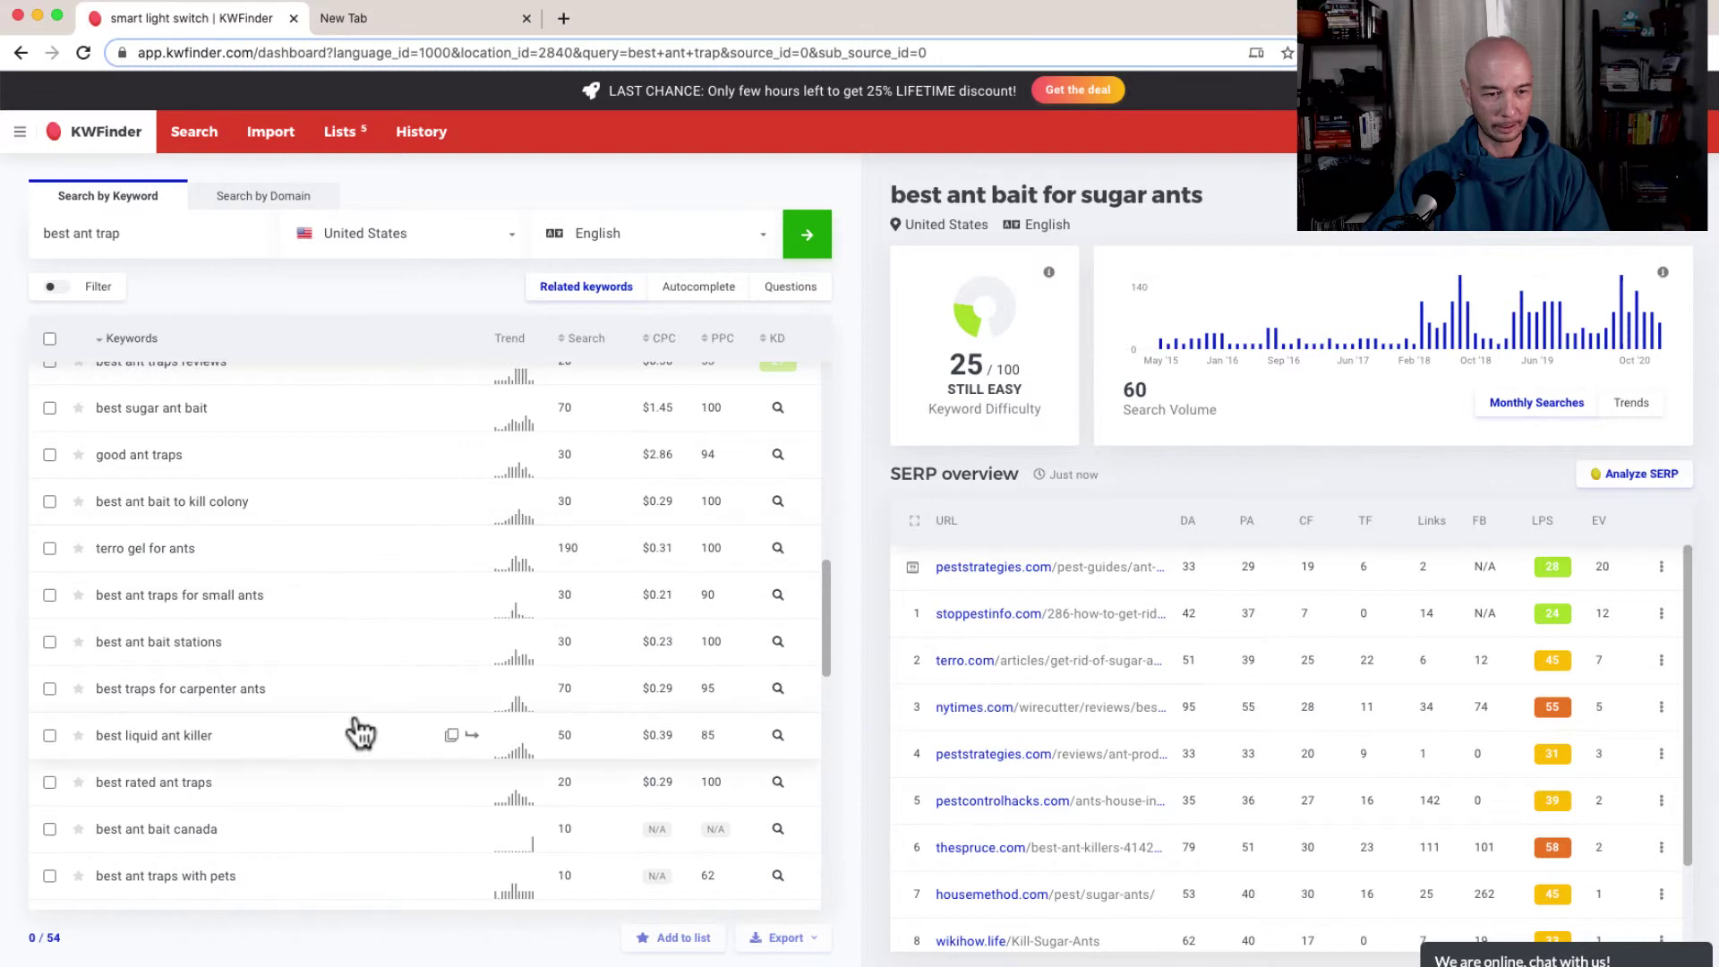
{"action": "left_click", "coordinate": [219, 506]}
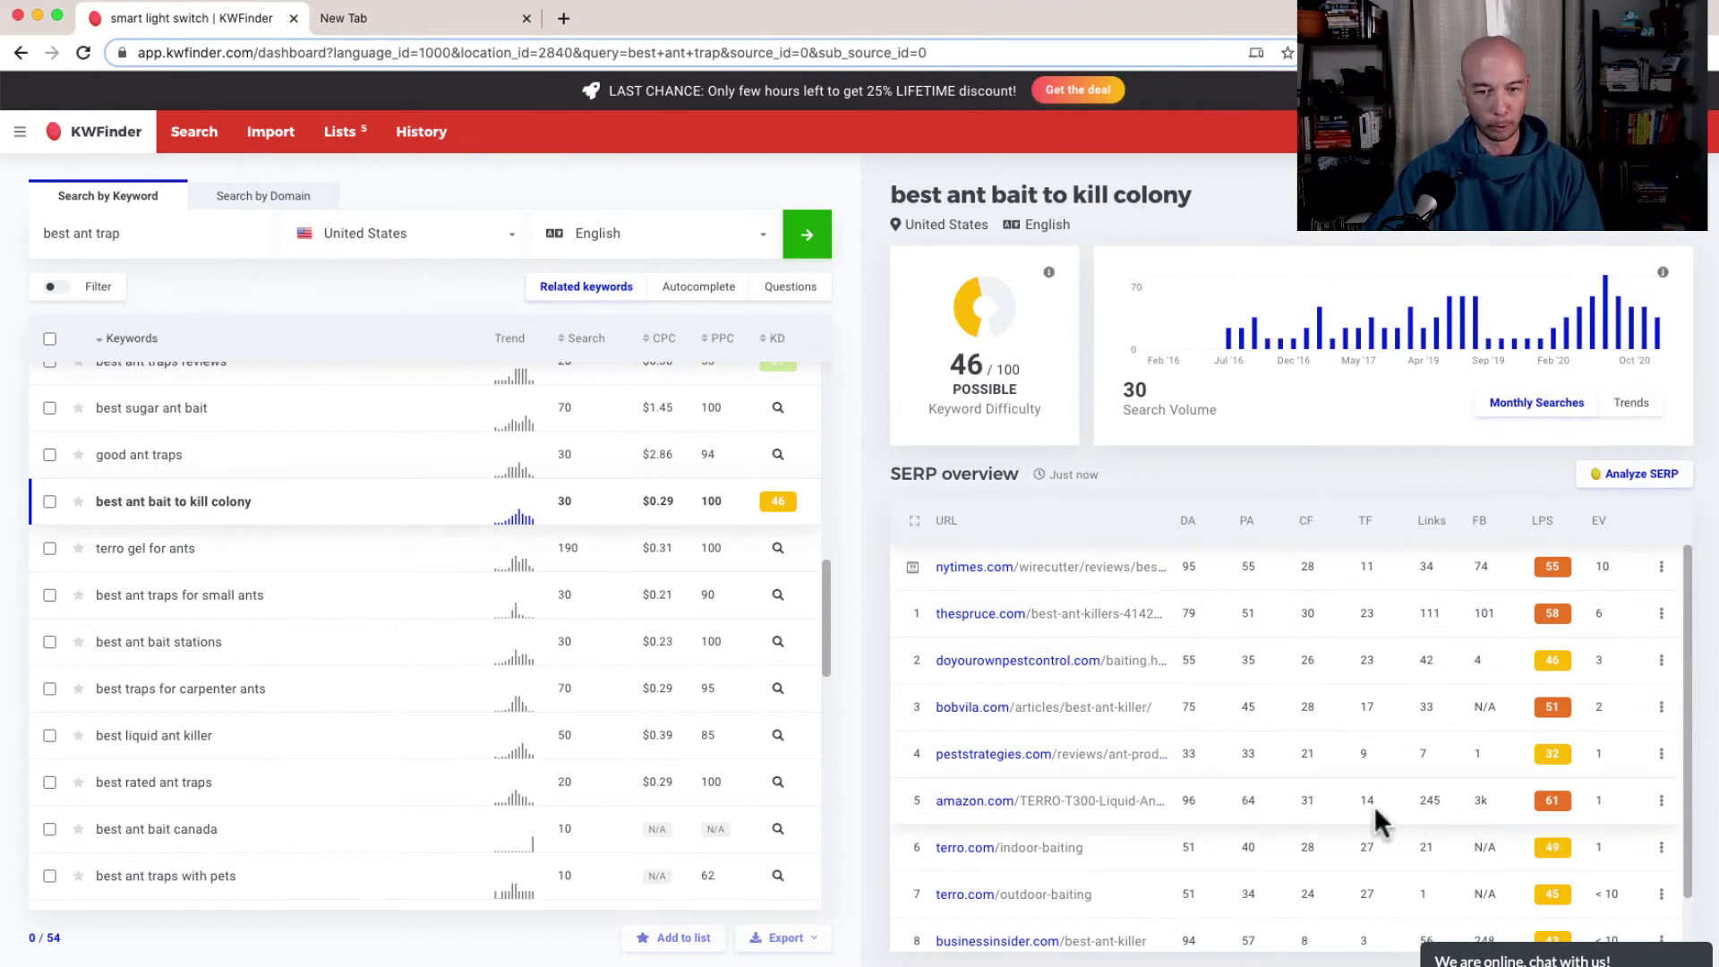
{"action": "scroll", "coordinate": [469, 661], "scroll_direction": "up", "scroll_amount": 1}
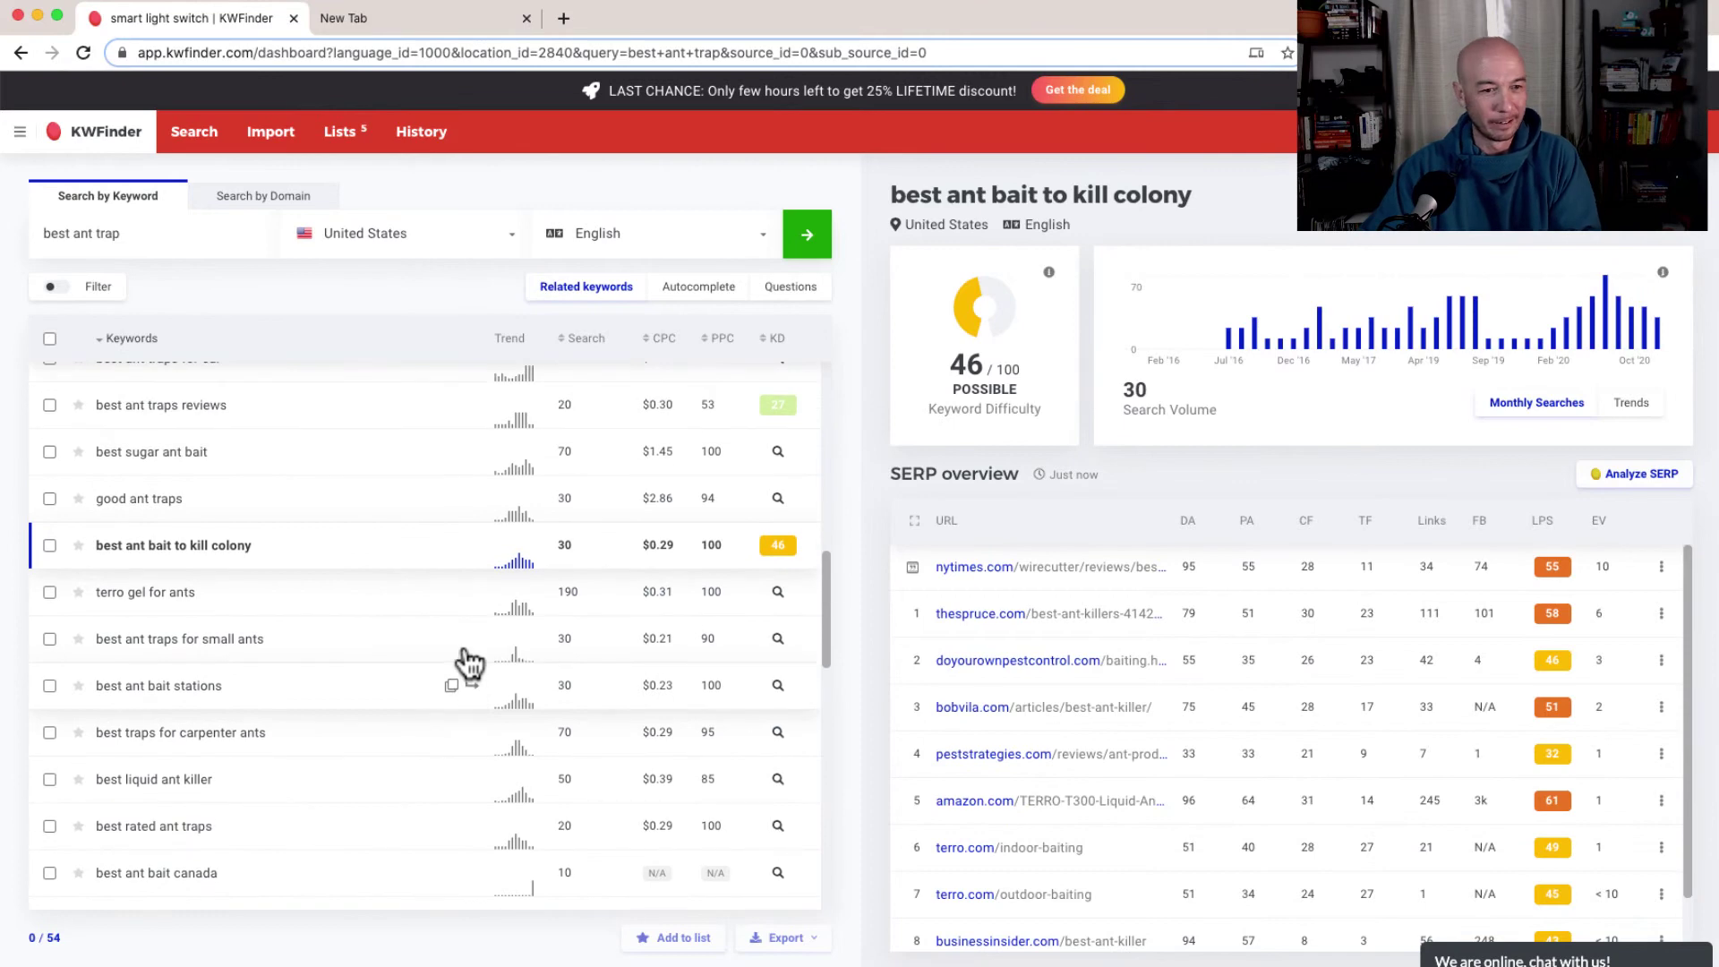
{"action": "scroll", "coordinate": [405, 714], "scroll_direction": "down", "scroll_amount": 1}
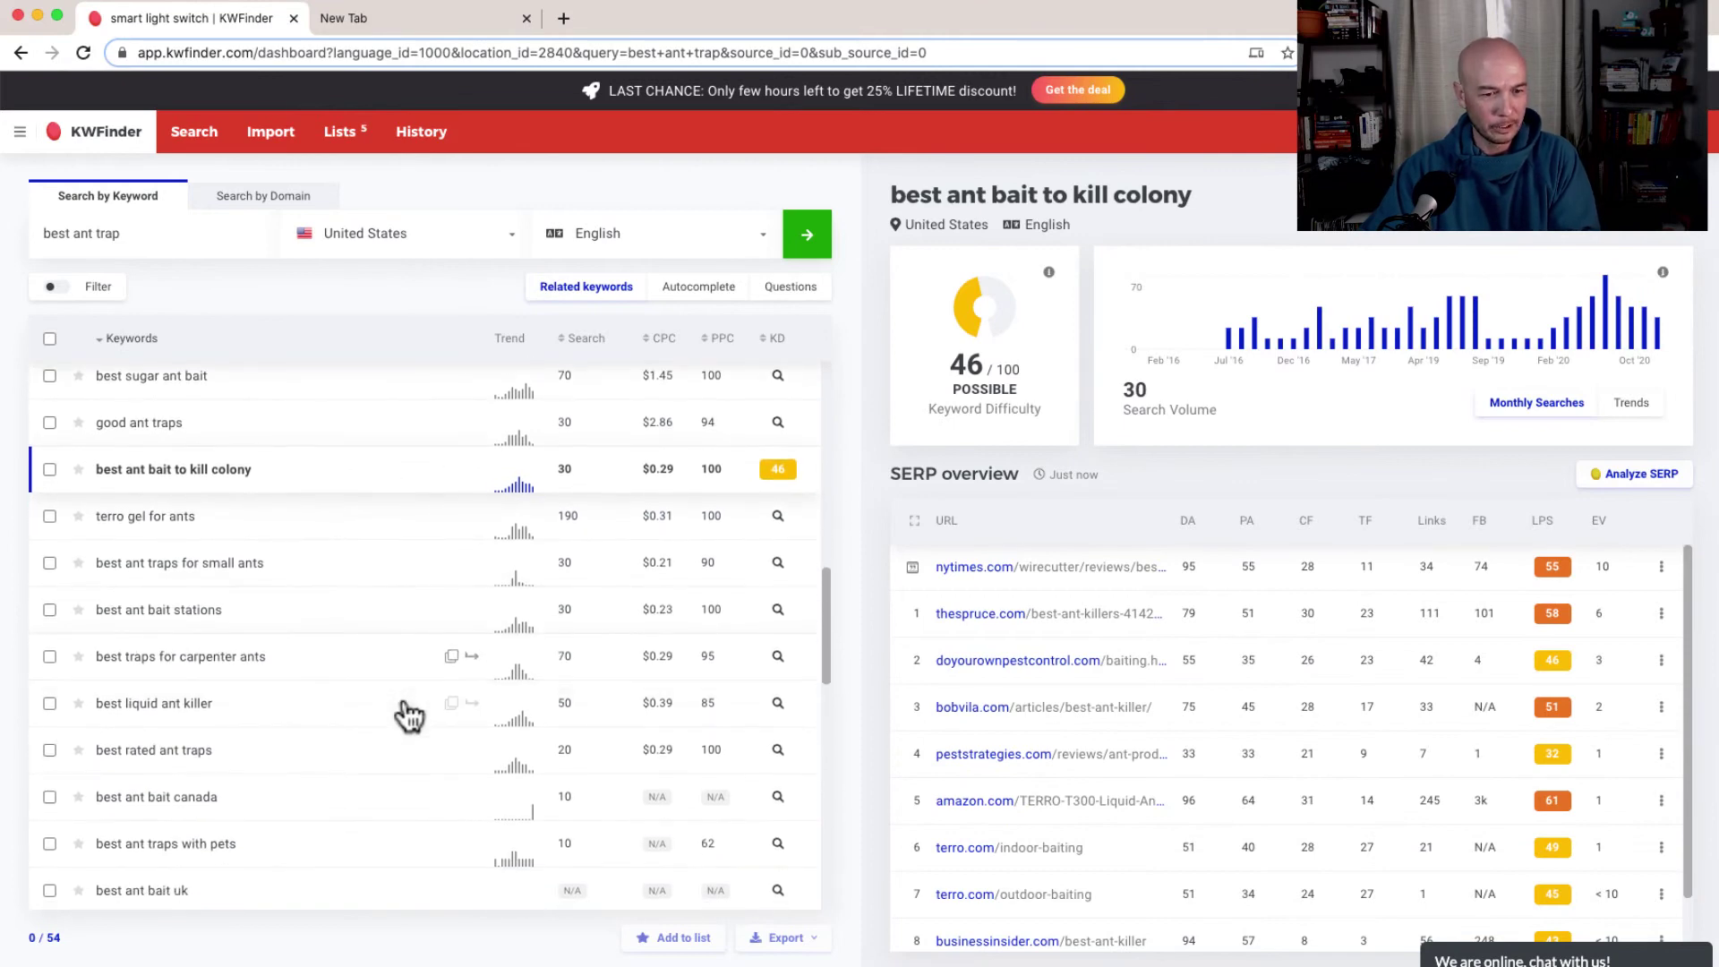
{"action": "left_click", "coordinate": [354, 668]}
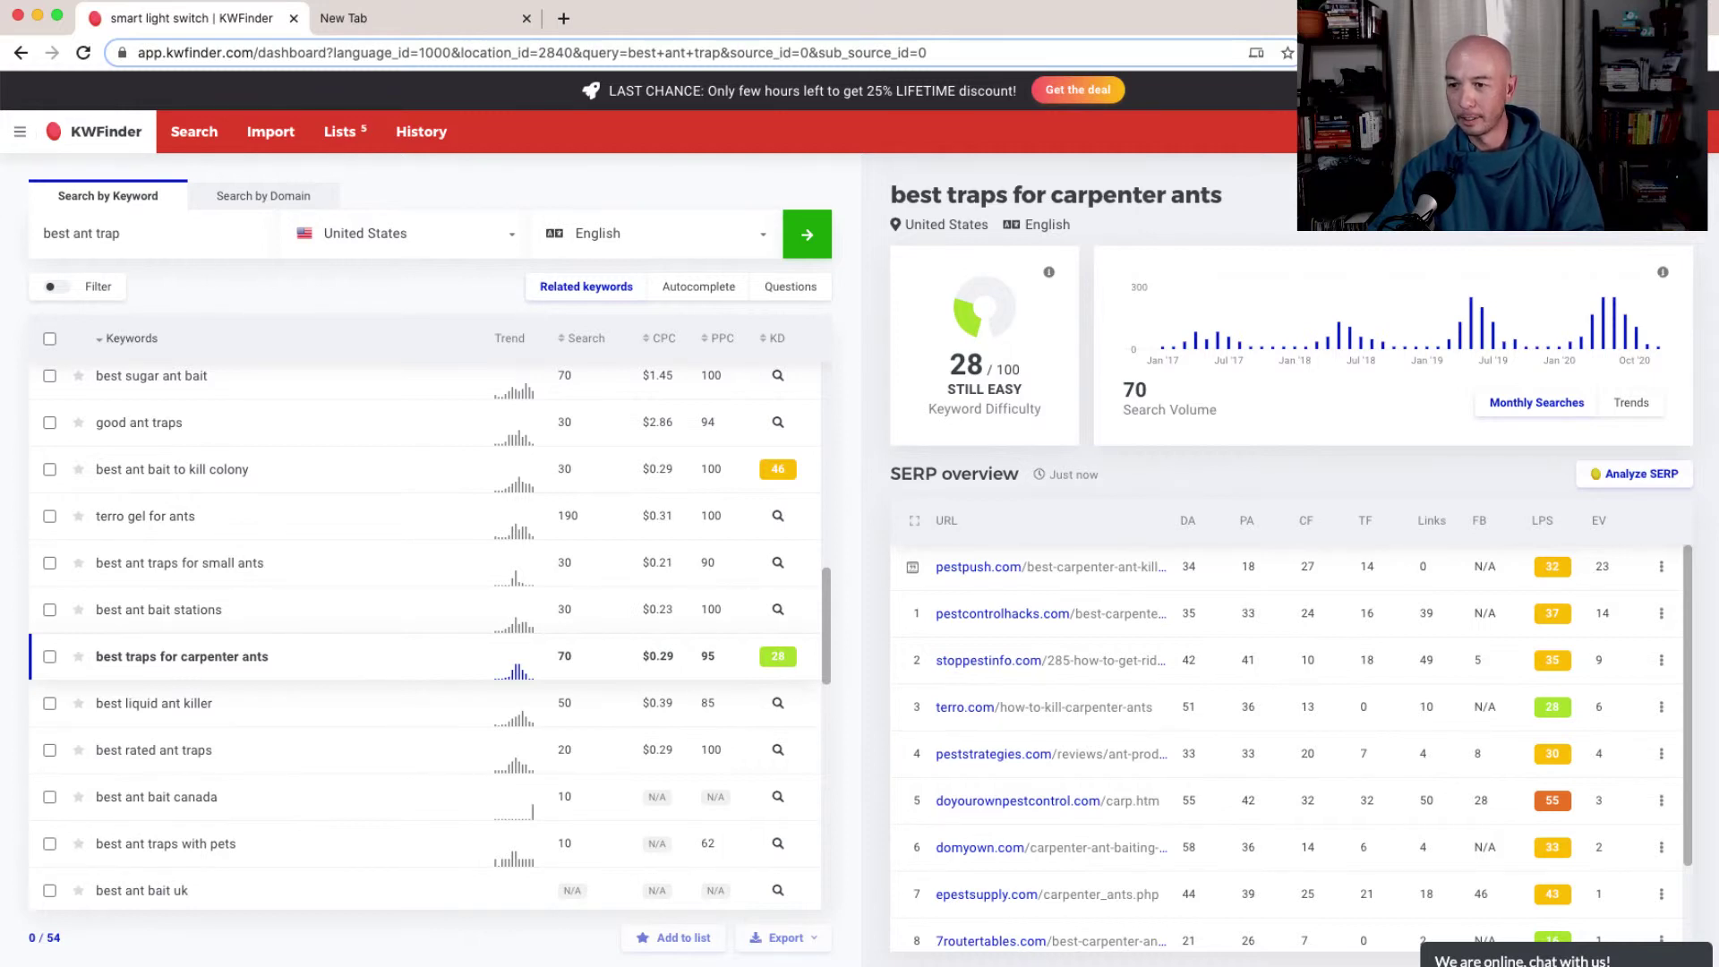
Step: Extend the keyword search to "best ant trap safe for pets" and run it
{"action": "left_click", "coordinate": [212, 232]}
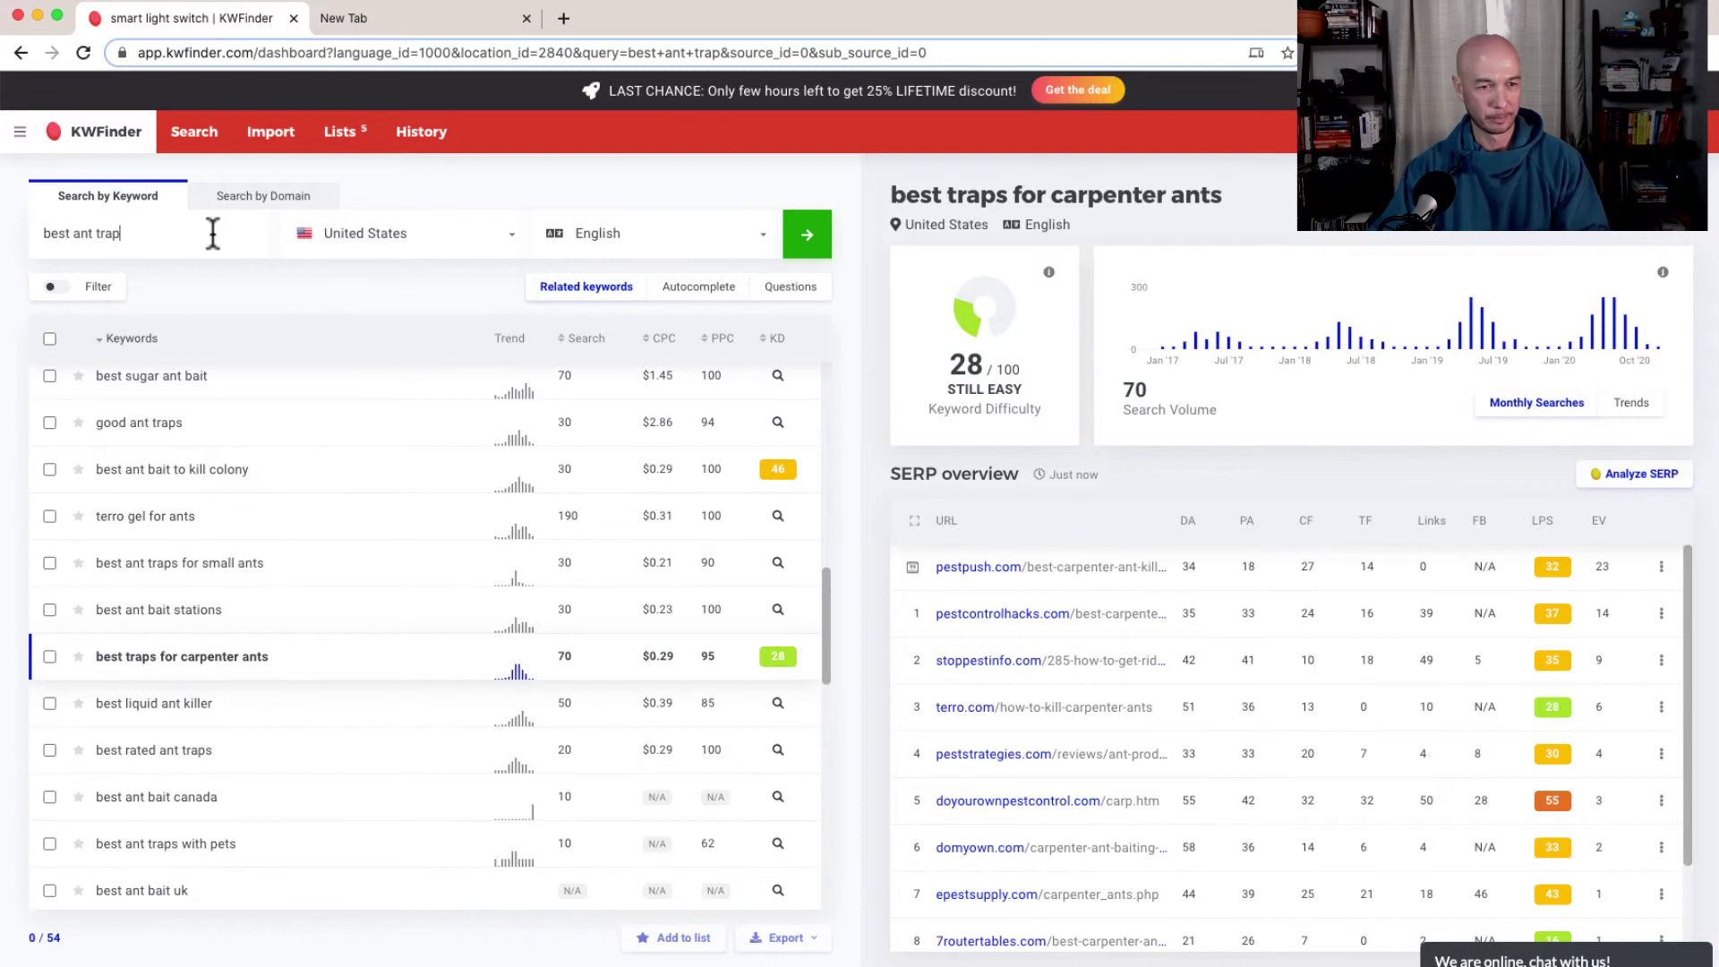
{"action": "type", "text": "safe"}
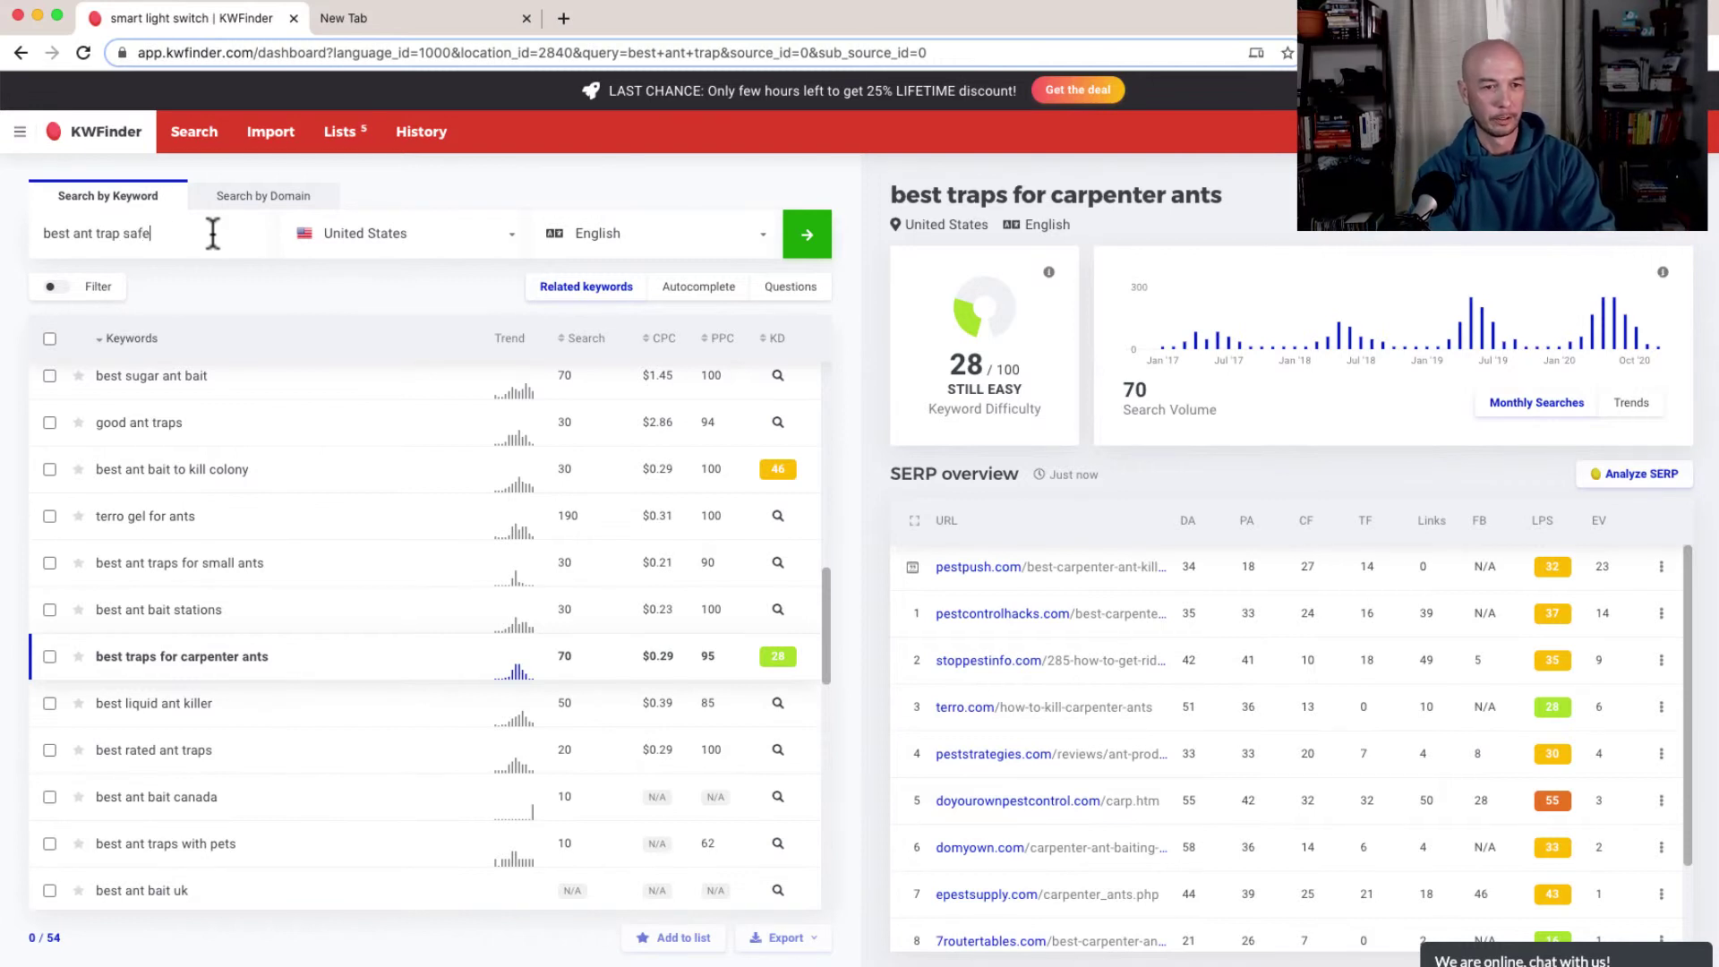
{"action": "type", "text": " for ep"}
{"action": "key", "text": "BackSpace"}
{"action": "key", "text": "BackSpace"}
{"action": "type", "text": "pets"}
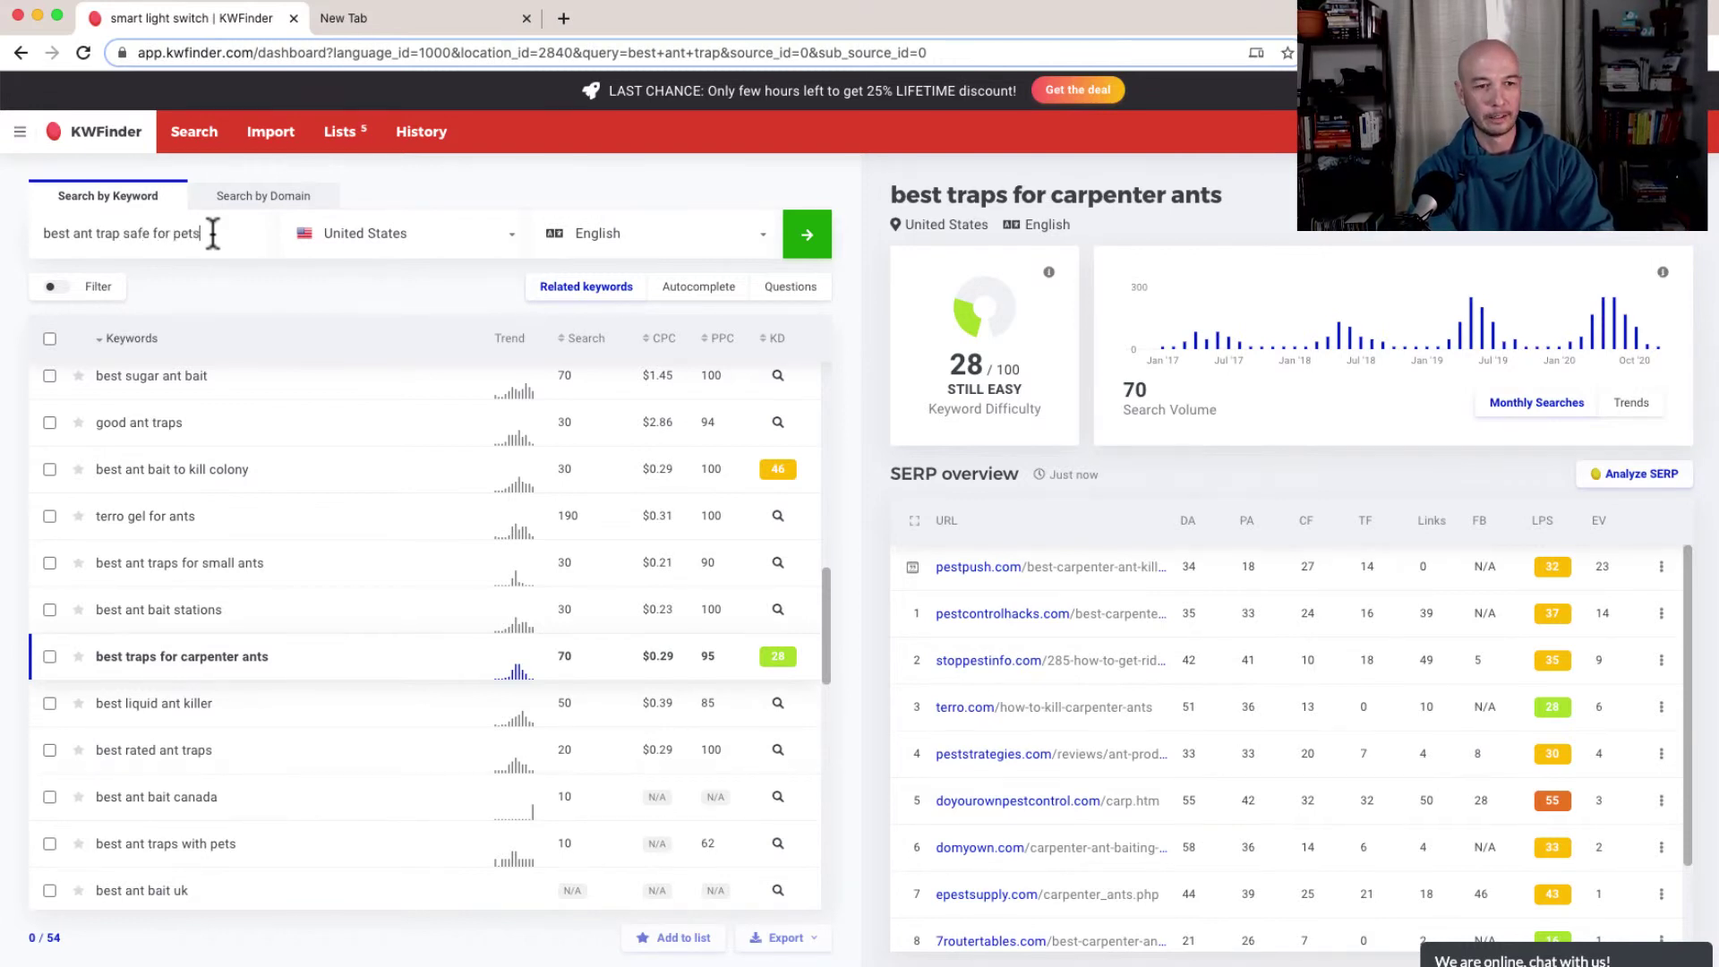
{"action": "key", "text": "Return"}
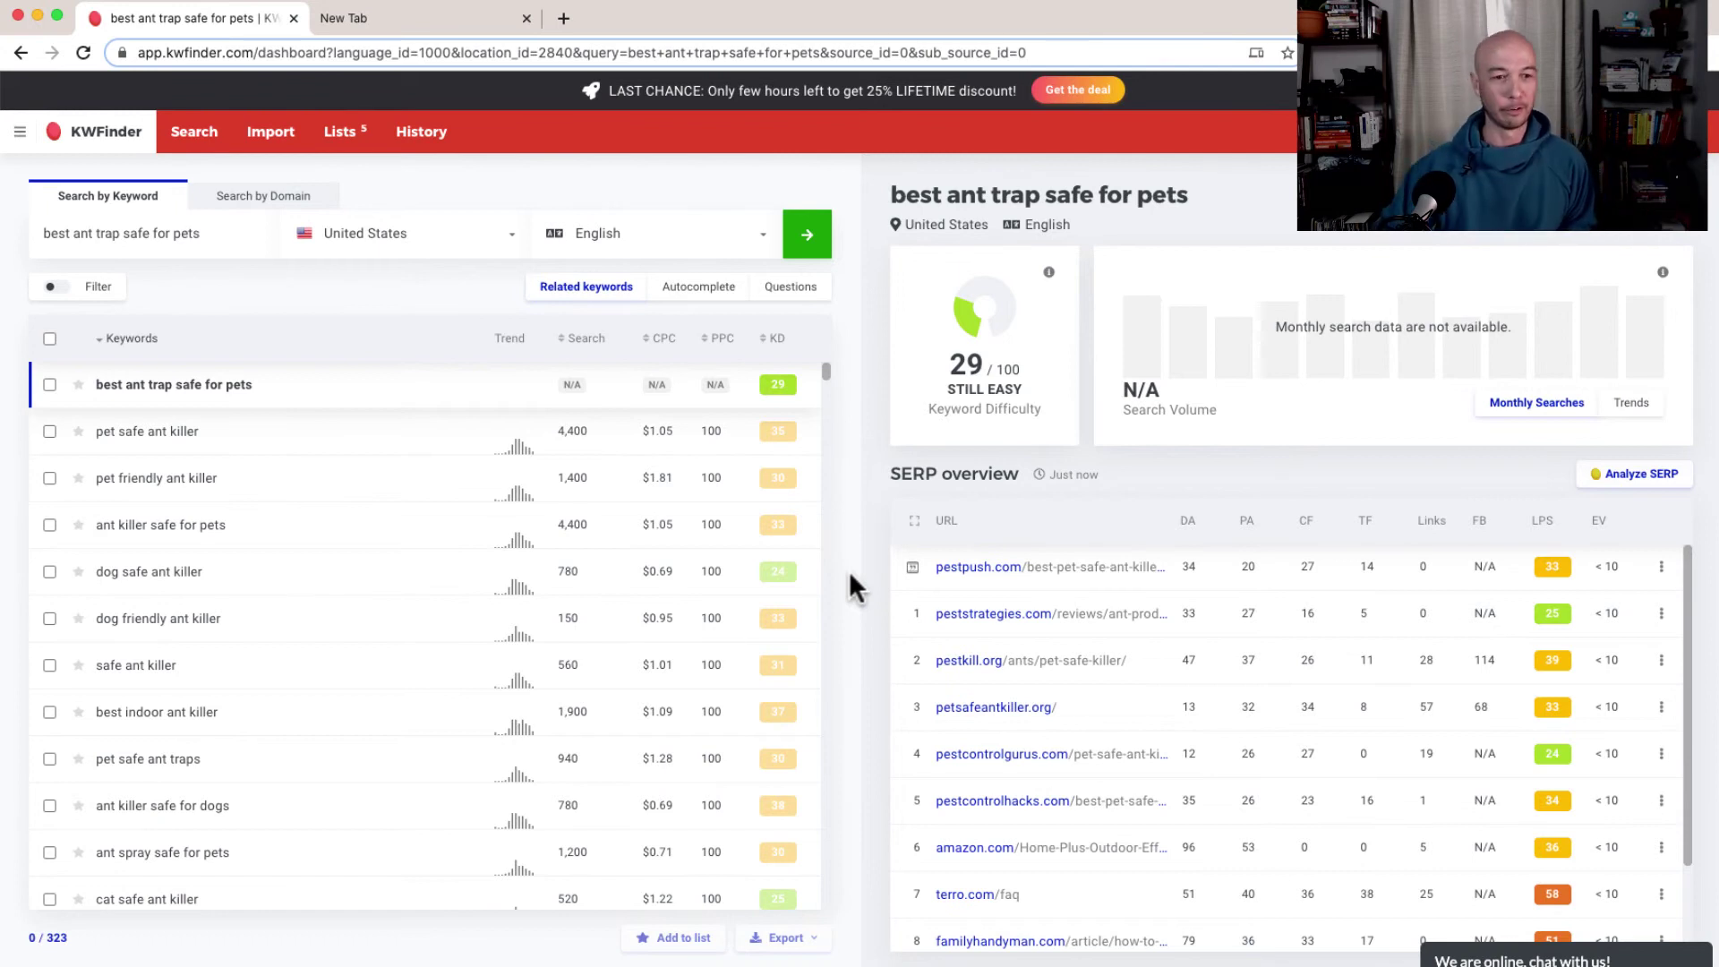
Step: Update the keyword difficulty of "pet friendly ant killer", "dog safe ant killer" and "best indoor ant killer"
{"action": "left_click", "coordinate": [154, 493]}
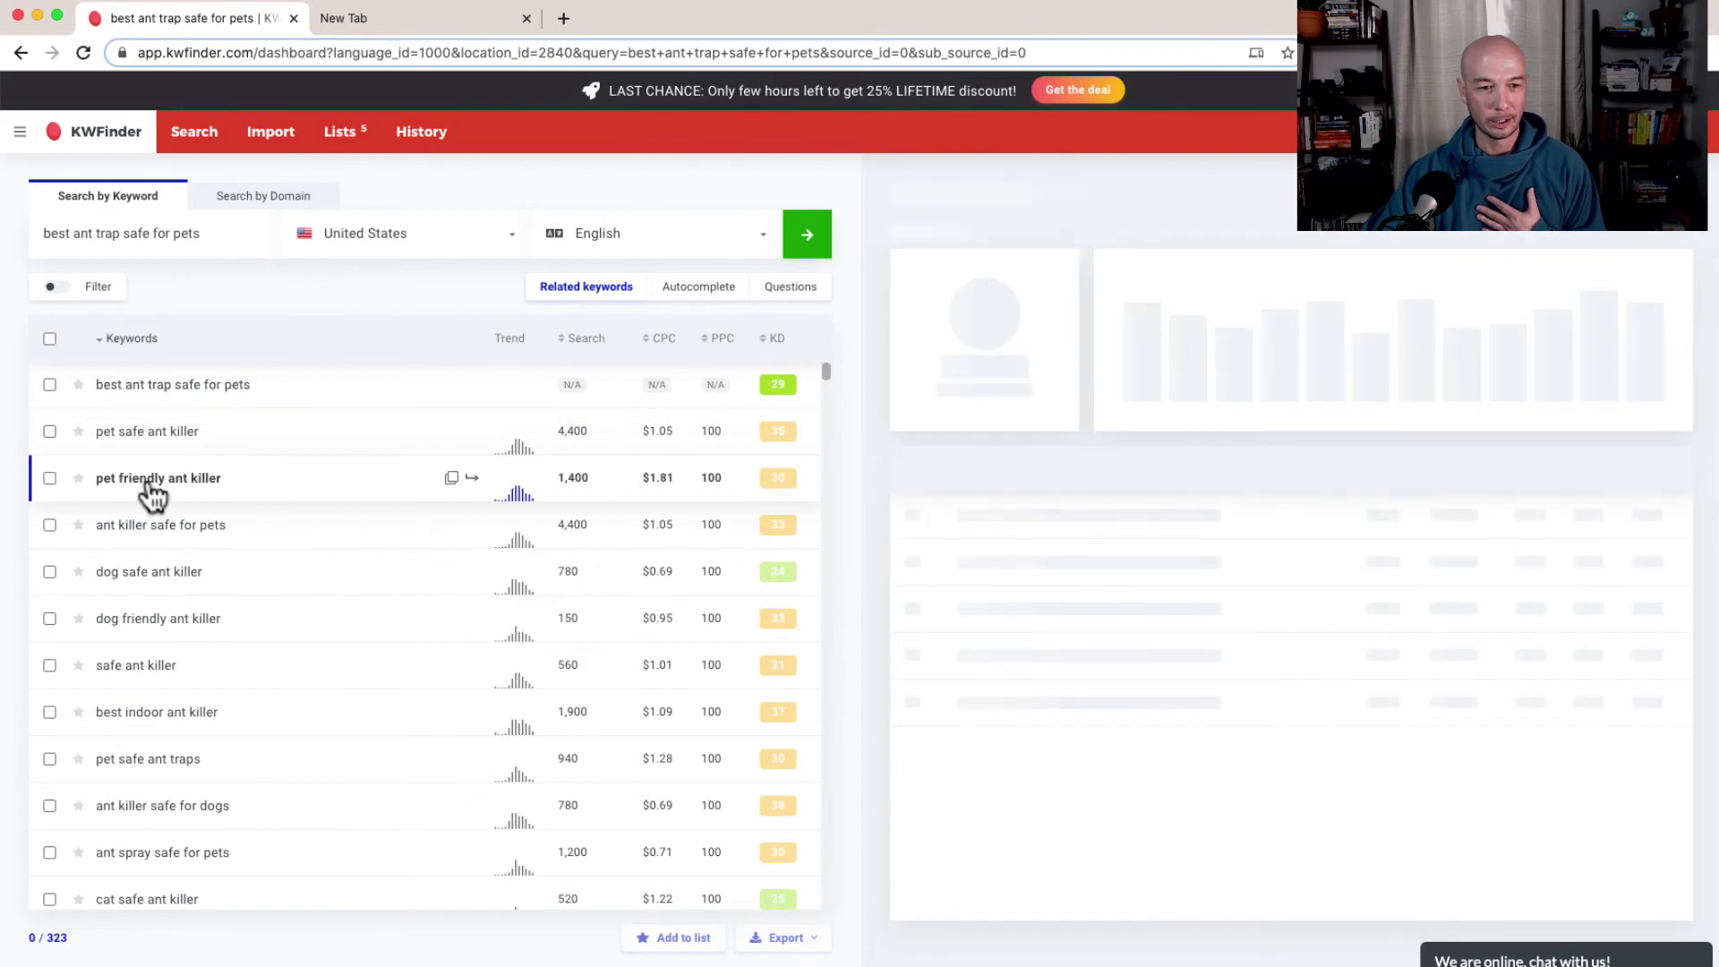
{"action": "left_click", "coordinate": [176, 589]}
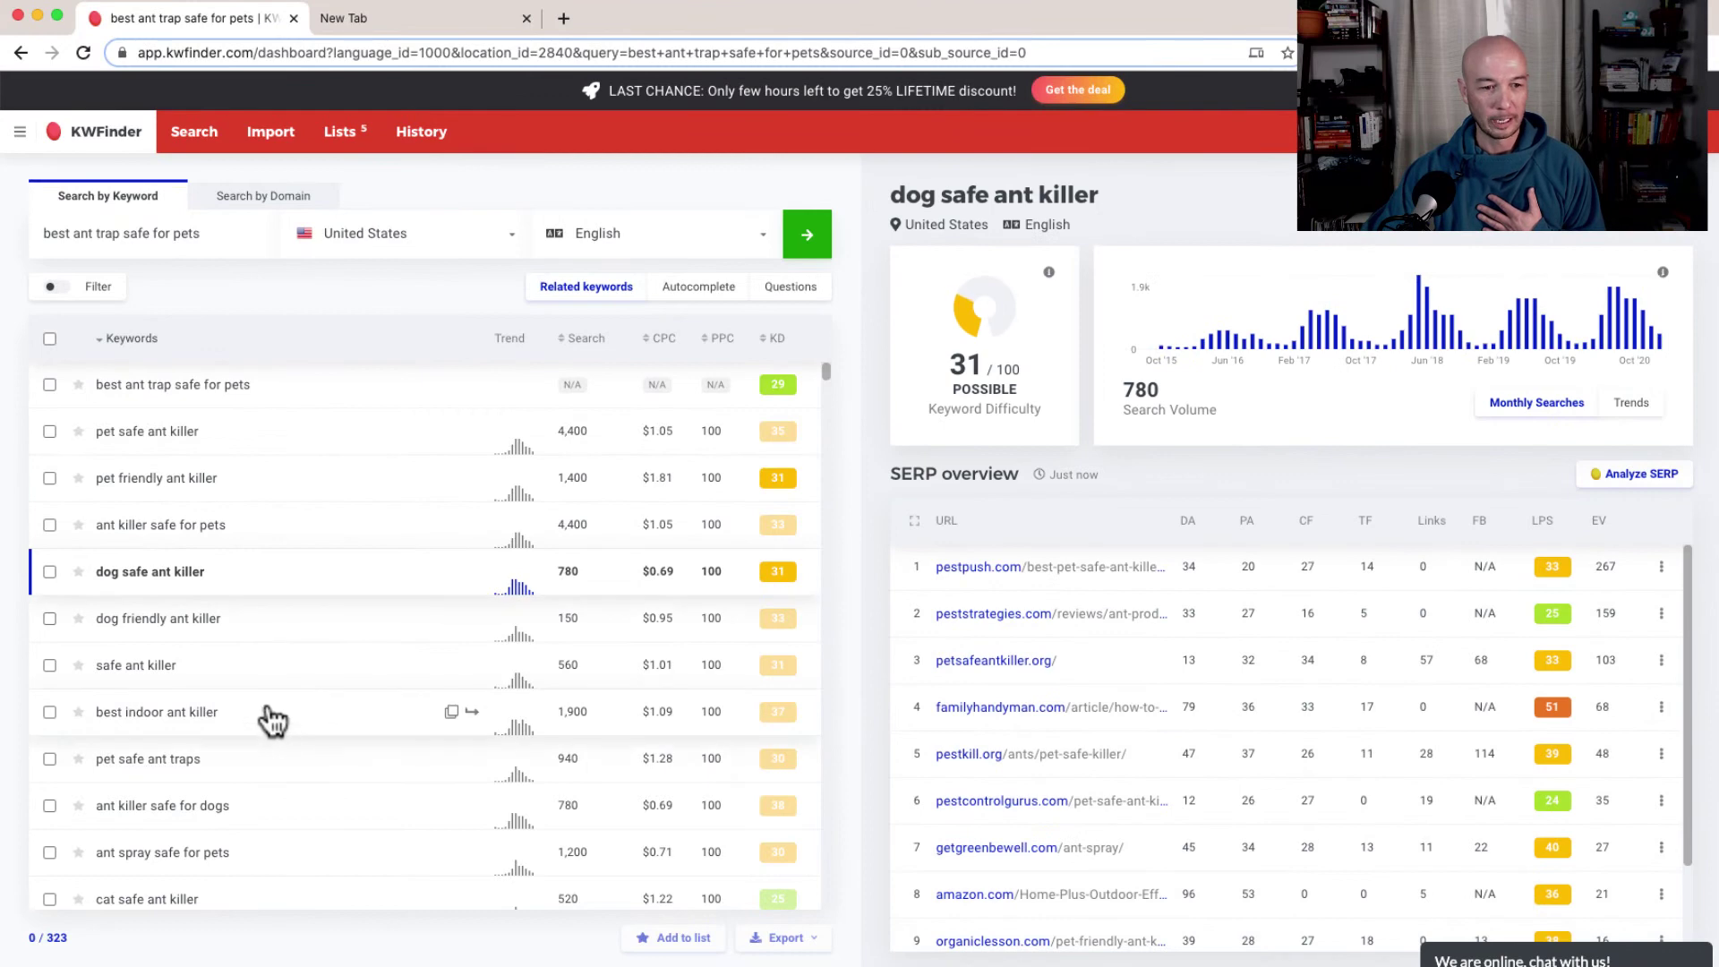
{"action": "left_click", "coordinate": [229, 716]}
Step: Update the keyword difficulty of "cat safe ant killer" and "ant traps safe for cats", and compare the two keywords' ranking pages
{"action": "scroll", "coordinate": [287, 729], "scroll_direction": "down", "scroll_amount": 1}
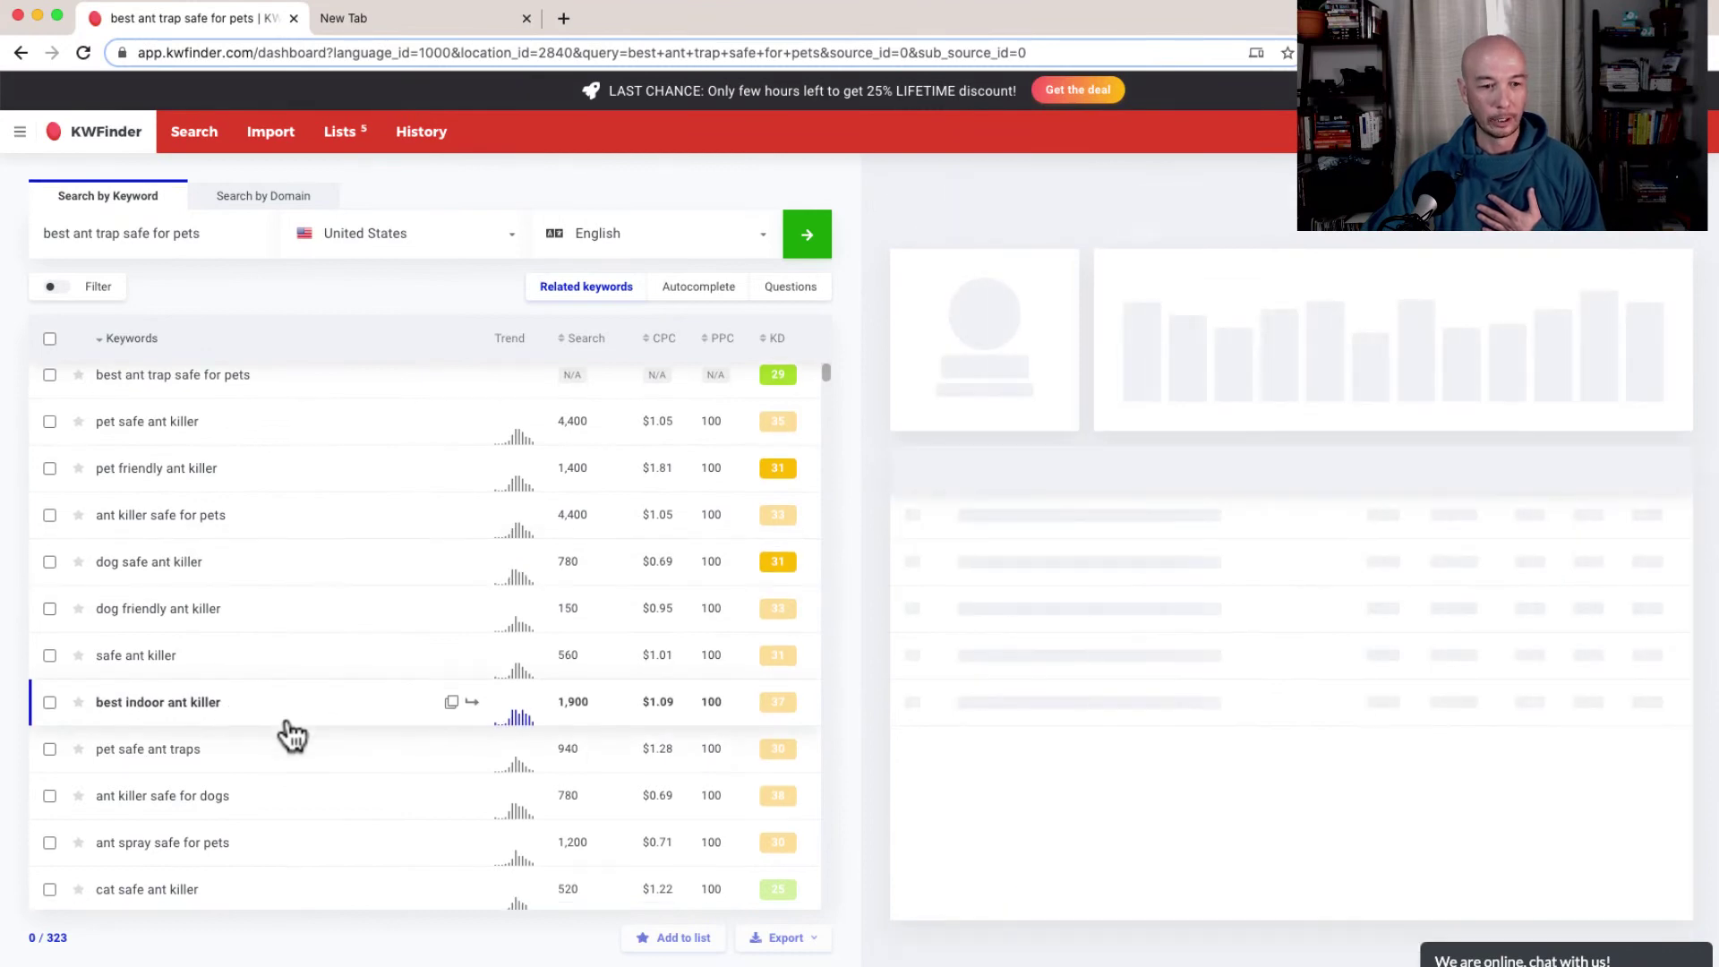
{"action": "scroll", "coordinate": [289, 721], "scroll_direction": "down", "scroll_amount": 1}
{"action": "scroll", "coordinate": [289, 689], "scroll_direction": "down", "scroll_amount": 3}
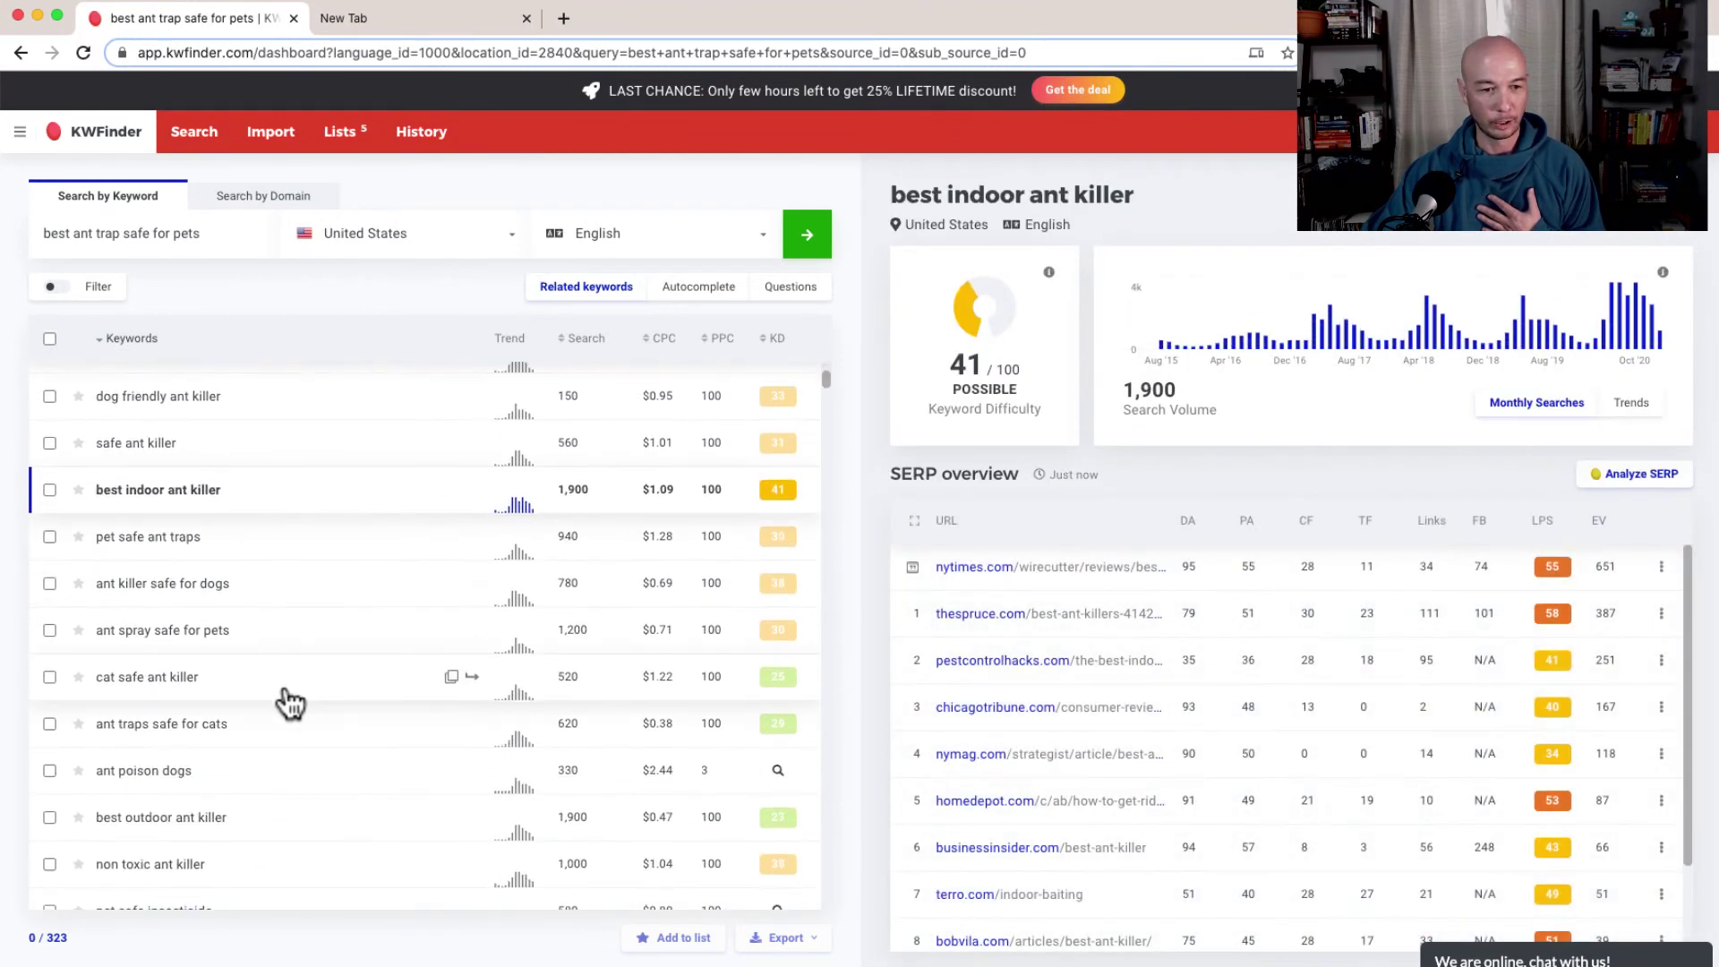
{"action": "left_click", "coordinate": [215, 692]}
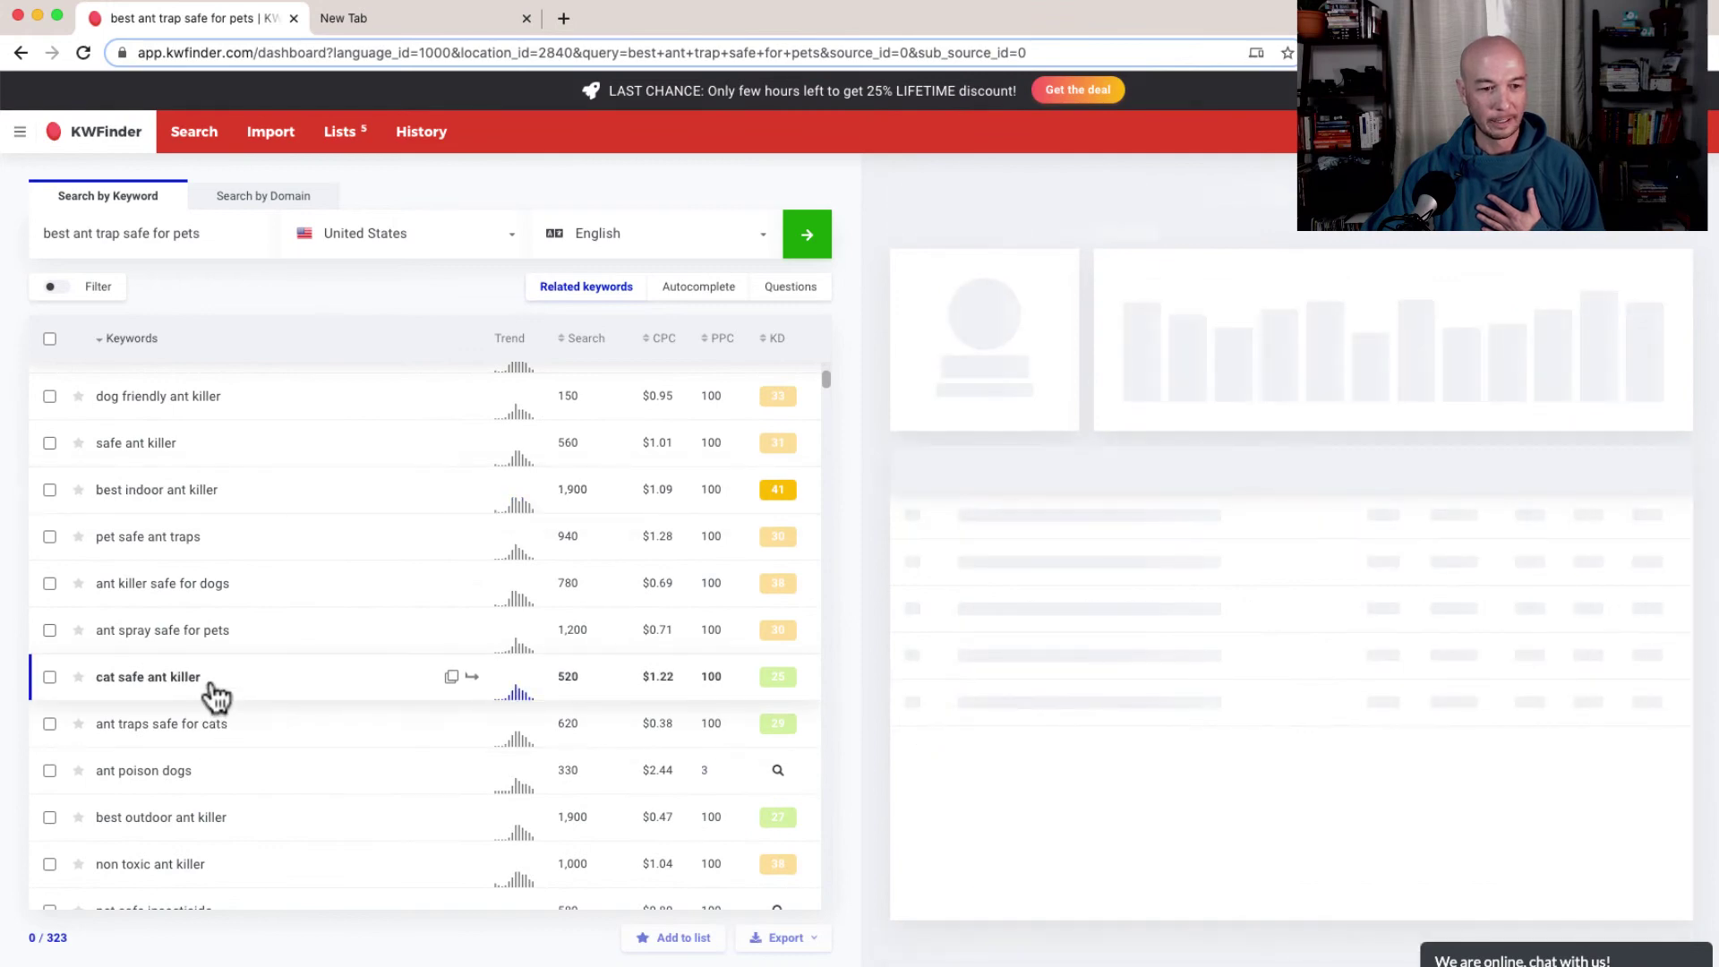
{"action": "left_click", "coordinate": [256, 737]}
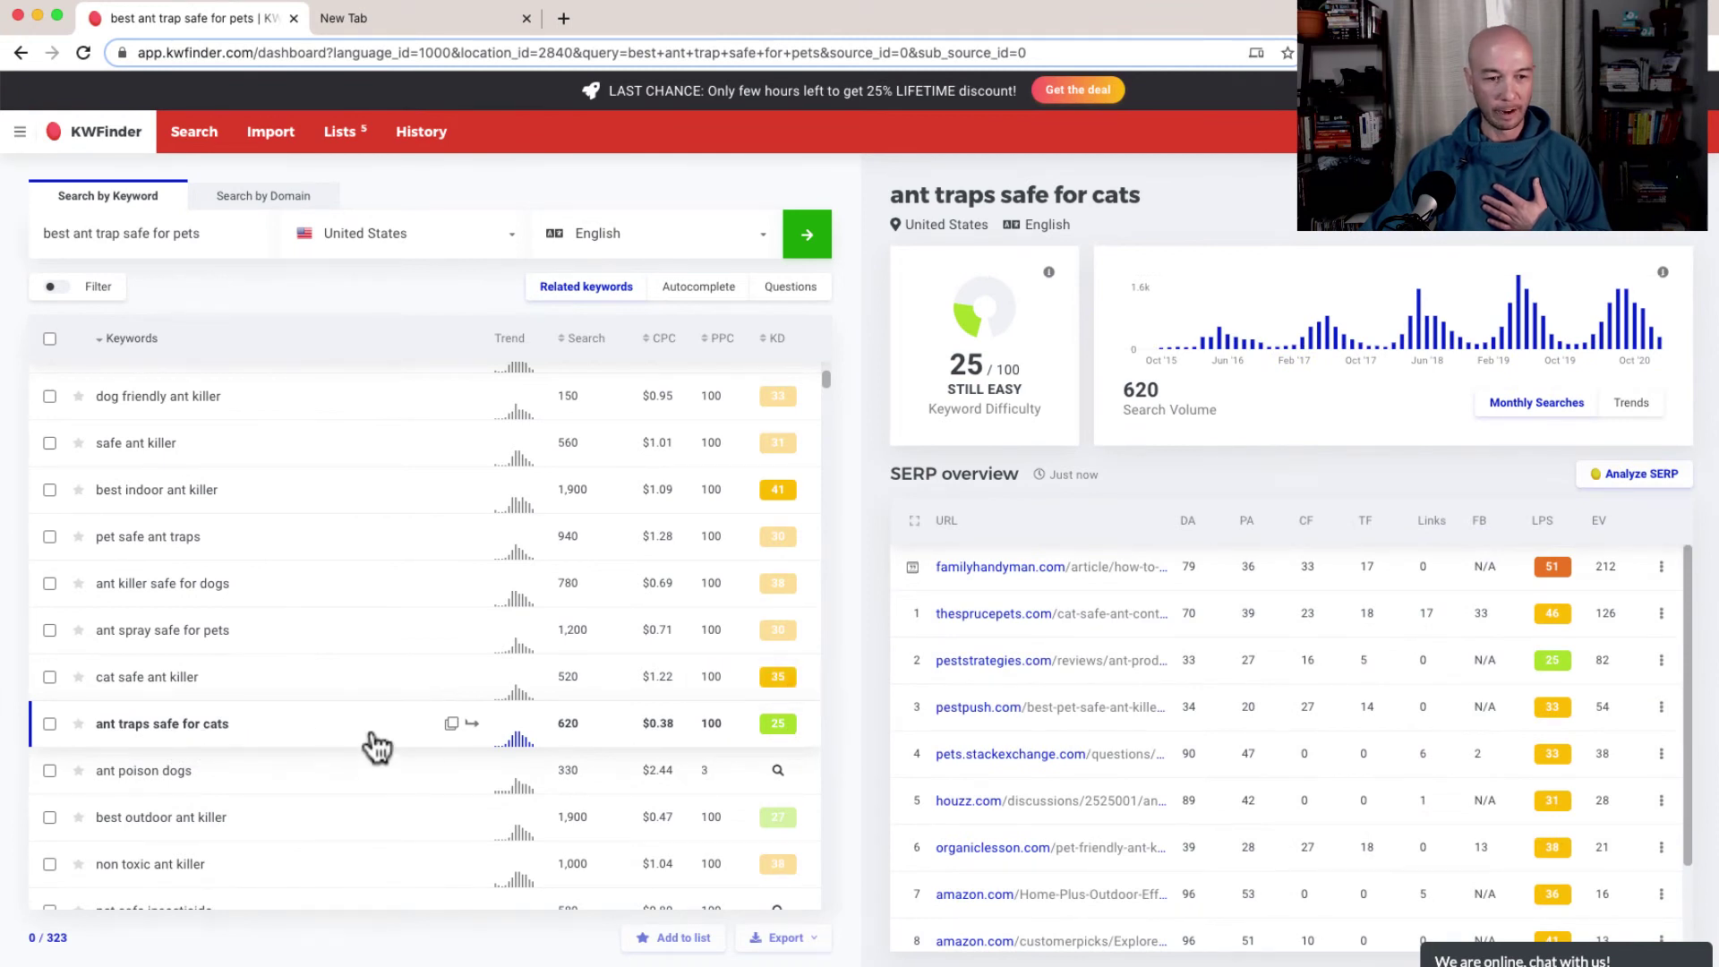
{"action": "left_click", "coordinate": [302, 689]}
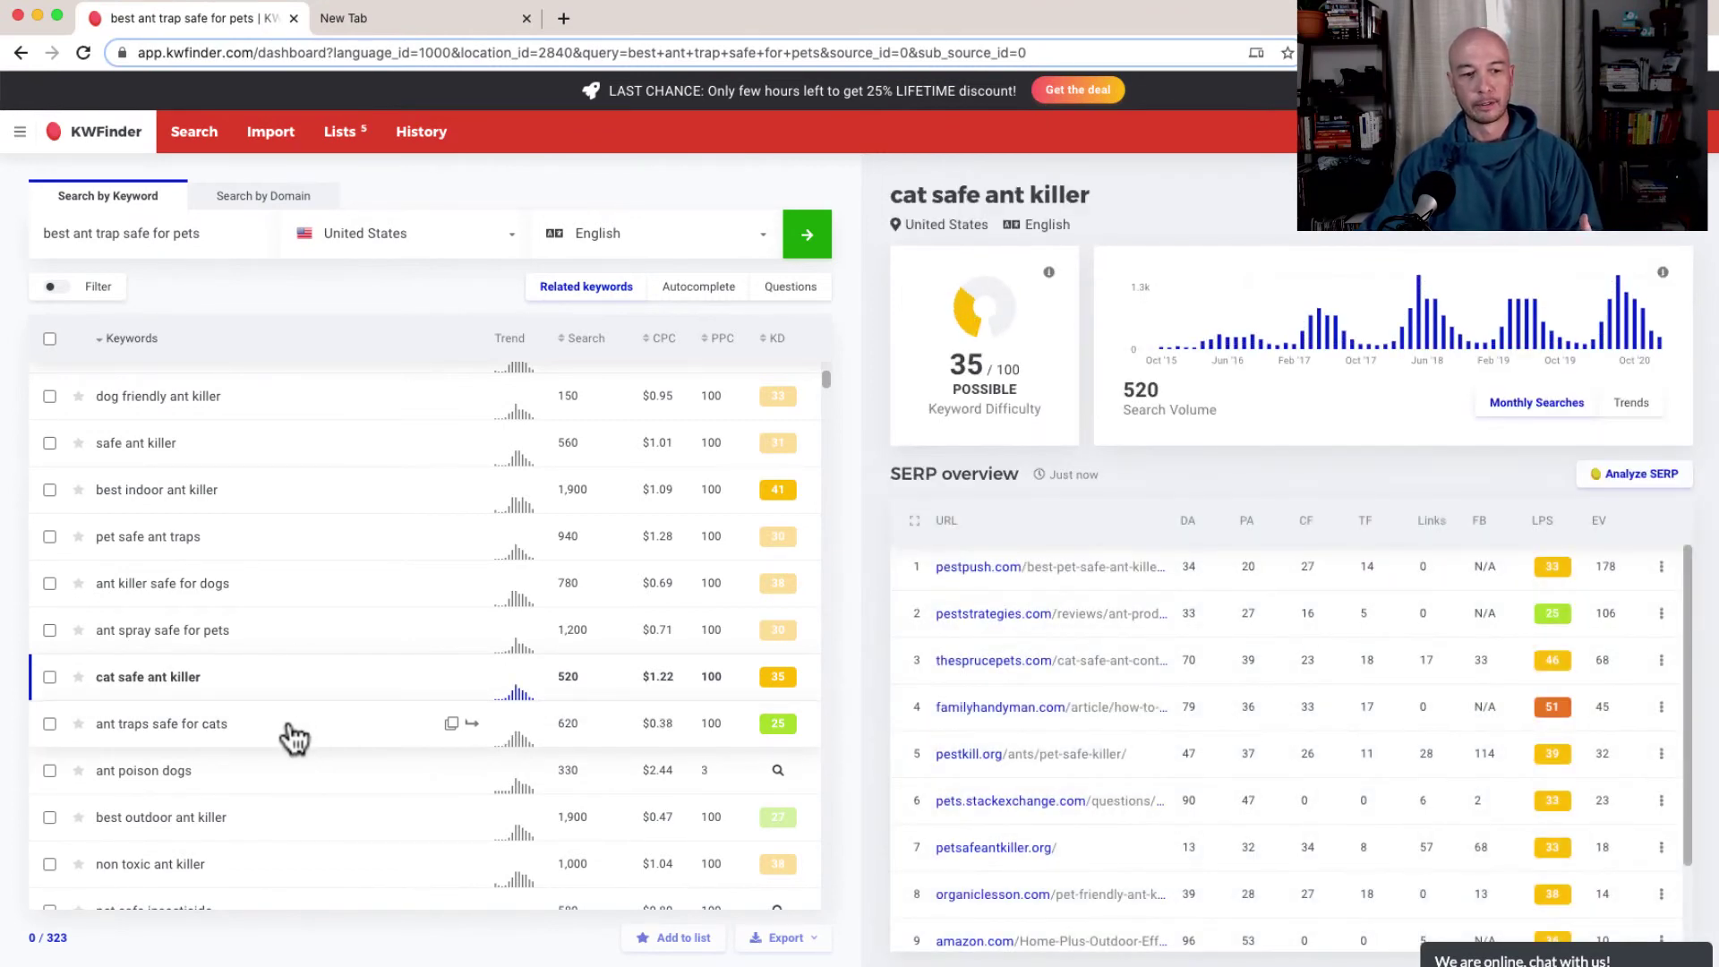
{"action": "left_click", "coordinate": [293, 732]}
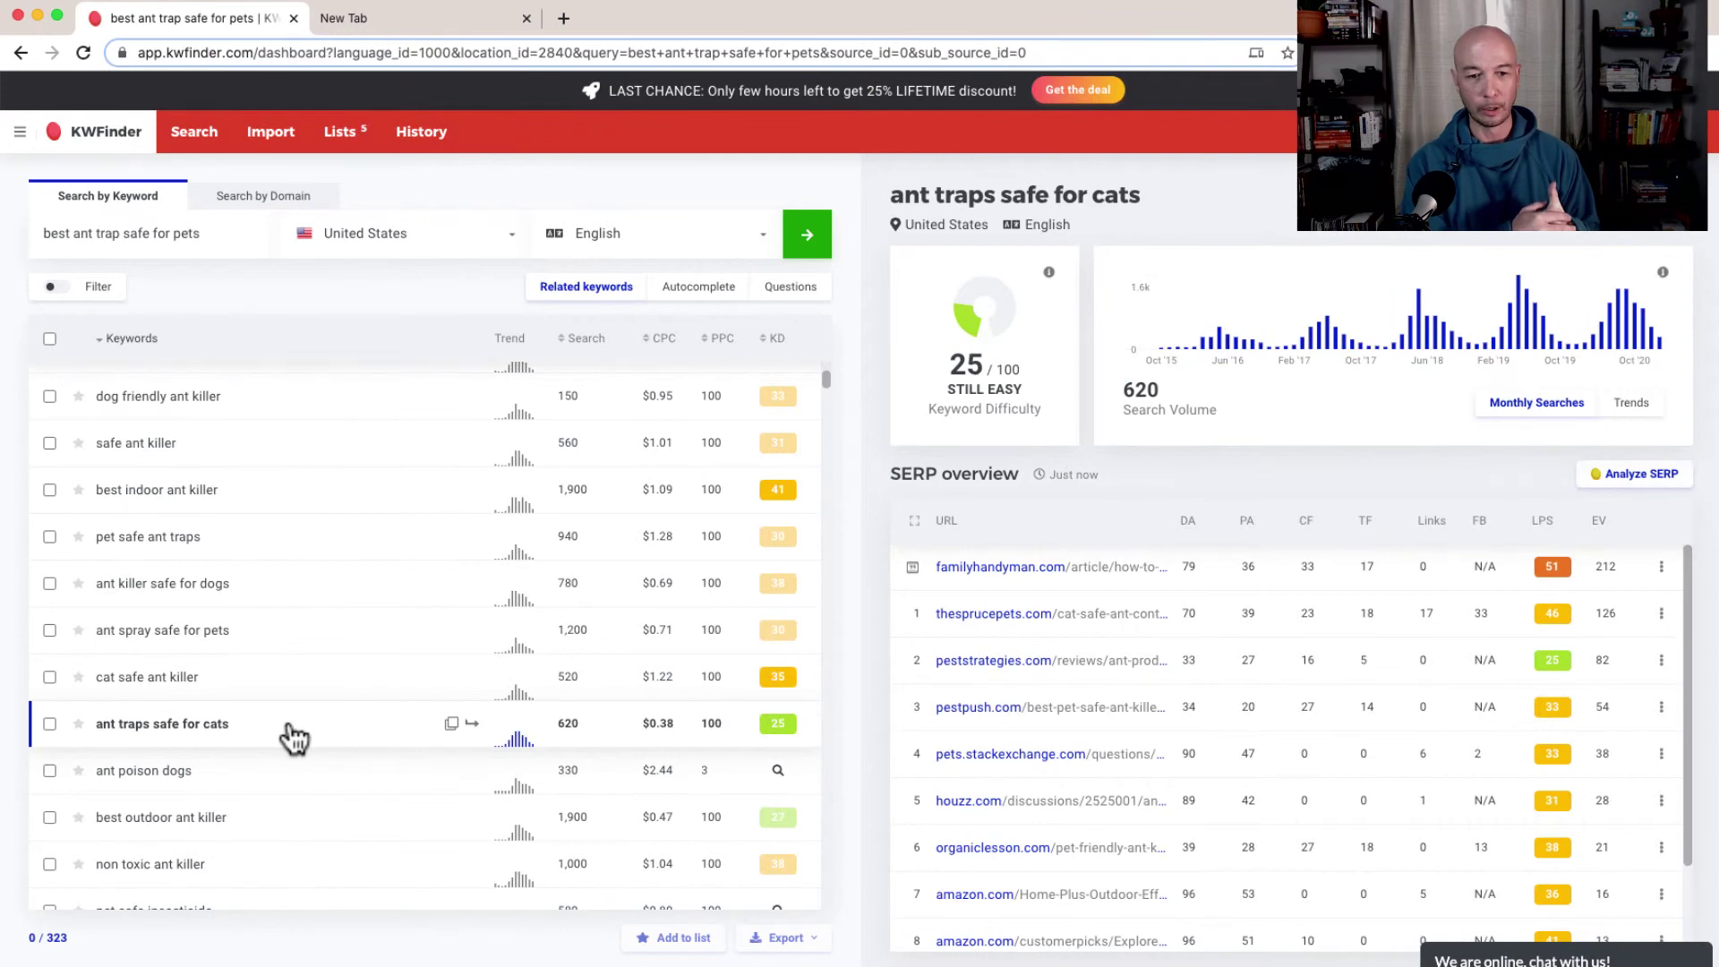
{"action": "left_click", "coordinate": [258, 694]}
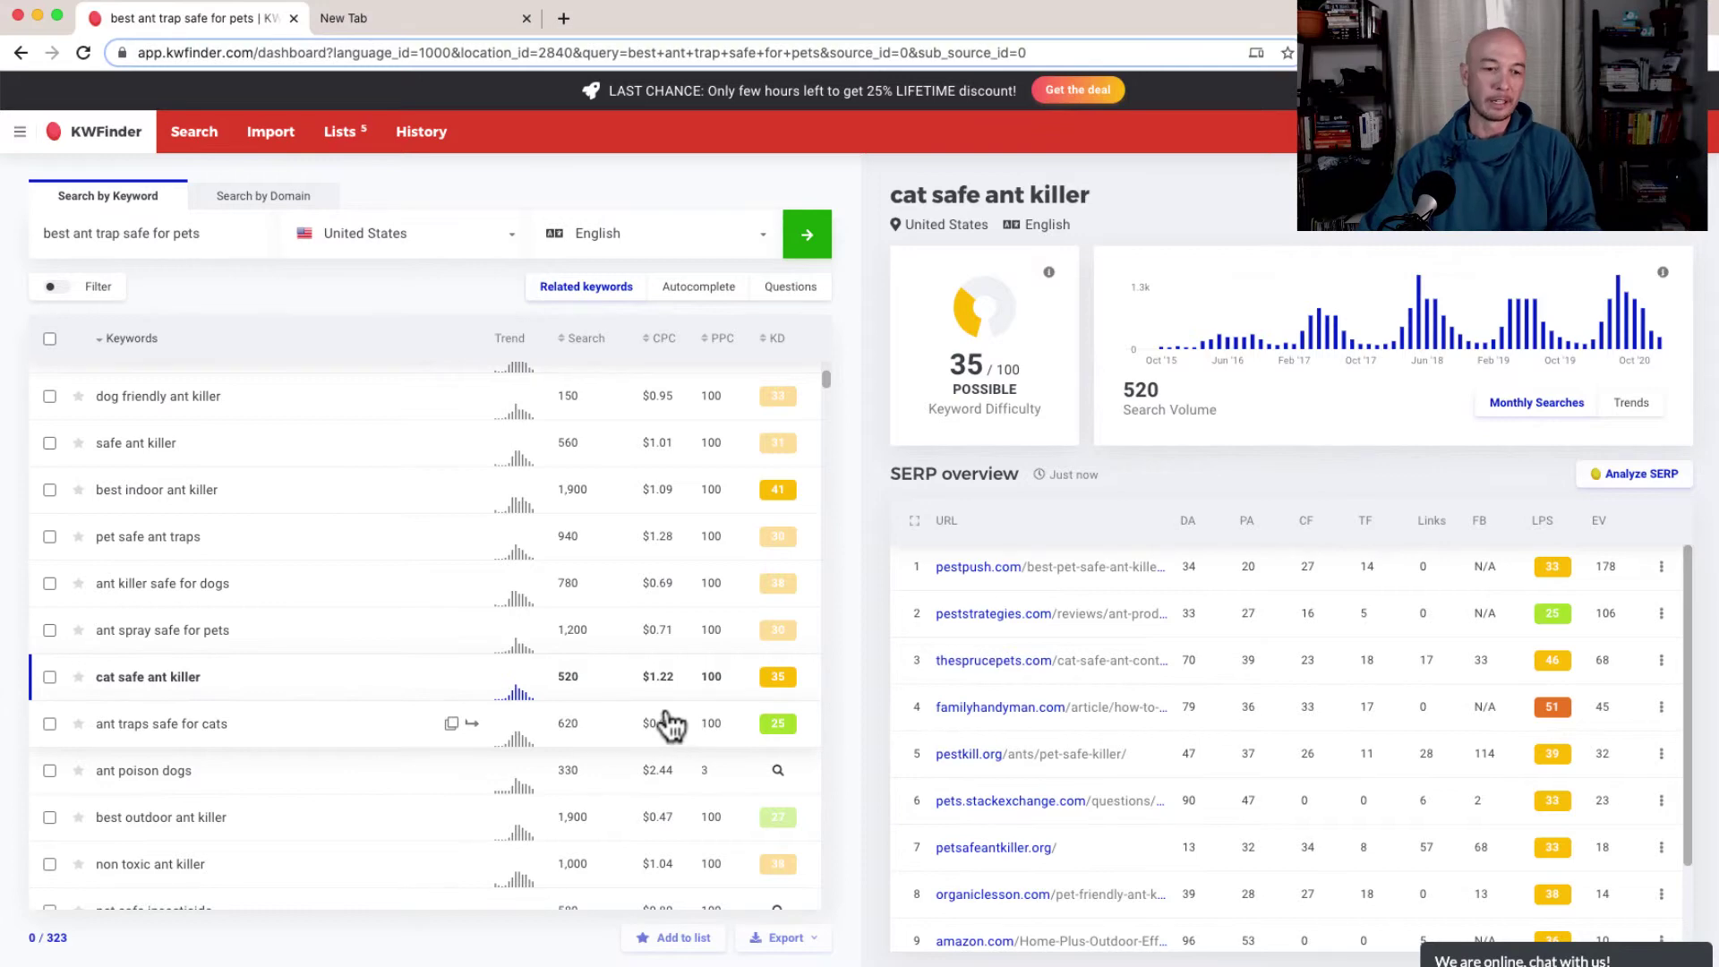
{"action": "left_click", "coordinate": [258, 742]}
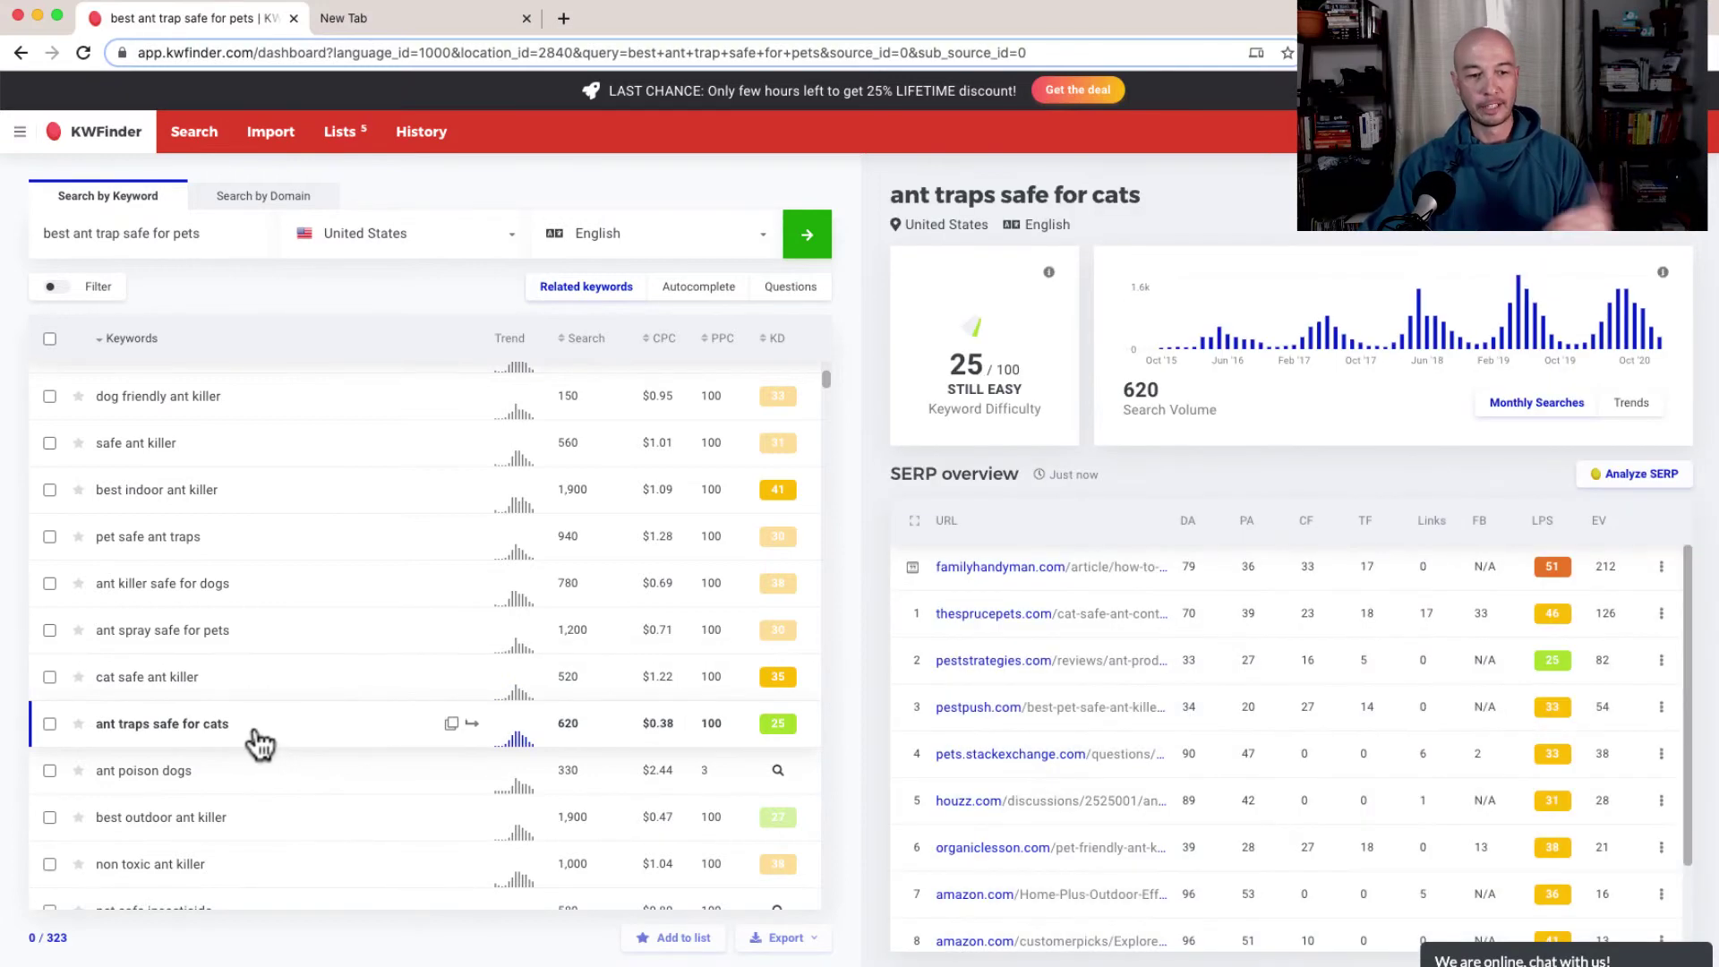
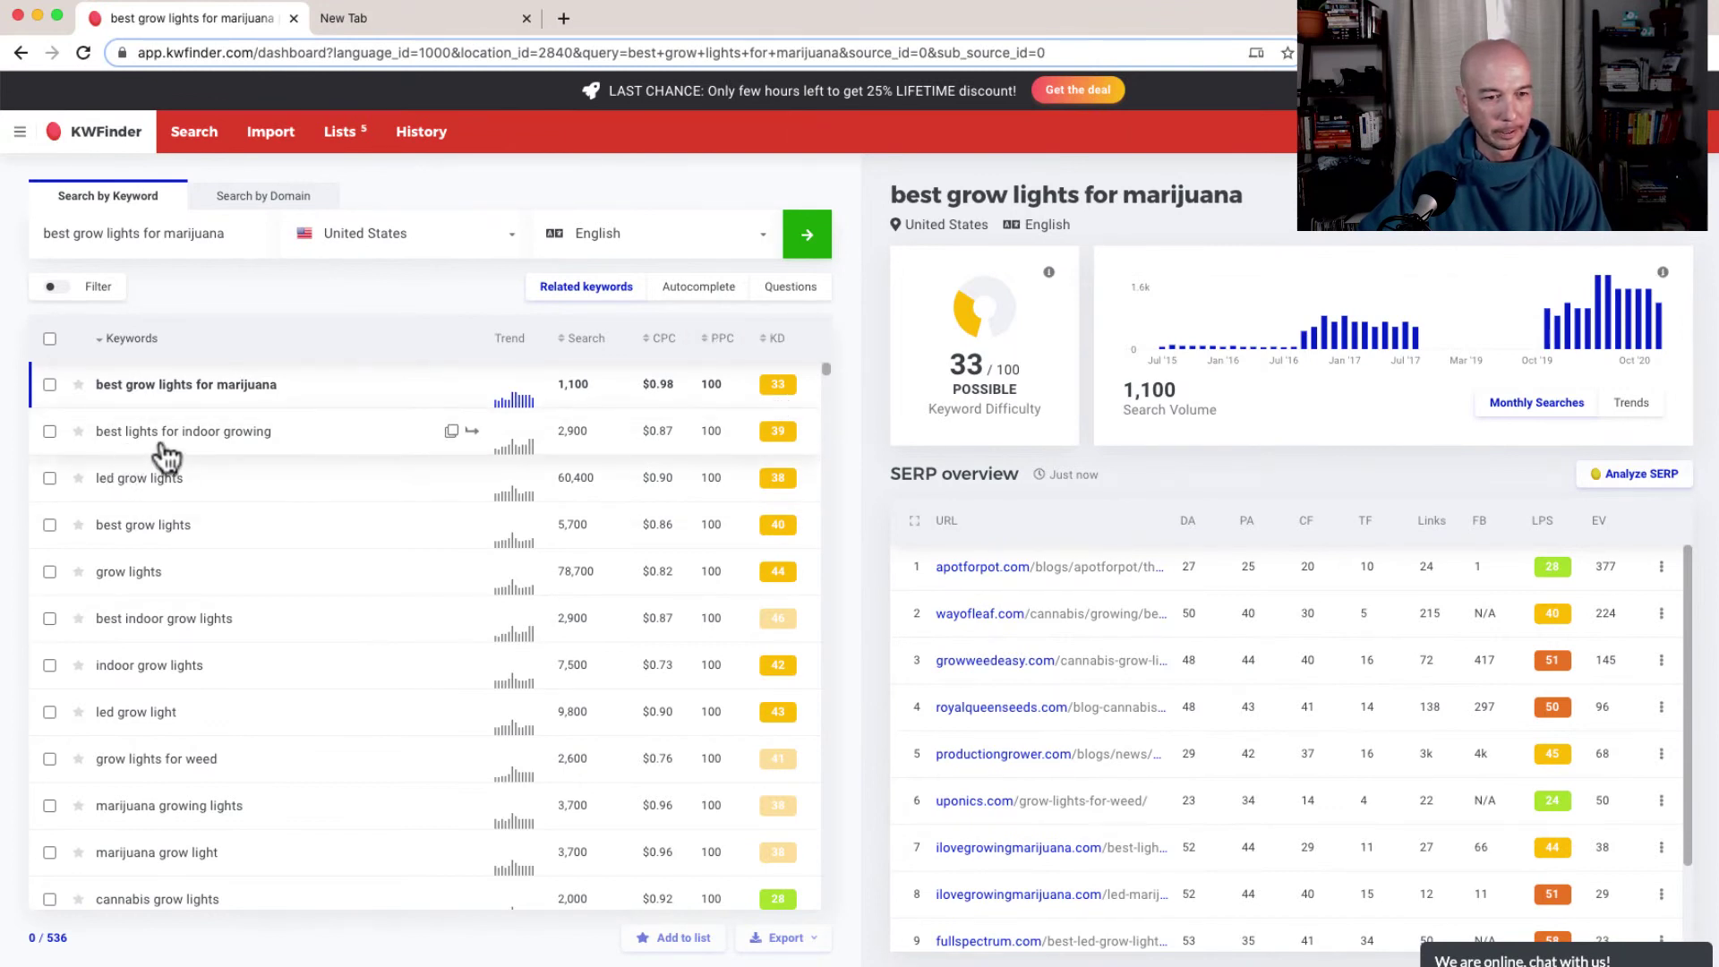
Step: Review the related keywords for "best grow lights for marijuana", with their search volumes and difficulty scores
{"action": "scroll", "coordinate": [299, 499], "scroll_direction": "down", "scroll_amount": 1}
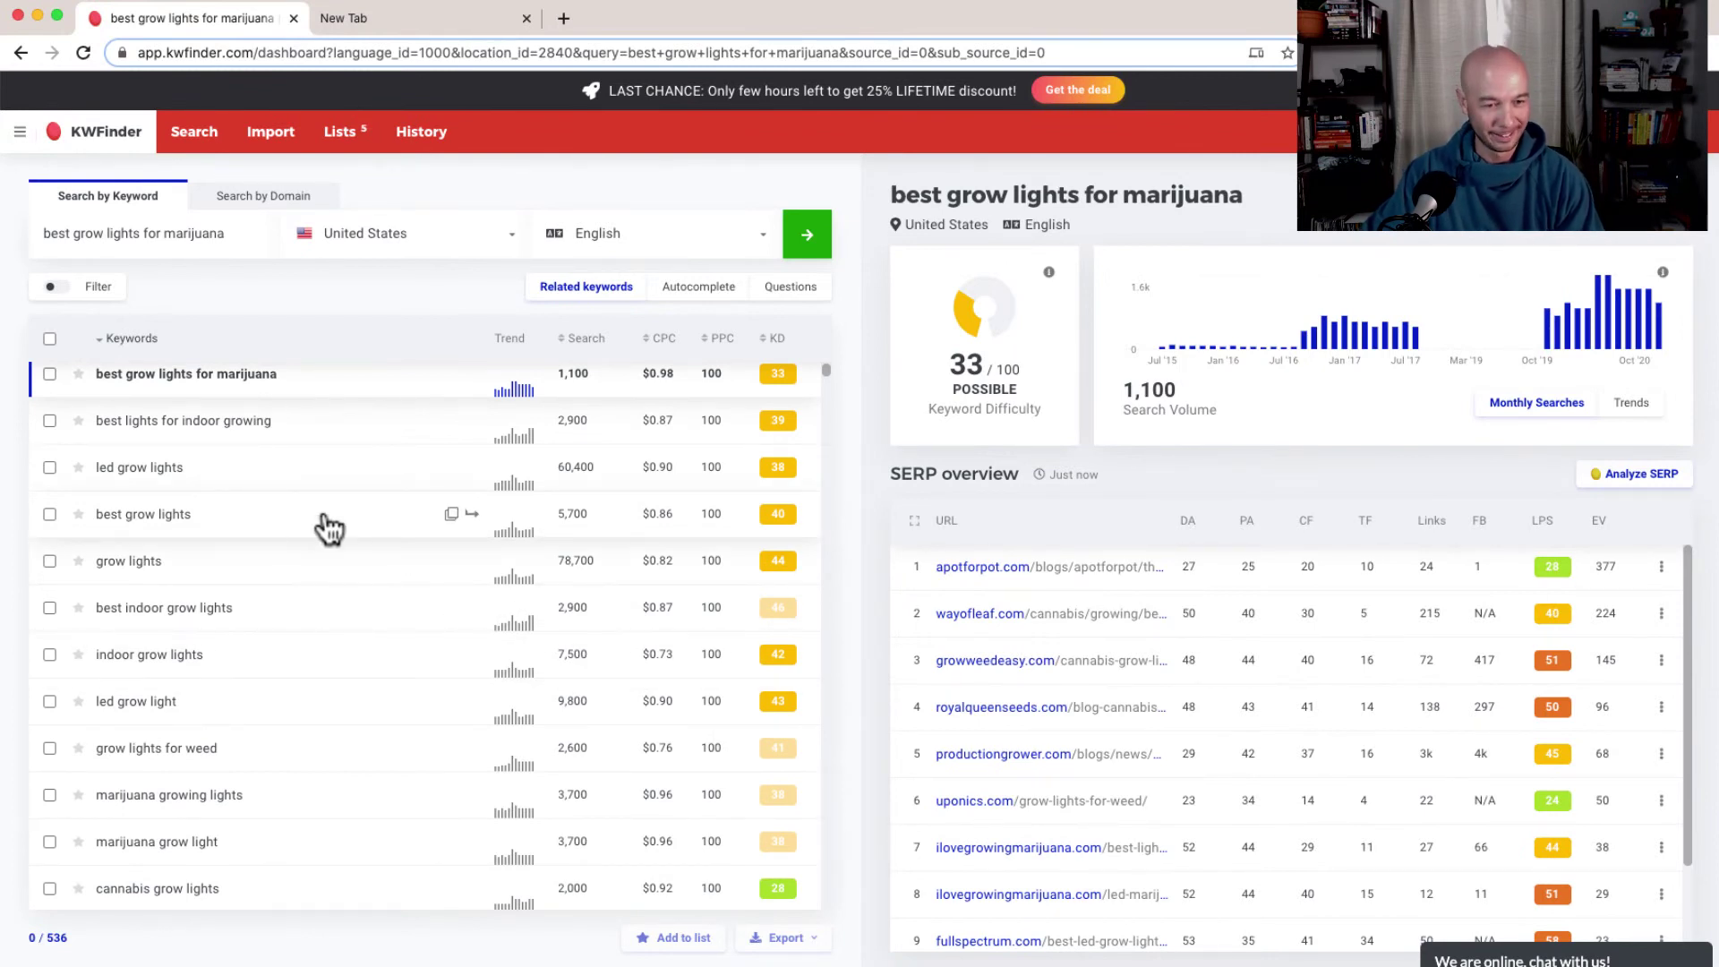
{"action": "scroll", "coordinate": [330, 529], "scroll_direction": "up", "scroll_amount": 1}
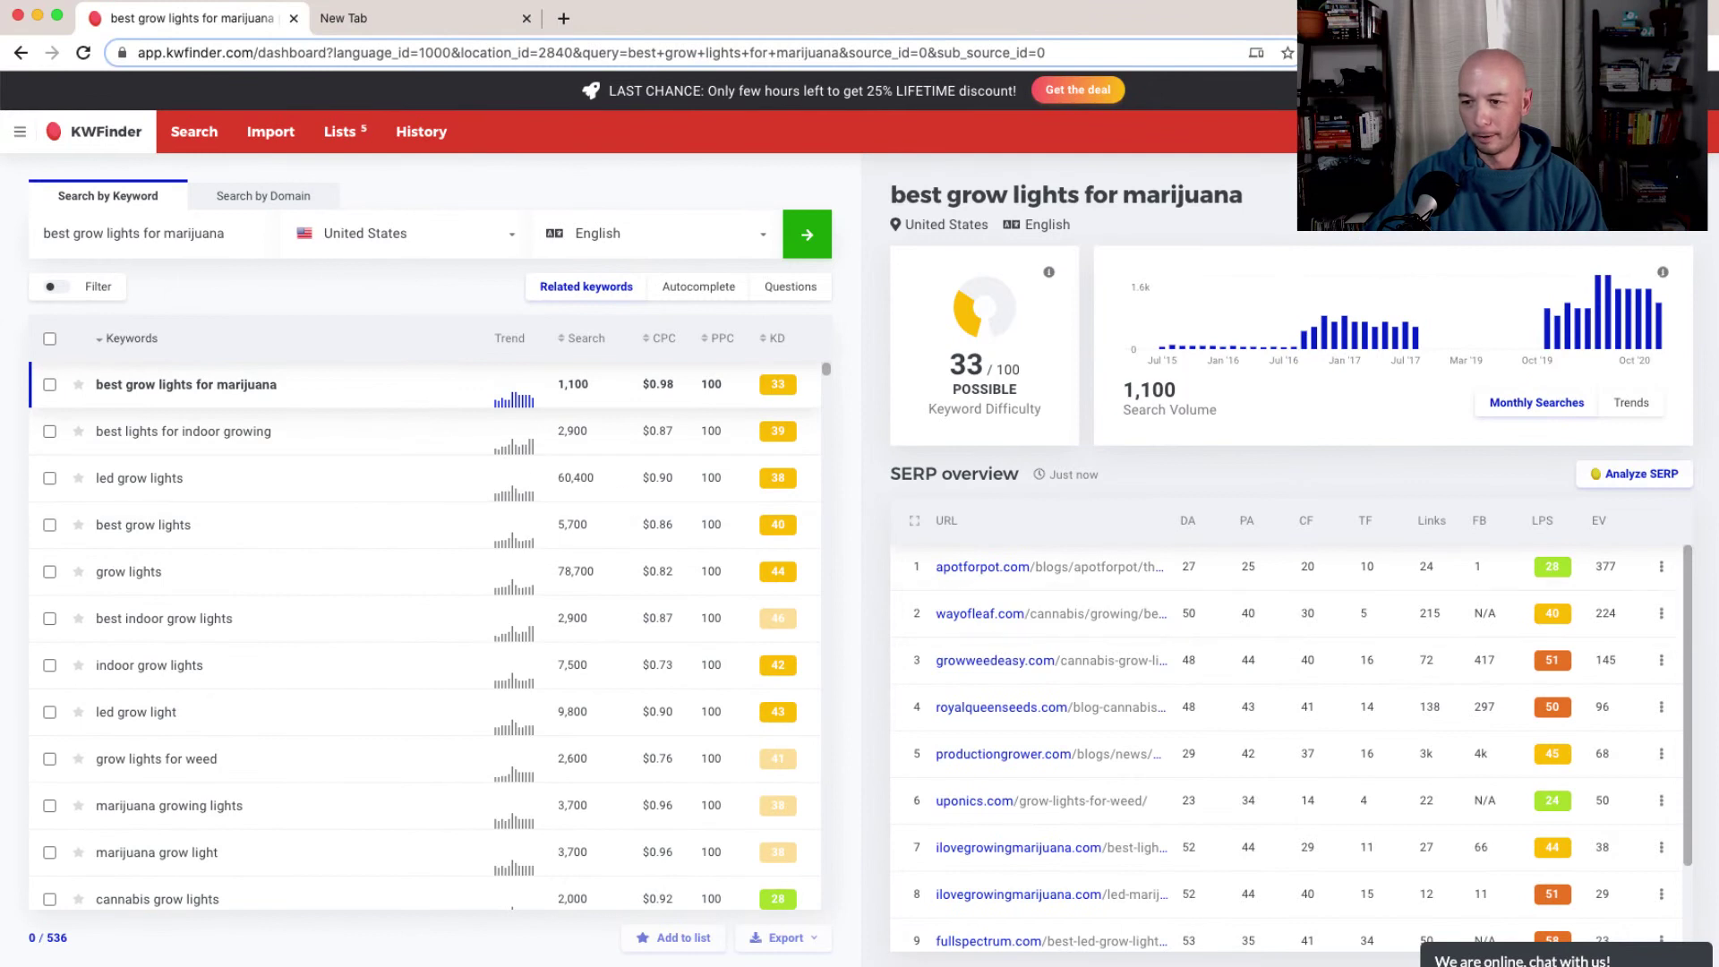
{"action": "scroll", "coordinate": [433, 713], "scroll_direction": "down", "scroll_amount": 4}
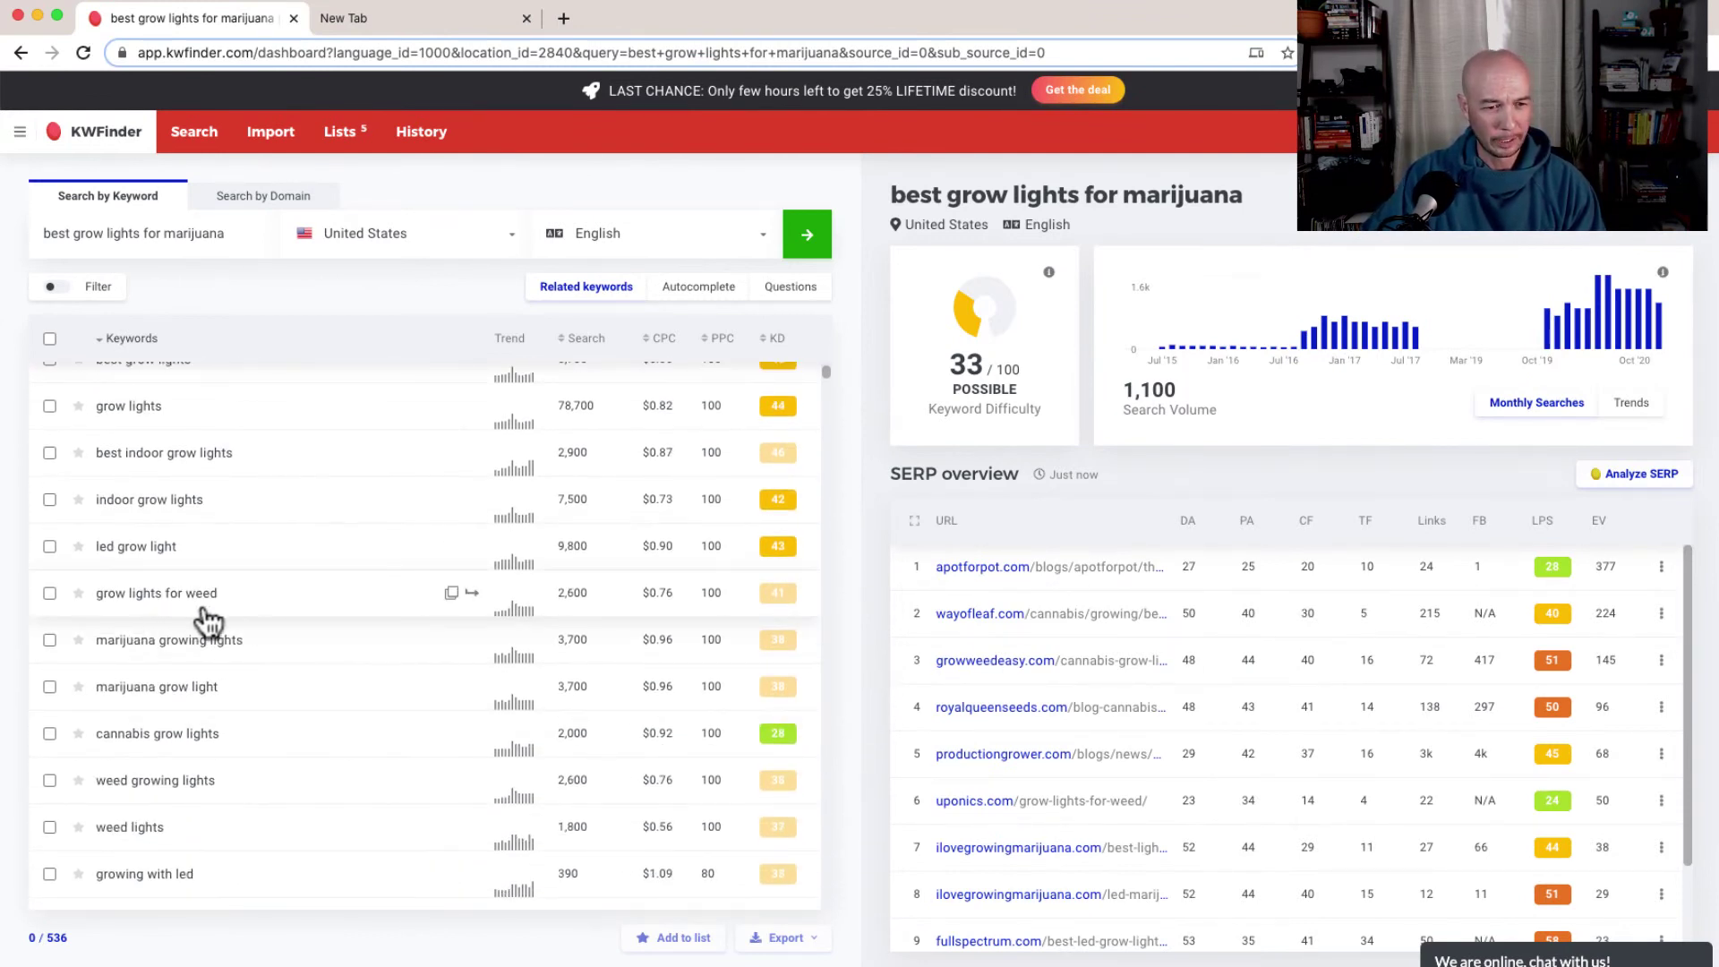
{"action": "scroll", "coordinate": [287, 694], "scroll_direction": "down", "scroll_amount": 6}
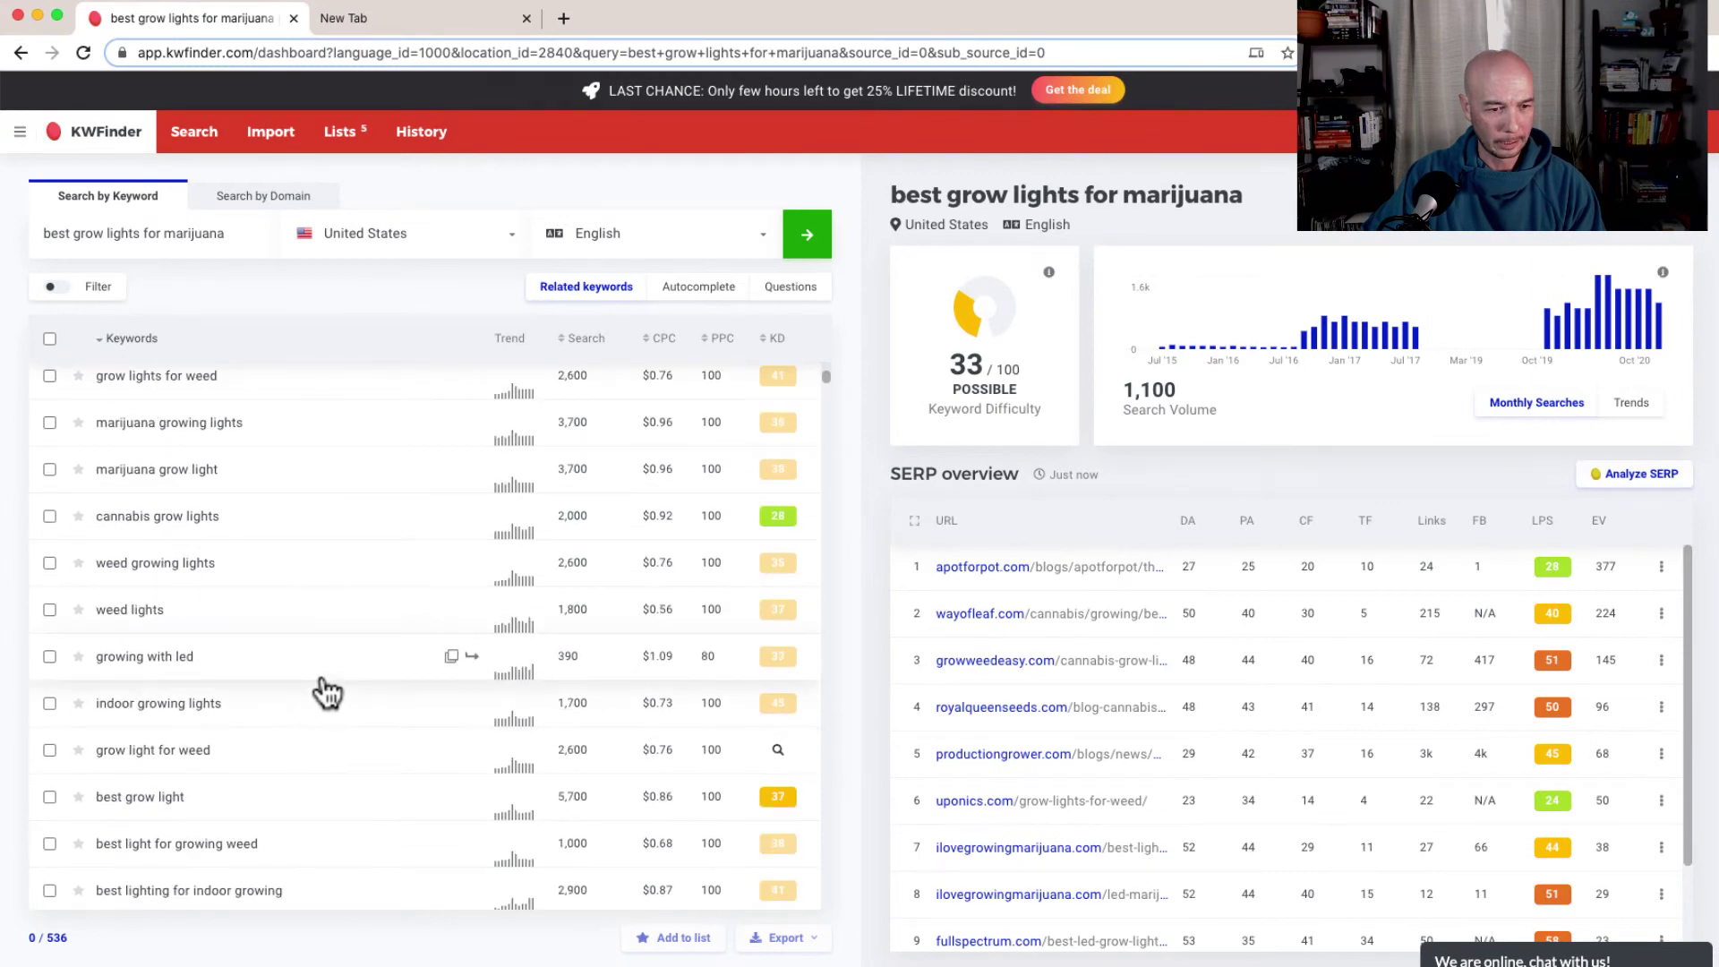
{"action": "scroll", "coordinate": [324, 691], "scroll_direction": "down", "scroll_amount": 6}
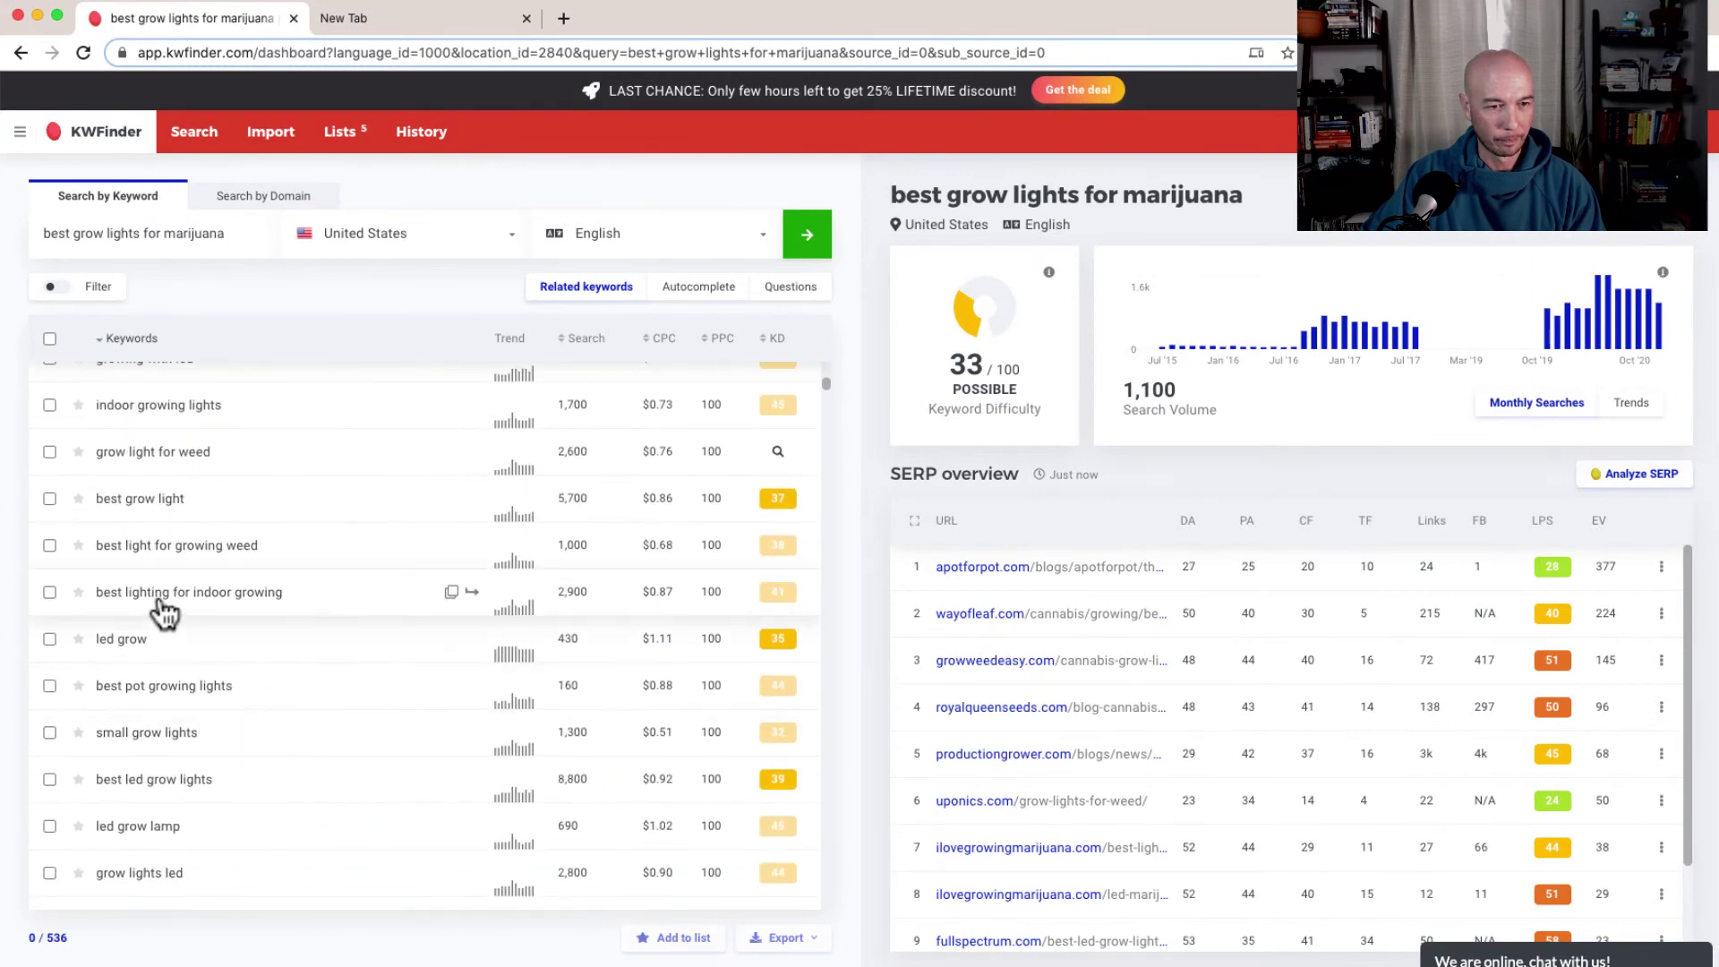
{"action": "scroll", "coordinate": [344, 707], "scroll_direction": "up", "scroll_amount": 7}
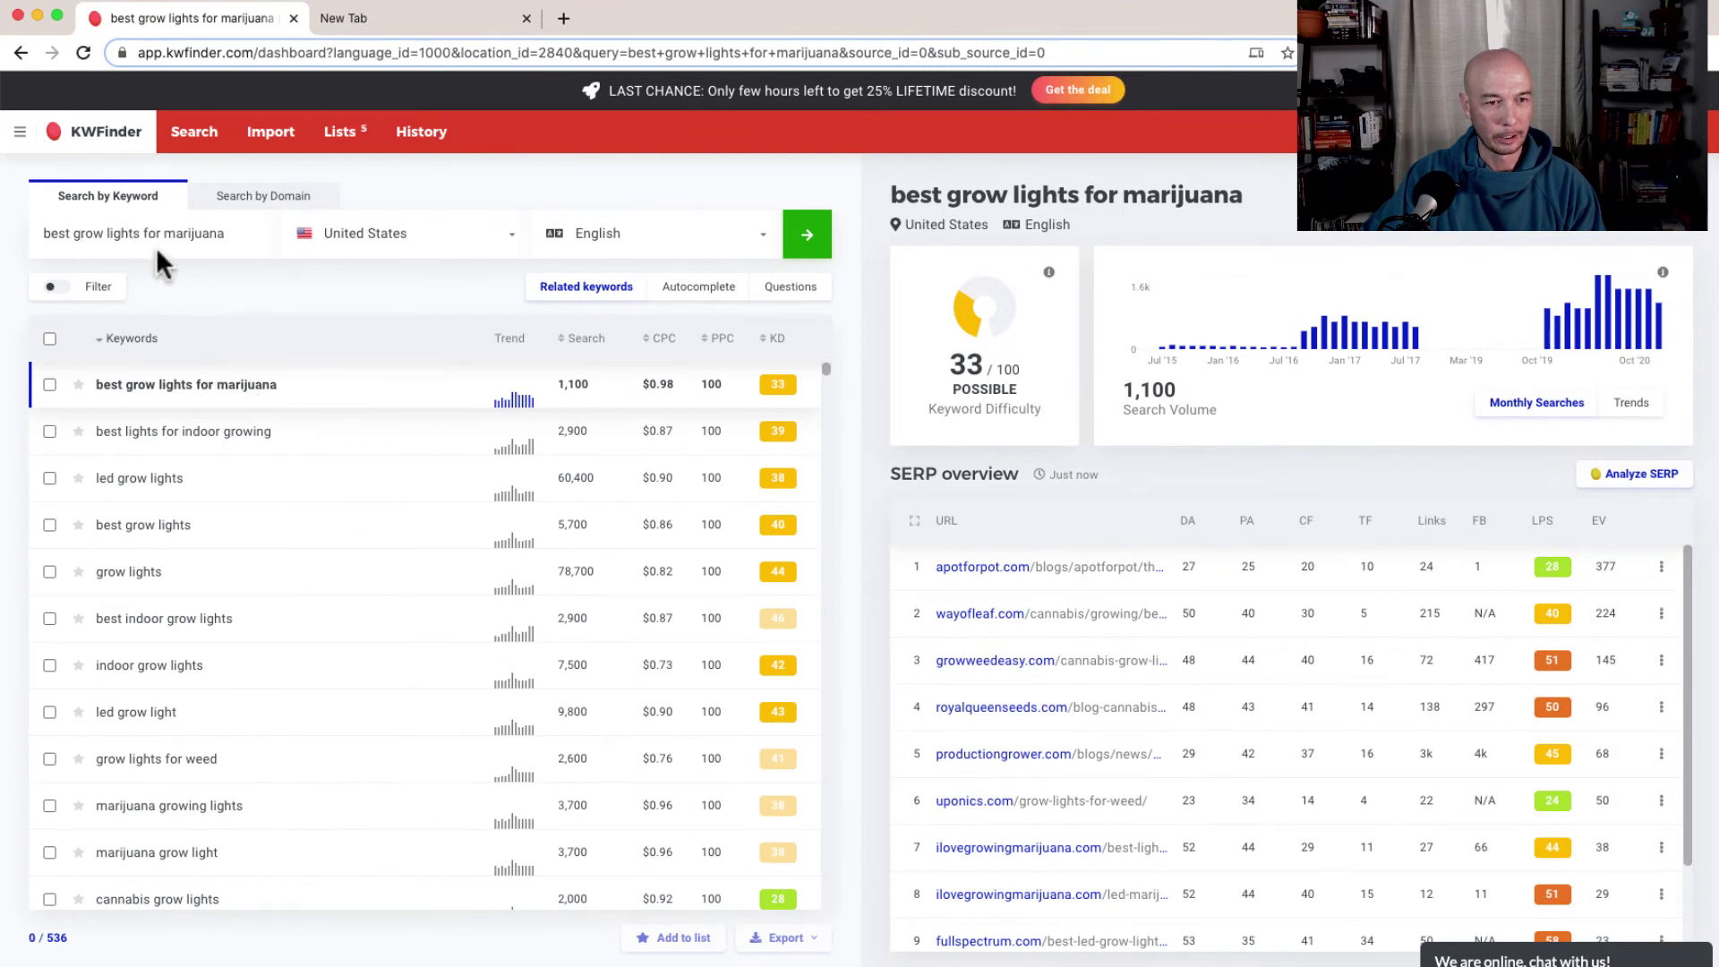
Step: Run a new keyword search for "marijuana hydroponics" and browse its related keywords
{"action": "left_click_drag", "start_coordinate": [74, 233], "coordinate": [140, 234]}
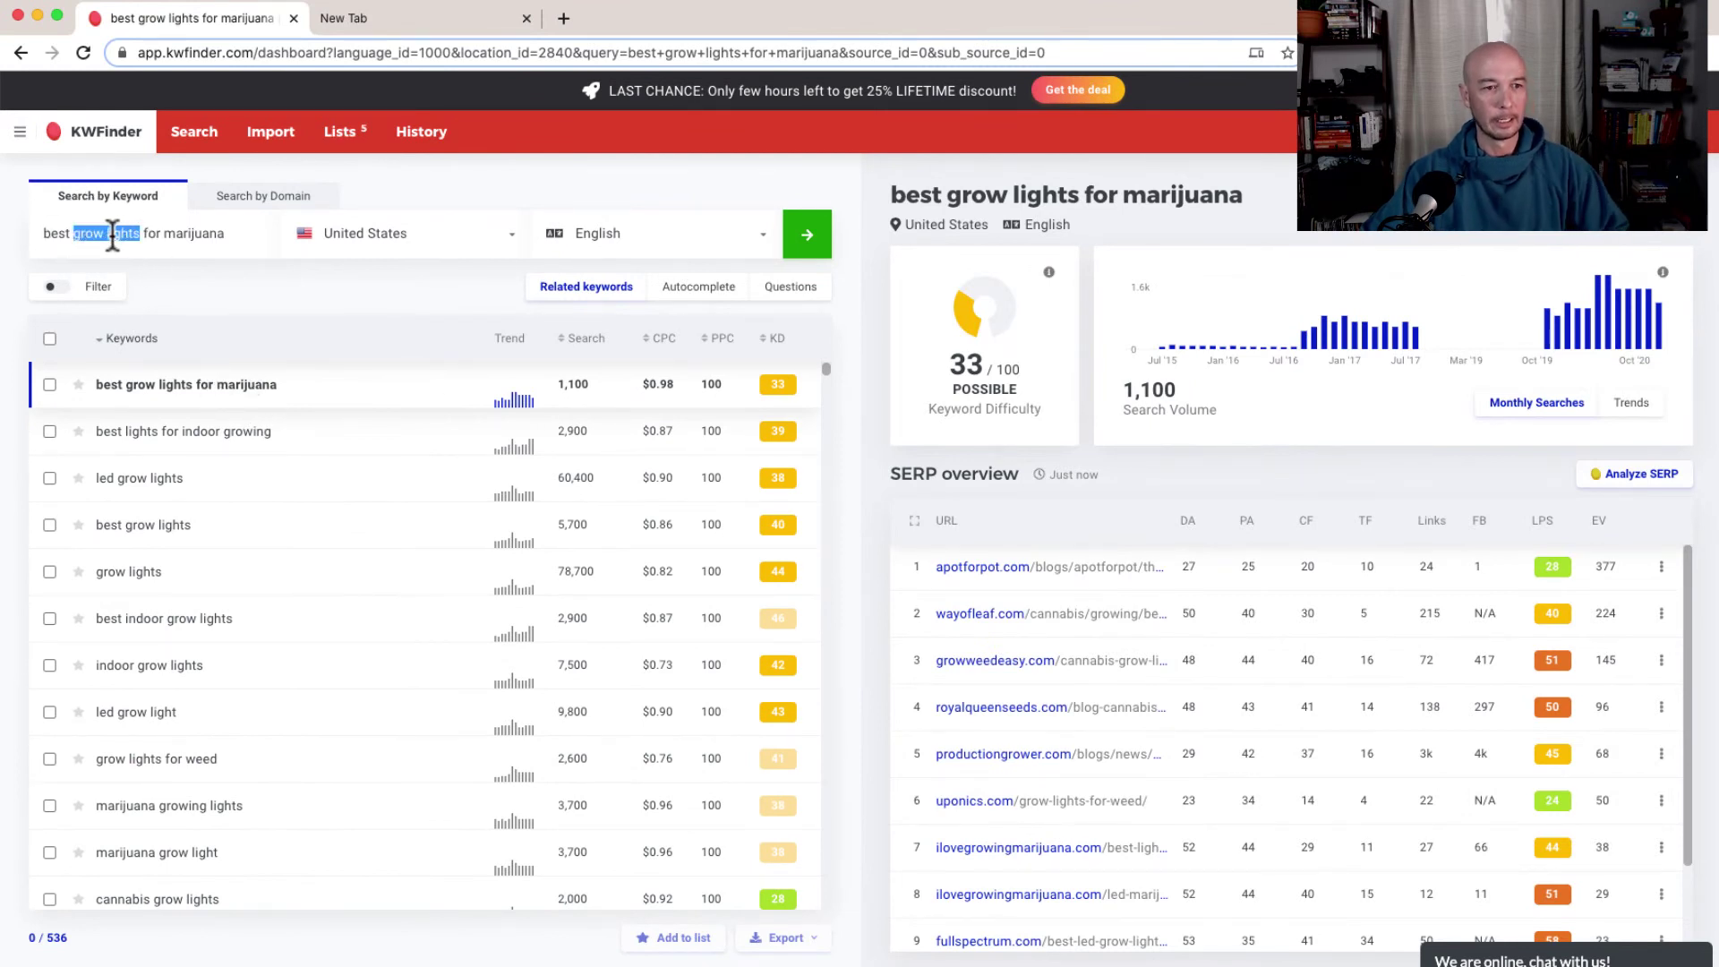
{"action": "left_click", "coordinate": [225, 234]}
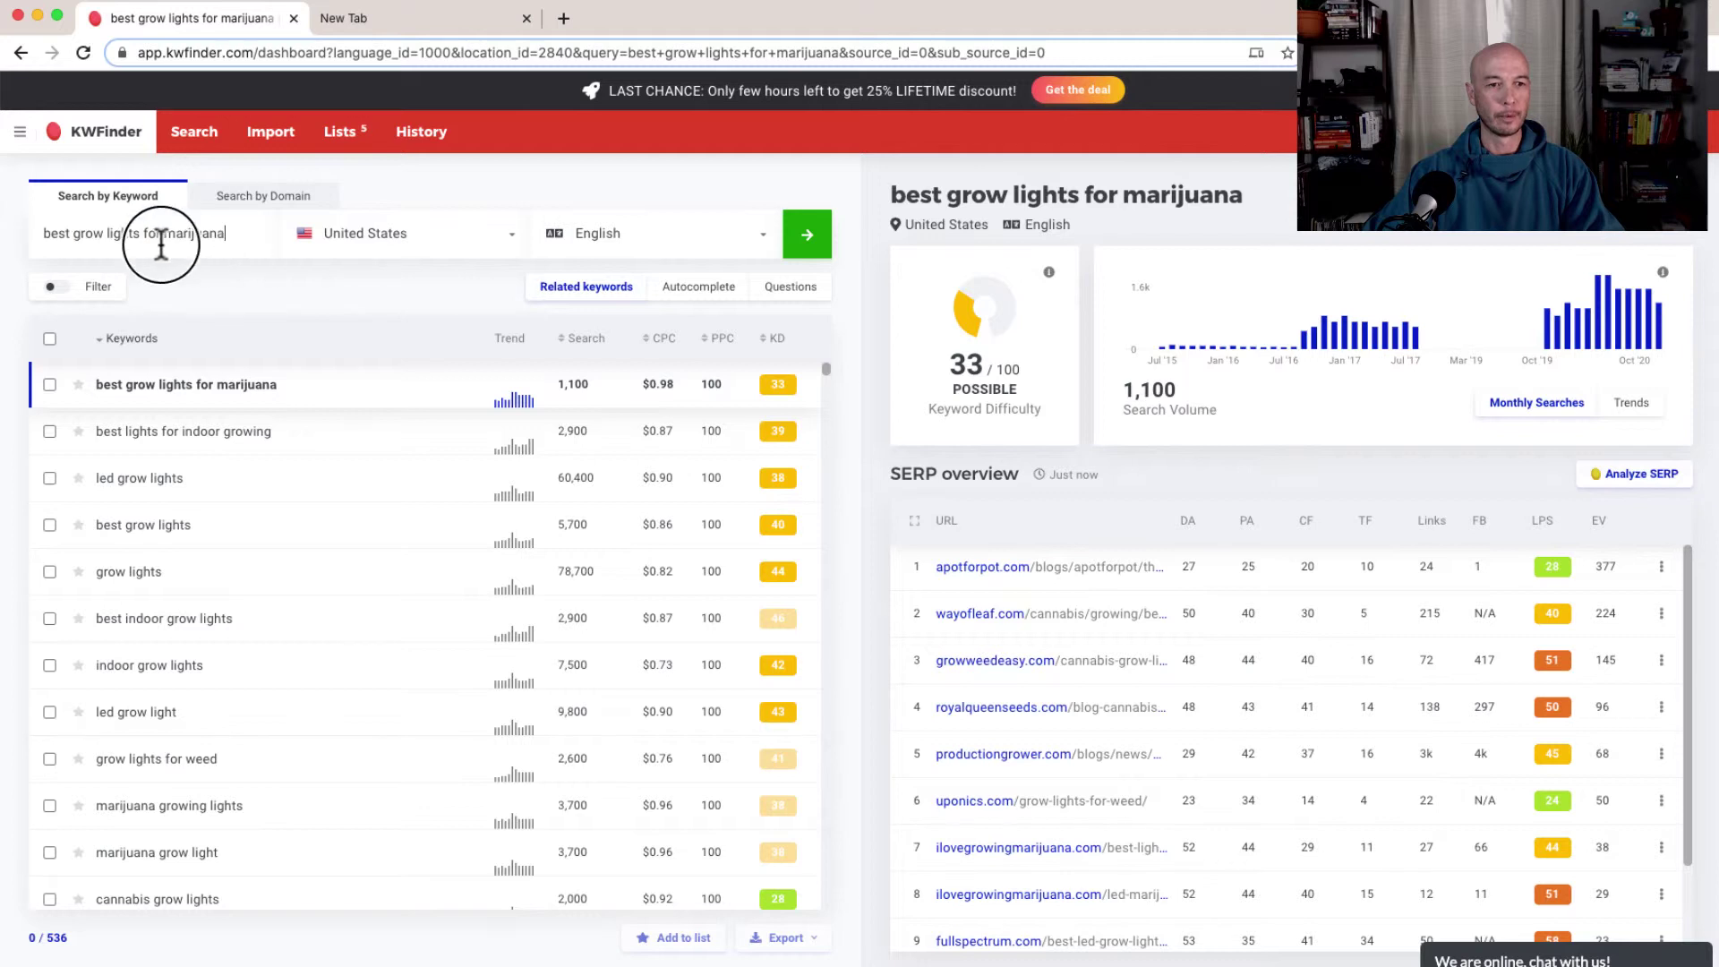
{"action": "key", "text": "super+a"}
{"action": "type", "text": "marijuana"}
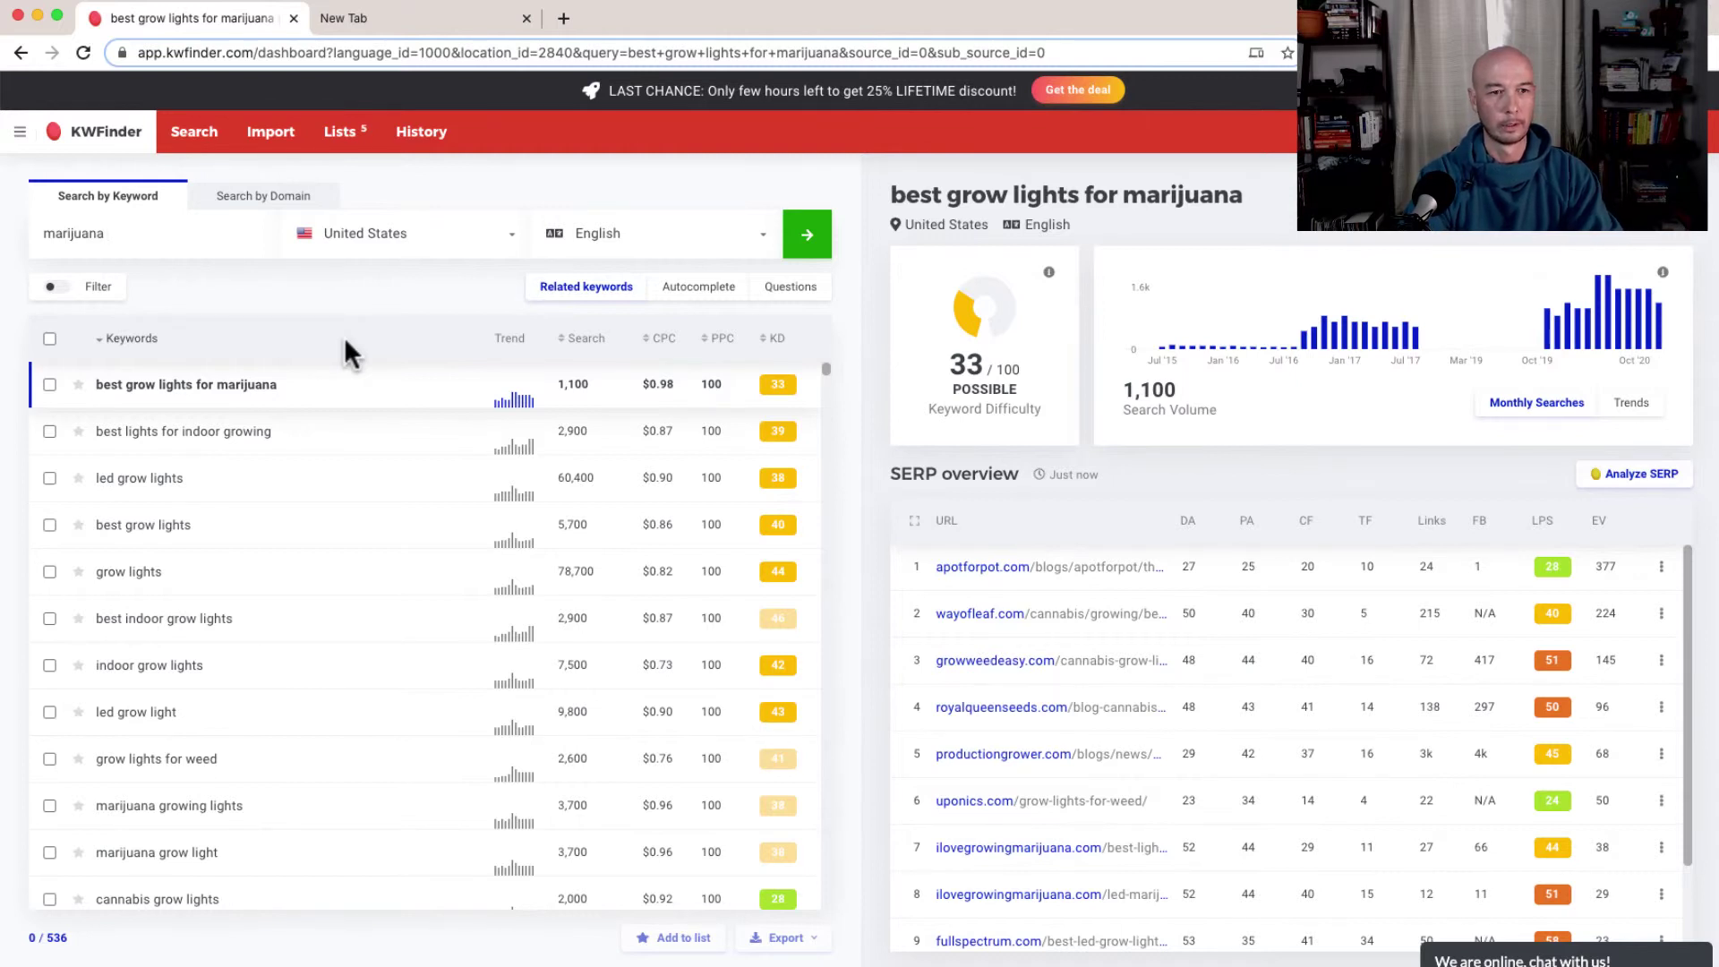
{"action": "type", "text": "hydro"}
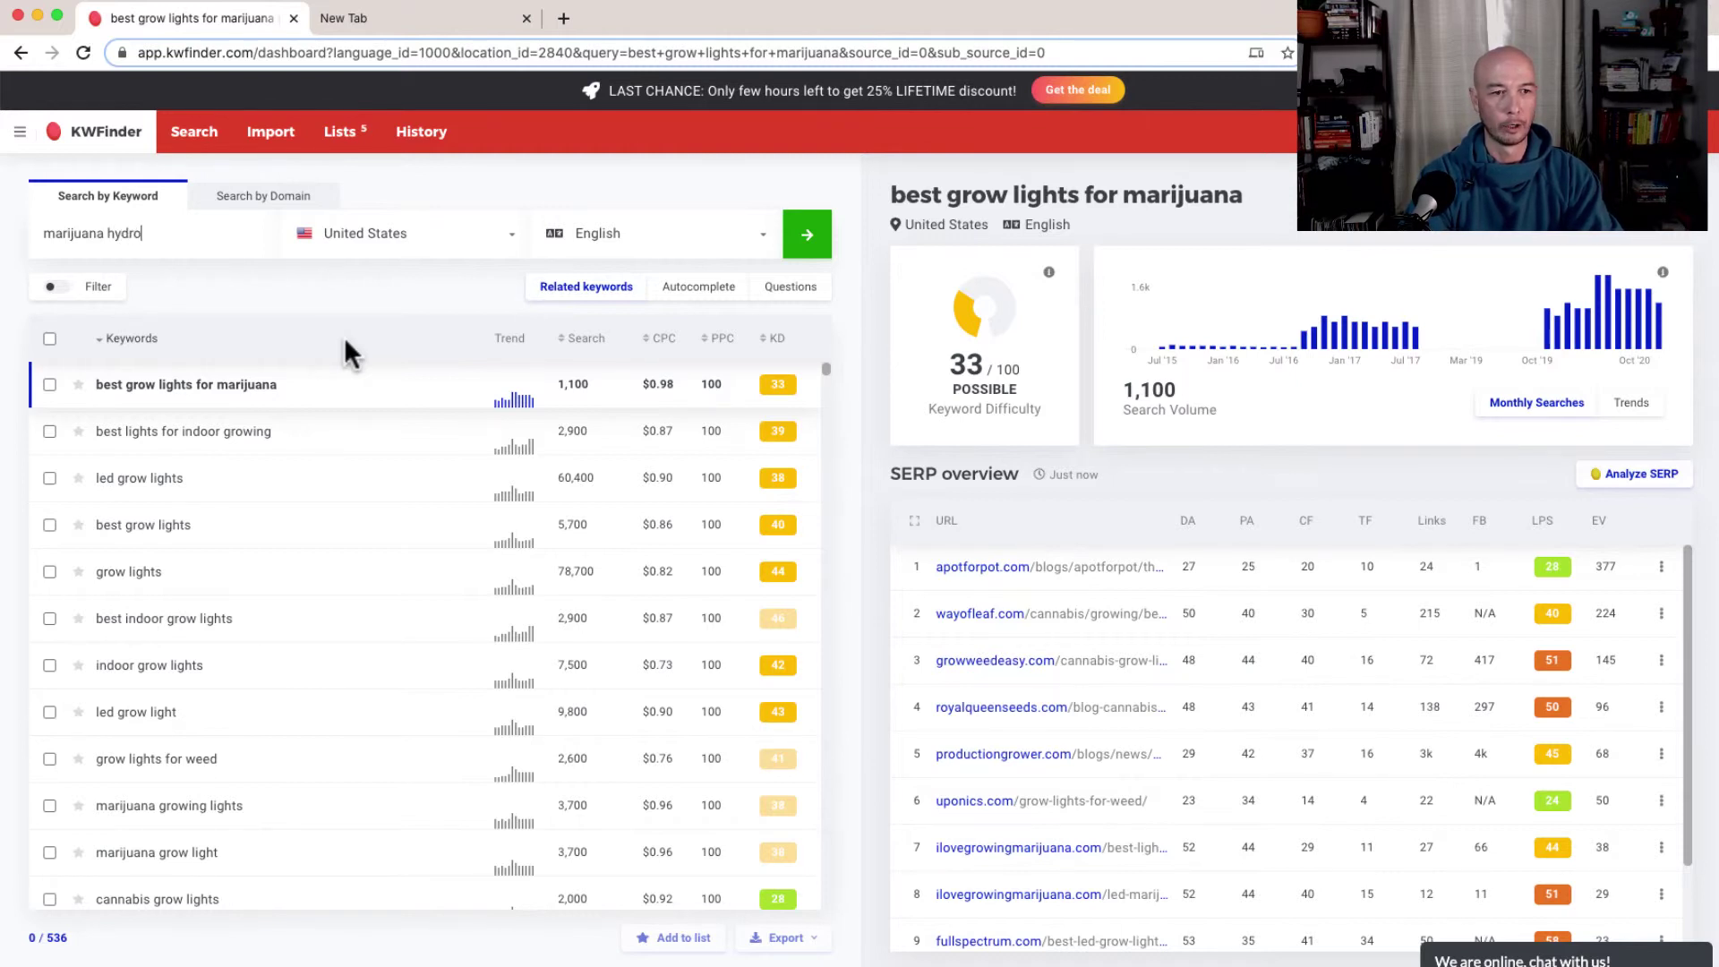
{"action": "type", "text": "ponics"}
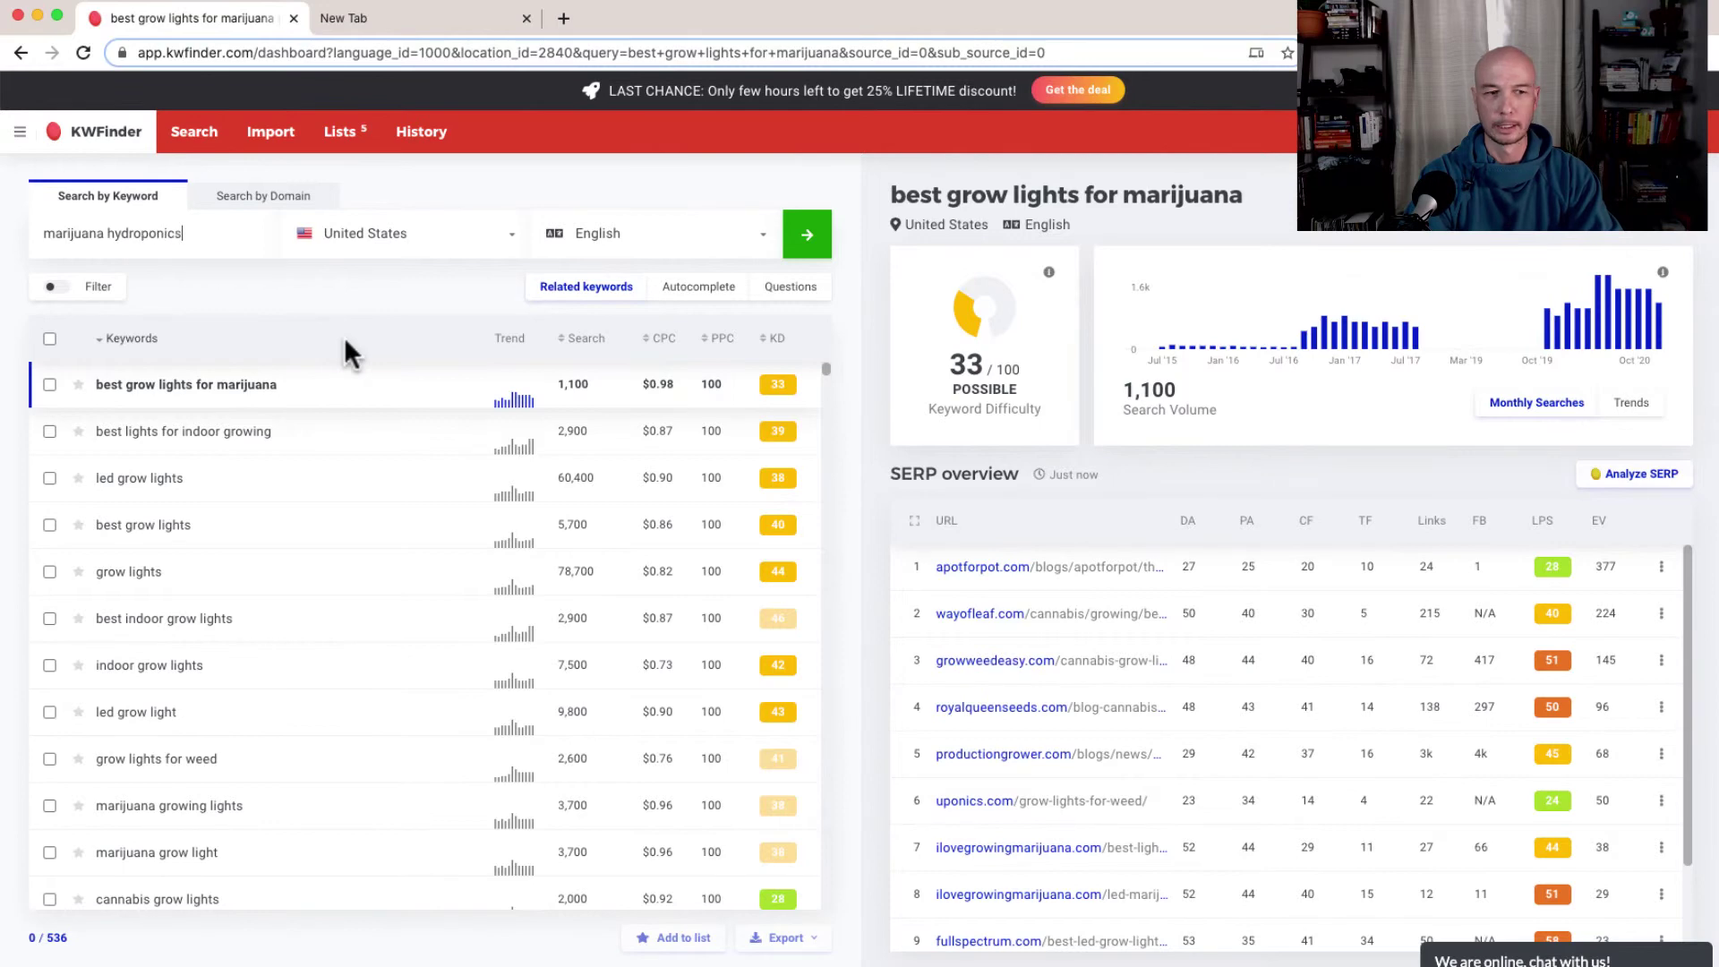
{"action": "key", "text": "Return"}
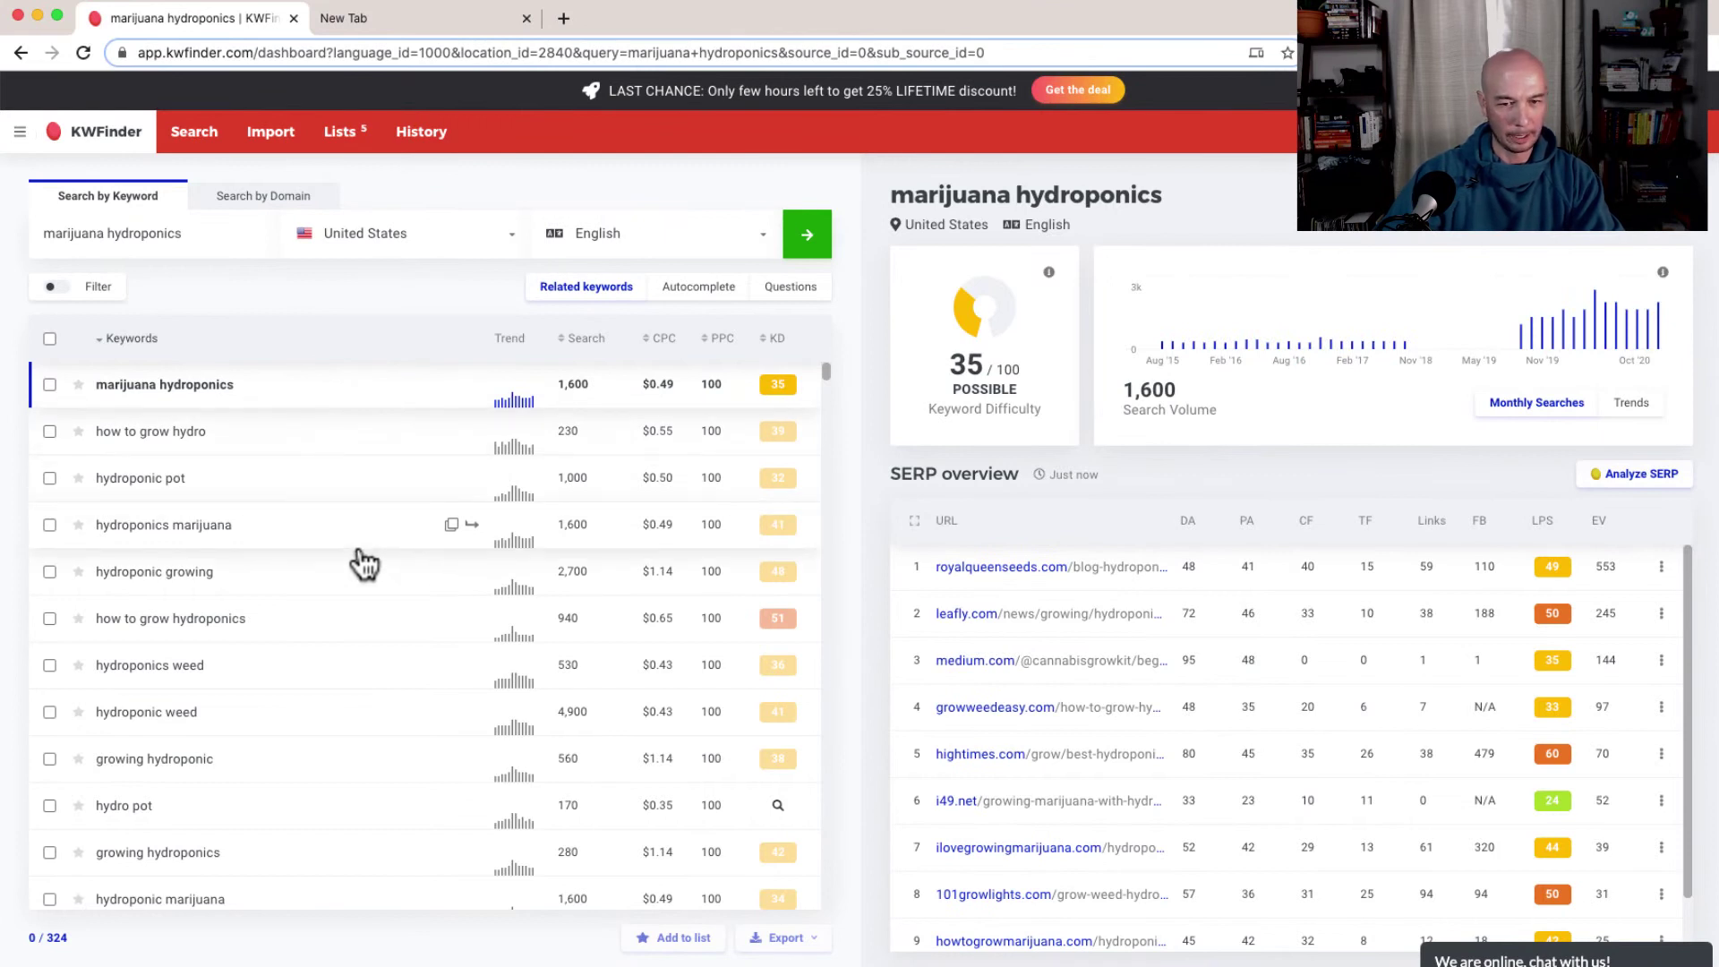
{"action": "scroll", "coordinate": [363, 562], "scroll_direction": "down", "scroll_amount": 6}
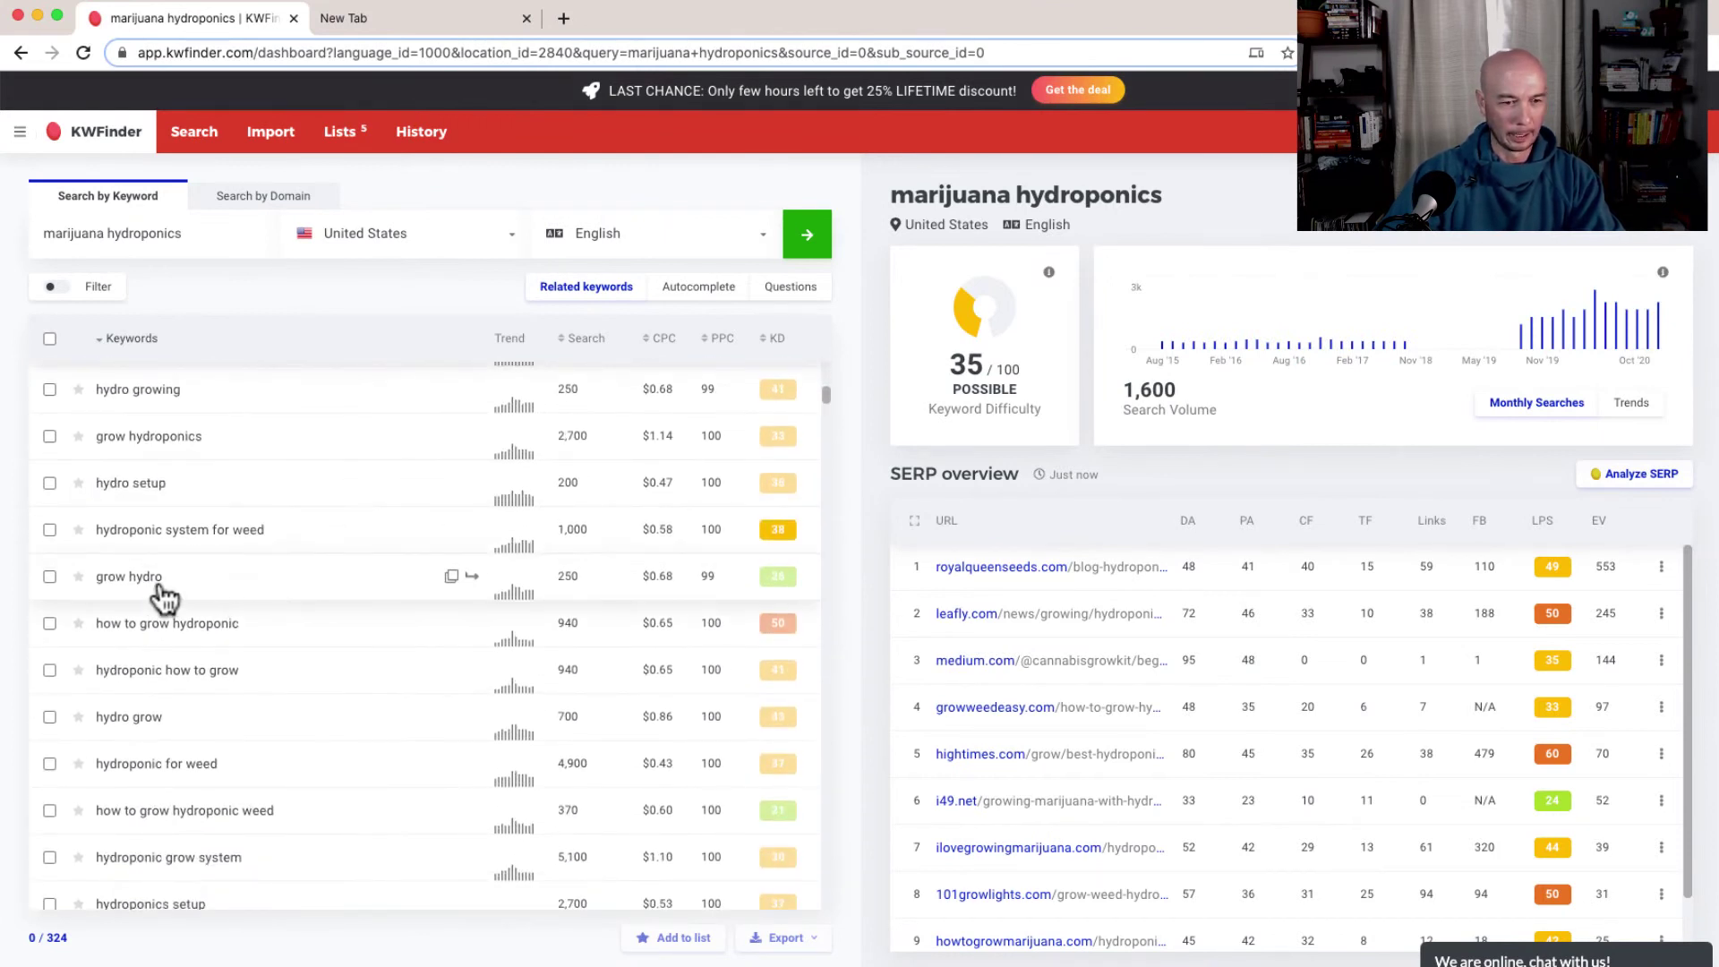
Step: Update the keyword difficulty of the related keyword "how to grow hydroponic weed"
{"action": "scroll", "coordinate": [395, 617], "scroll_direction": "down", "scroll_amount": 3}
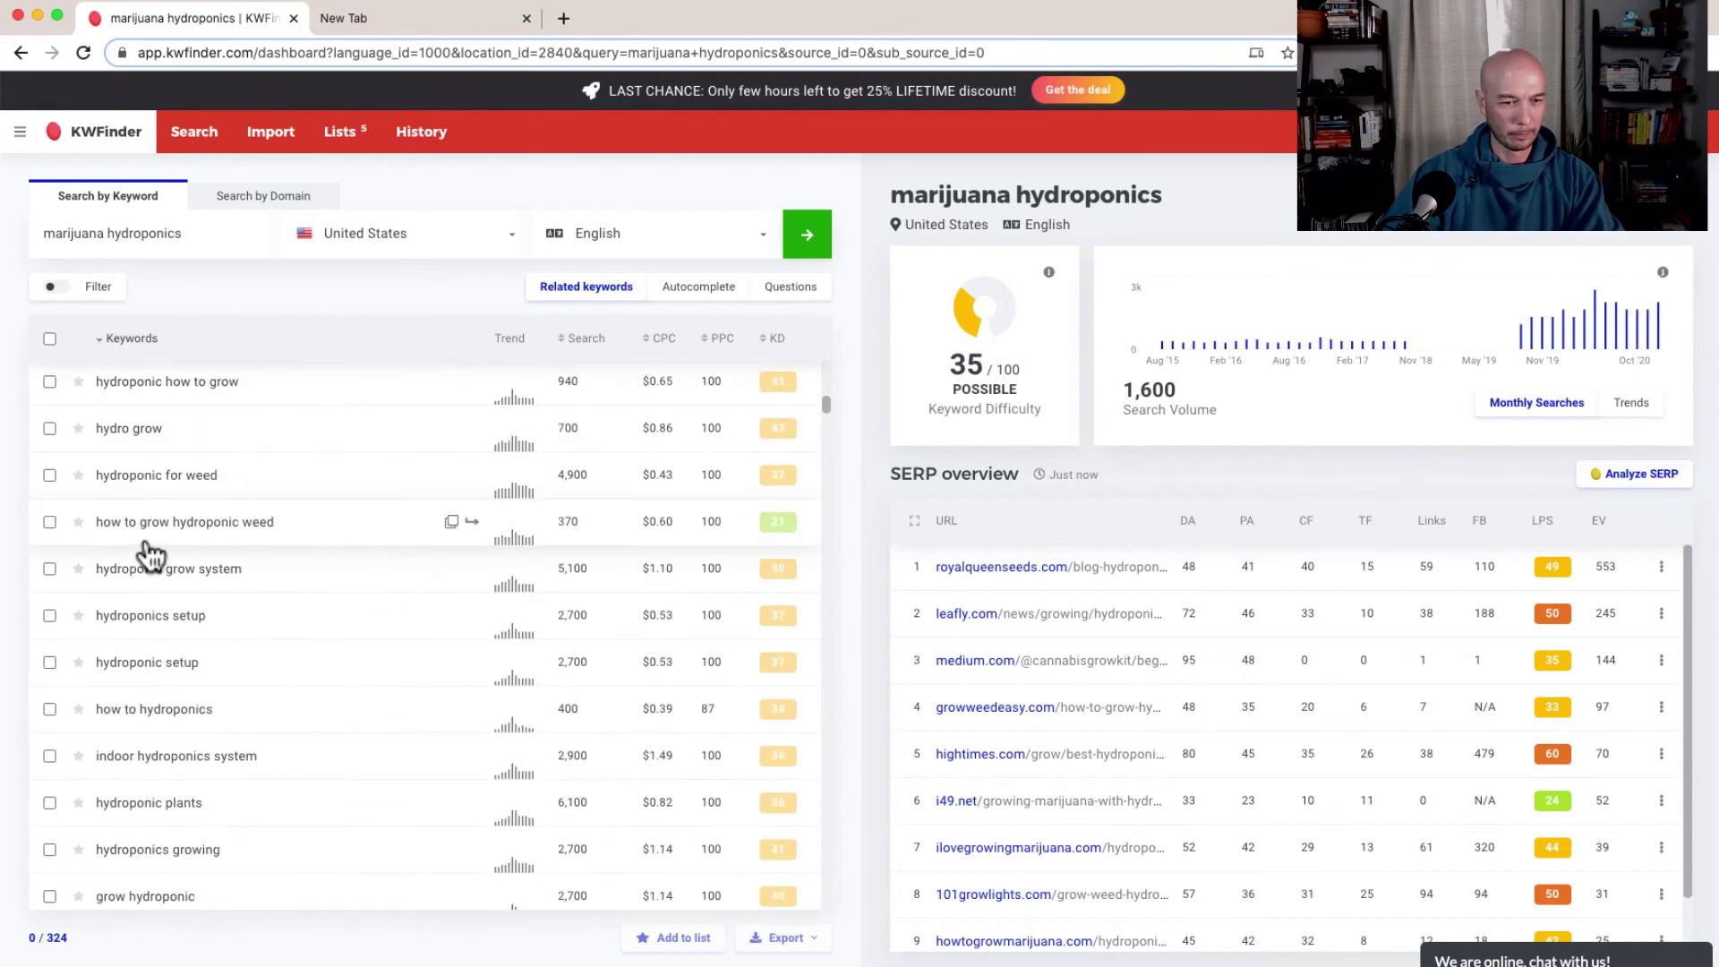
{"action": "left_click", "coordinate": [250, 526]}
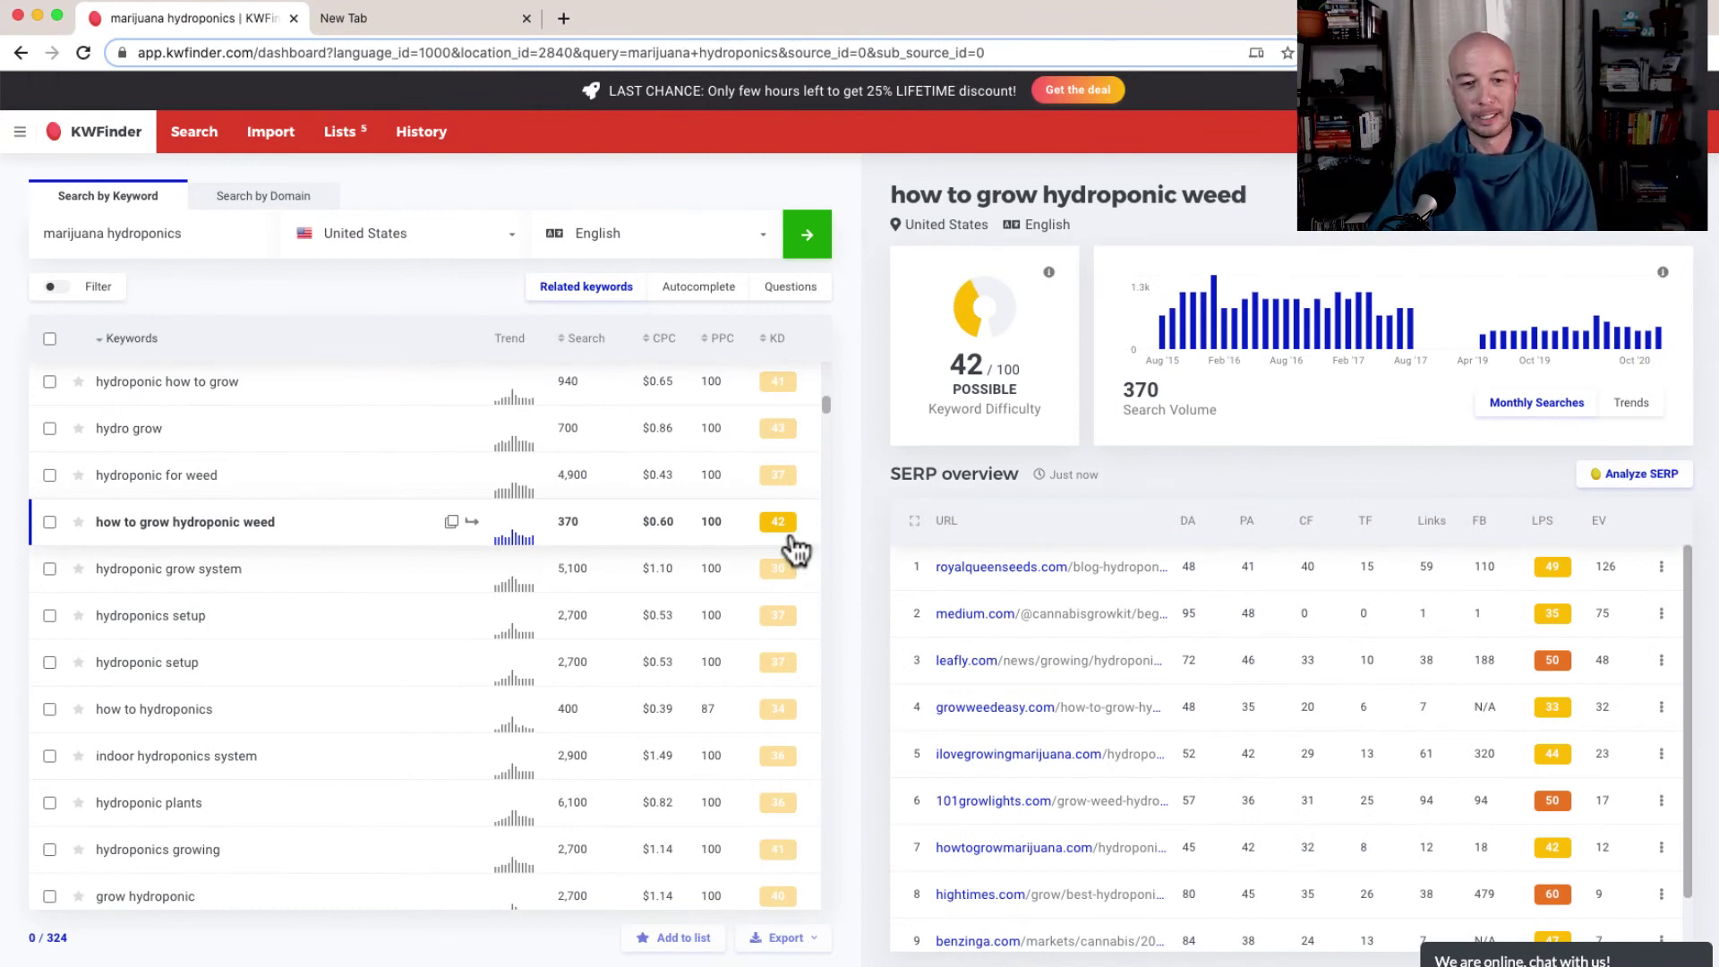
{"action": "mouse_move", "coordinate": [796, 543]}
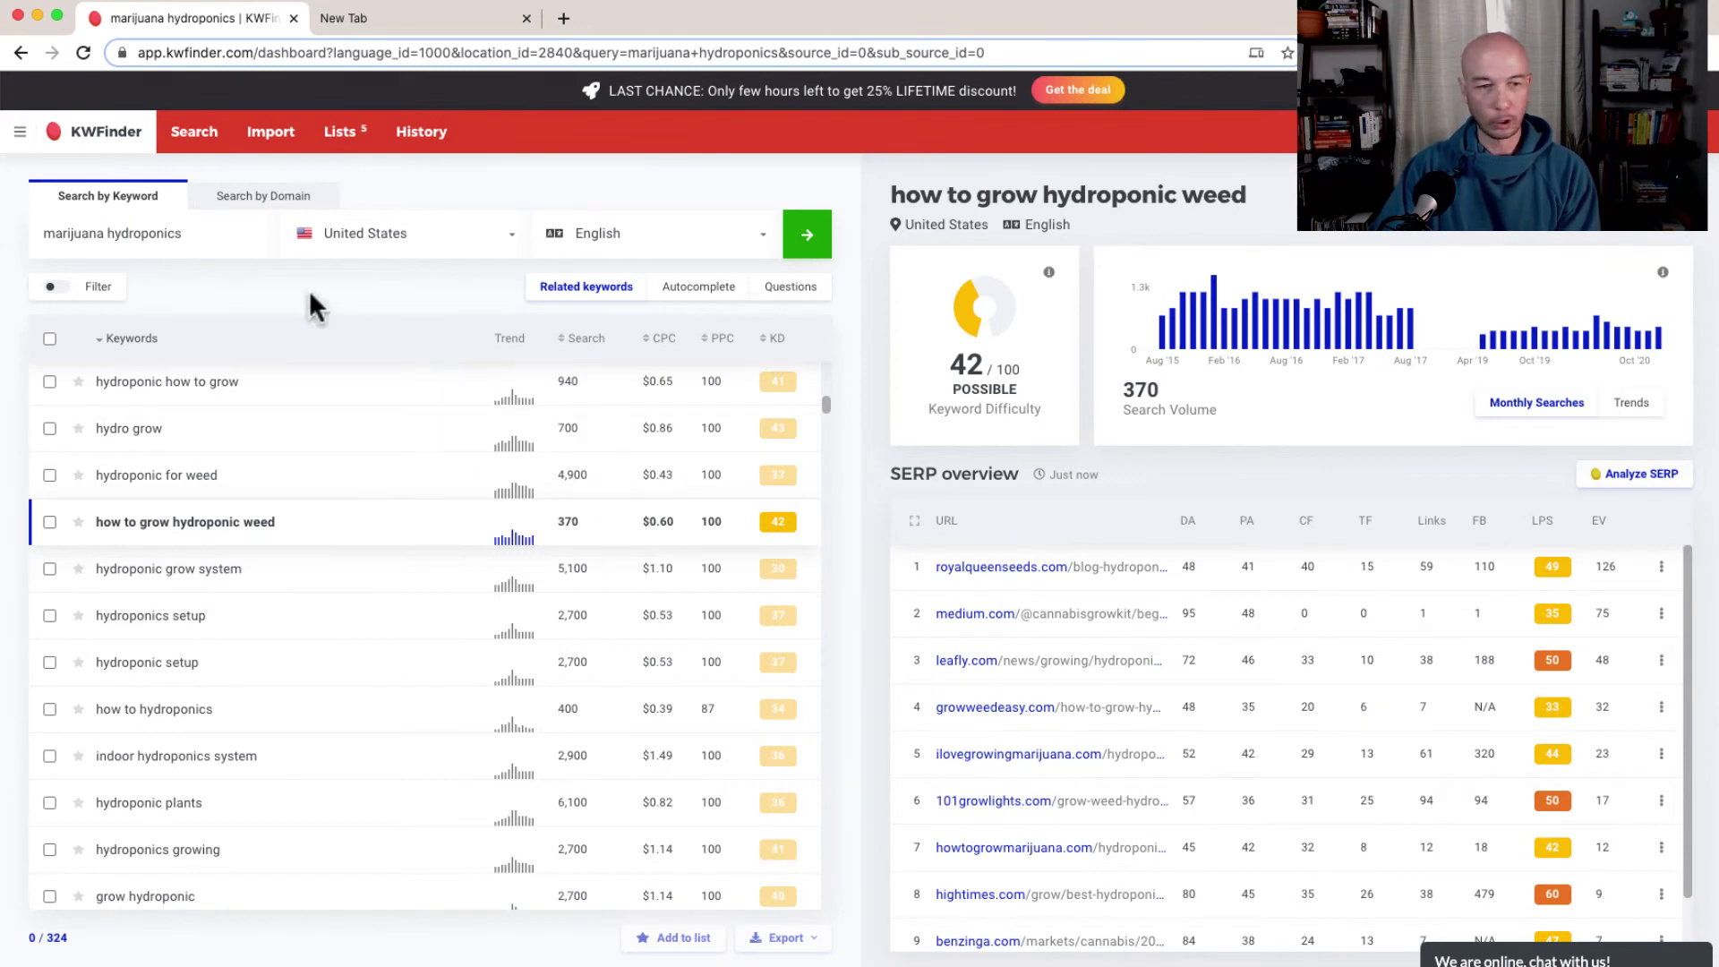
Step: Run a new keyword search for "how to grow marijuana quickly" and browse its related keywords
{"action": "triple_click", "coordinate": [109, 237]}
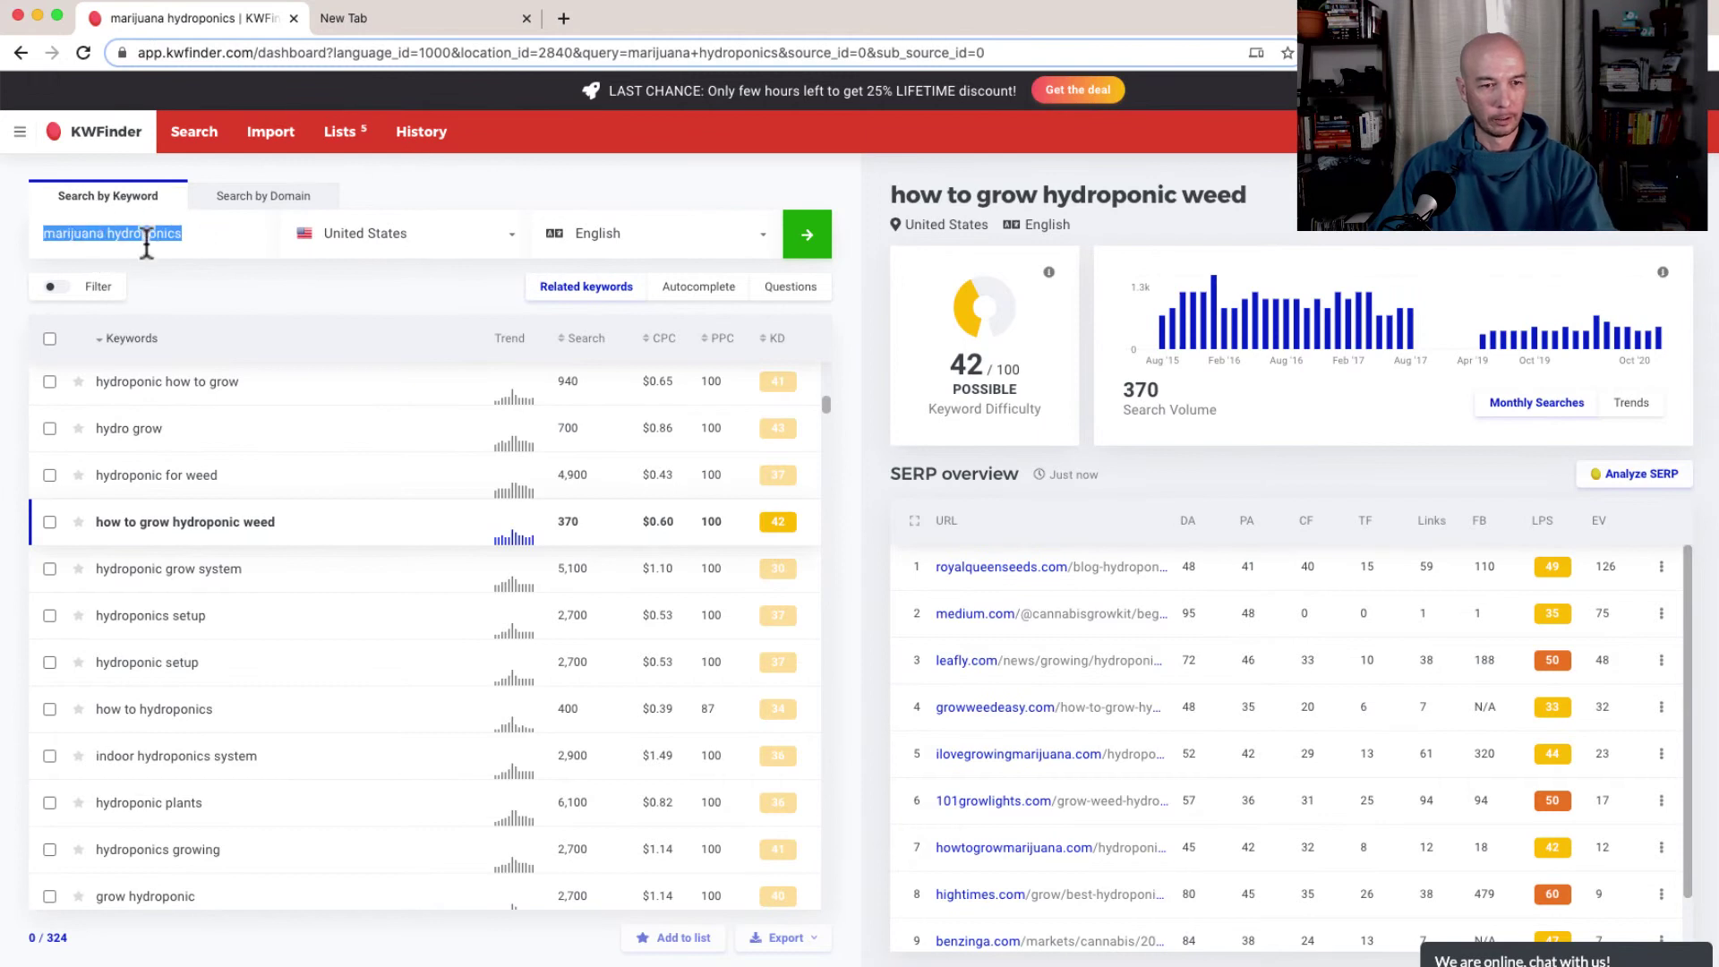
{"action": "left_click", "coordinate": [147, 240]}
{"action": "double_click", "coordinate": [147, 237]}
{"action": "key", "text": "BackSpace"}
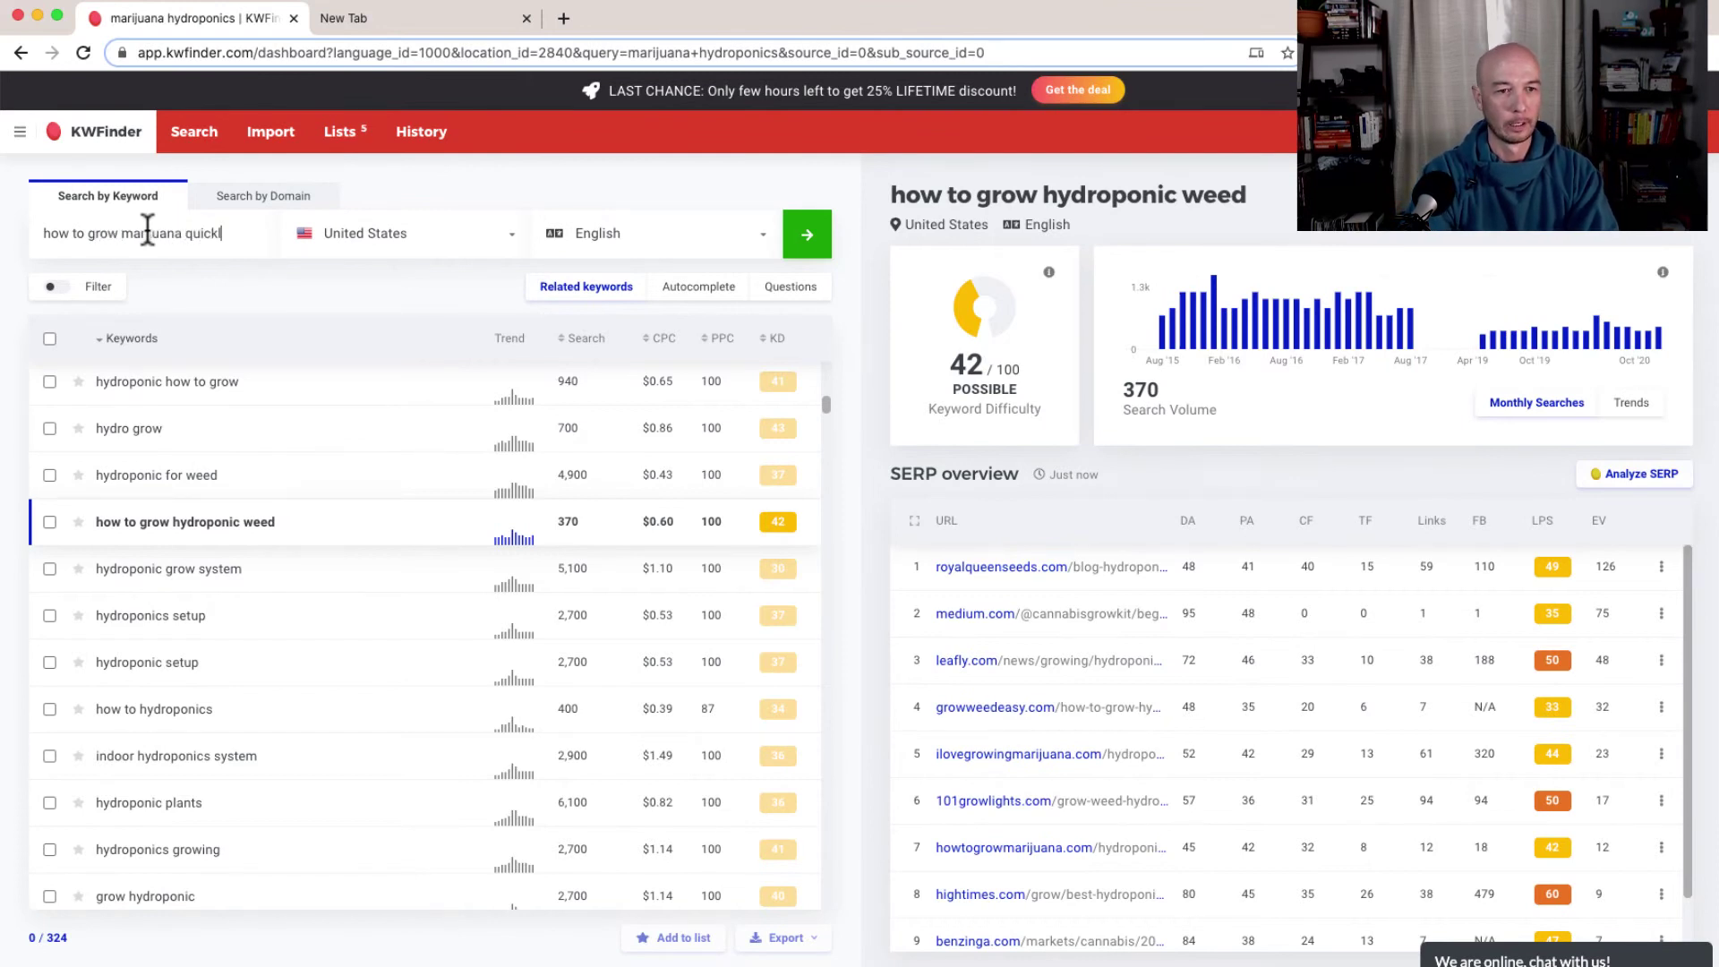
{"action": "type", "text": "y"}
{"action": "key", "text": "Return"}
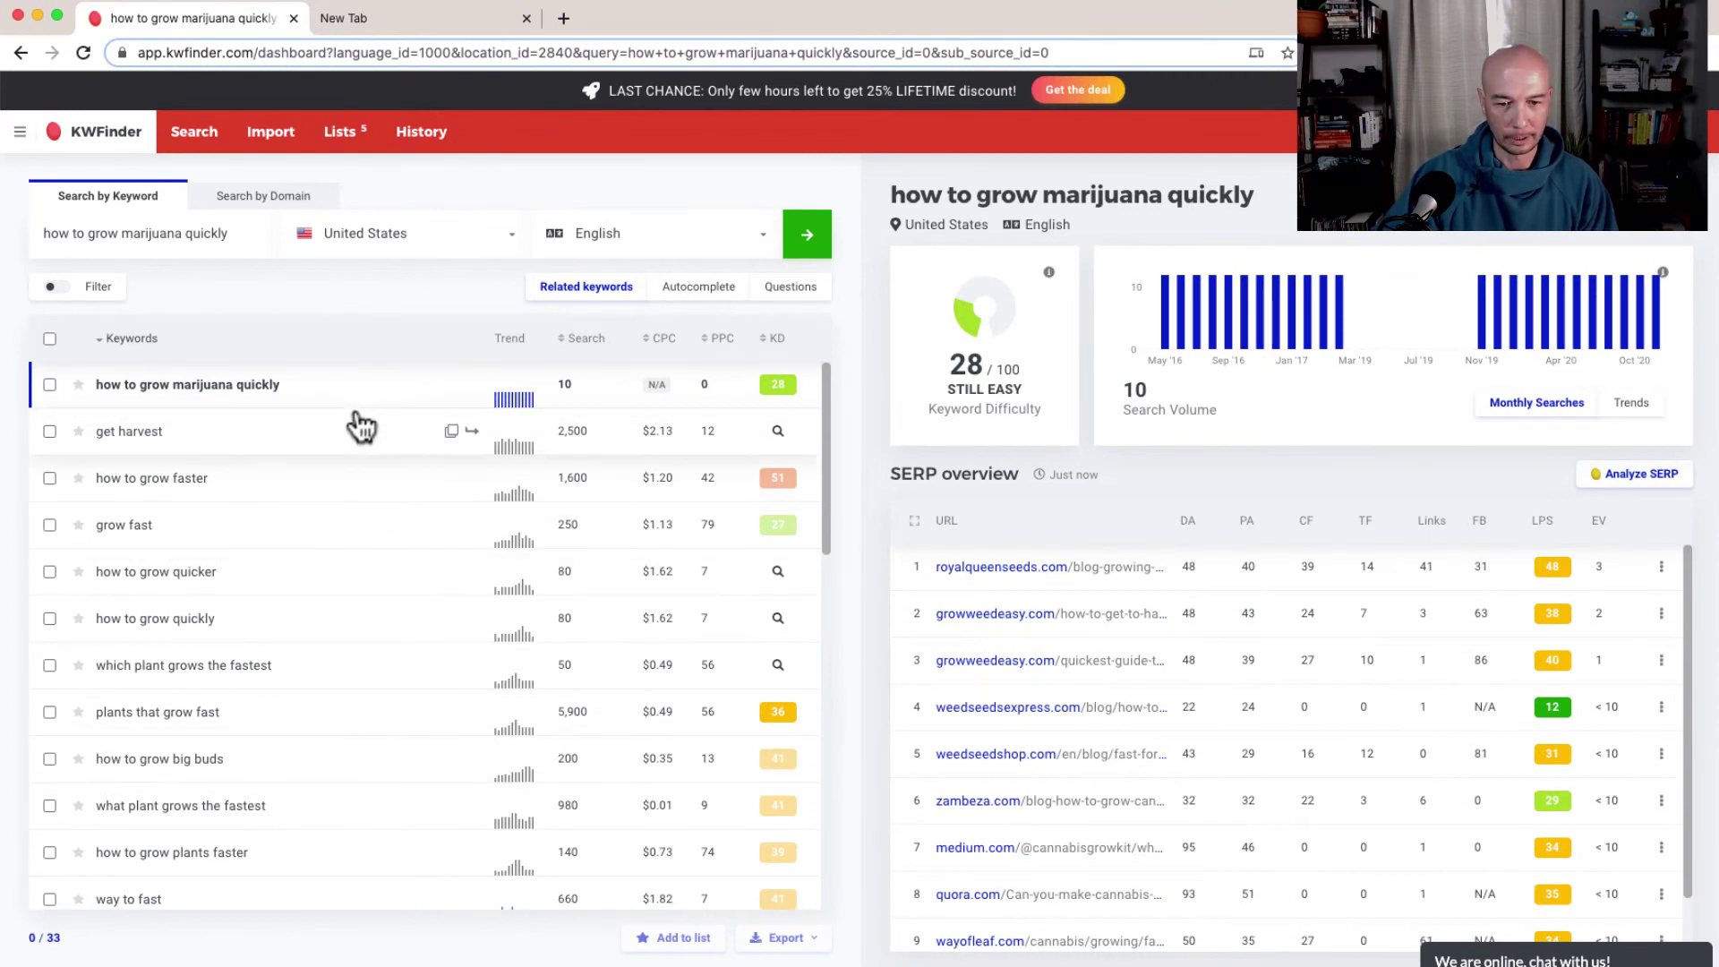
{"action": "scroll", "coordinate": [360, 420], "scroll_direction": "down", "scroll_amount": 5}
{"action": "scroll", "coordinate": [360, 427], "scroll_direction": "down", "scroll_amount": 8}
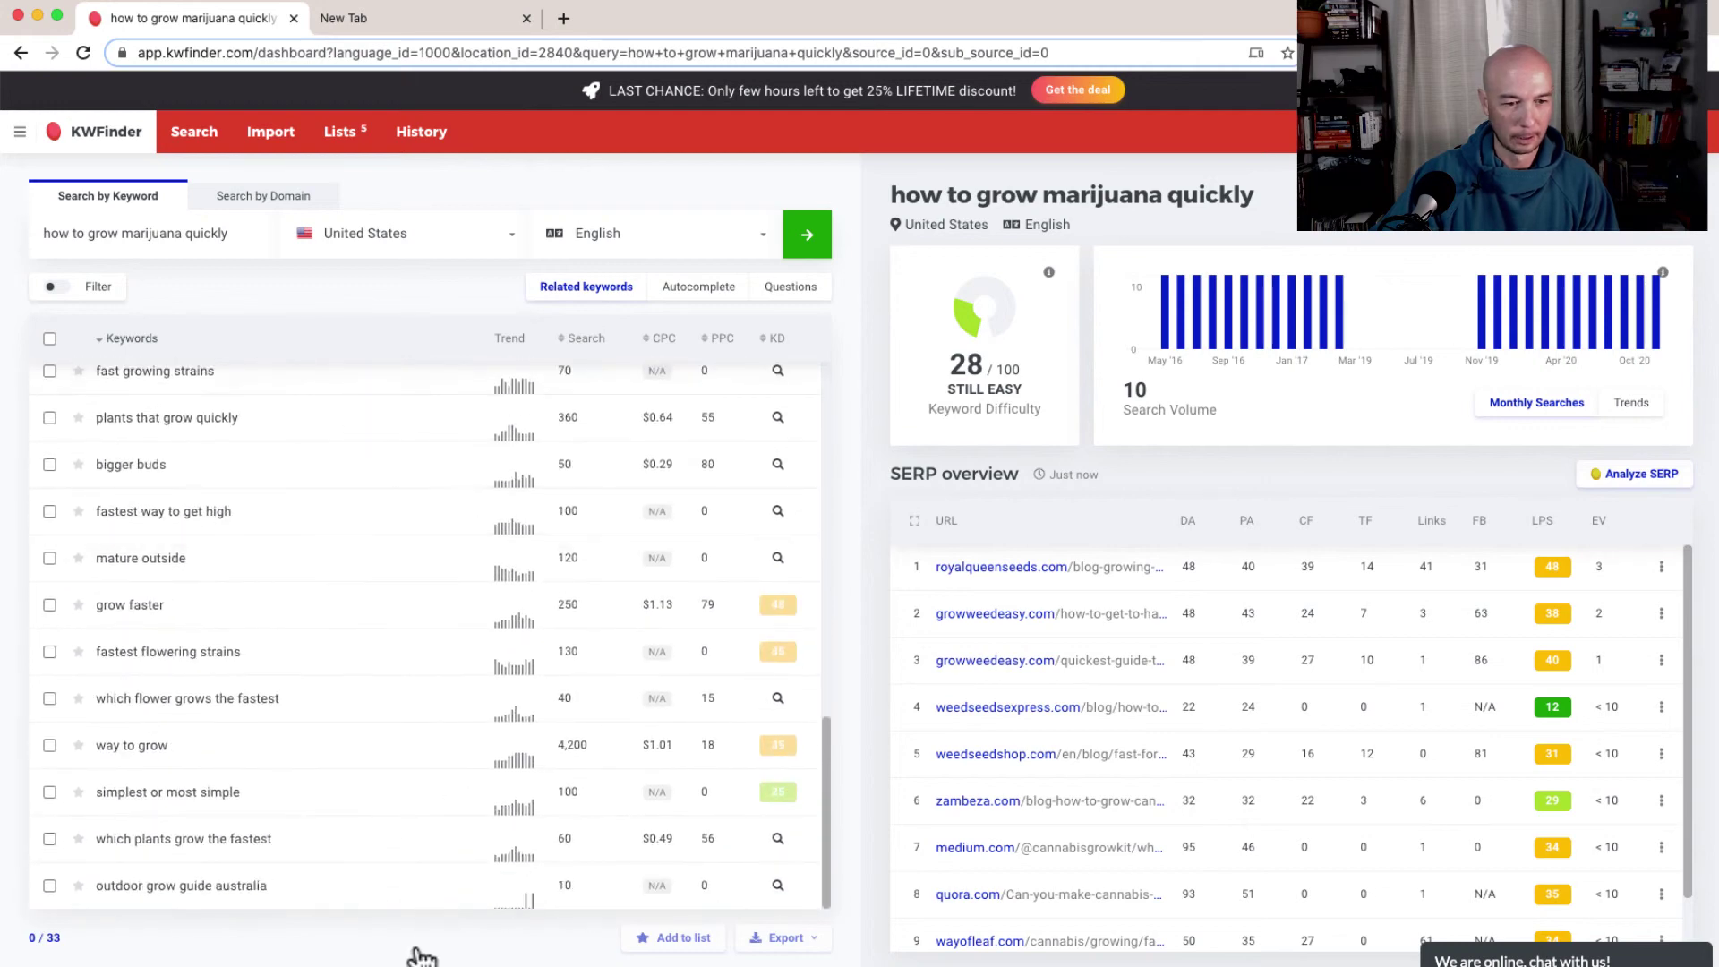
{"action": "scroll", "coordinate": [360, 799], "scroll_direction": "up", "scroll_amount": 10}
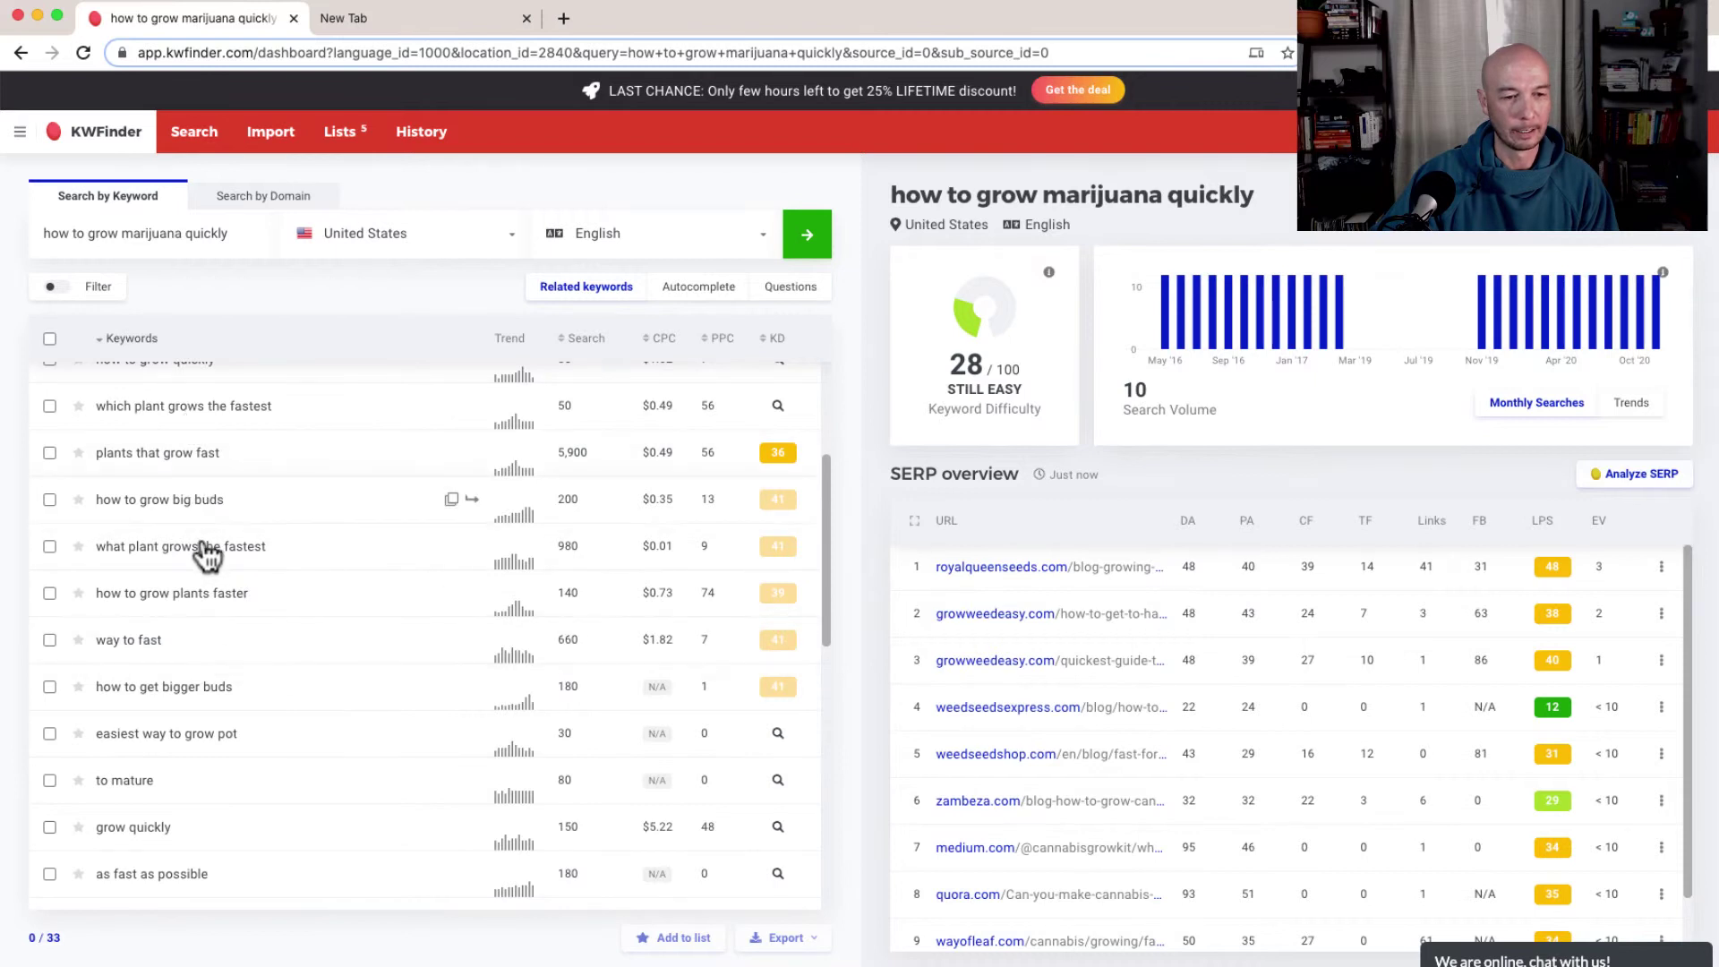
{"action": "scroll", "coordinate": [331, 759], "scroll_direction": "up", "scroll_amount": 1}
{"action": "scroll", "coordinate": [330, 759], "scroll_direction": "up", "scroll_amount": 3}
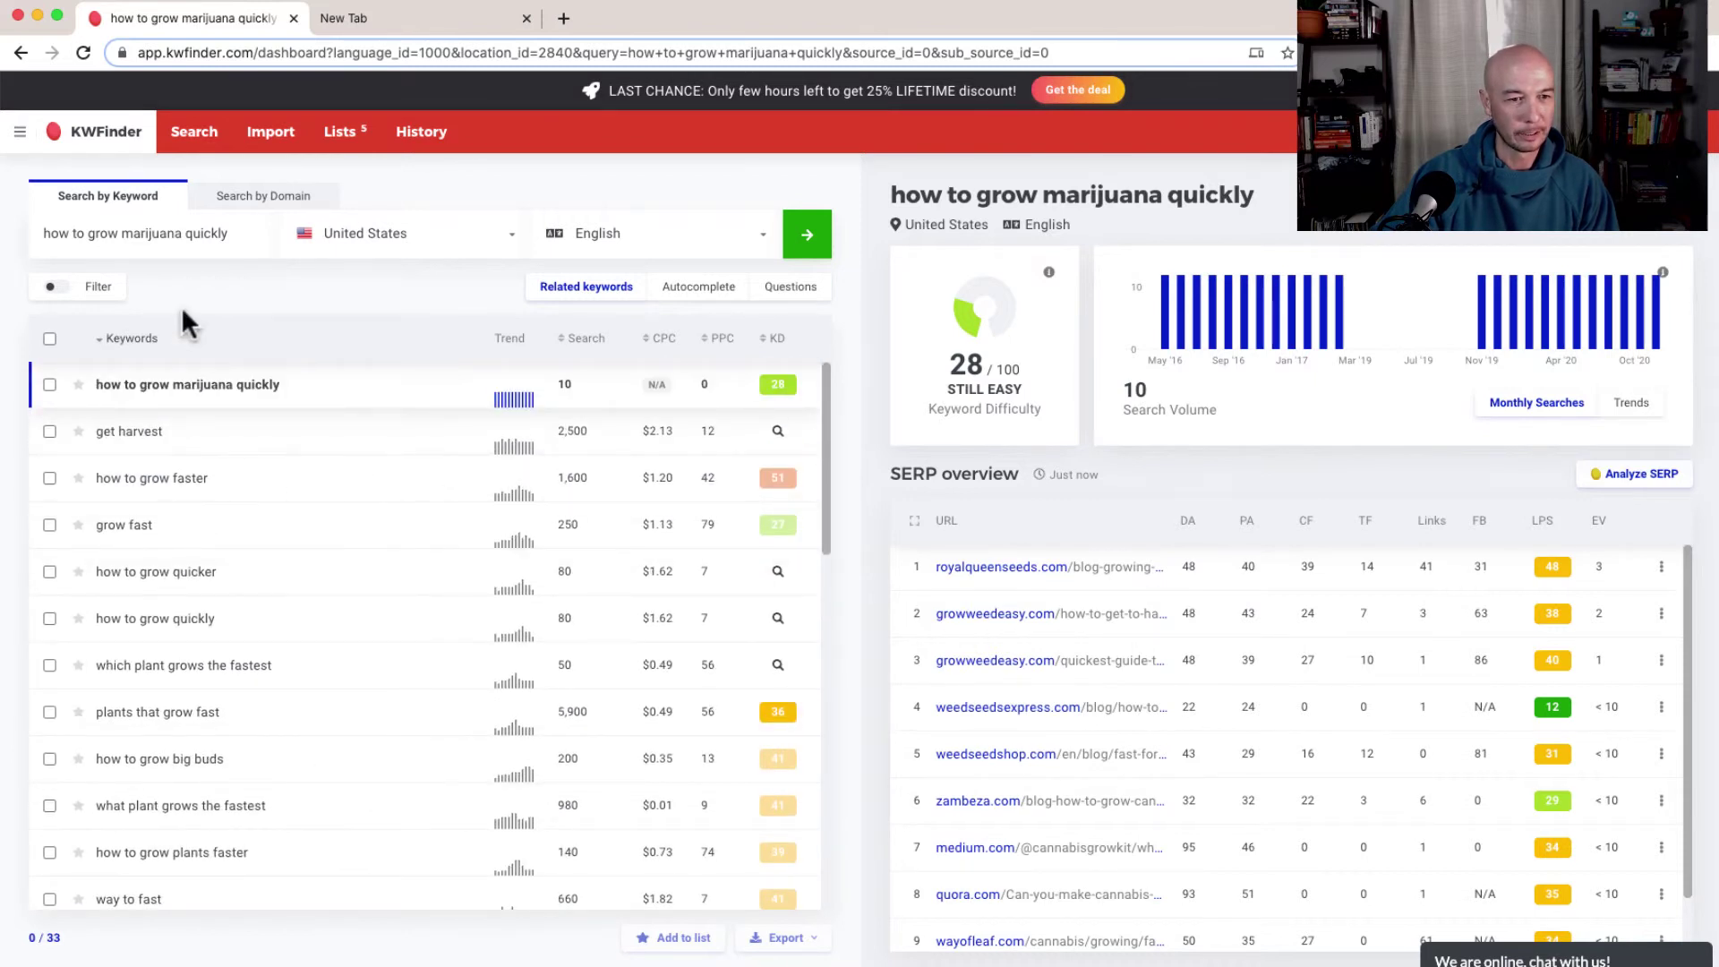
Step: Replace "marijuana" with "weed" in the search term and run the keyword search for "how to grow weed quickly"
{"action": "double_click", "coordinate": [162, 234]}
{"action": "type", "text": "weed"}
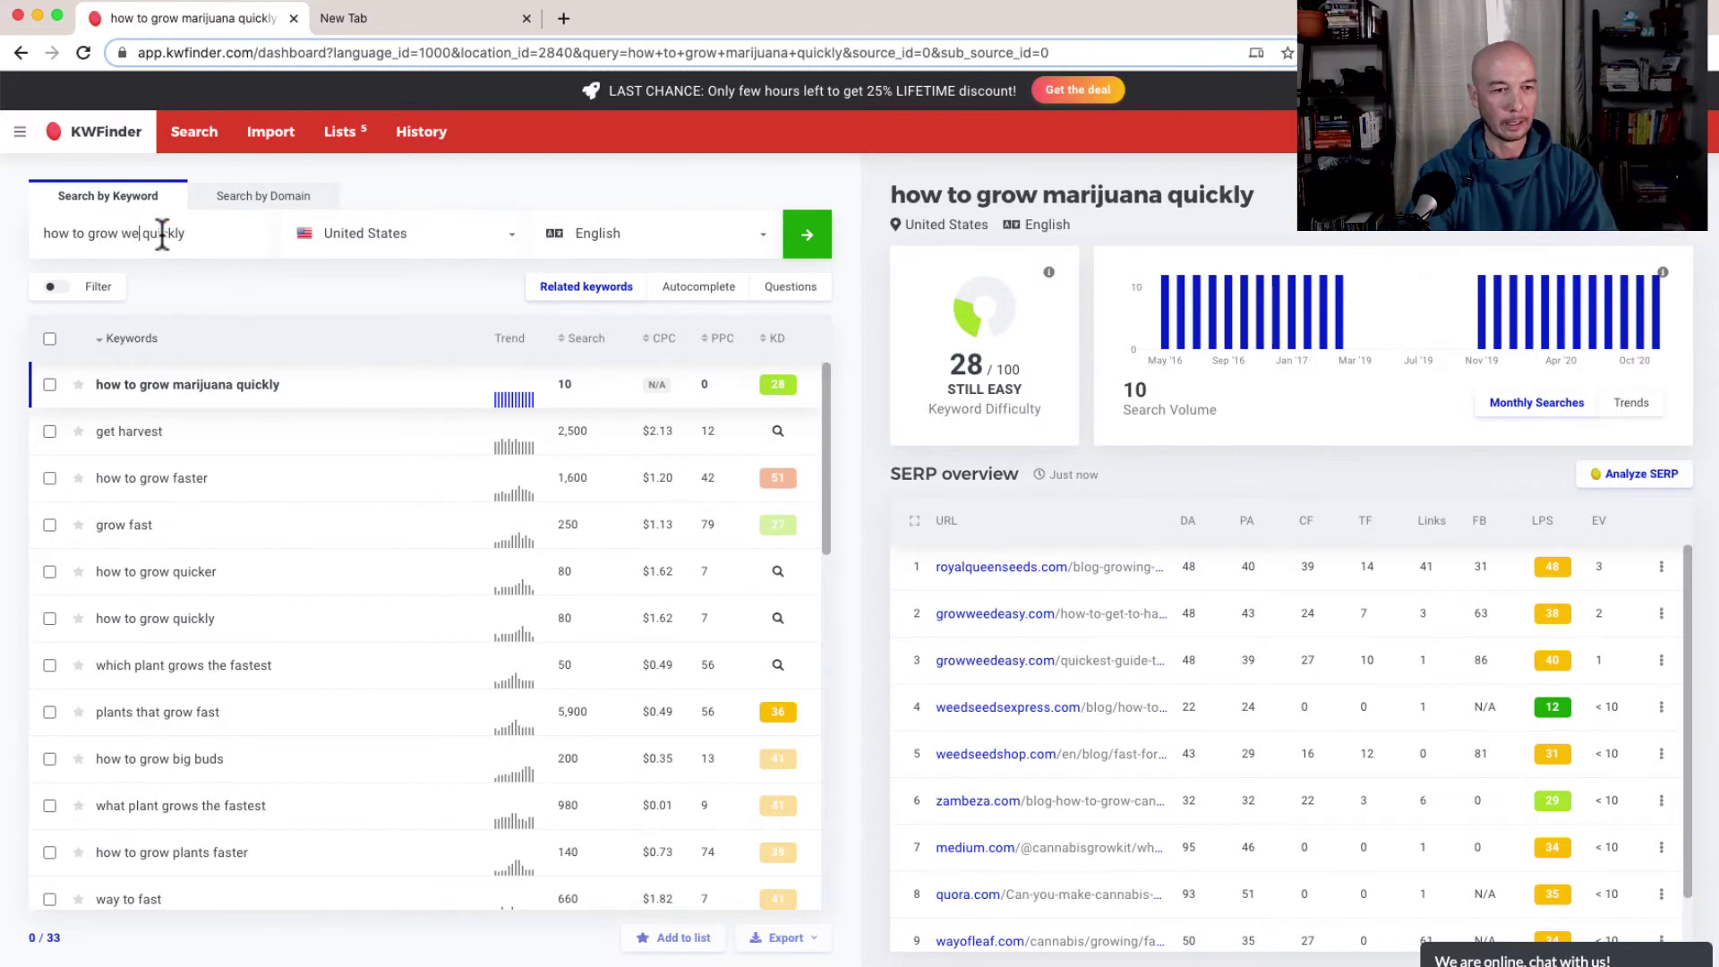
{"action": "key", "text": "Return"}
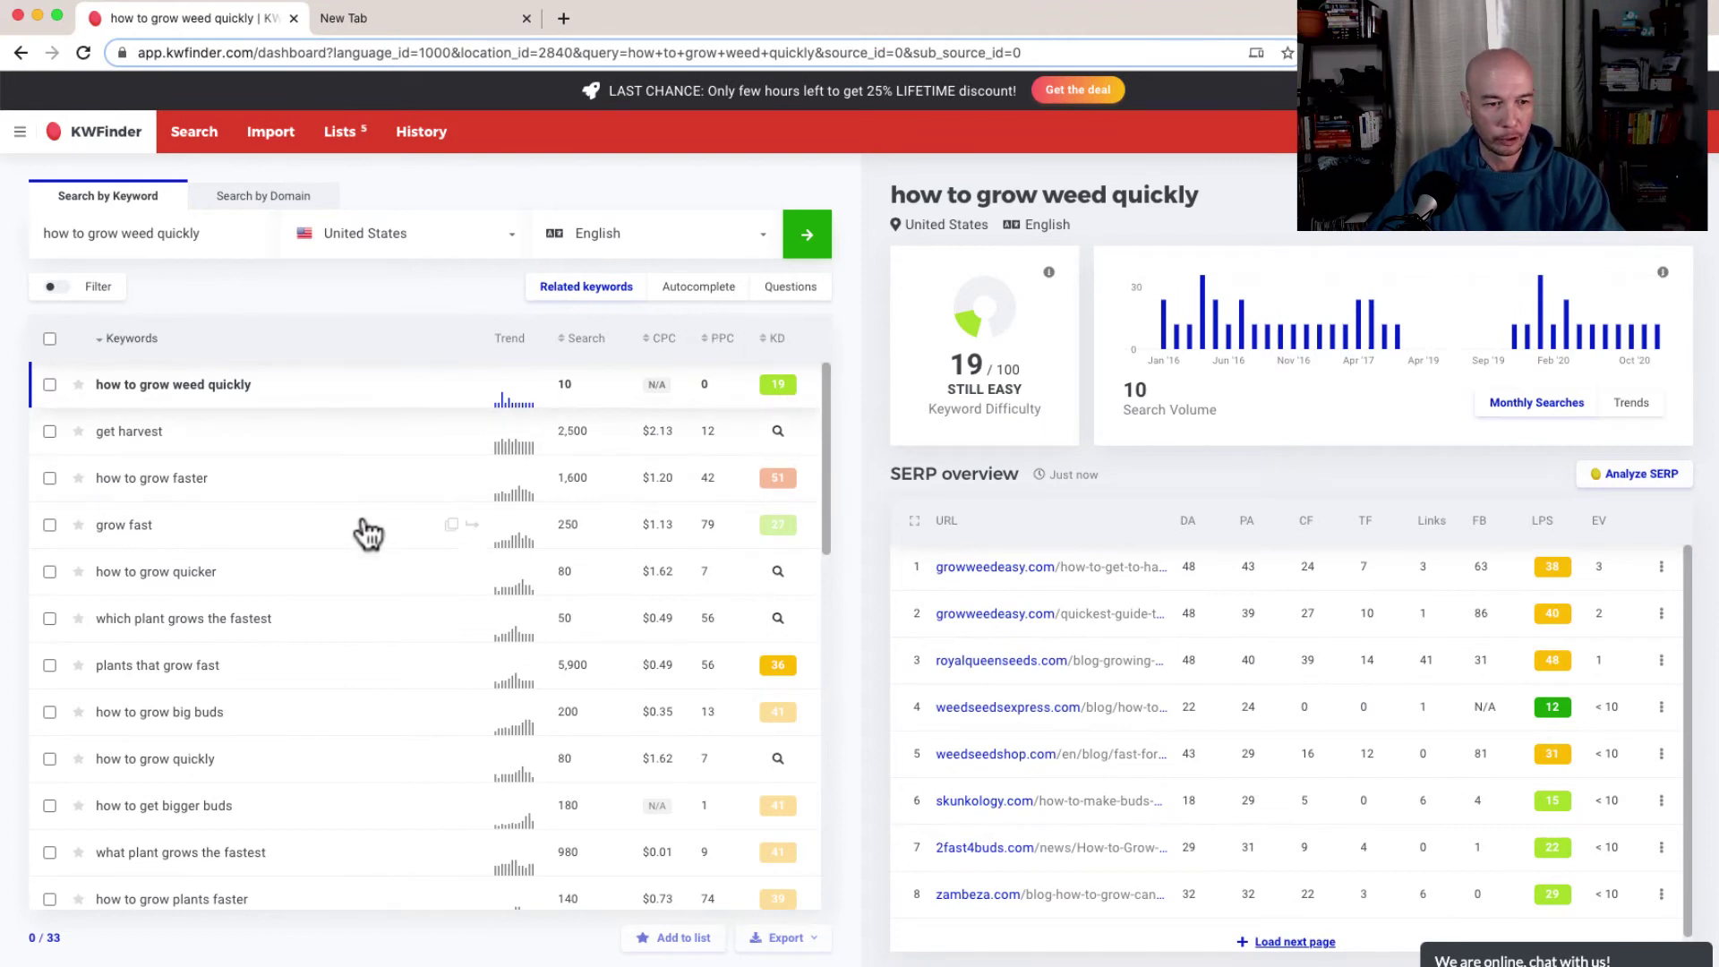
Step: Update the keyword difficulty of the related keywords "how to grow big buds" and "grow big buds"
{"action": "left_click", "coordinate": [258, 722]}
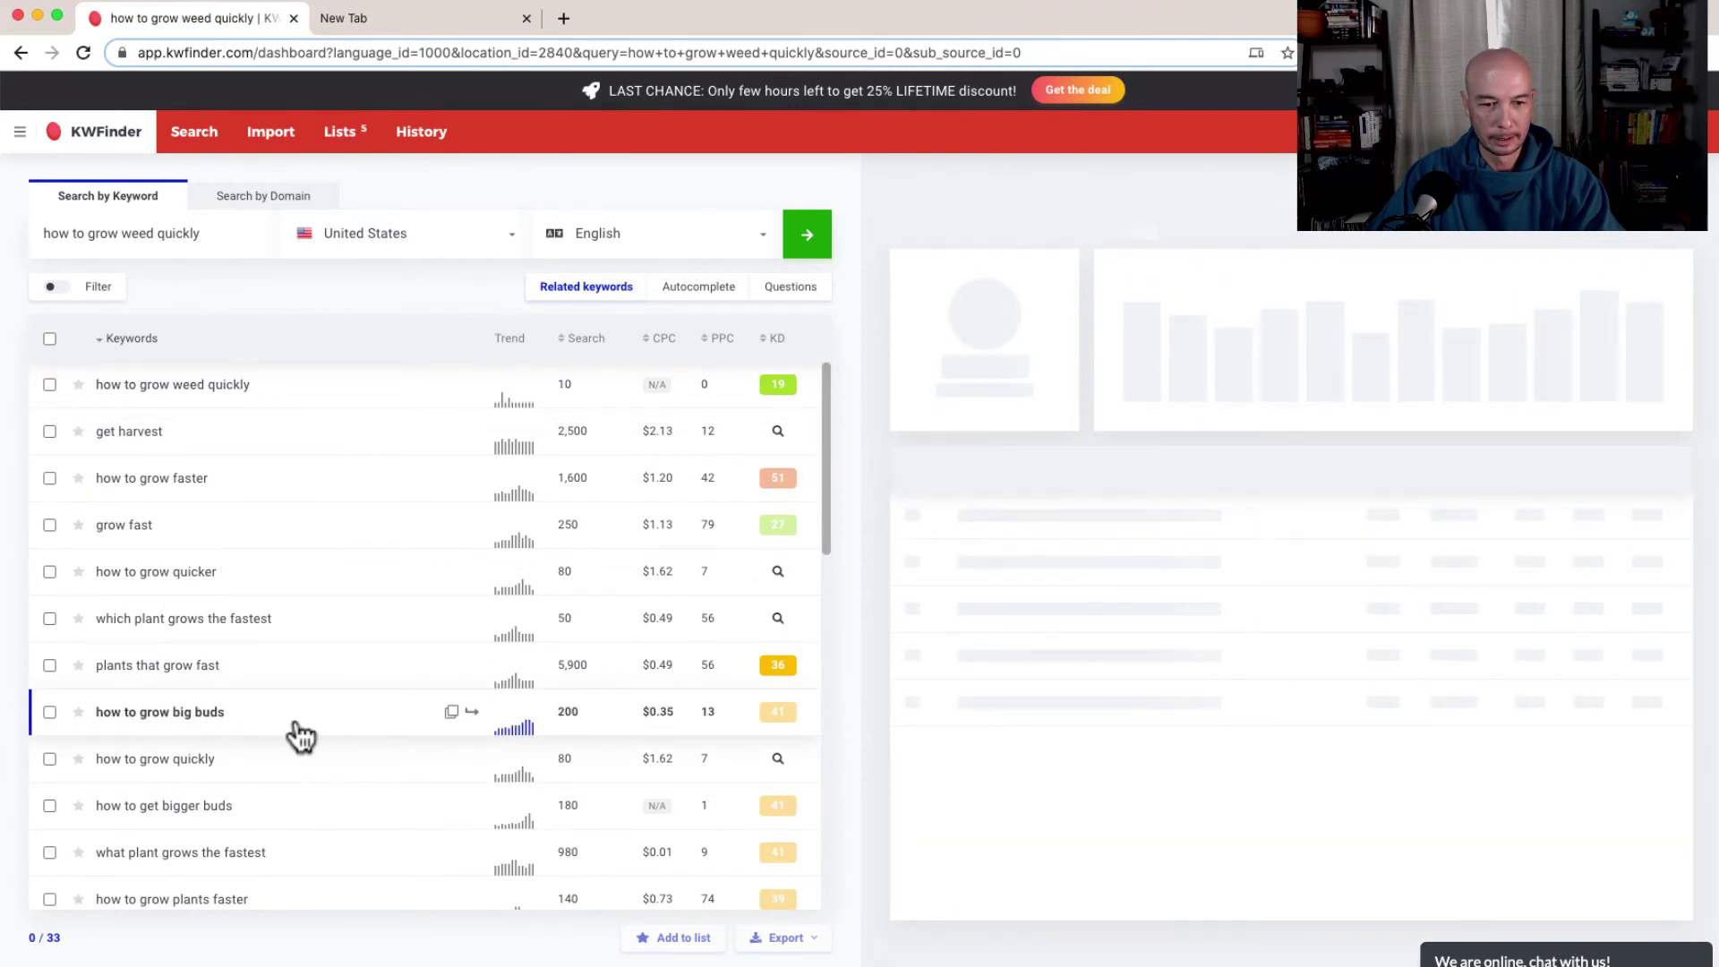
{"action": "scroll", "coordinate": [303, 739], "scroll_direction": "down", "scroll_amount": 2}
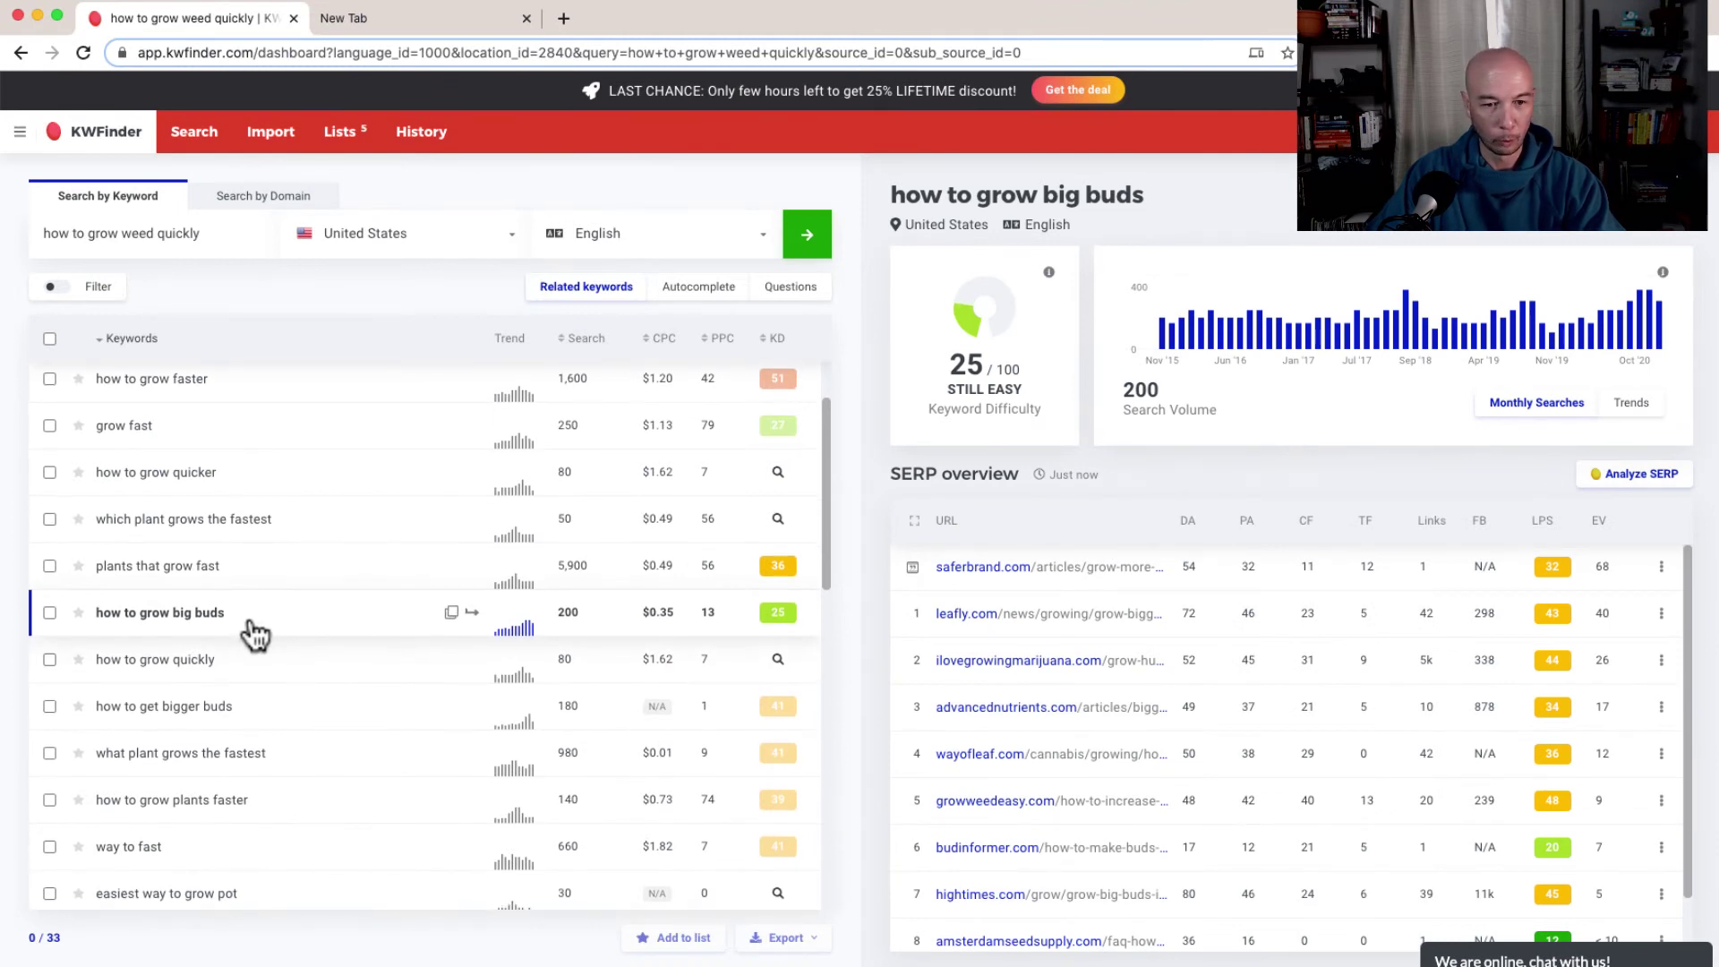
{"action": "scroll", "coordinate": [255, 636], "scroll_direction": "down", "scroll_amount": 3}
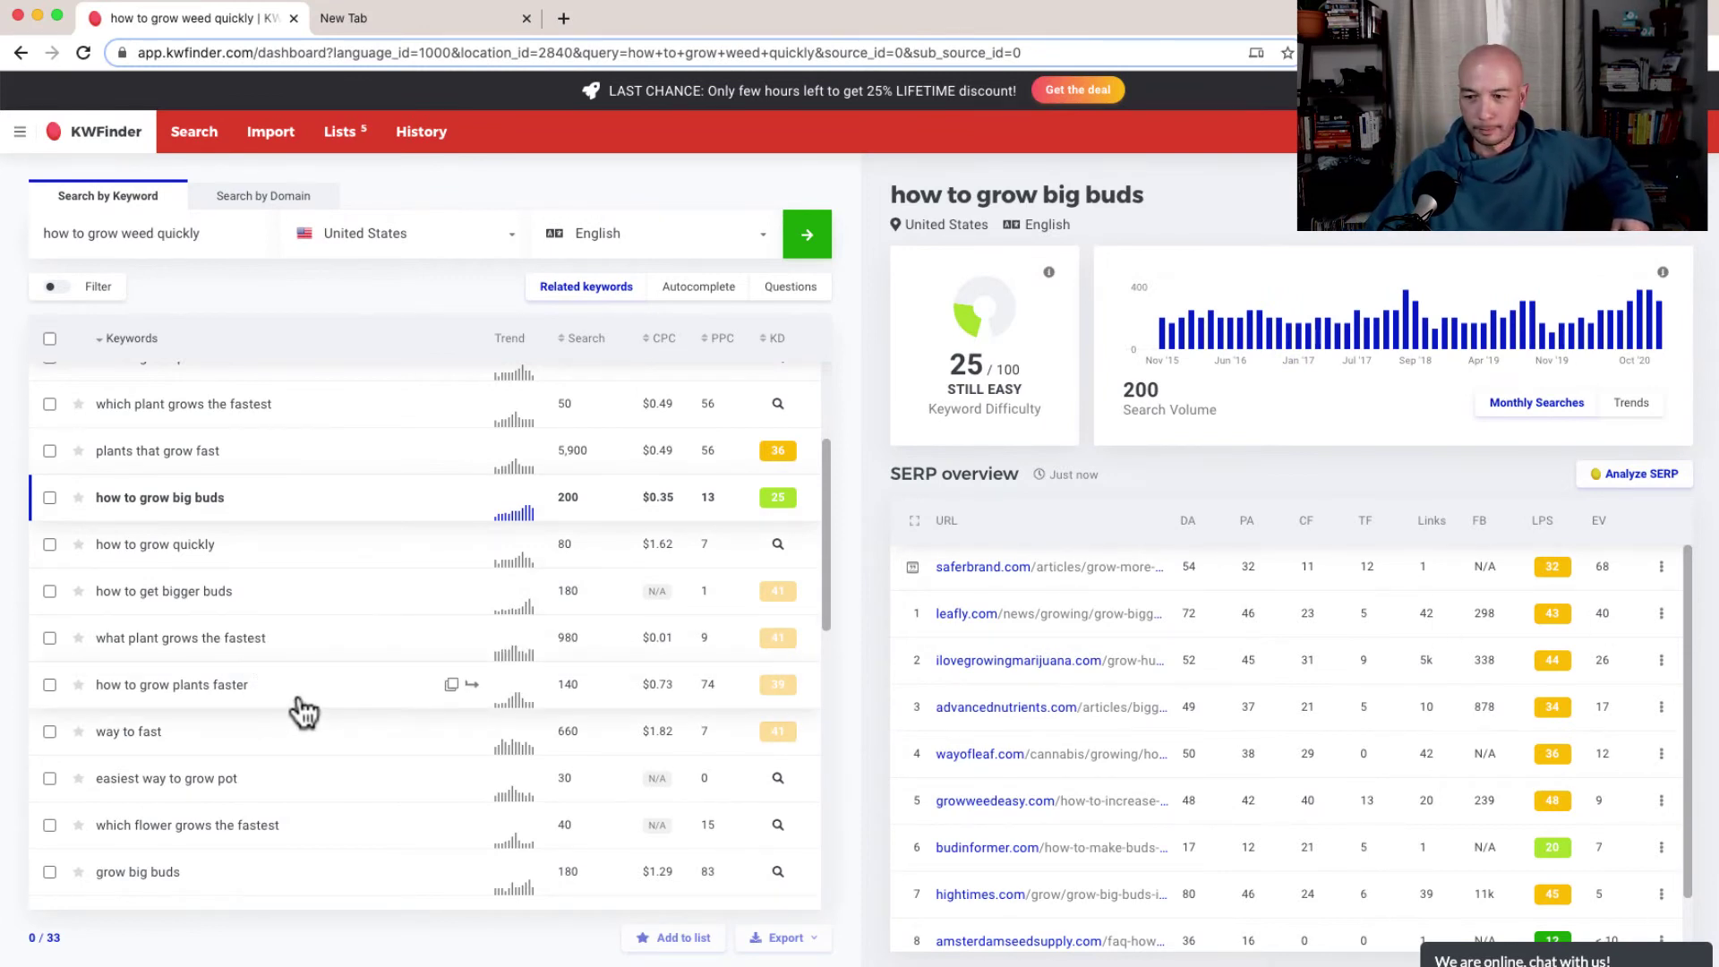
{"action": "scroll", "coordinate": [305, 712], "scroll_direction": "down", "scroll_amount": 3}
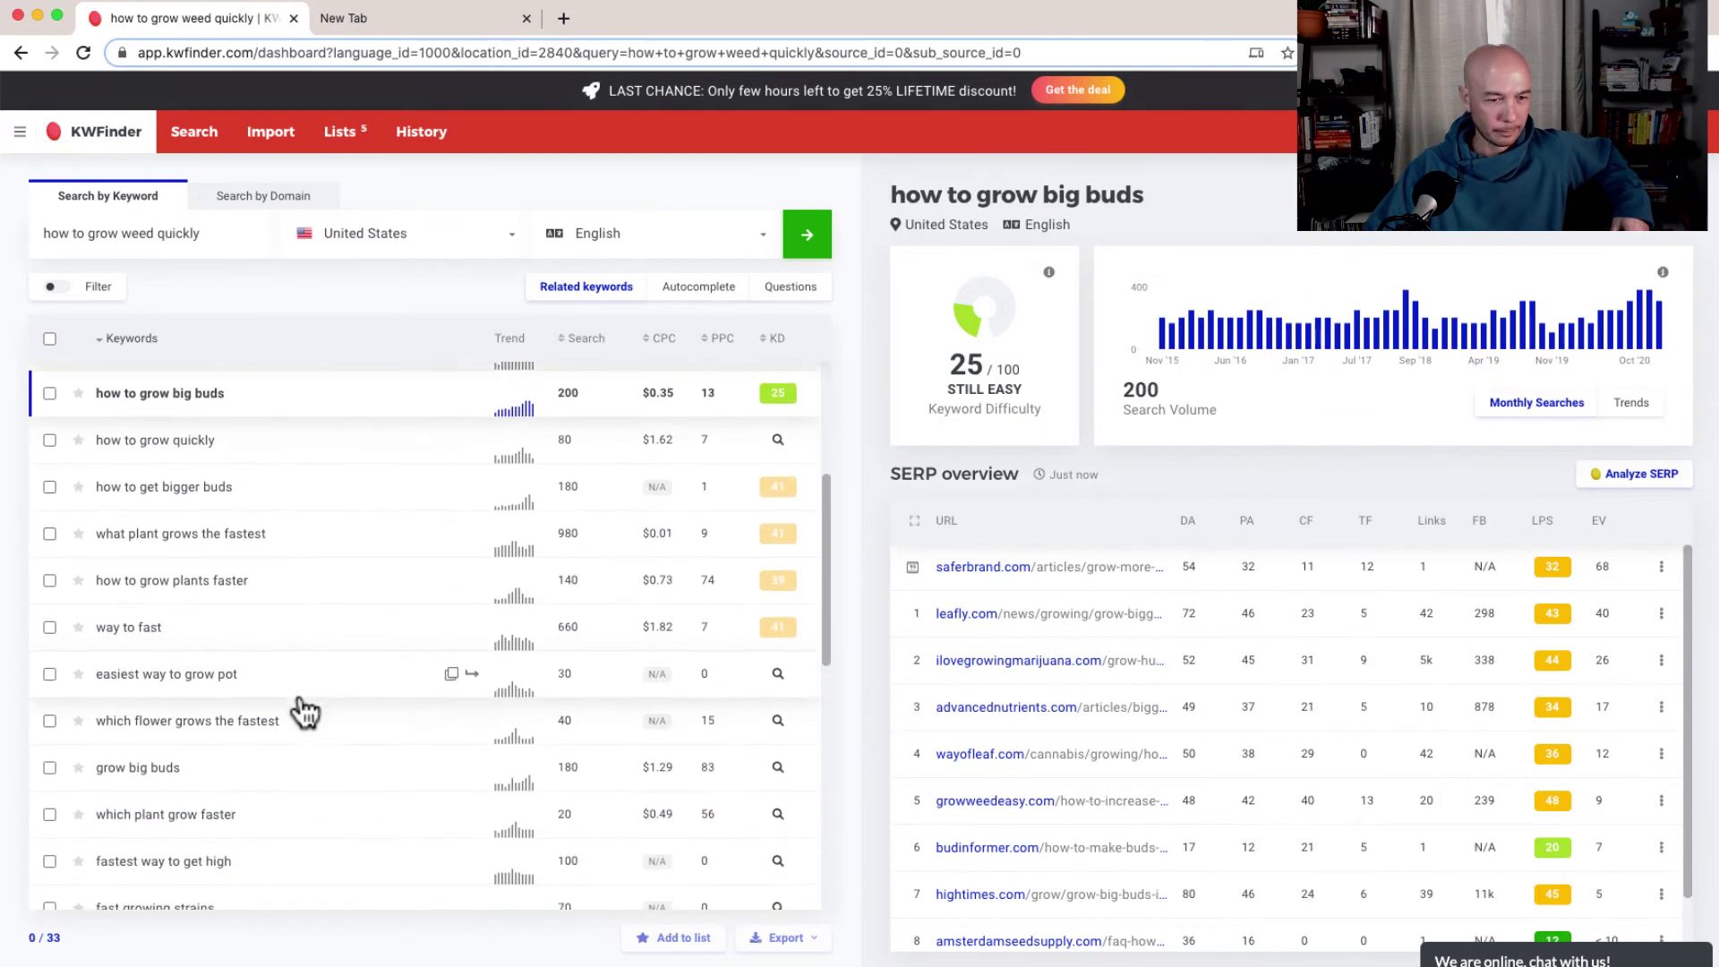
{"action": "scroll", "coordinate": [305, 712], "scroll_direction": "down", "scroll_amount": 2}
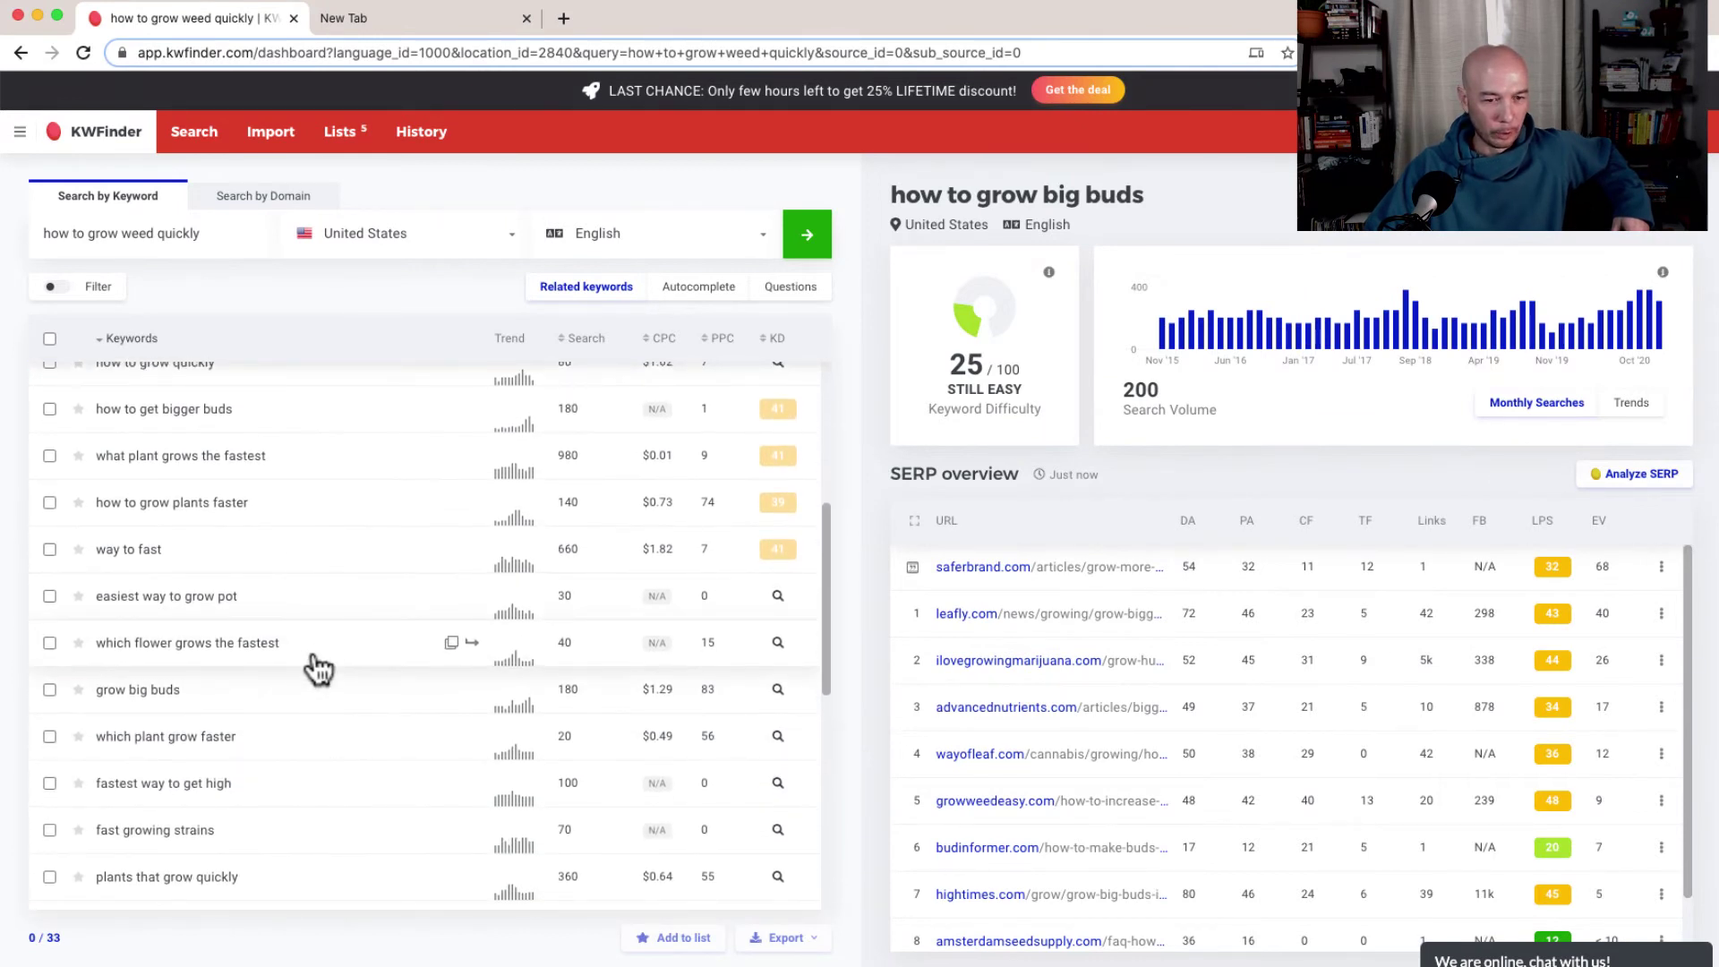
{"action": "left_click", "coordinate": [294, 713]}
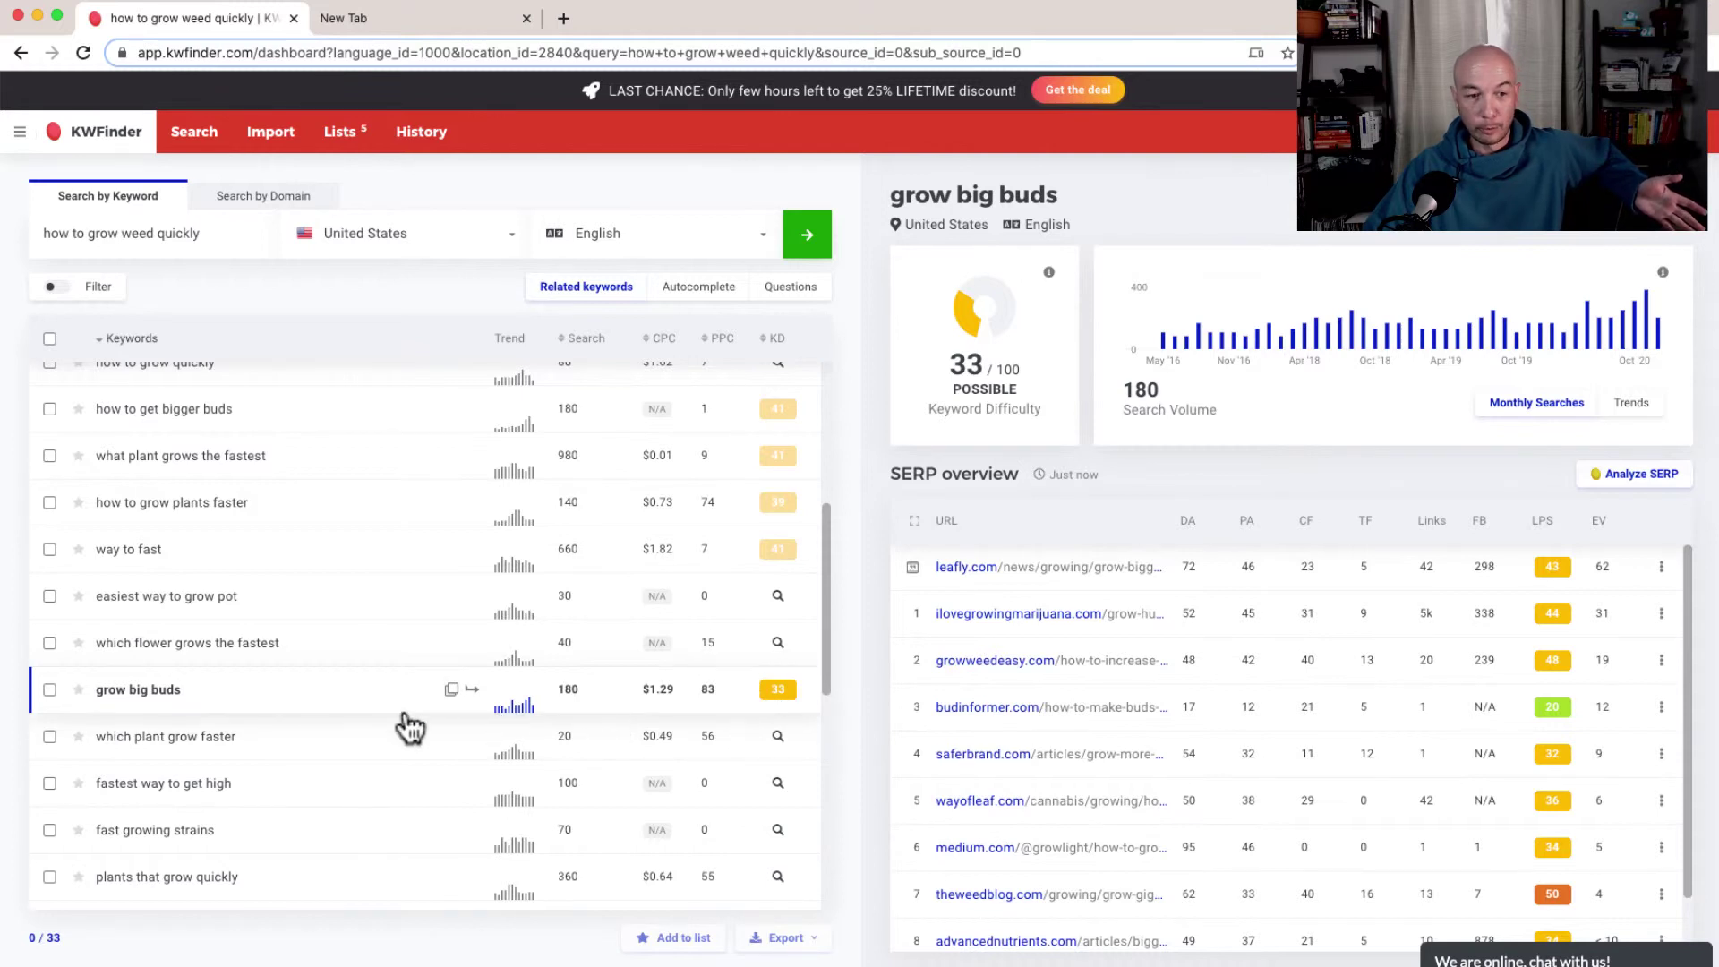
Step: Switch to the Google tab, search for "how to grow big buds" and review the competing pages in the results
{"action": "scroll", "coordinate": [394, 721], "scroll_direction": "up", "scroll_amount": 3}
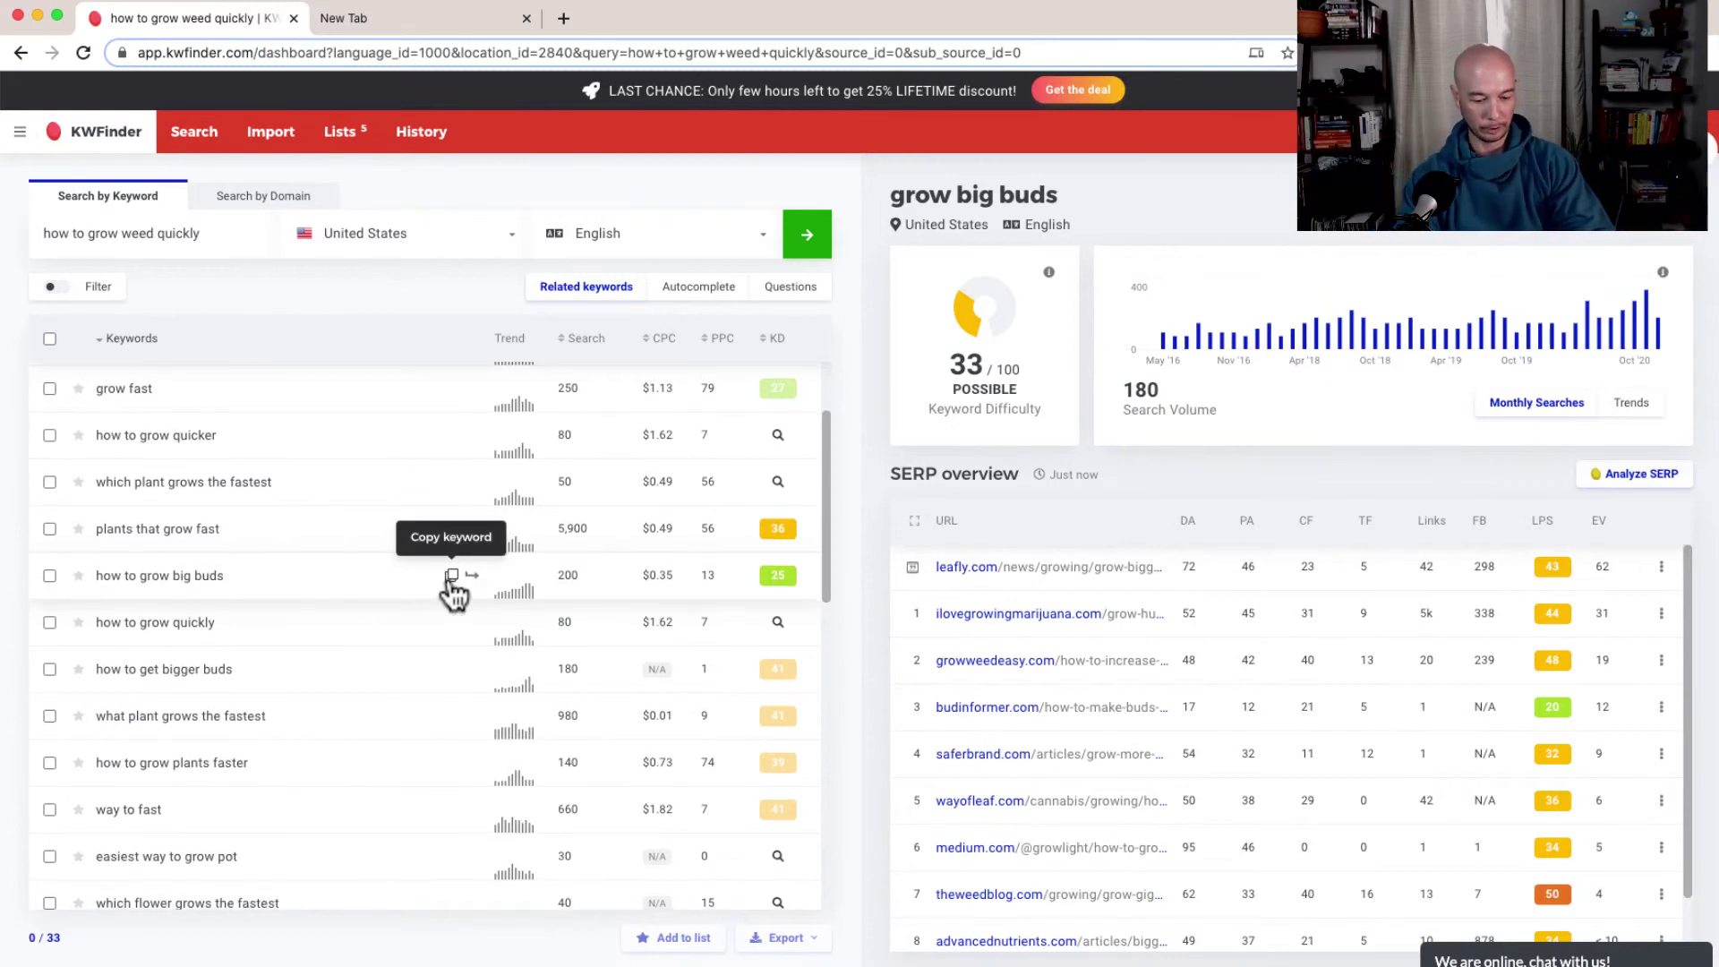
{"action": "key", "text": "ctrl+Tab"}
{"action": "type", "text": "how to grow big buds"}
{"action": "key", "text": "Return"}
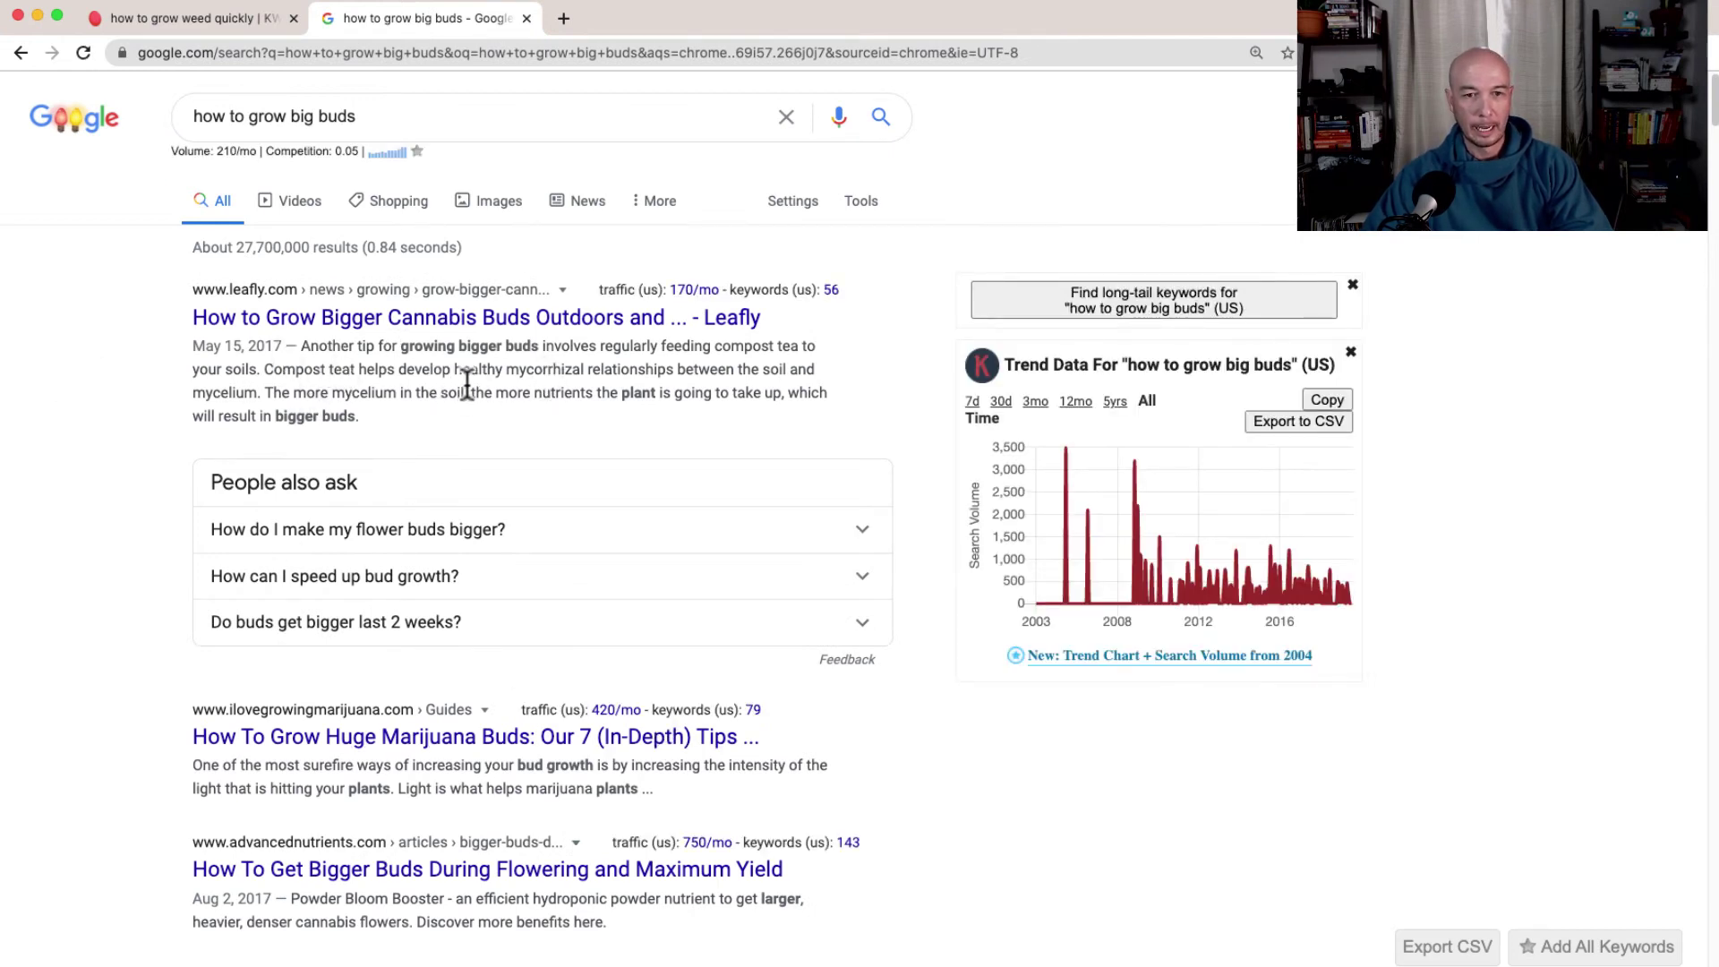
{"action": "scroll", "coordinate": [160, 551], "scroll_direction": "down", "scroll_amount": 5}
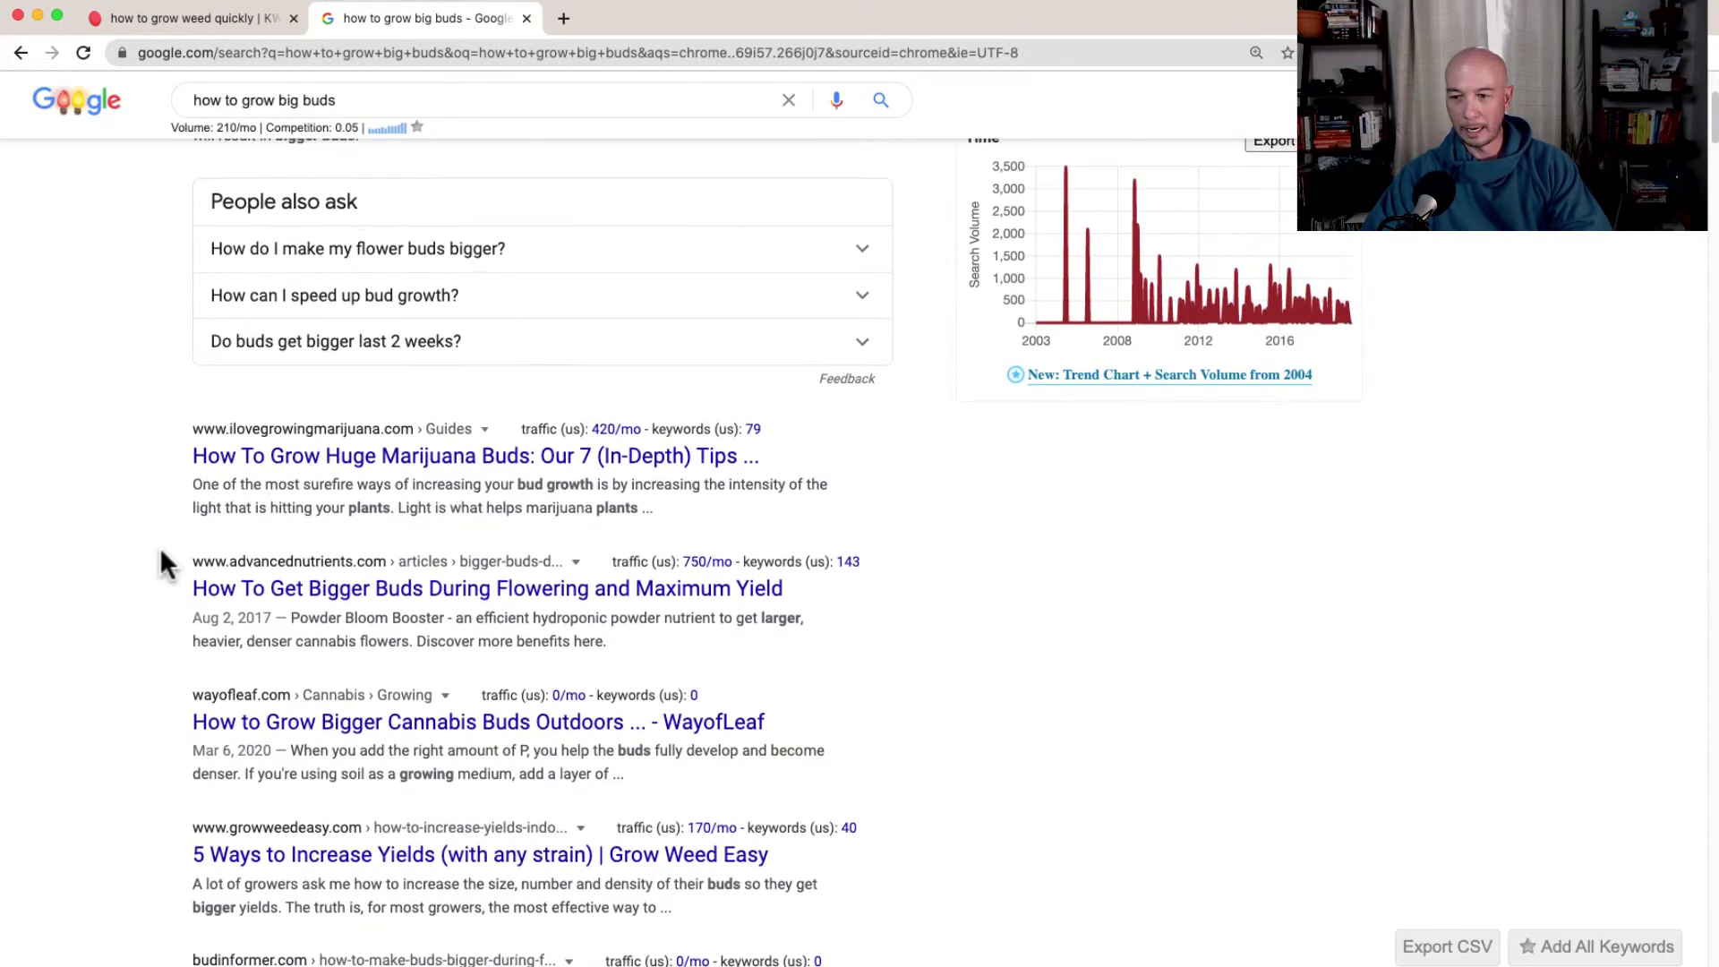
{"action": "scroll", "coordinate": [161, 552], "scroll_direction": "down", "scroll_amount": 1}
{"action": "scroll", "coordinate": [161, 552], "scroll_direction": "down", "scroll_amount": 4}
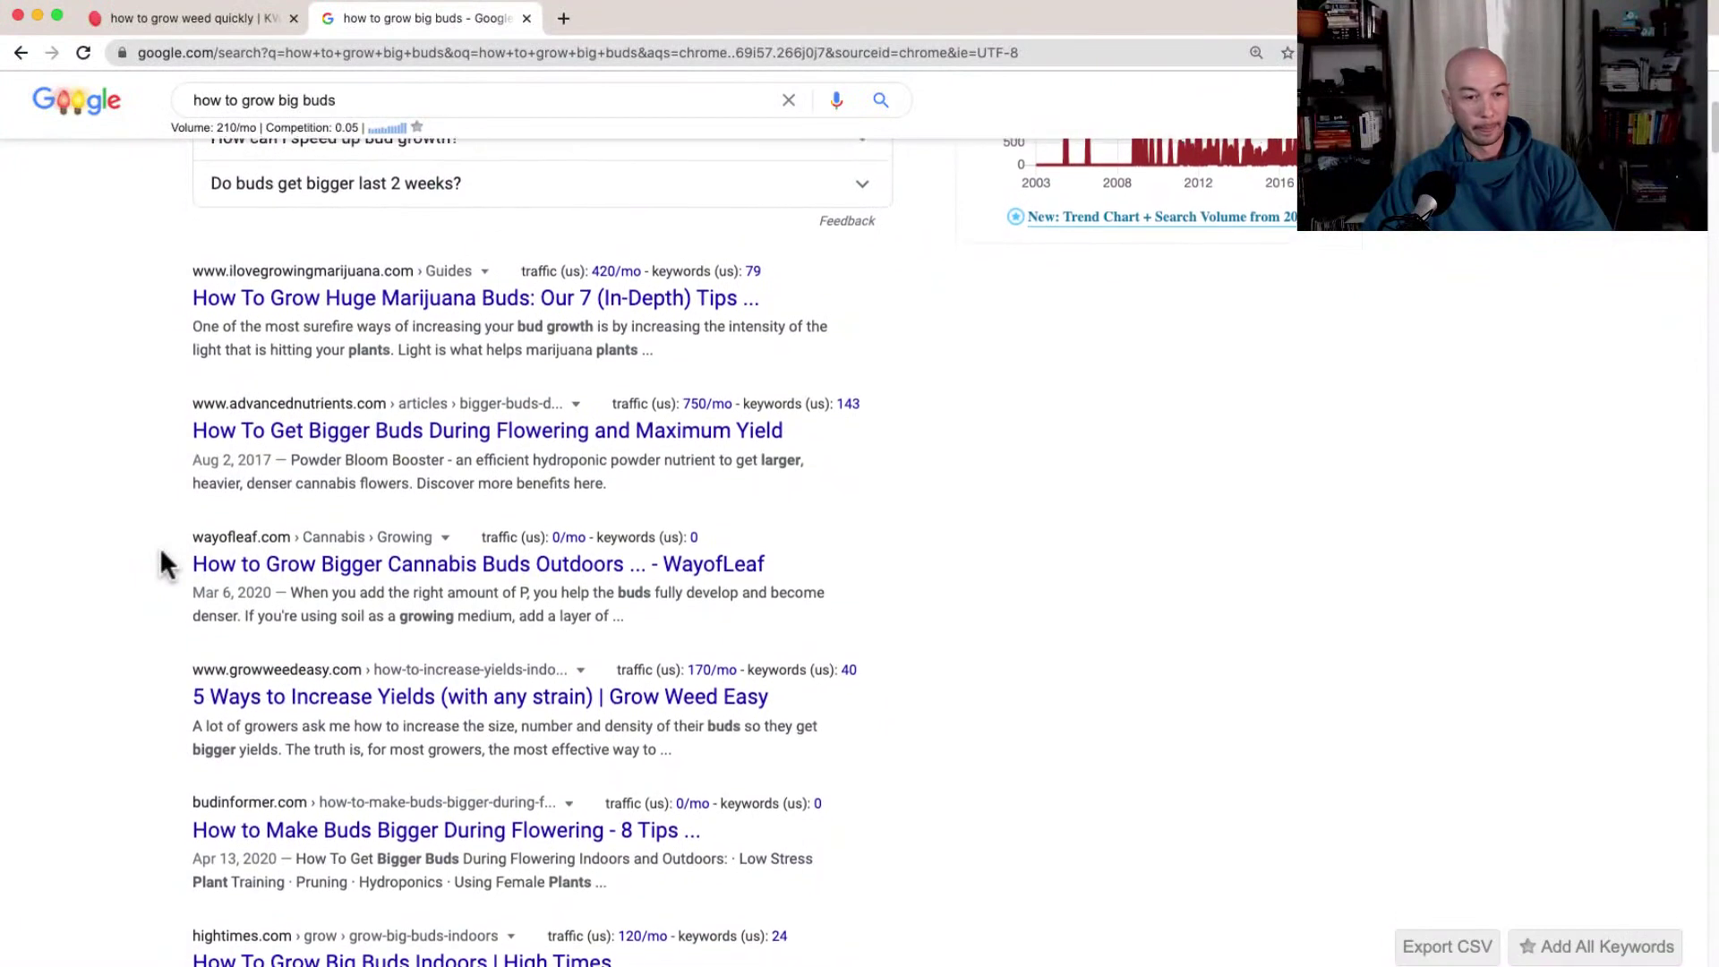
{"action": "scroll", "coordinate": [159, 564], "scroll_direction": "down", "scroll_amount": 2}
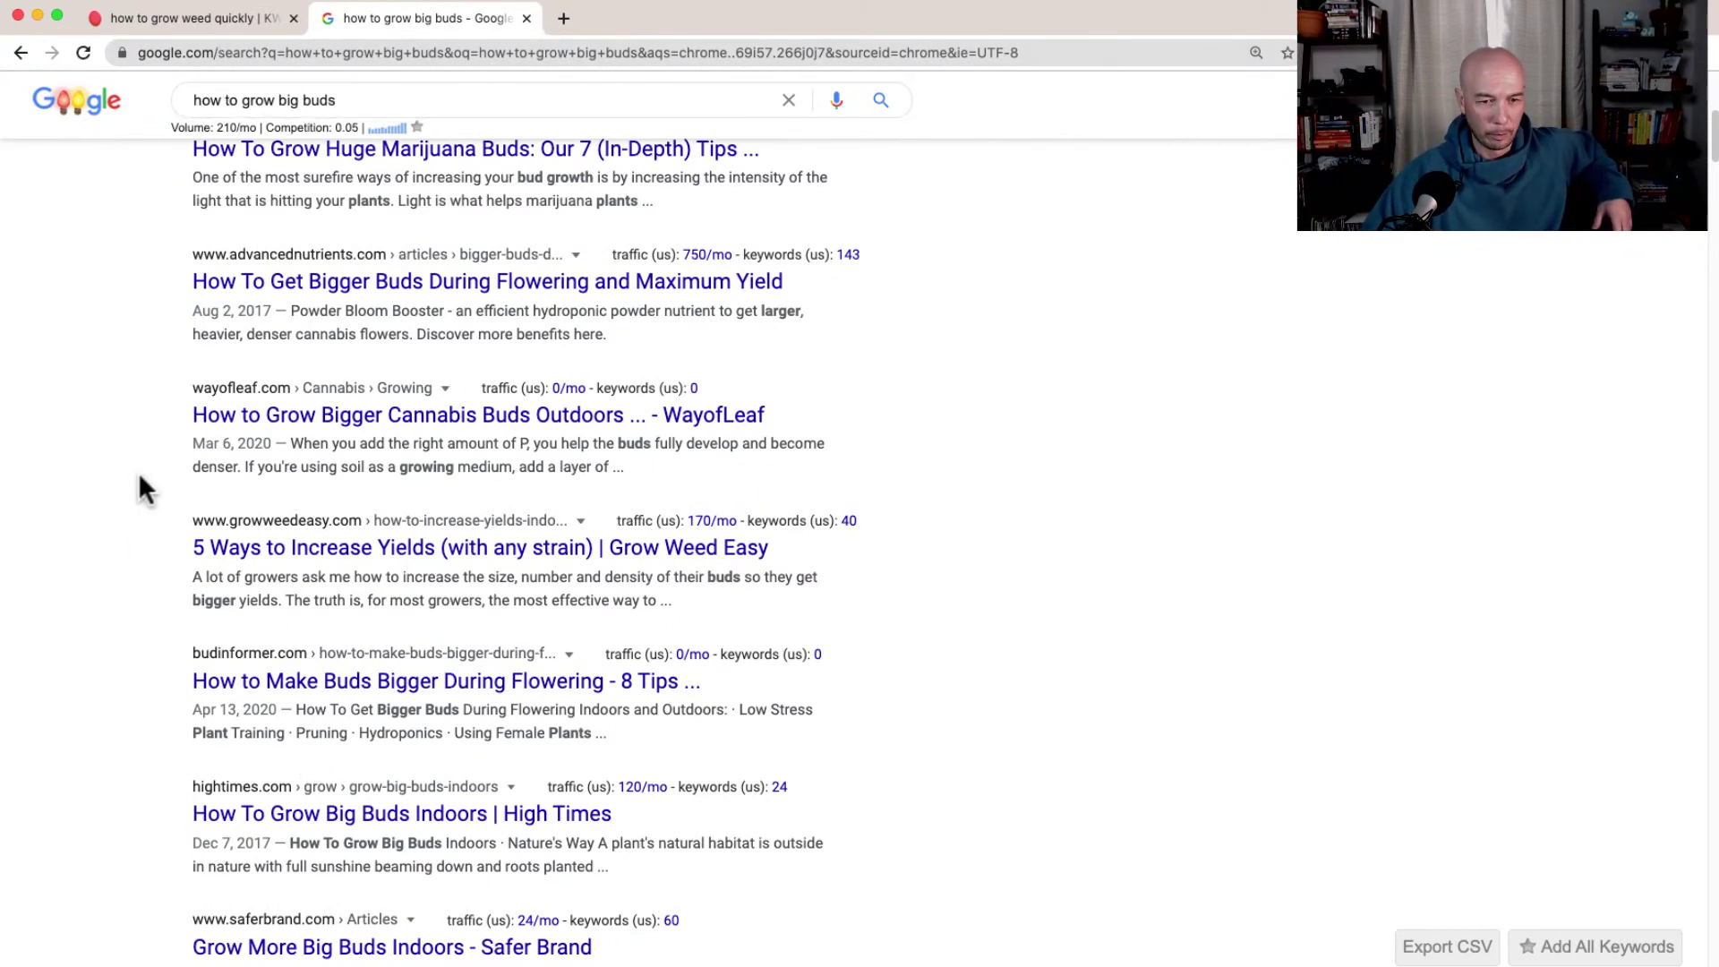
Step: Return to KWFinder and run a new keyword search for "best scissors for cutting buds"
{"action": "left_click", "coordinate": [184, 20]}
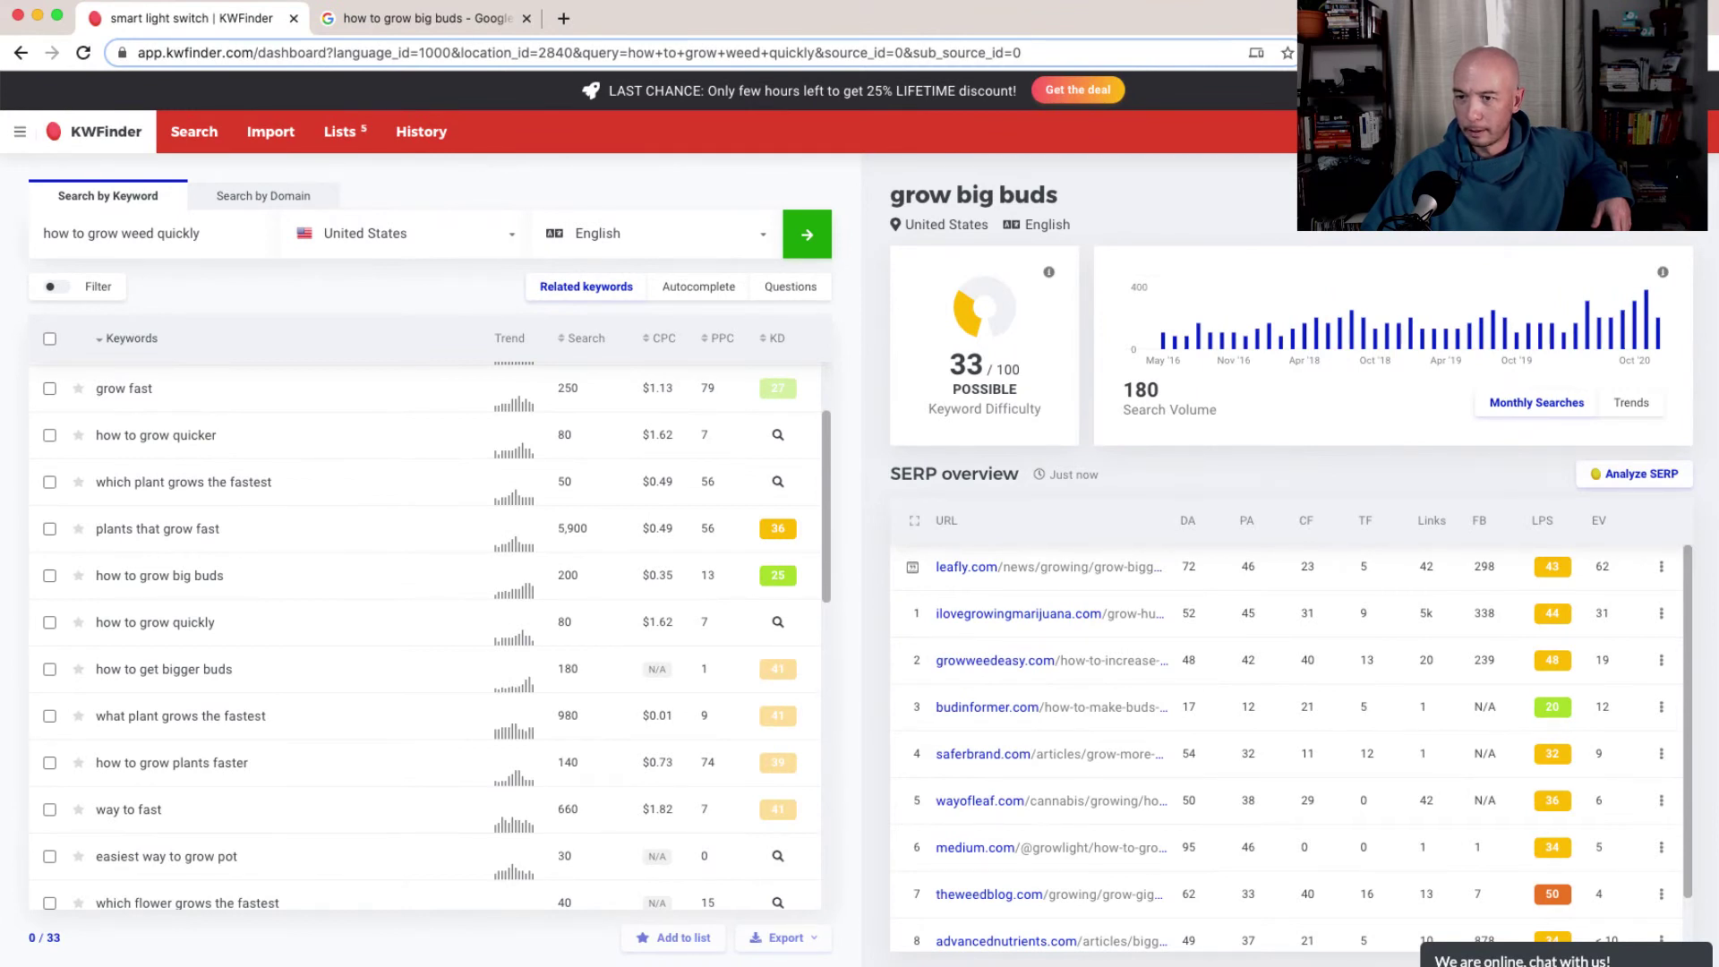
{"action": "double_click", "coordinate": [126, 236]}
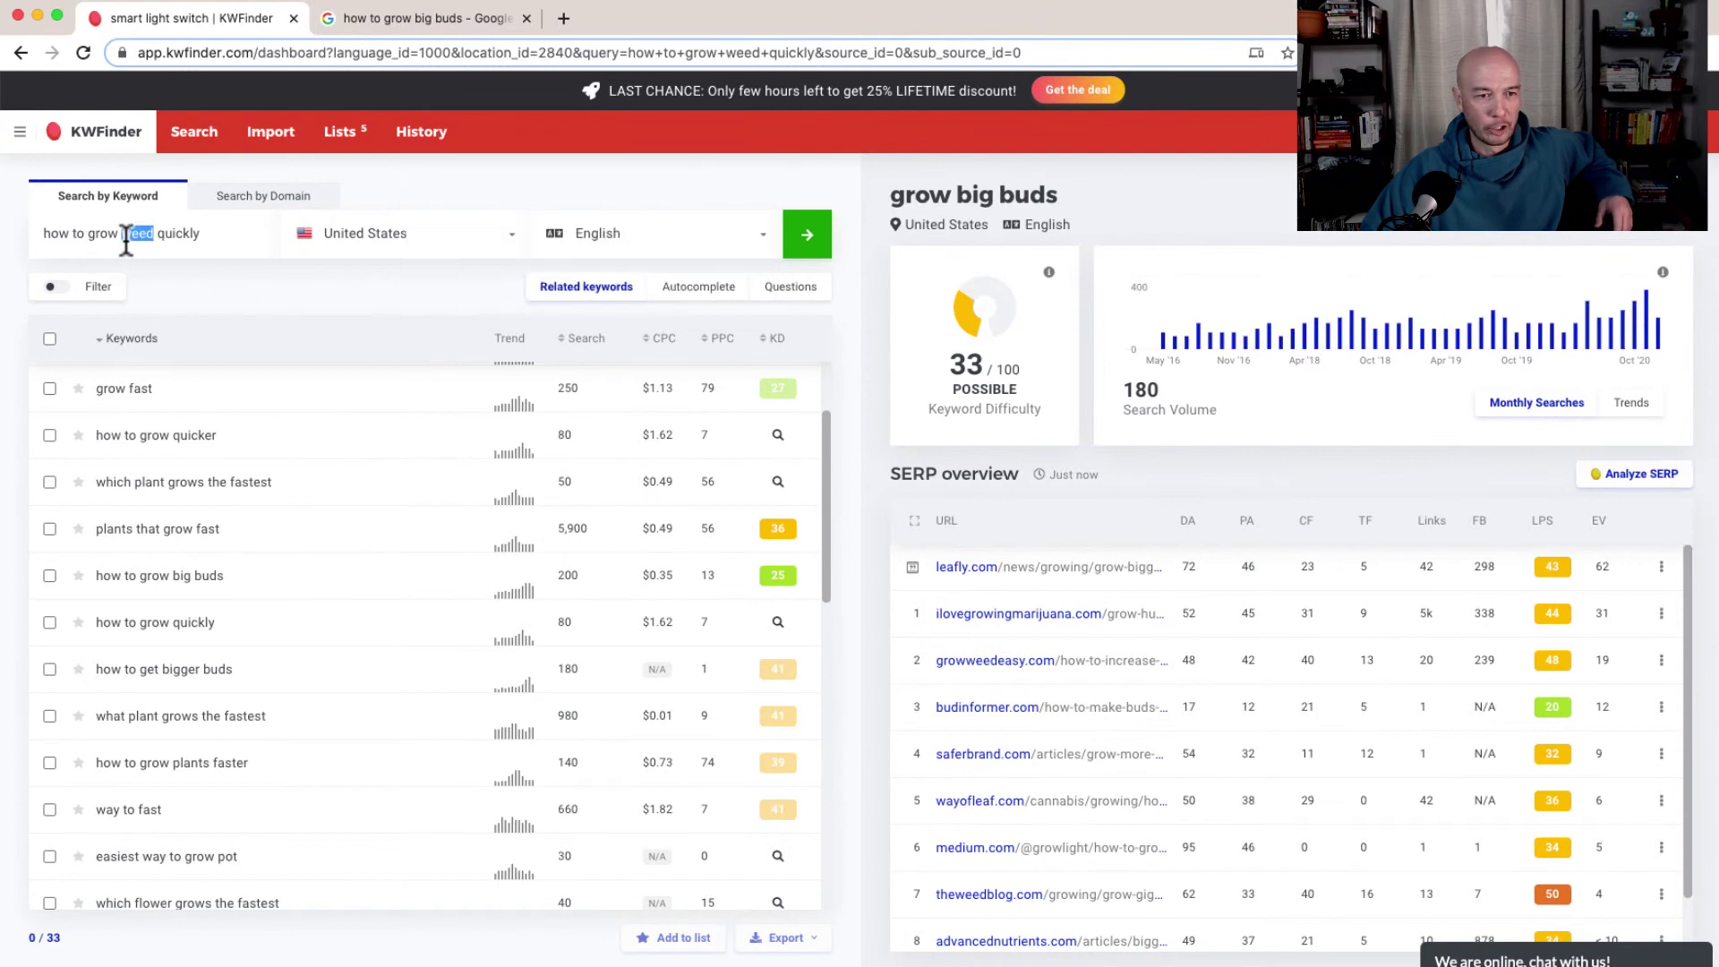
{"action": "triple_click", "coordinate": [126, 236]}
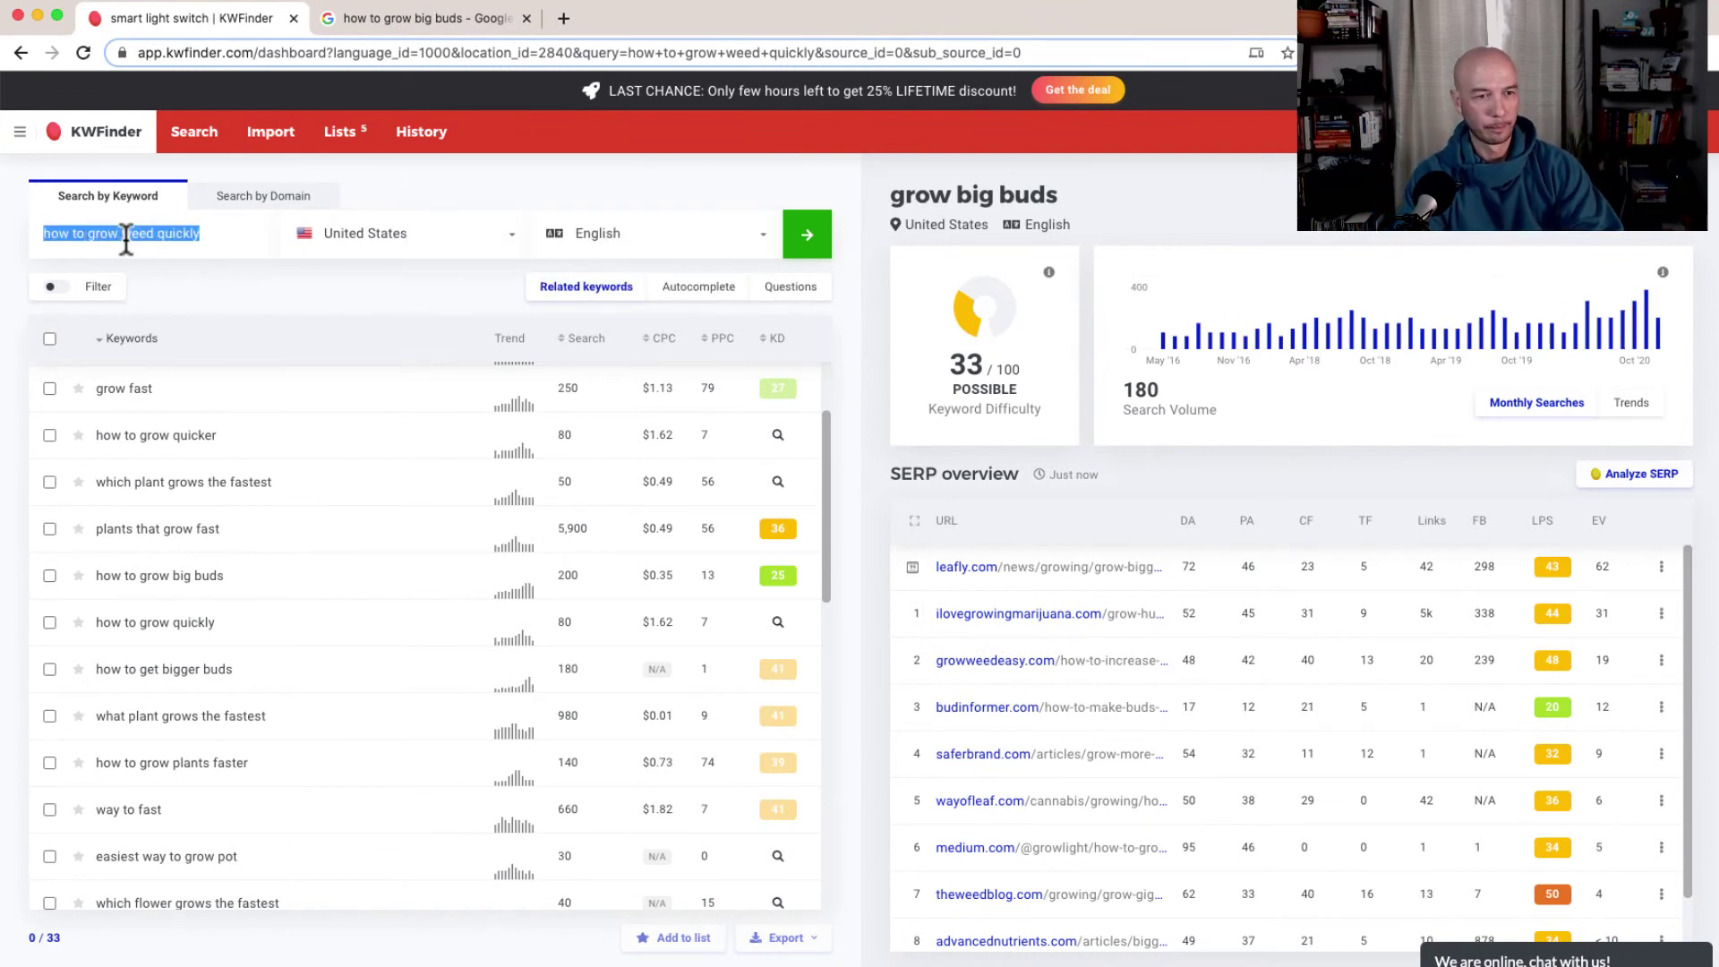
{"action": "type", "text": "best scissors for cutting buds"}
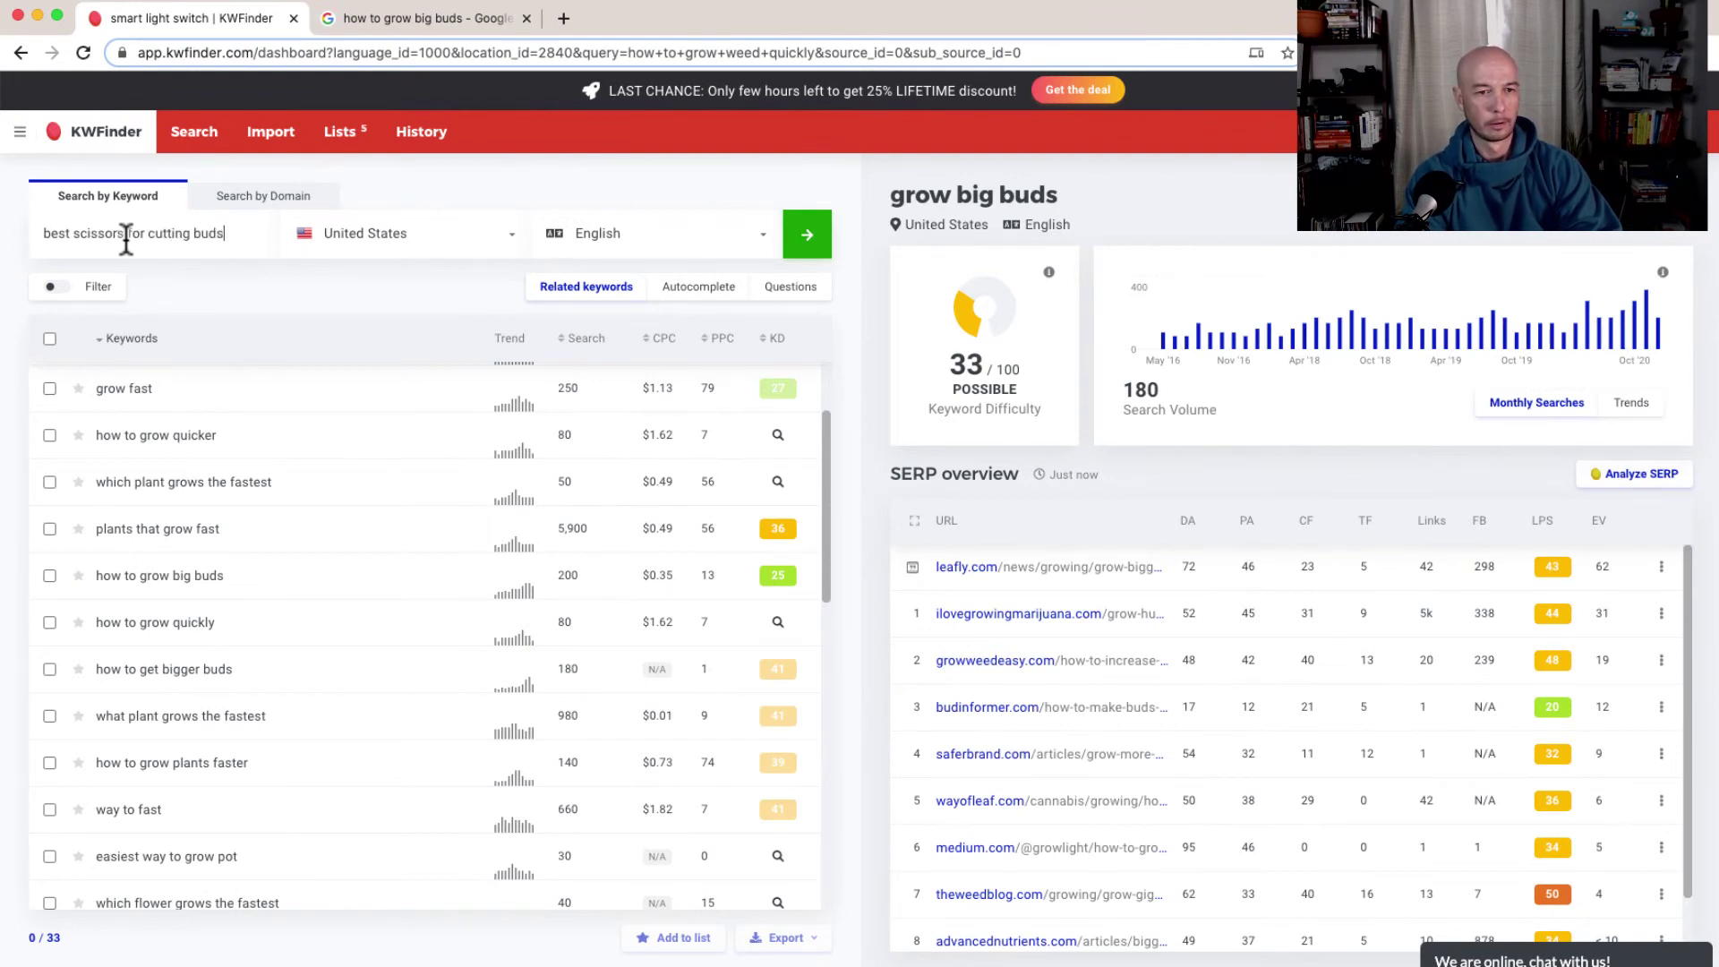
{"action": "key", "text": "Return"}
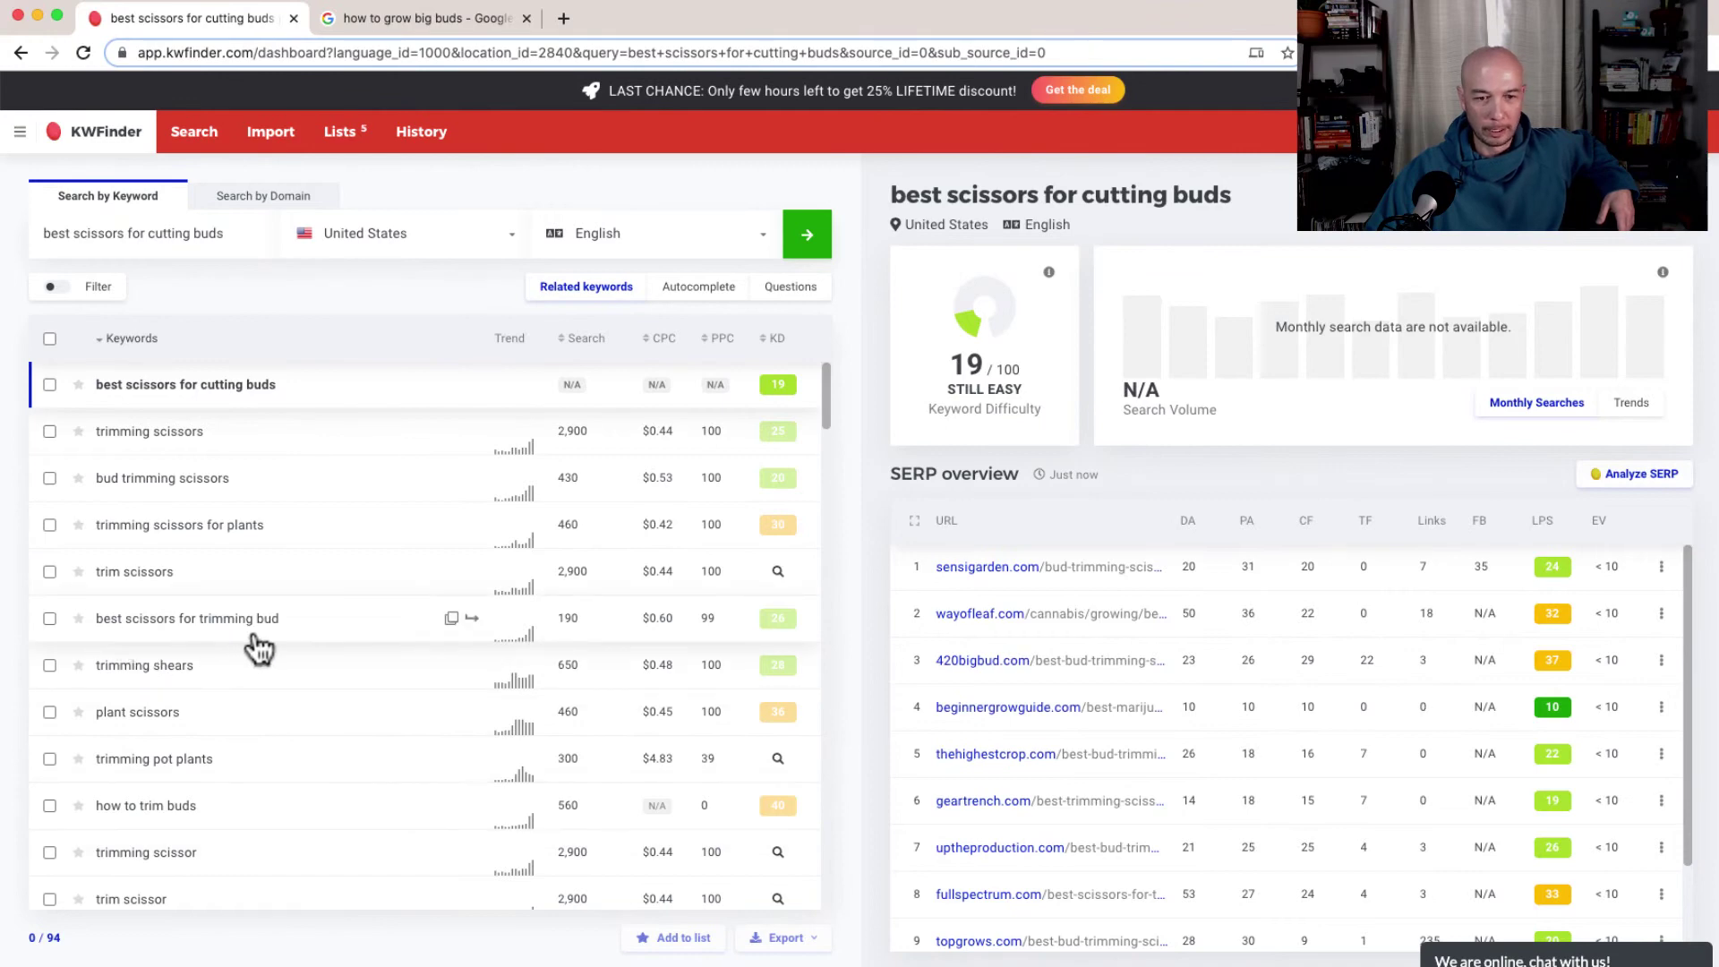
Step: Update the keyword difficulty of "best scissors for trimming bud" and "trimming pot plants", and look through the surrounding related keywords
{"action": "left_click", "coordinate": [746, 643]}
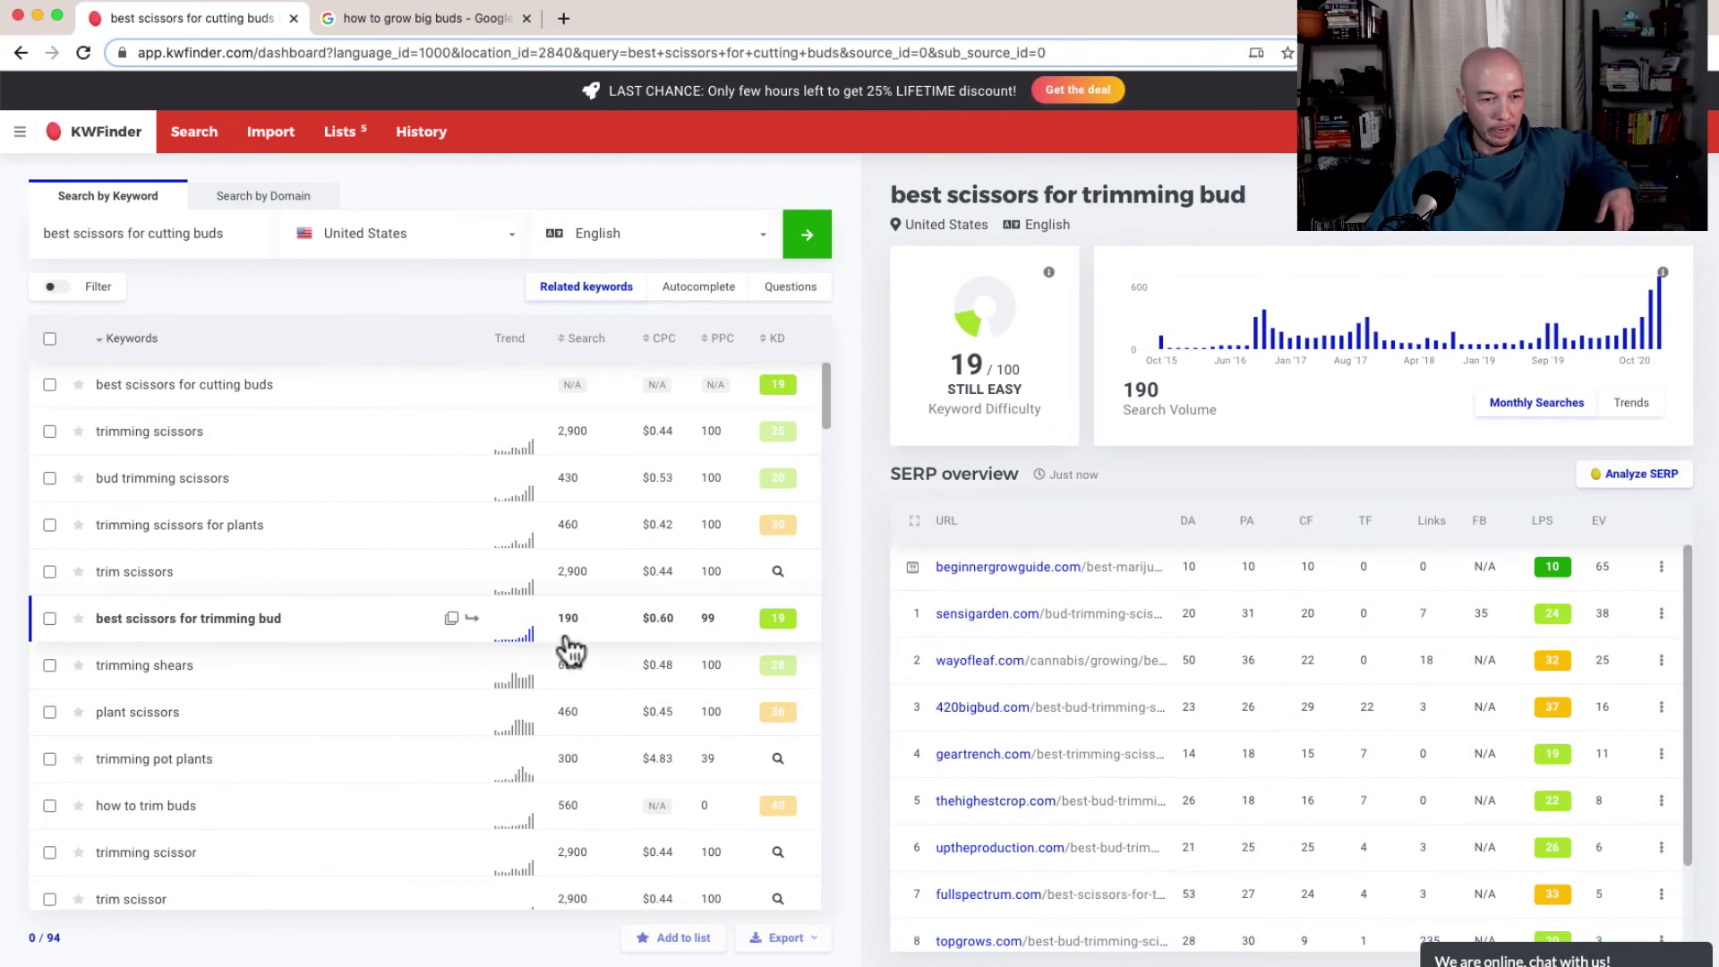
{"action": "left_click", "coordinate": [285, 775]}
{"action": "scroll", "coordinate": [291, 776], "scroll_direction": "down", "scroll_amount": 3}
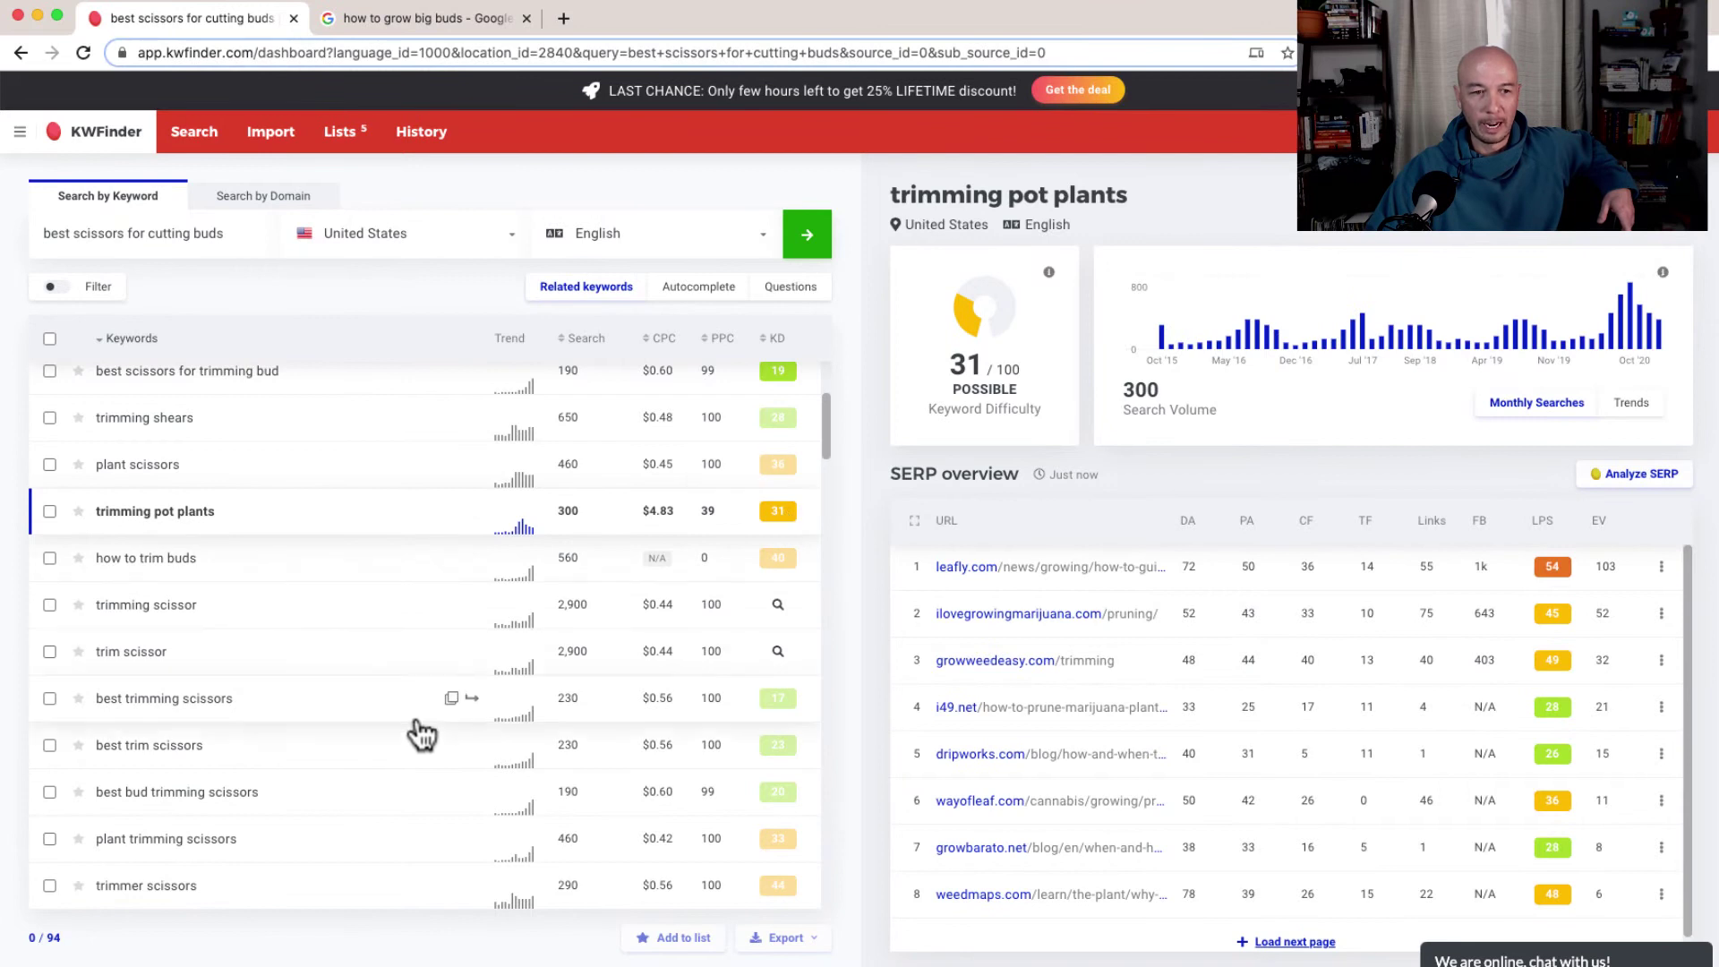
{"action": "scroll", "coordinate": [421, 732], "scroll_direction": "up", "scroll_amount": 2}
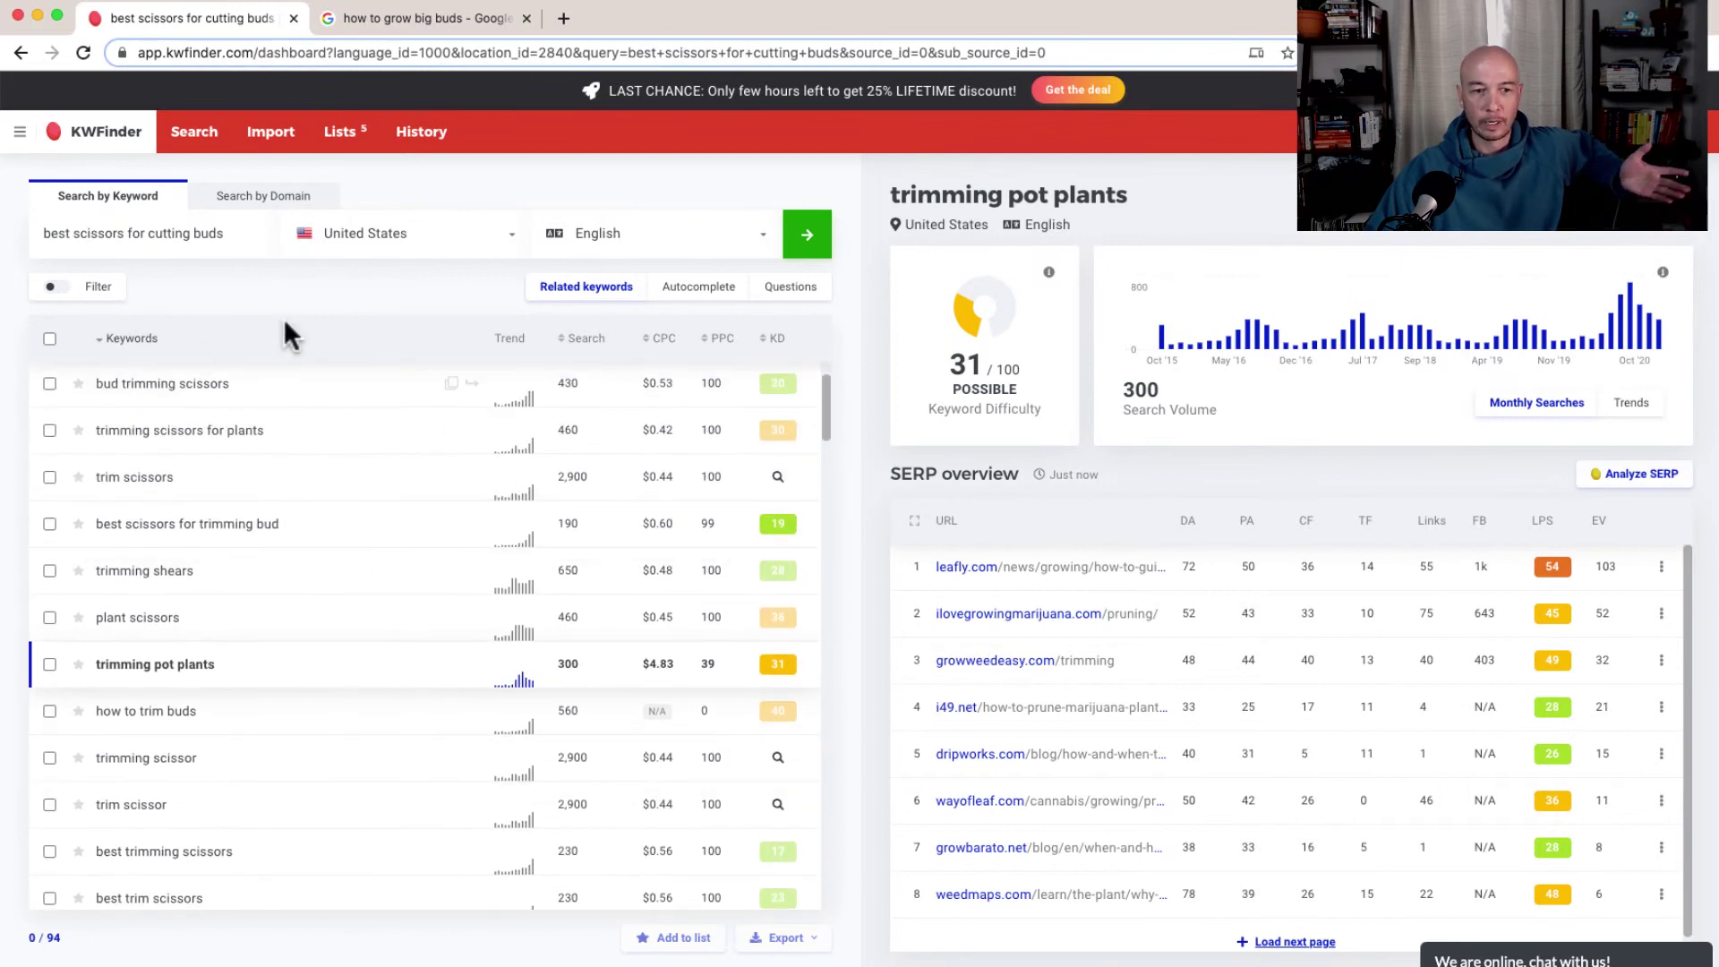
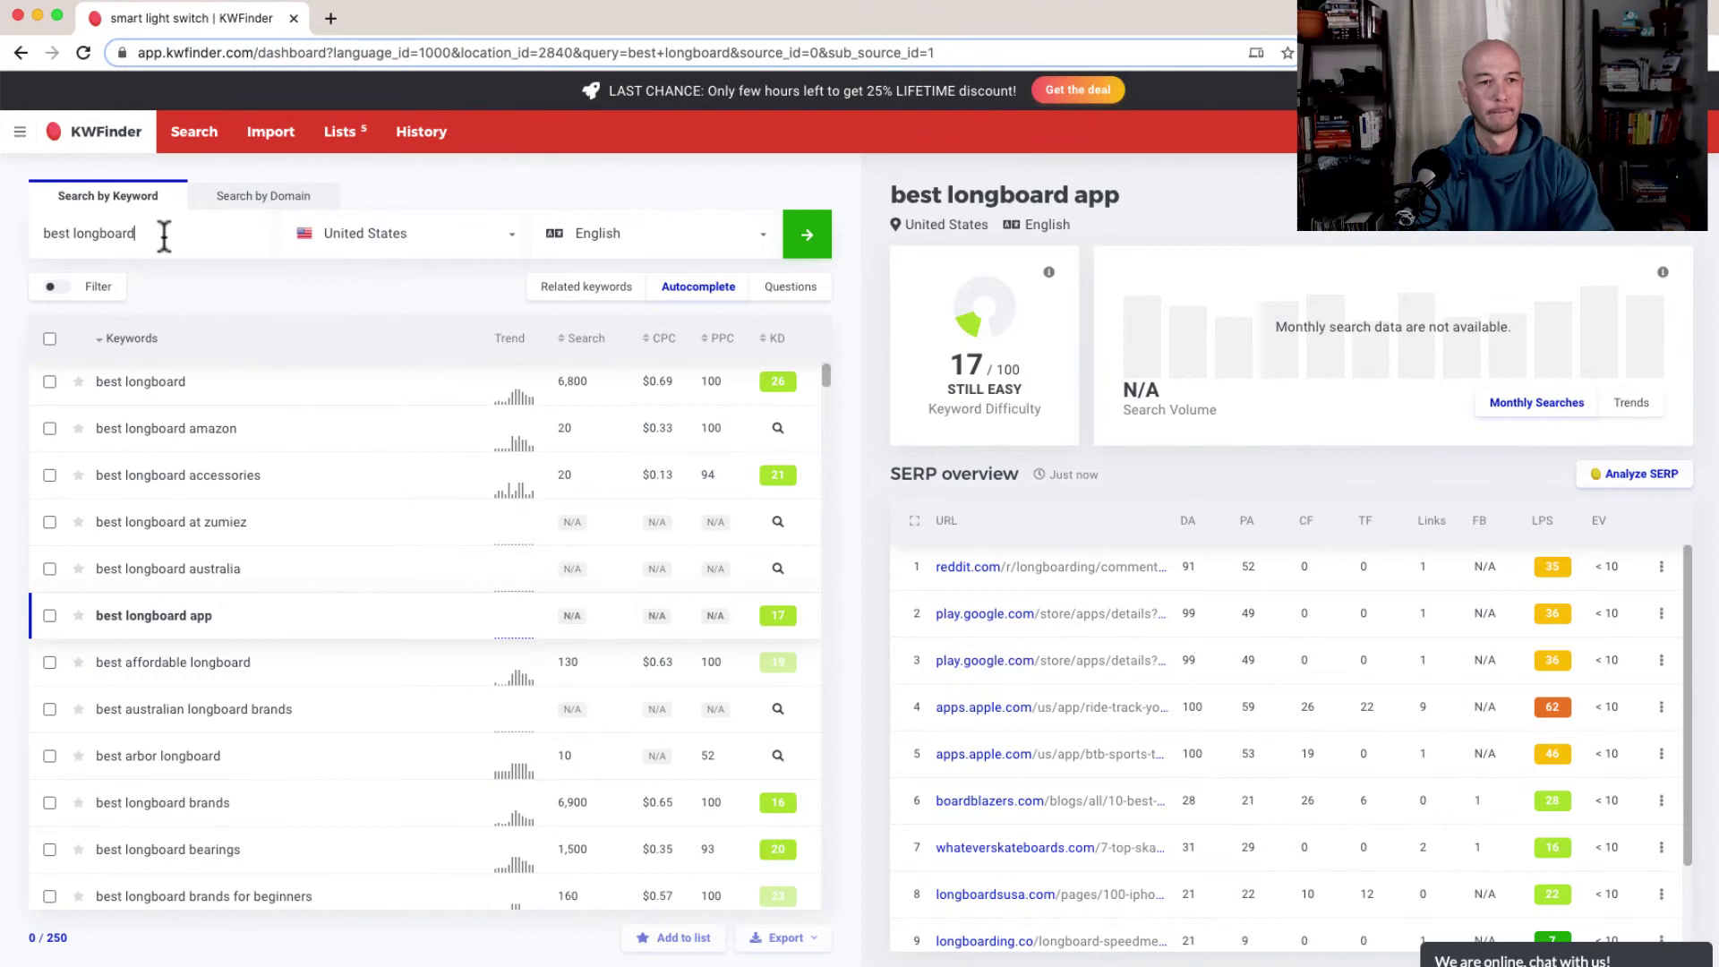
Step: Change from autocomplete suggestions to related keywords and run a keyword search for "best longboard for kids"
{"action": "type", "text": "kids"}
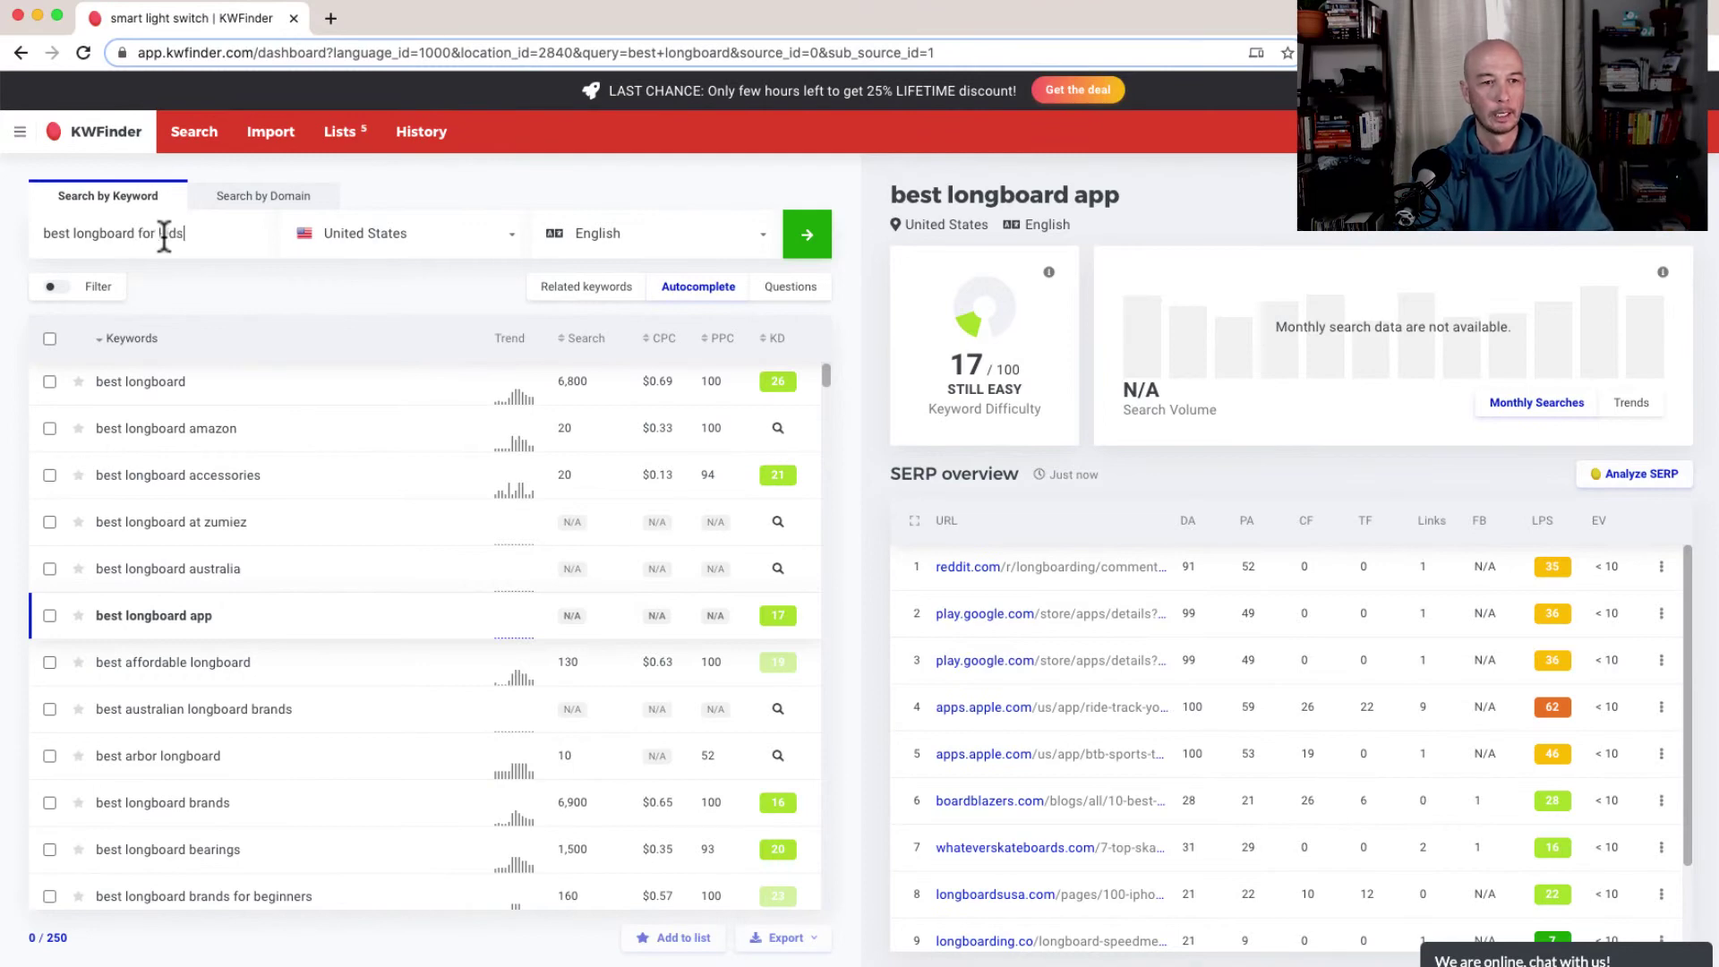
{"action": "left_click", "coordinate": [540, 287]}
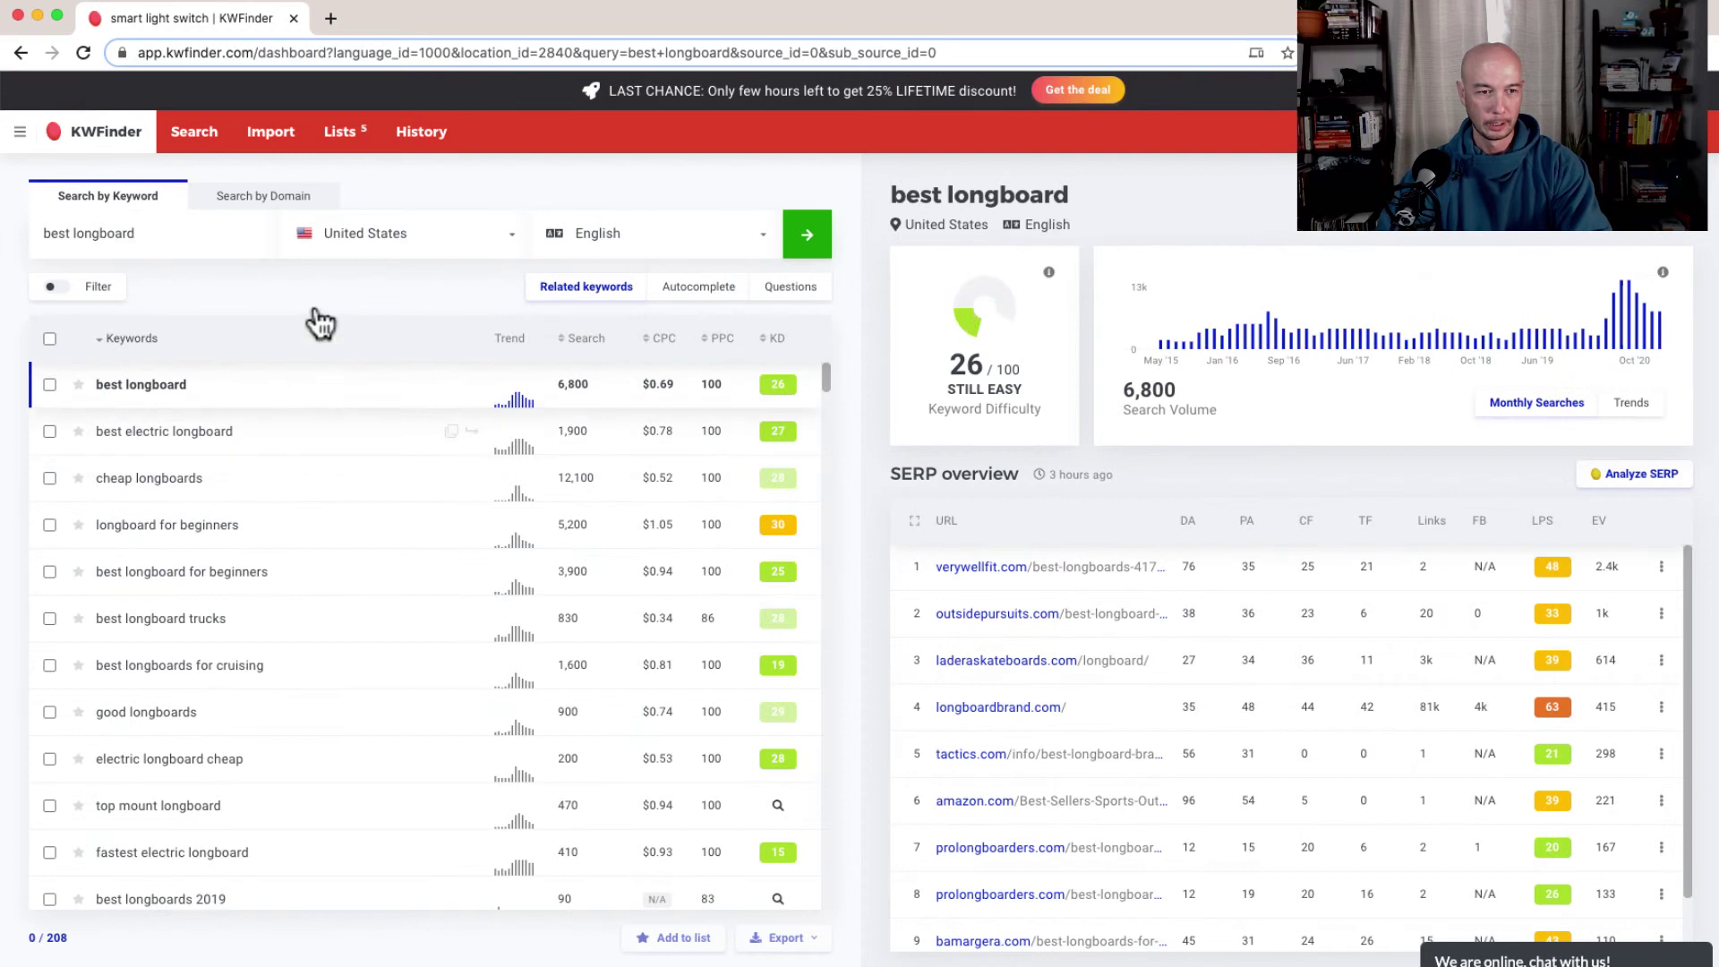
{"action": "left_click", "coordinate": [190, 228]}
{"action": "type", "text": "for kids"}
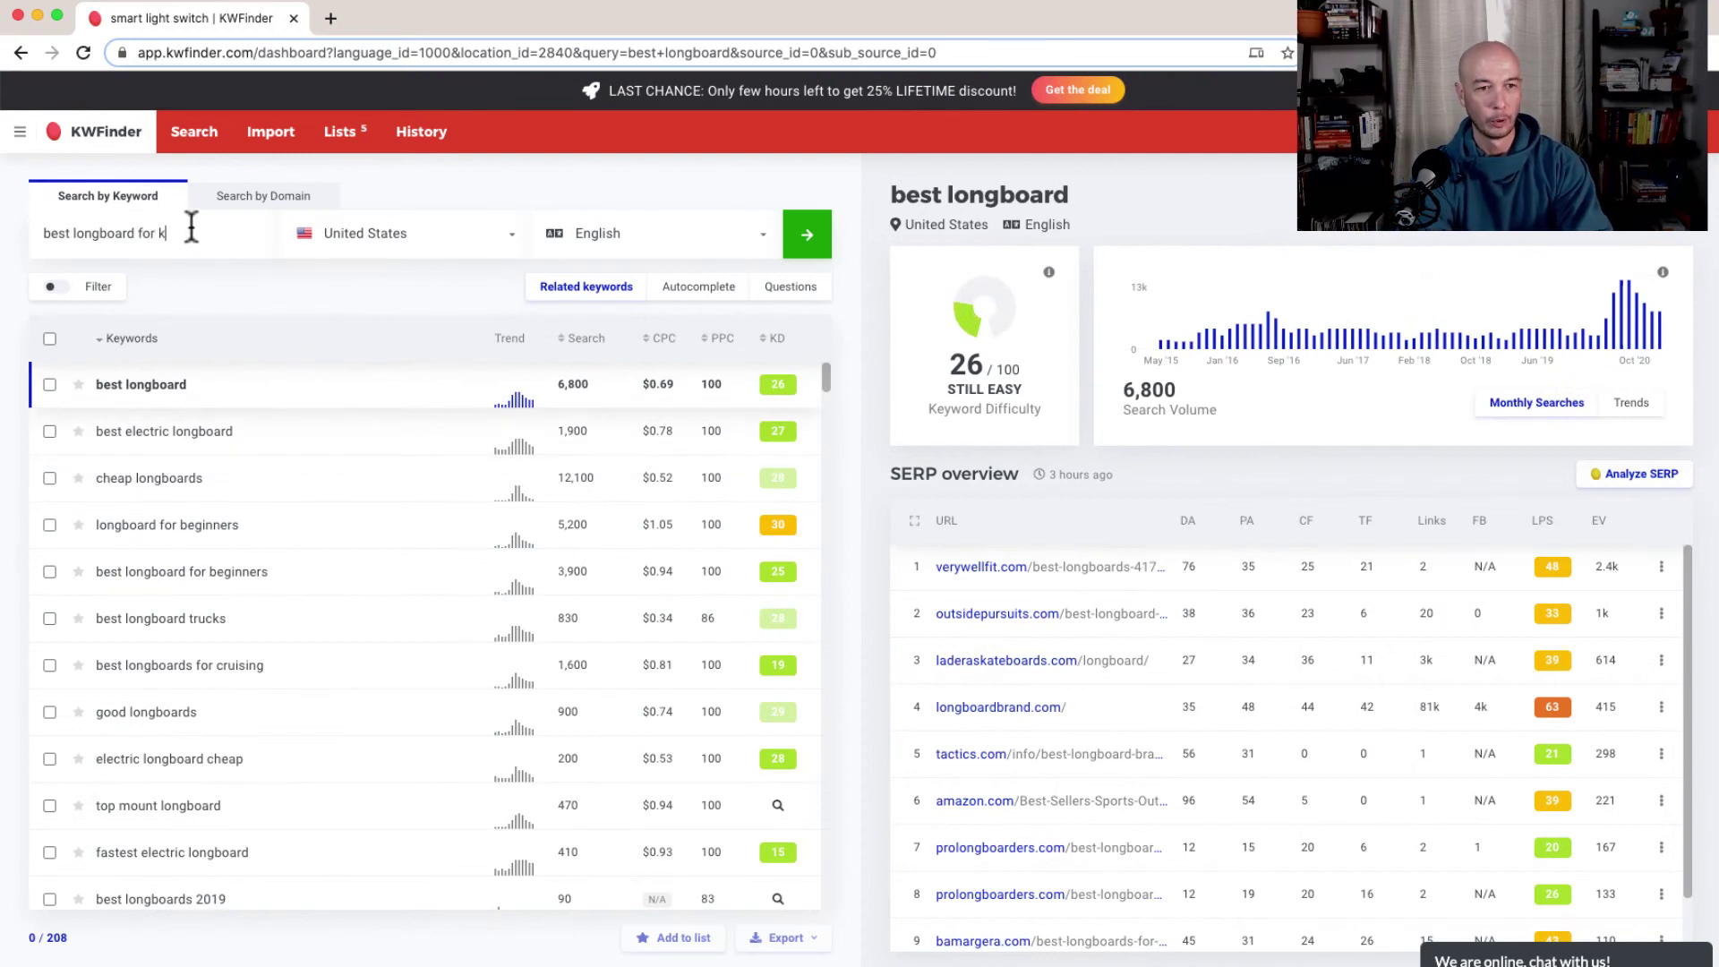
{"action": "key", "text": "Return"}
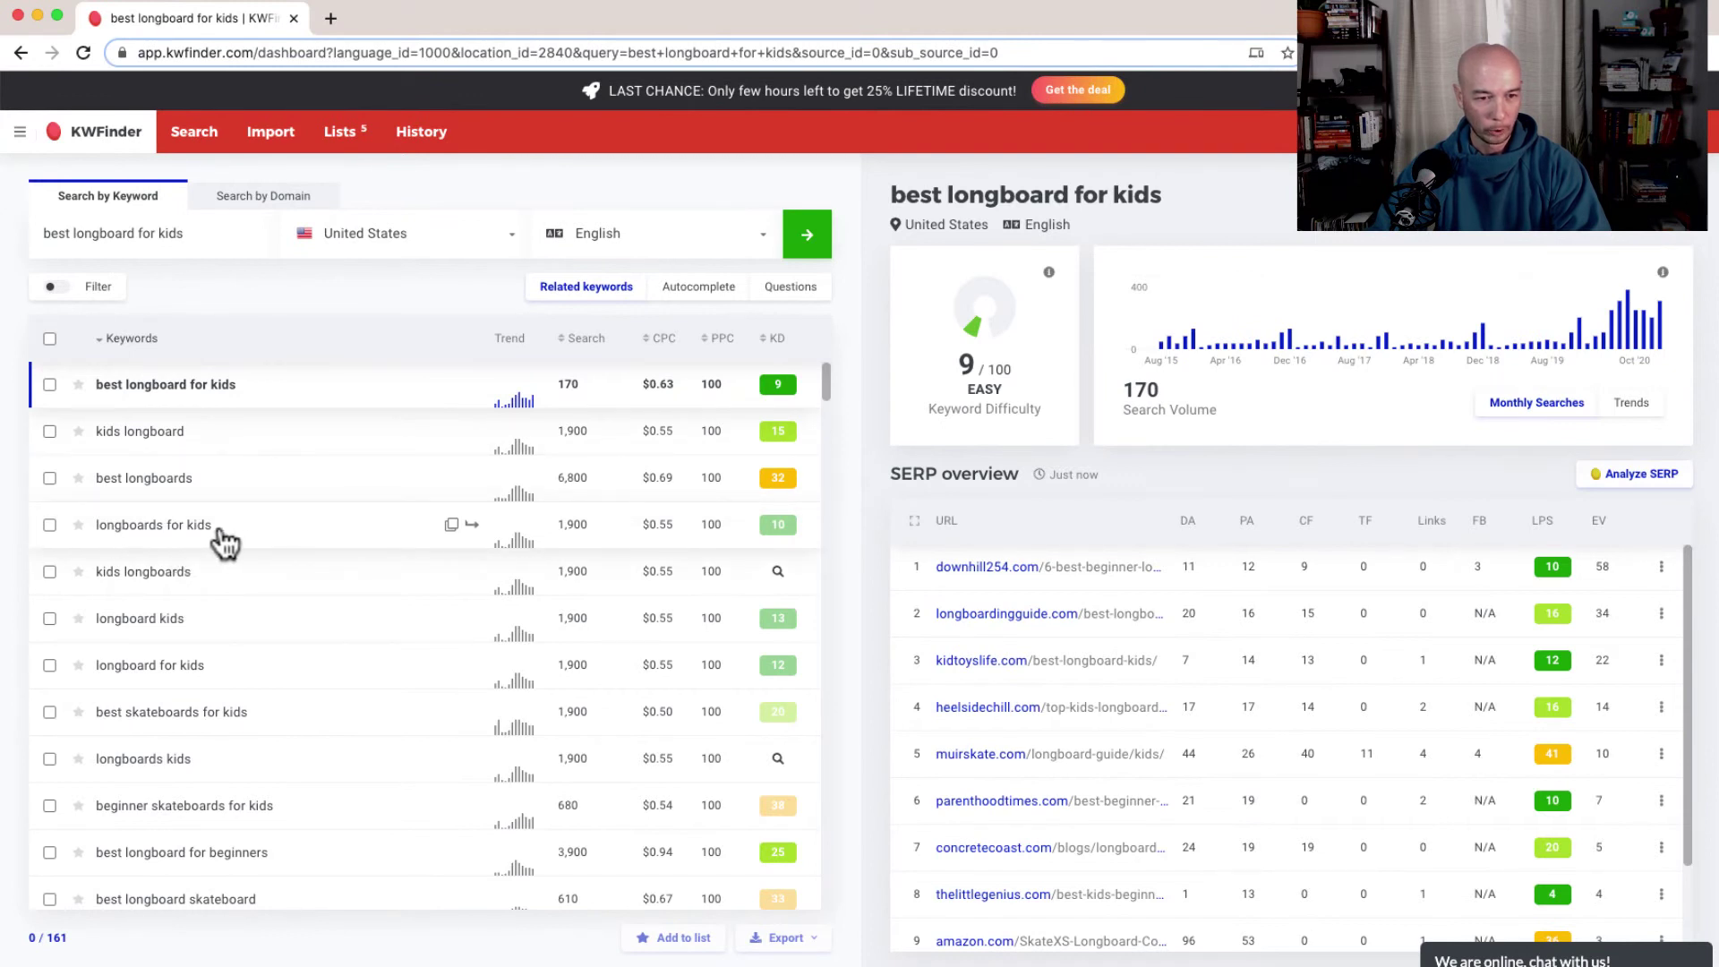
Step: Update the keyword difficulty of "longboards for kids" and "best skateboards for kids", and review the pages ranking for each
{"action": "left_click", "coordinate": [305, 546]}
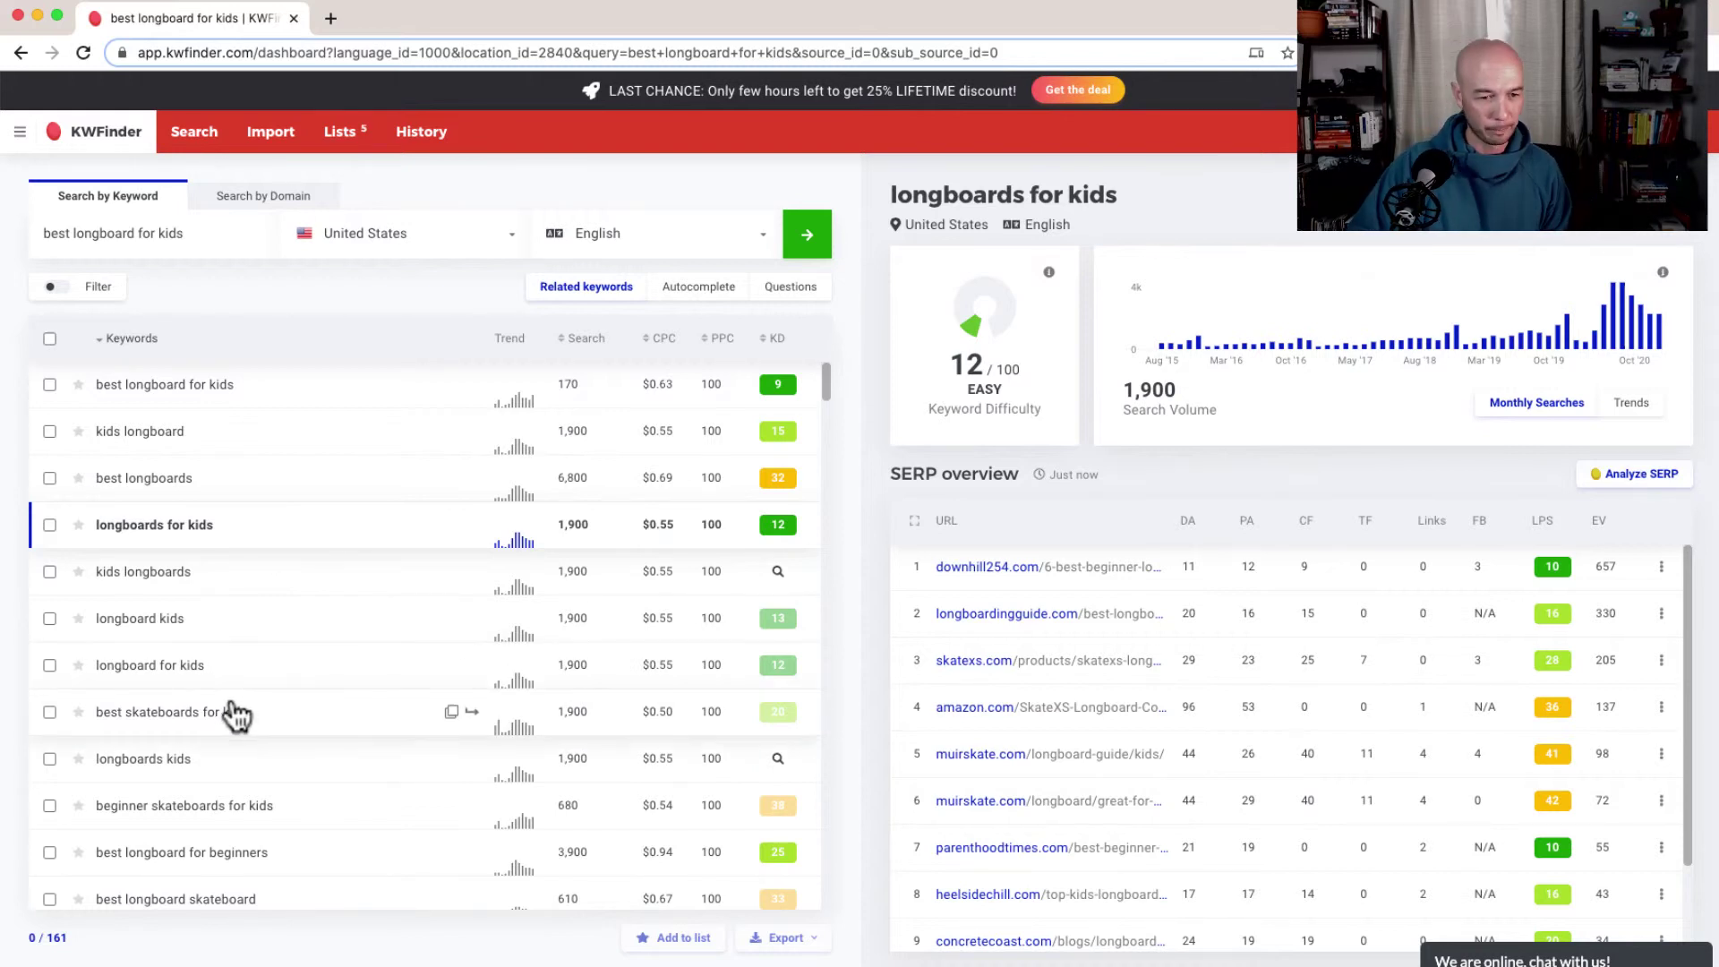
{"action": "left_click", "coordinate": [287, 734]}
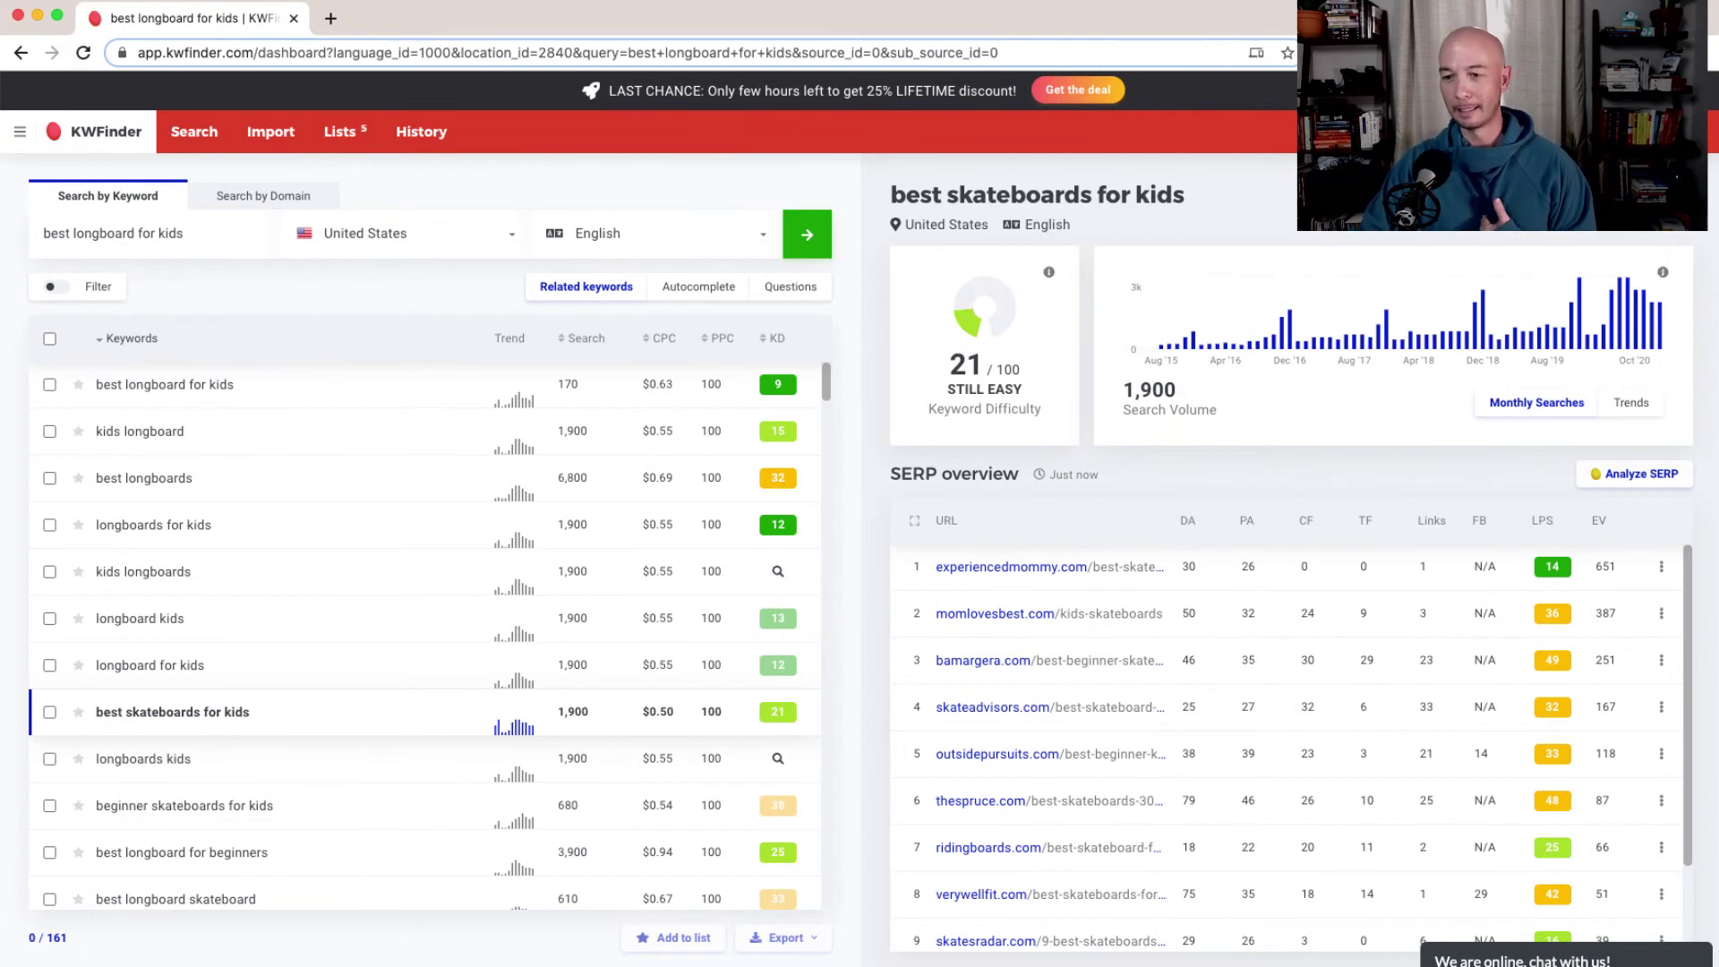
{"action": "mouse_move", "coordinate": [1538, 535]}
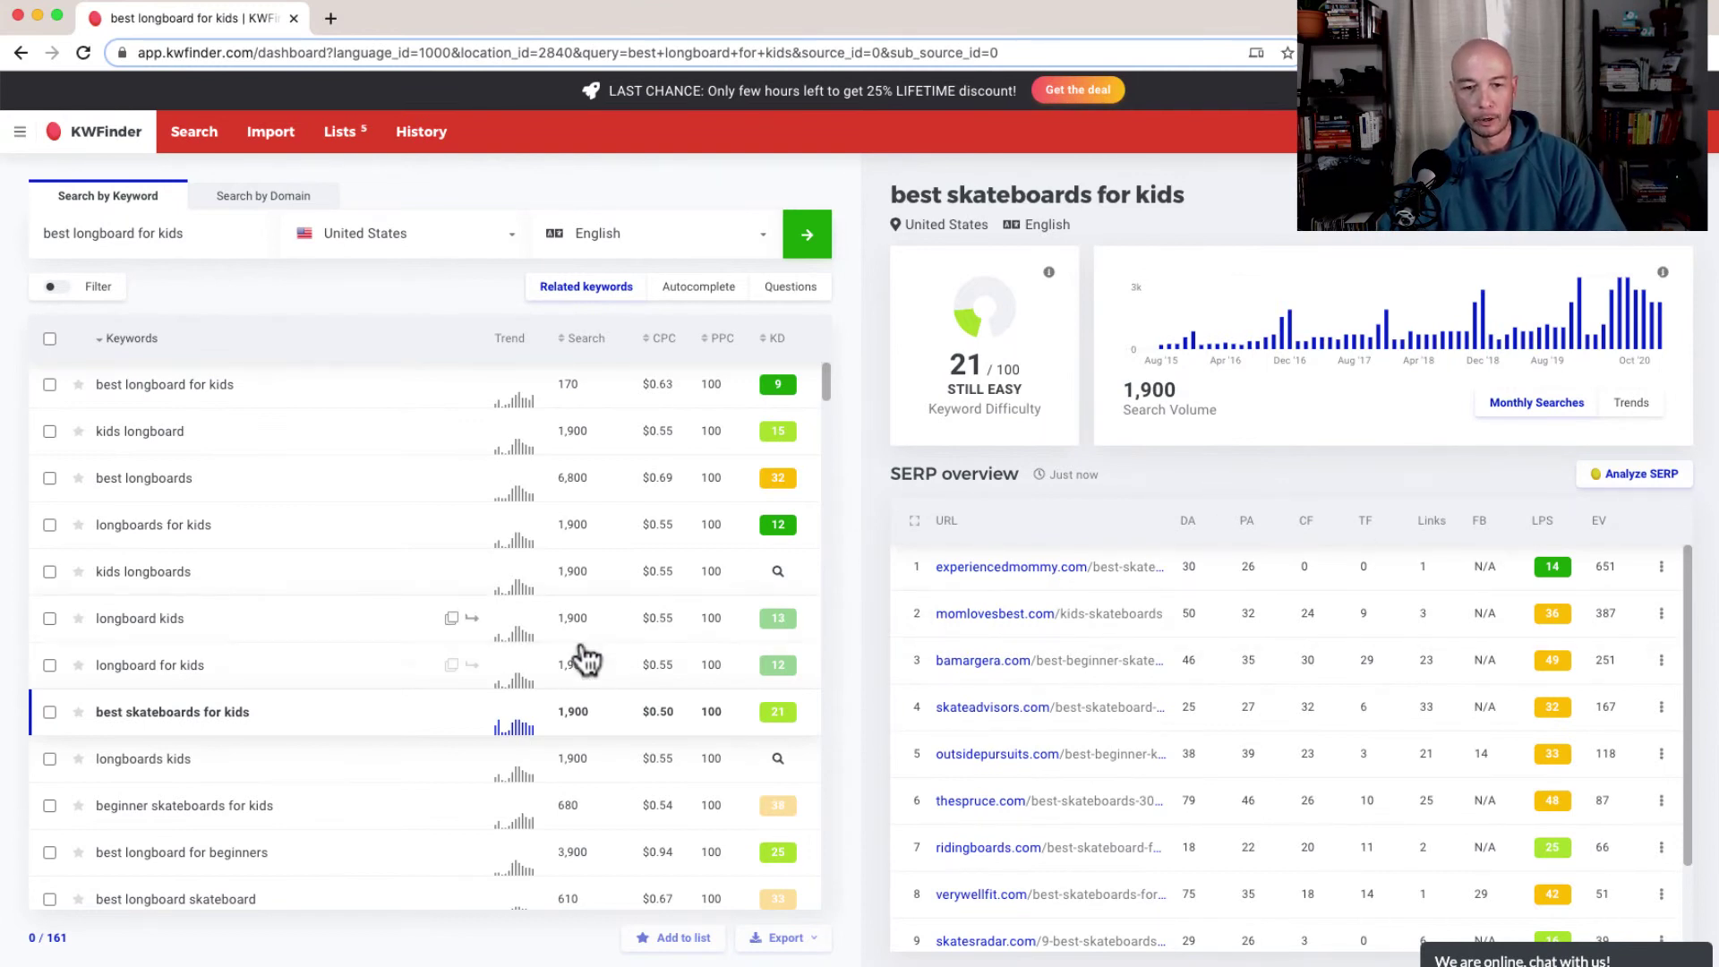
Step: Update the keyword difficulty of "best longboard for beginners" in the related keywords and check when it was last calculated
{"action": "scroll", "coordinate": [635, 694], "scroll_direction": "down", "scroll_amount": 2}
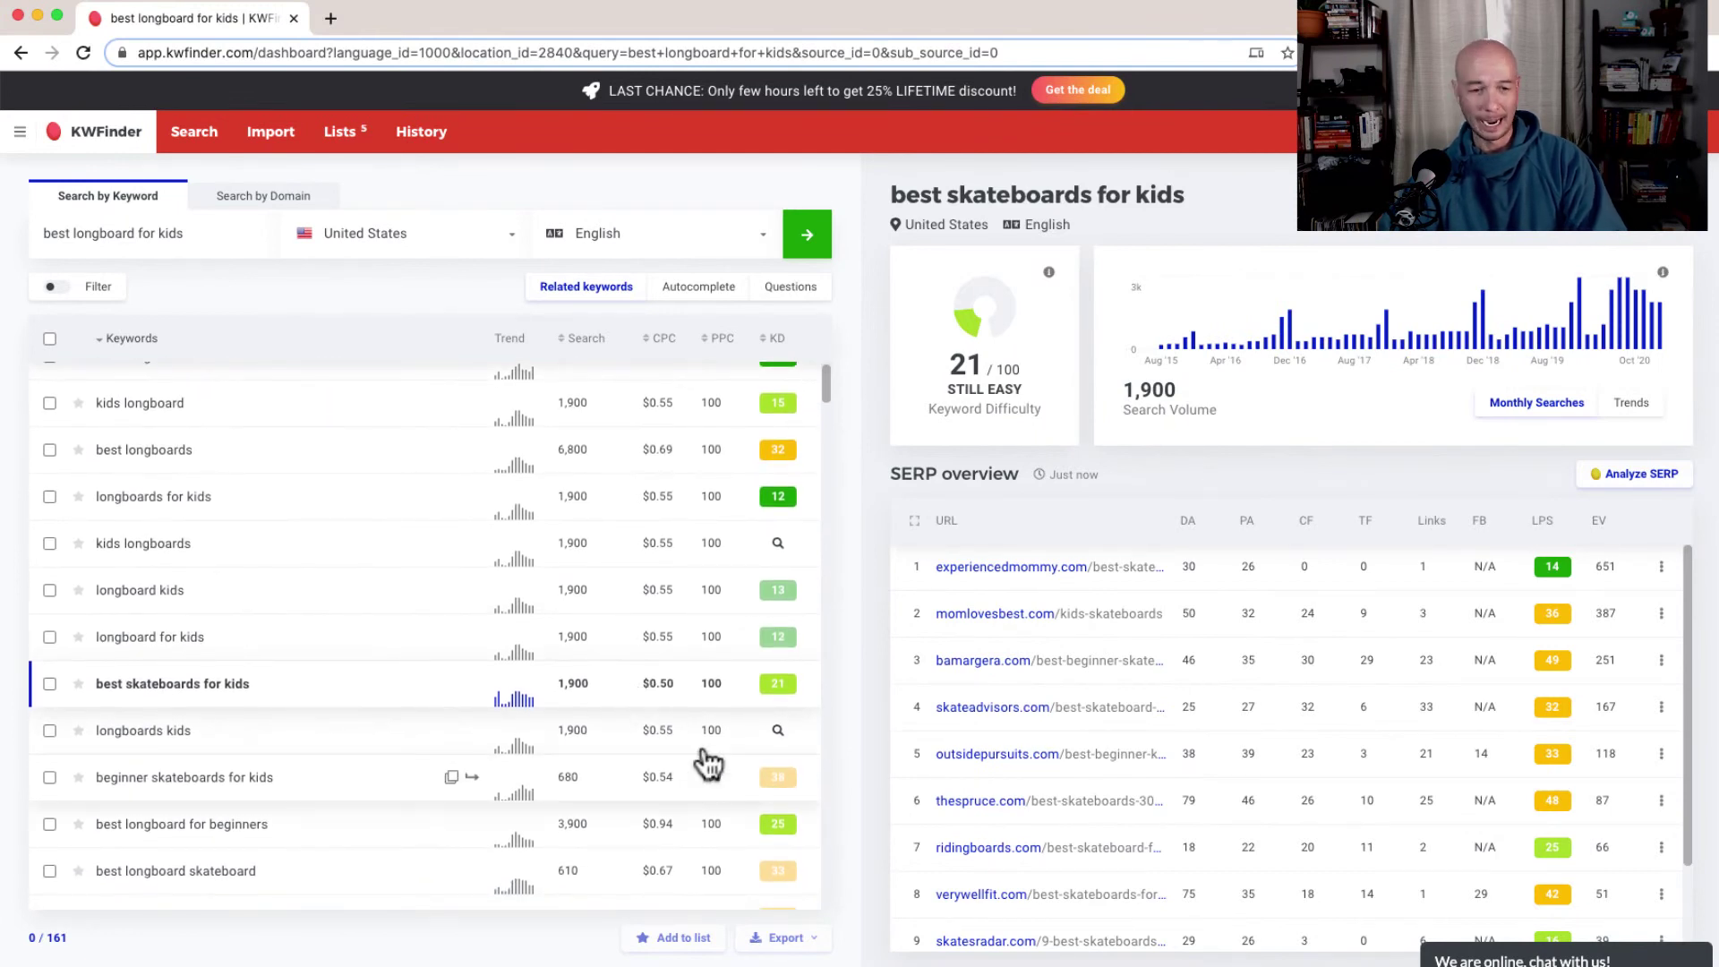
{"action": "scroll", "coordinate": [447, 743], "scroll_direction": "down", "scroll_amount": 3}
{"action": "scroll", "coordinate": [367, 734], "scroll_direction": "down", "scroll_amount": 1}
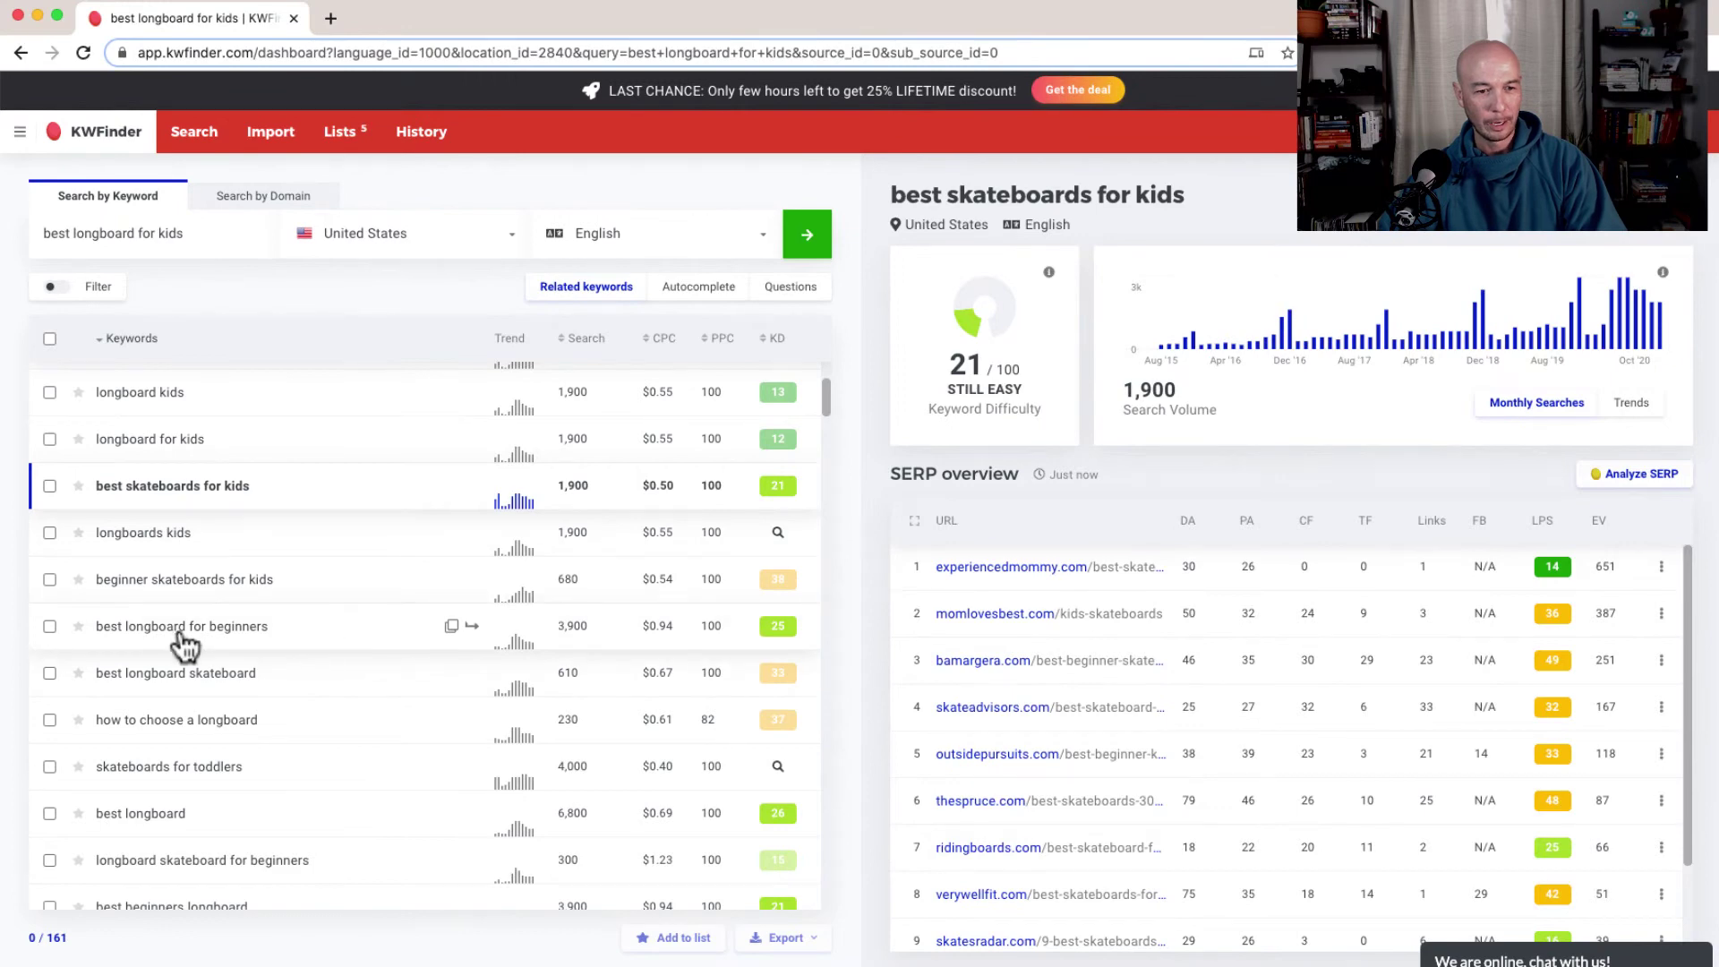
{"action": "left_click", "coordinate": [279, 645]}
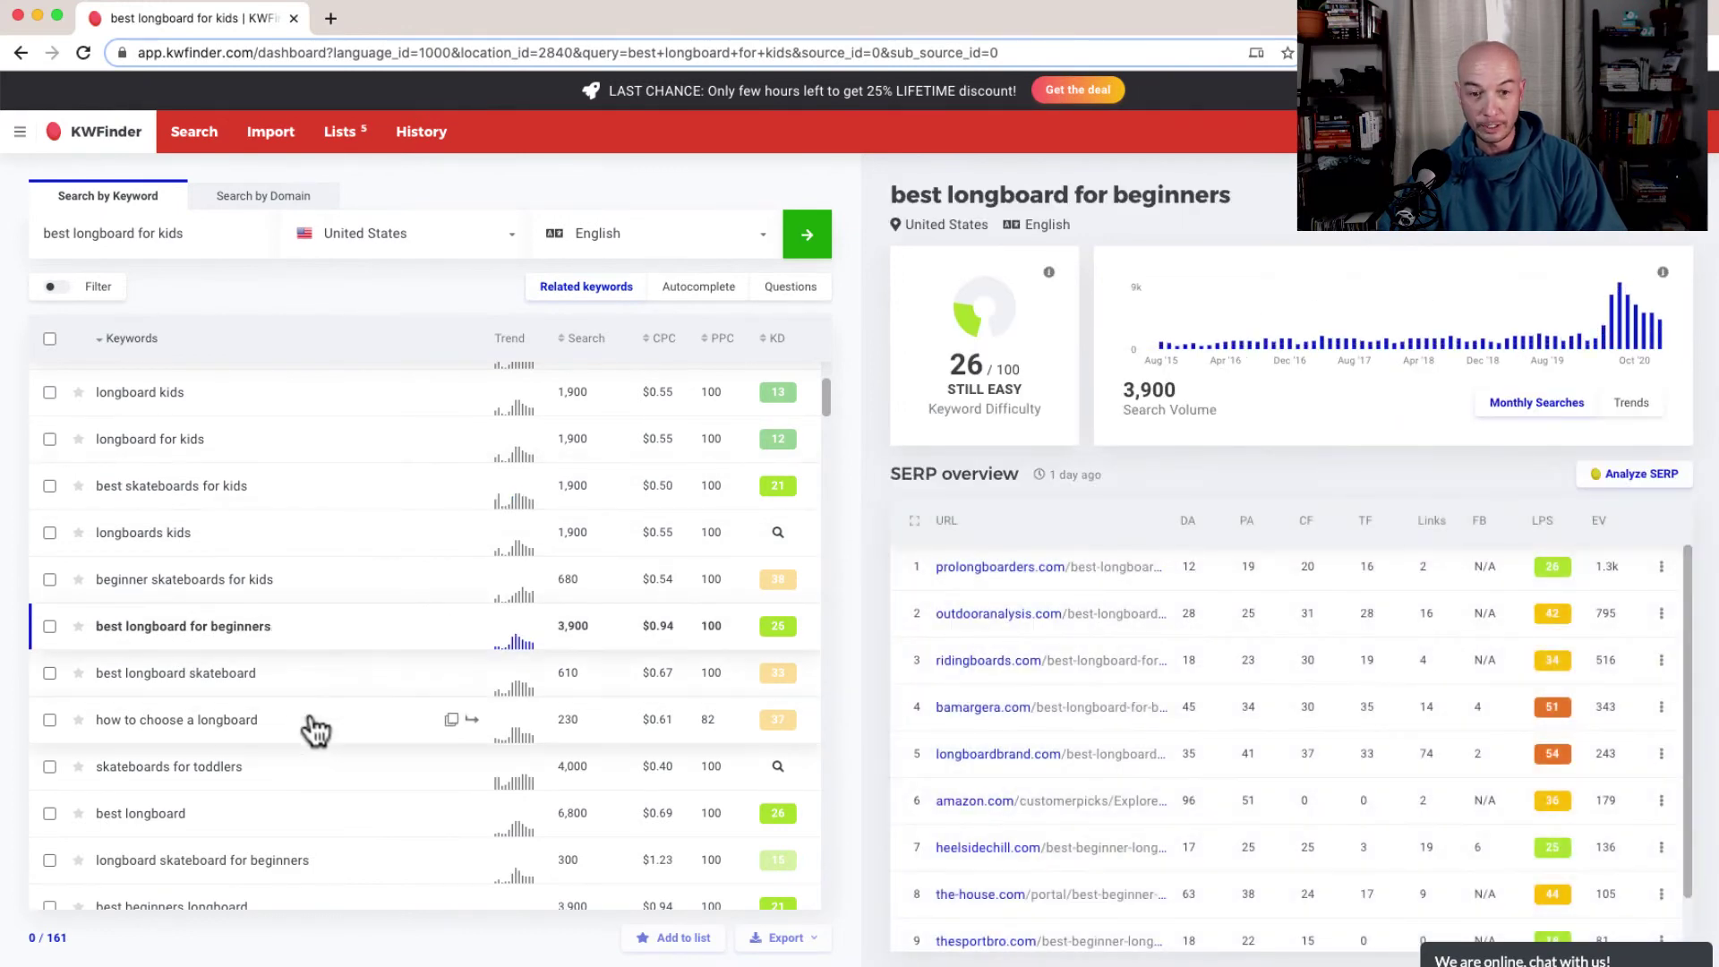
{"action": "scroll", "coordinate": [323, 725], "scroll_direction": "down", "scroll_amount": 1}
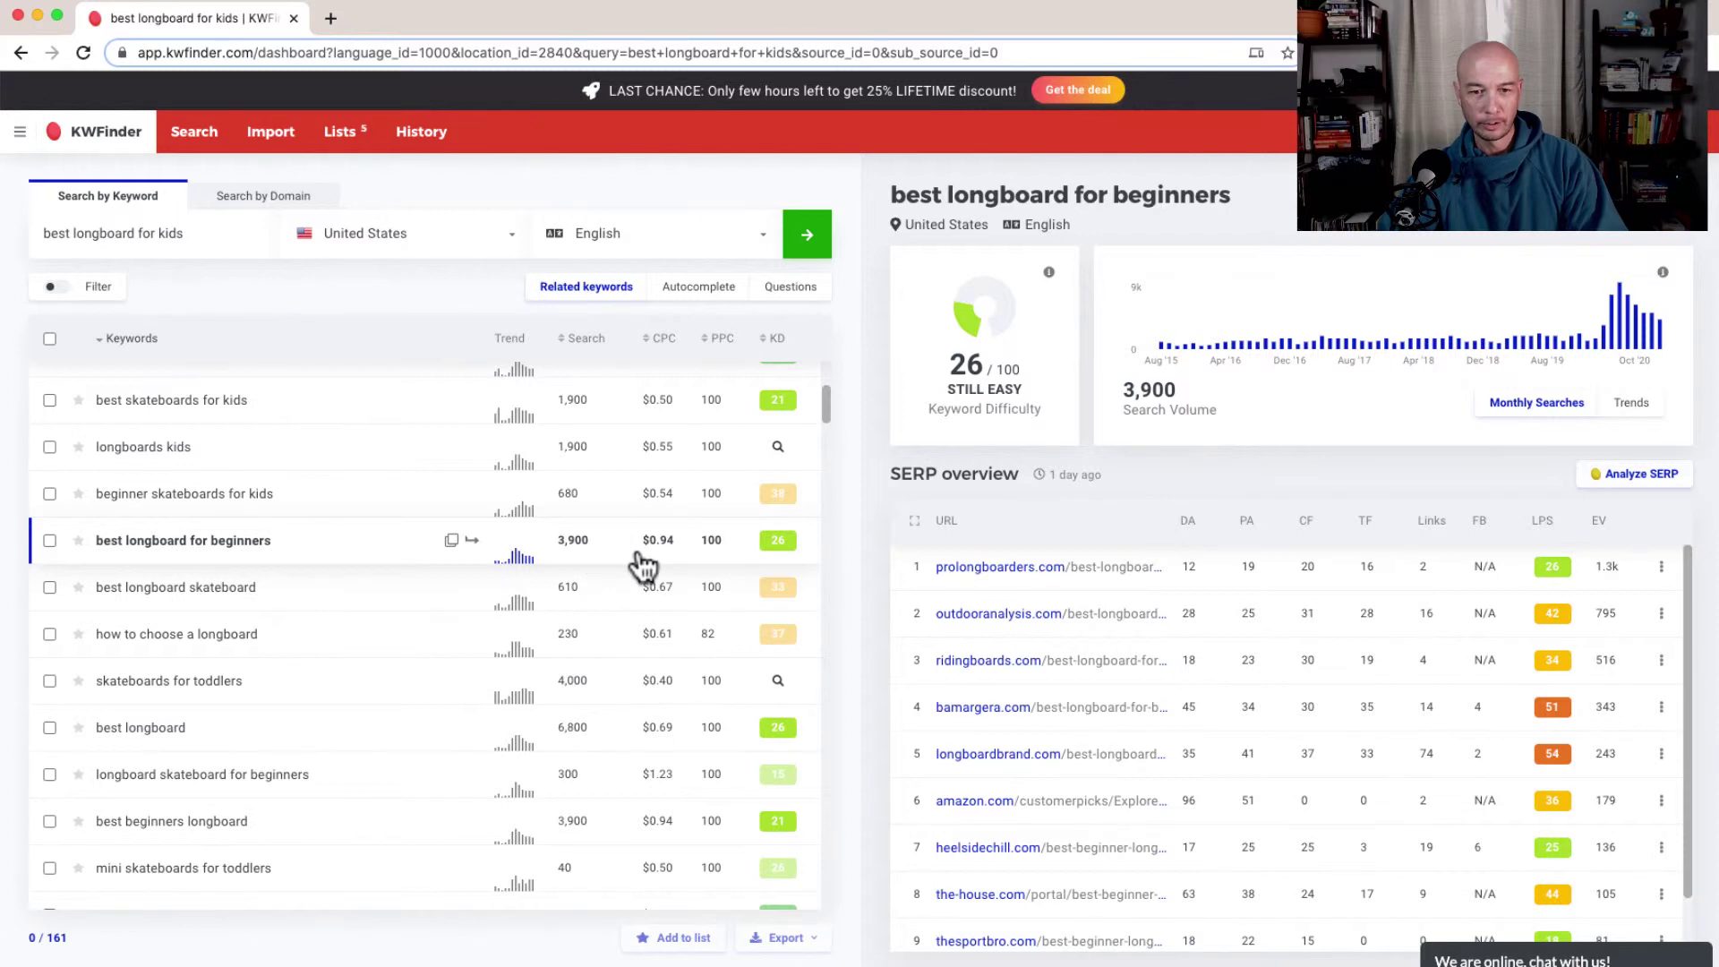
{"action": "mouse_move", "coordinate": [770, 562]}
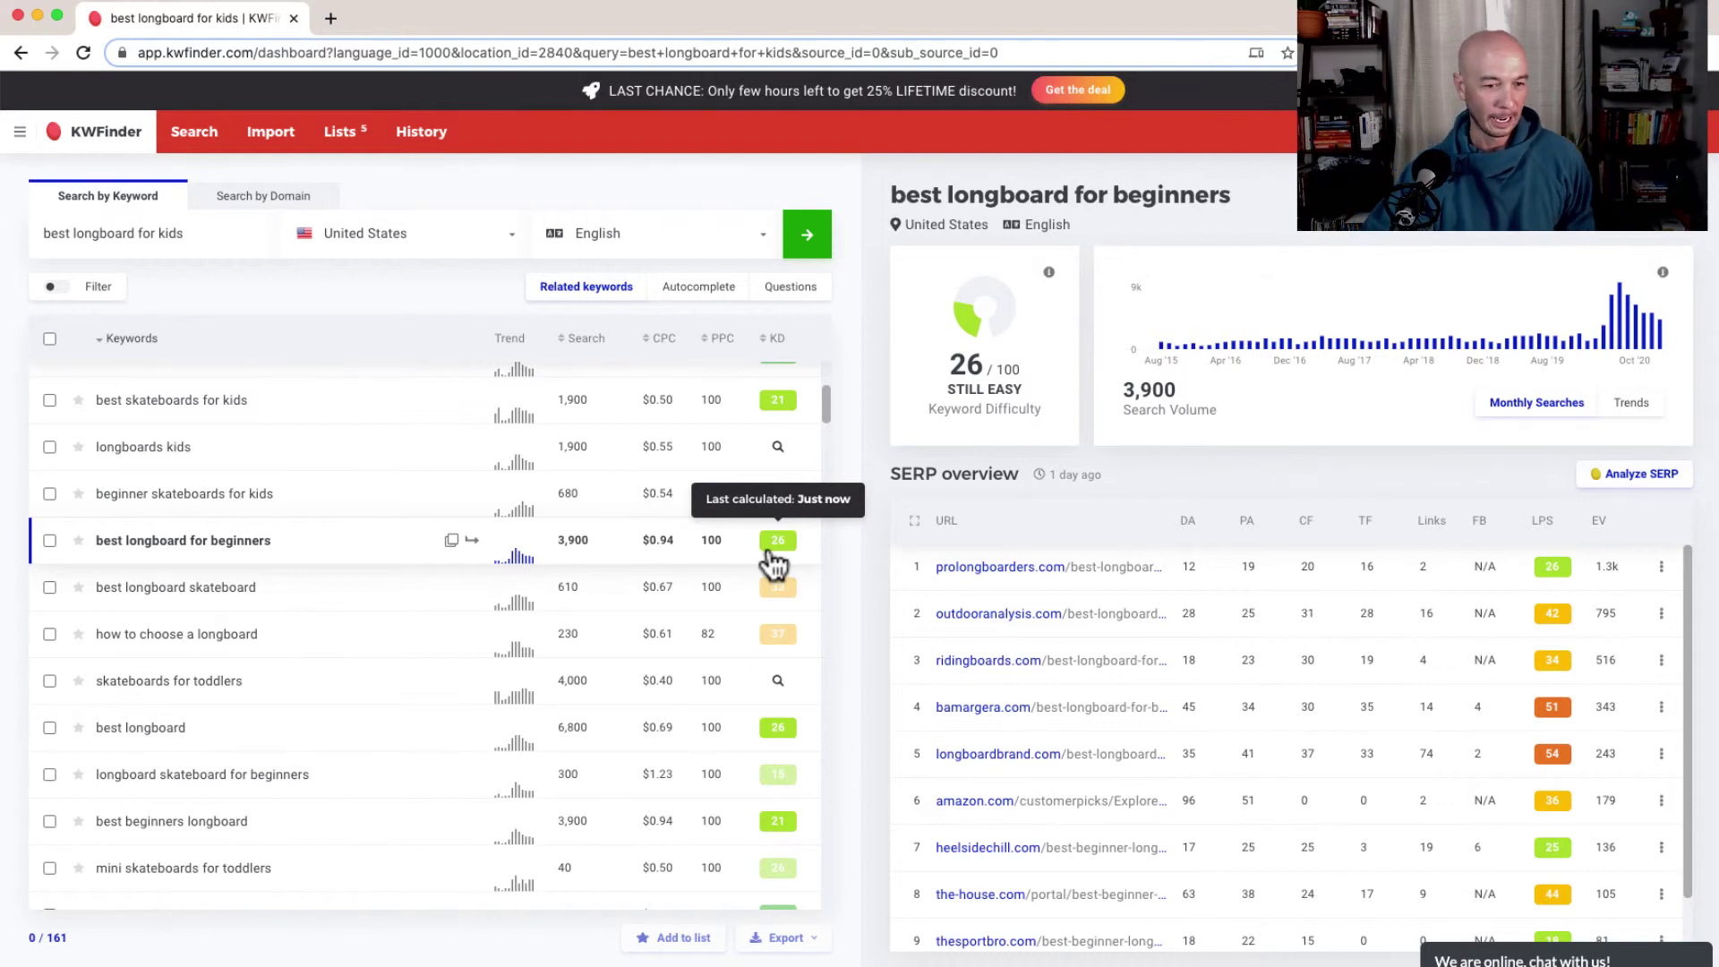
Step: Update the keyword difficulty of "how to choose a longboard" and "skateboards for toddlers", and look through the related keywords below them
{"action": "left_click", "coordinate": [303, 637]}
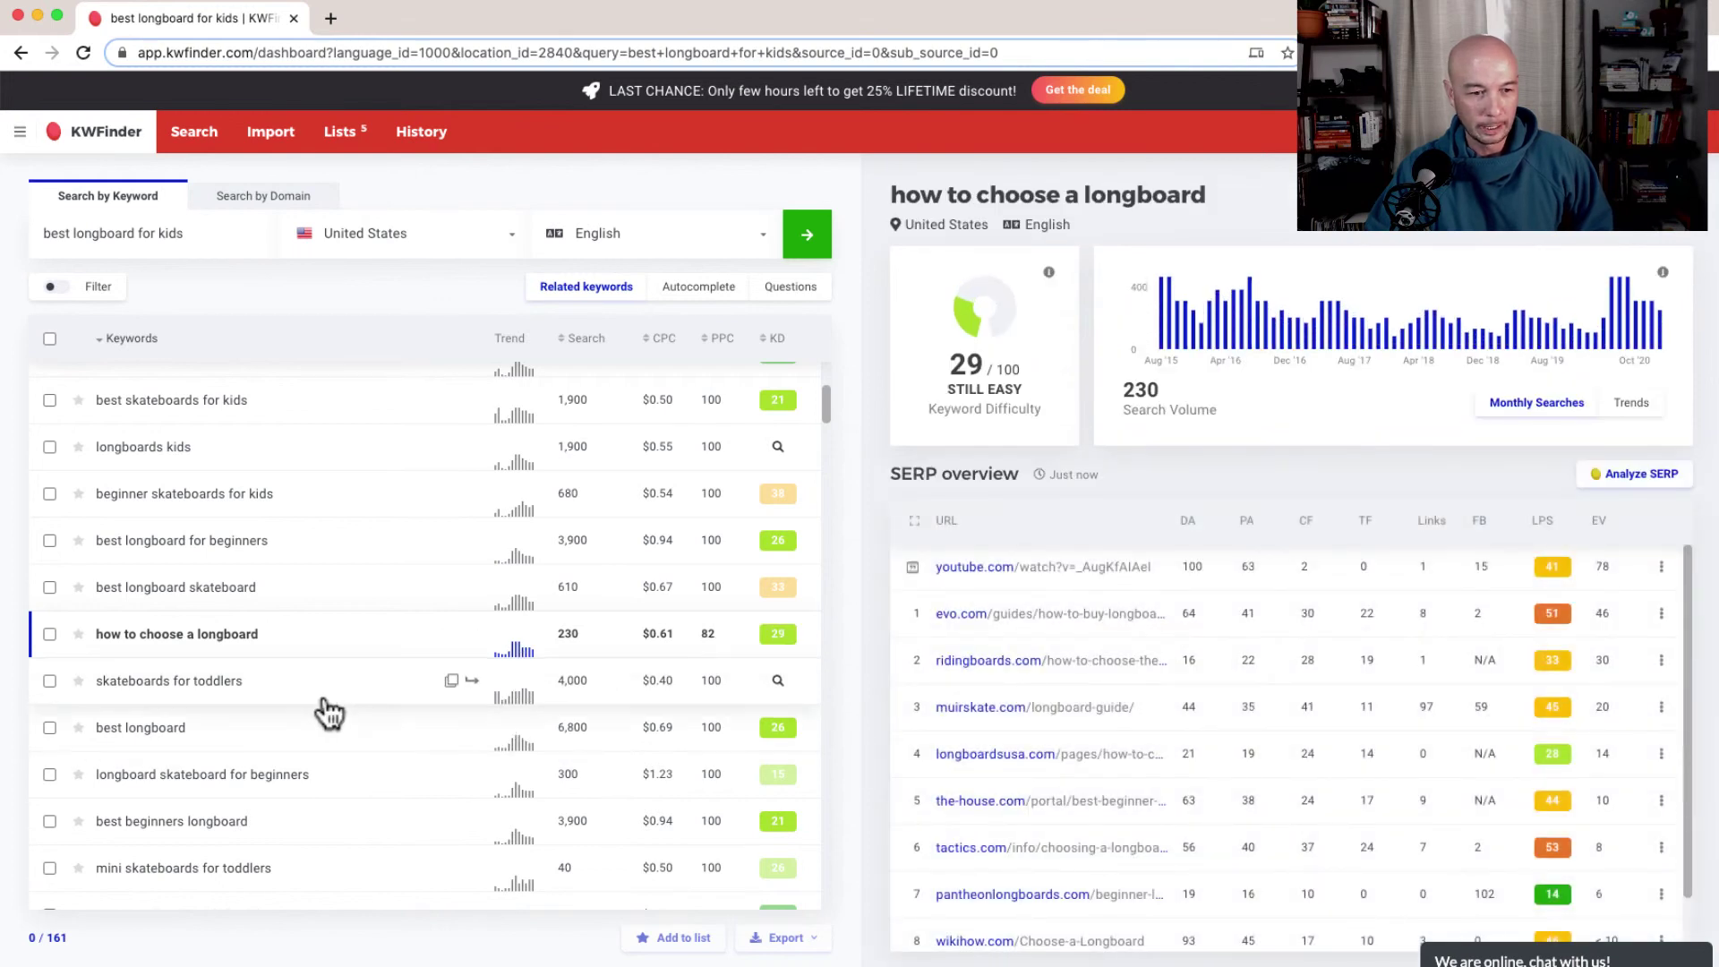
{"action": "left_click", "coordinate": [278, 689]}
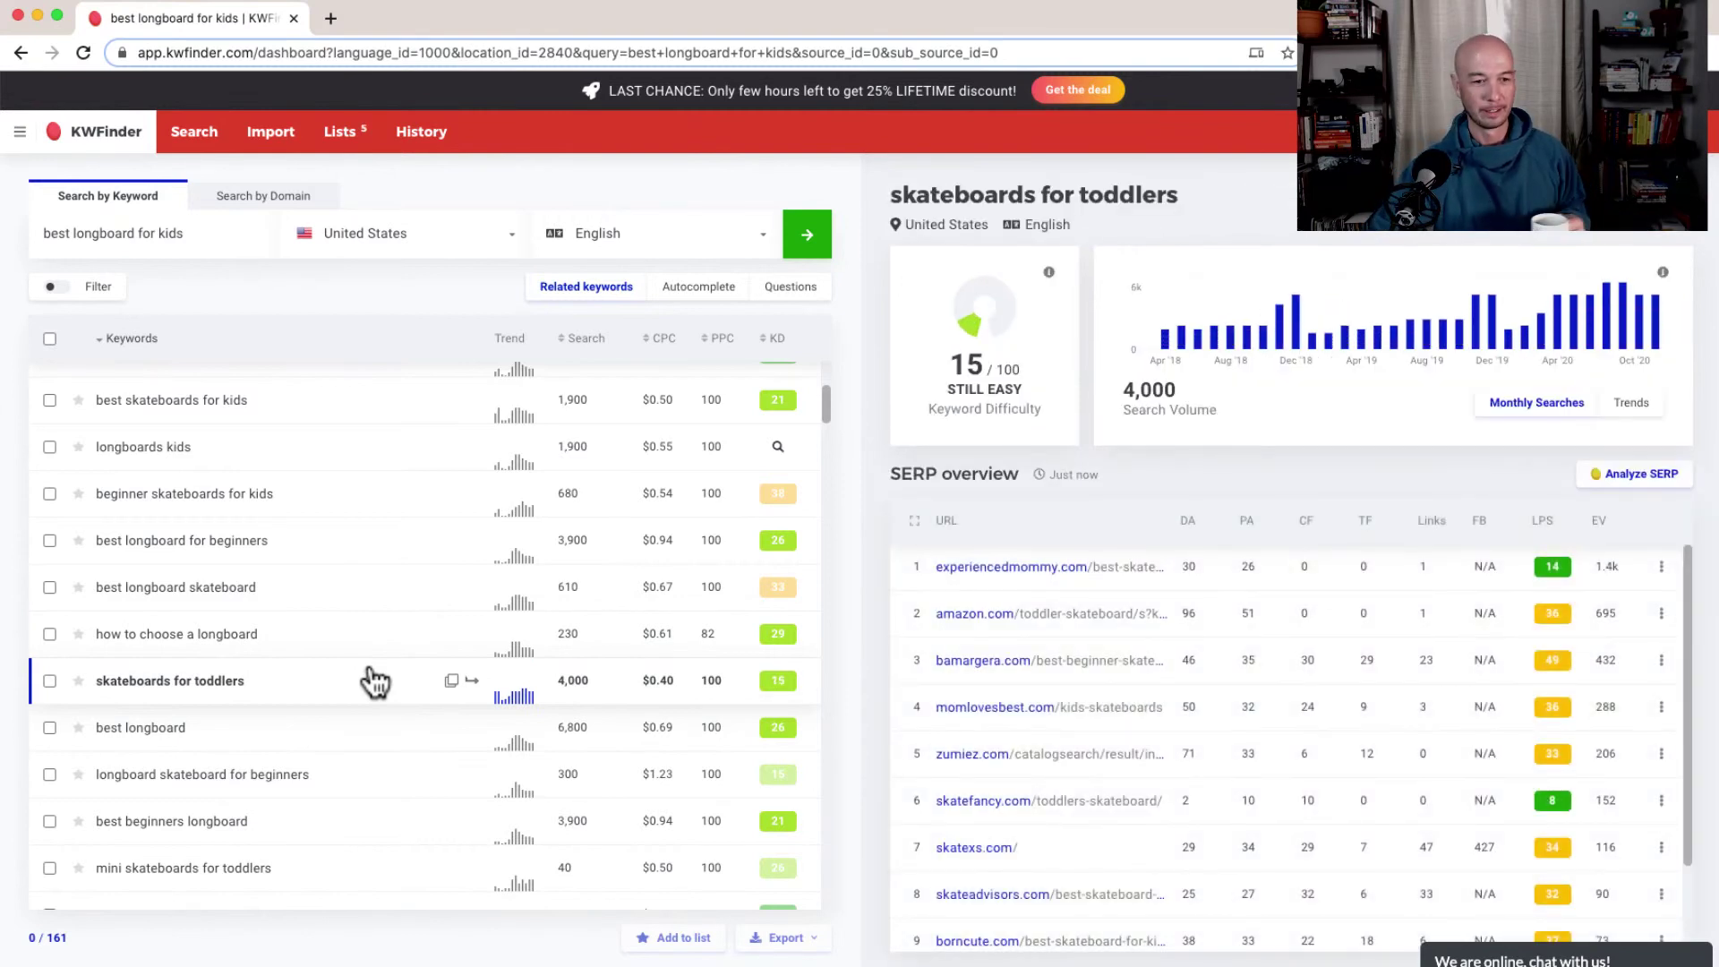
{"action": "scroll", "coordinate": [363, 636], "scroll_direction": "down", "scroll_amount": 4}
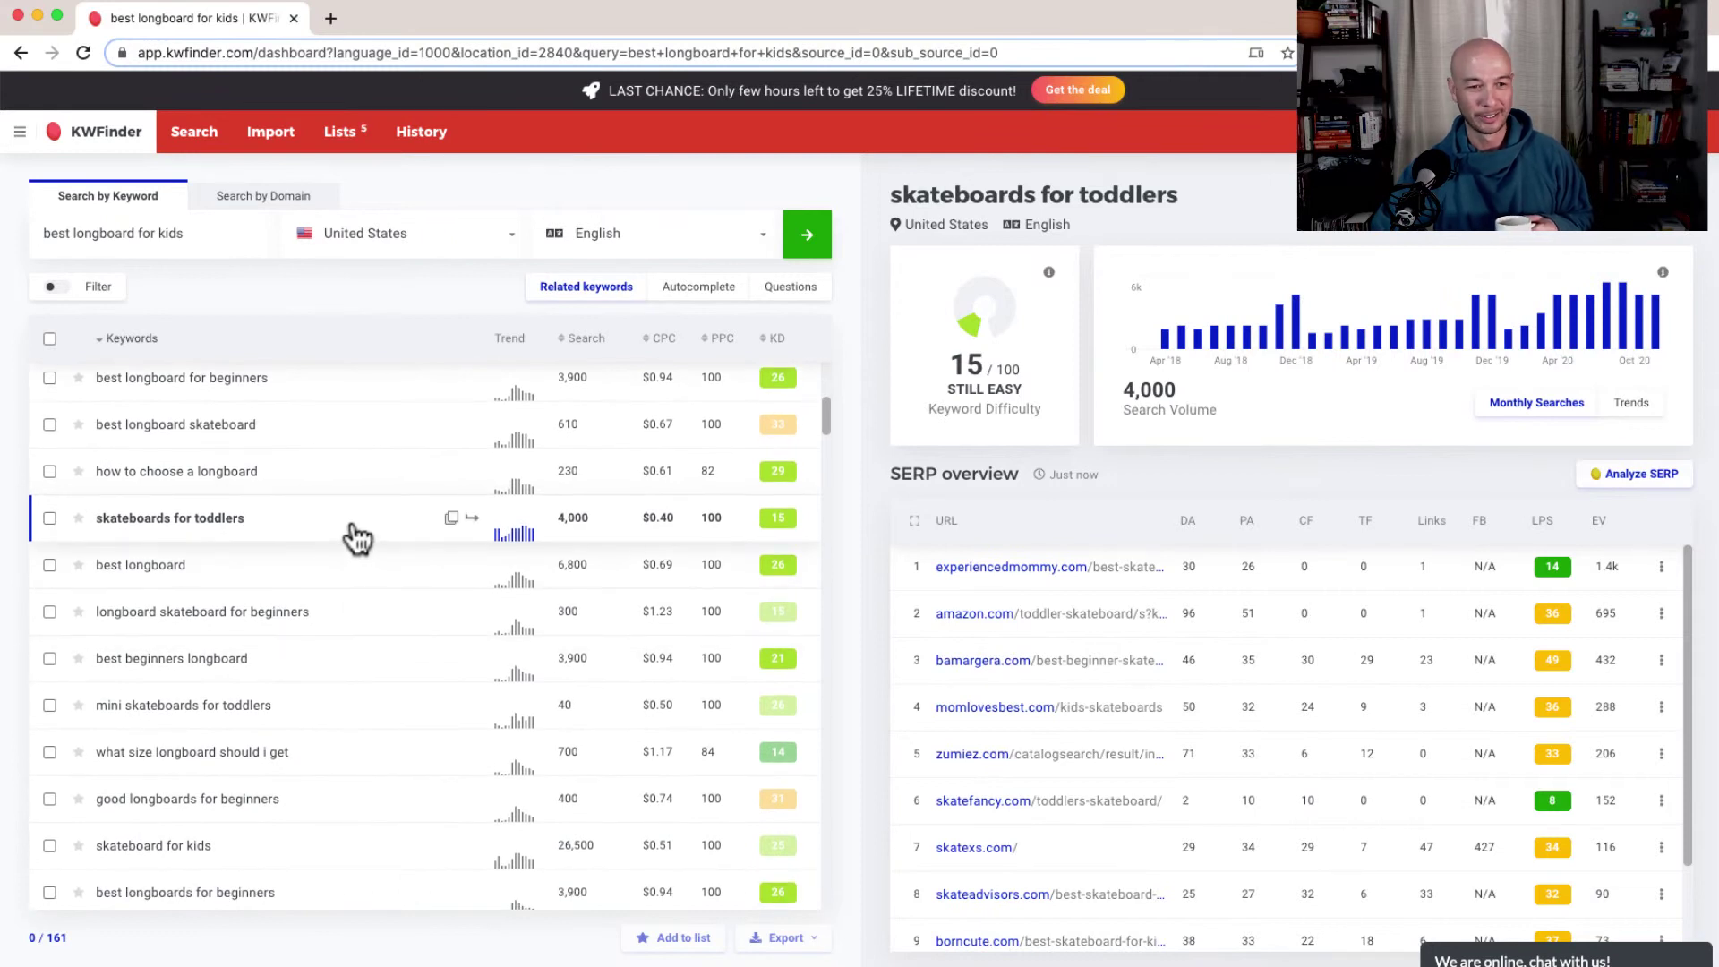
Step: Run a new keyword search for "best longboard for babies"
{"action": "double_click", "coordinate": [175, 235]}
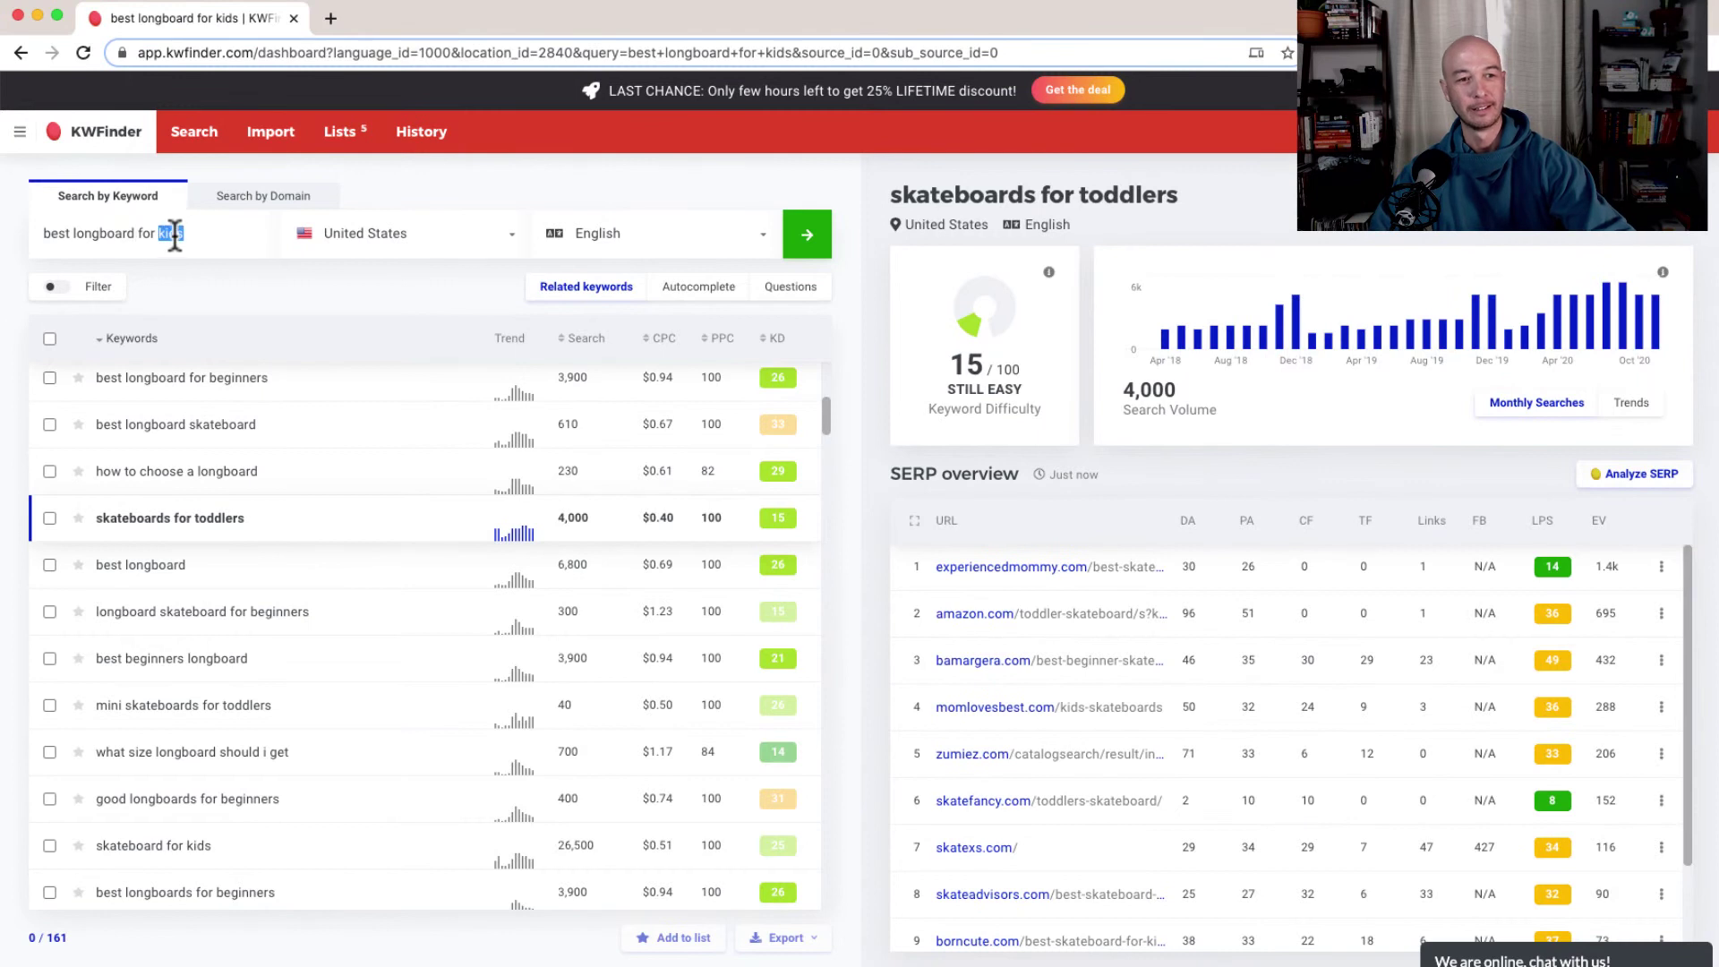
{"action": "type", "text": "b"}
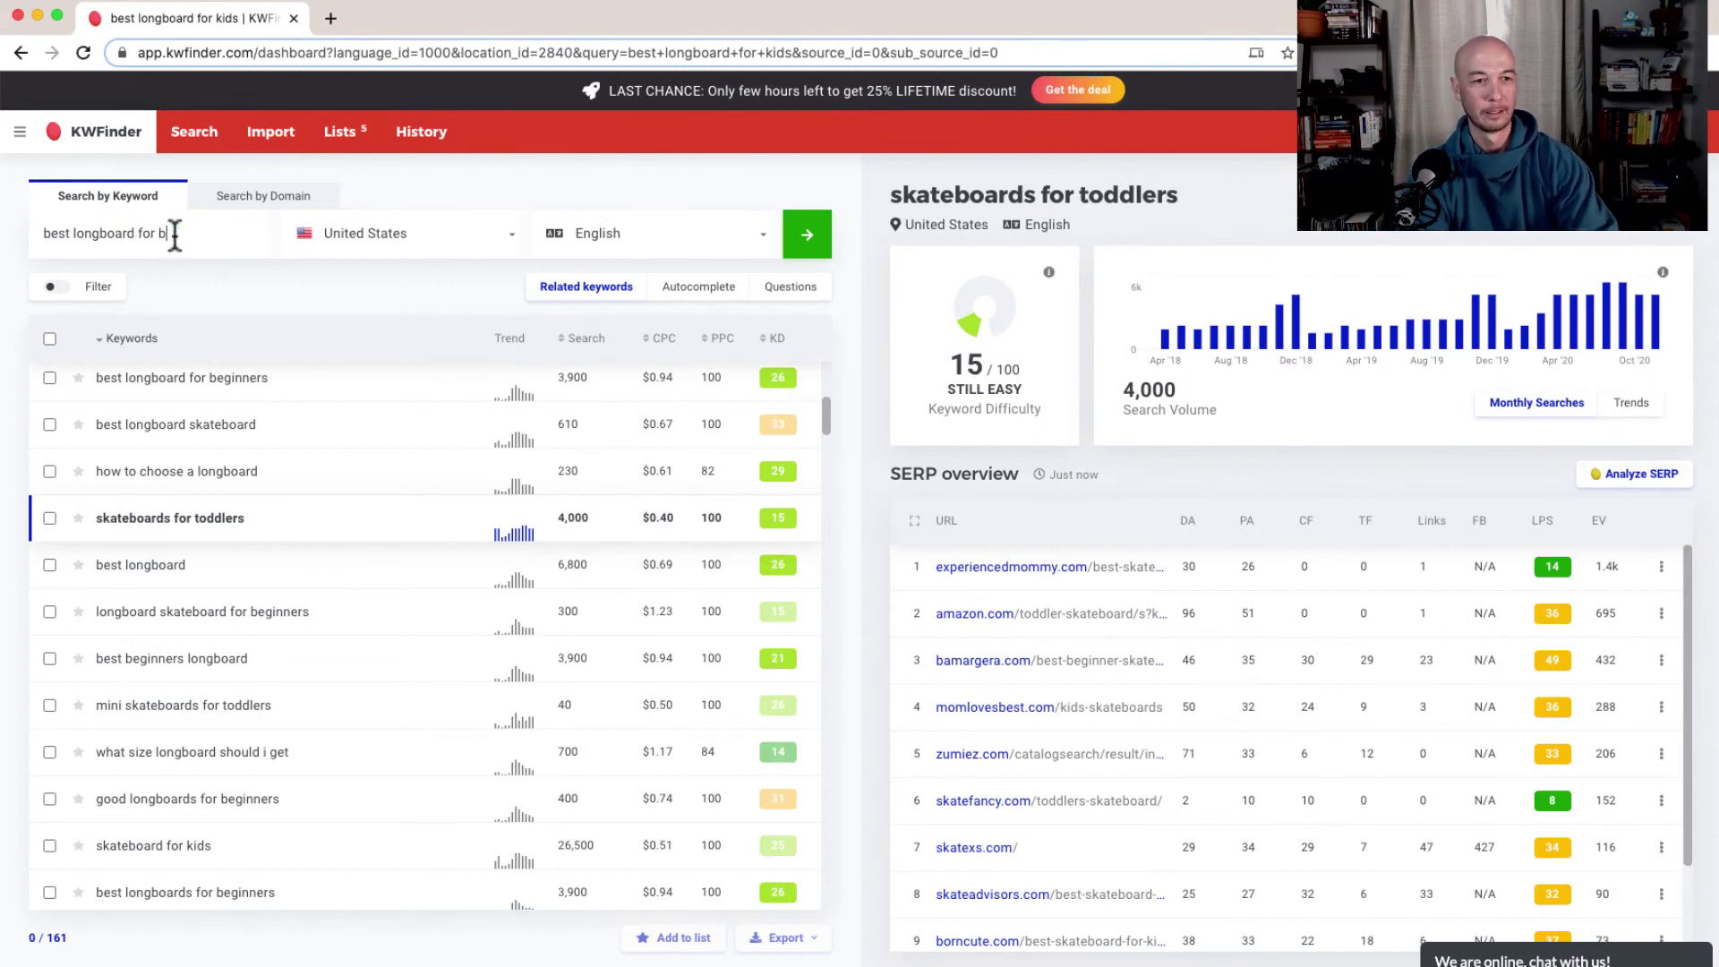
{"action": "type", "text": "abies"}
{"action": "key", "text": "Return"}
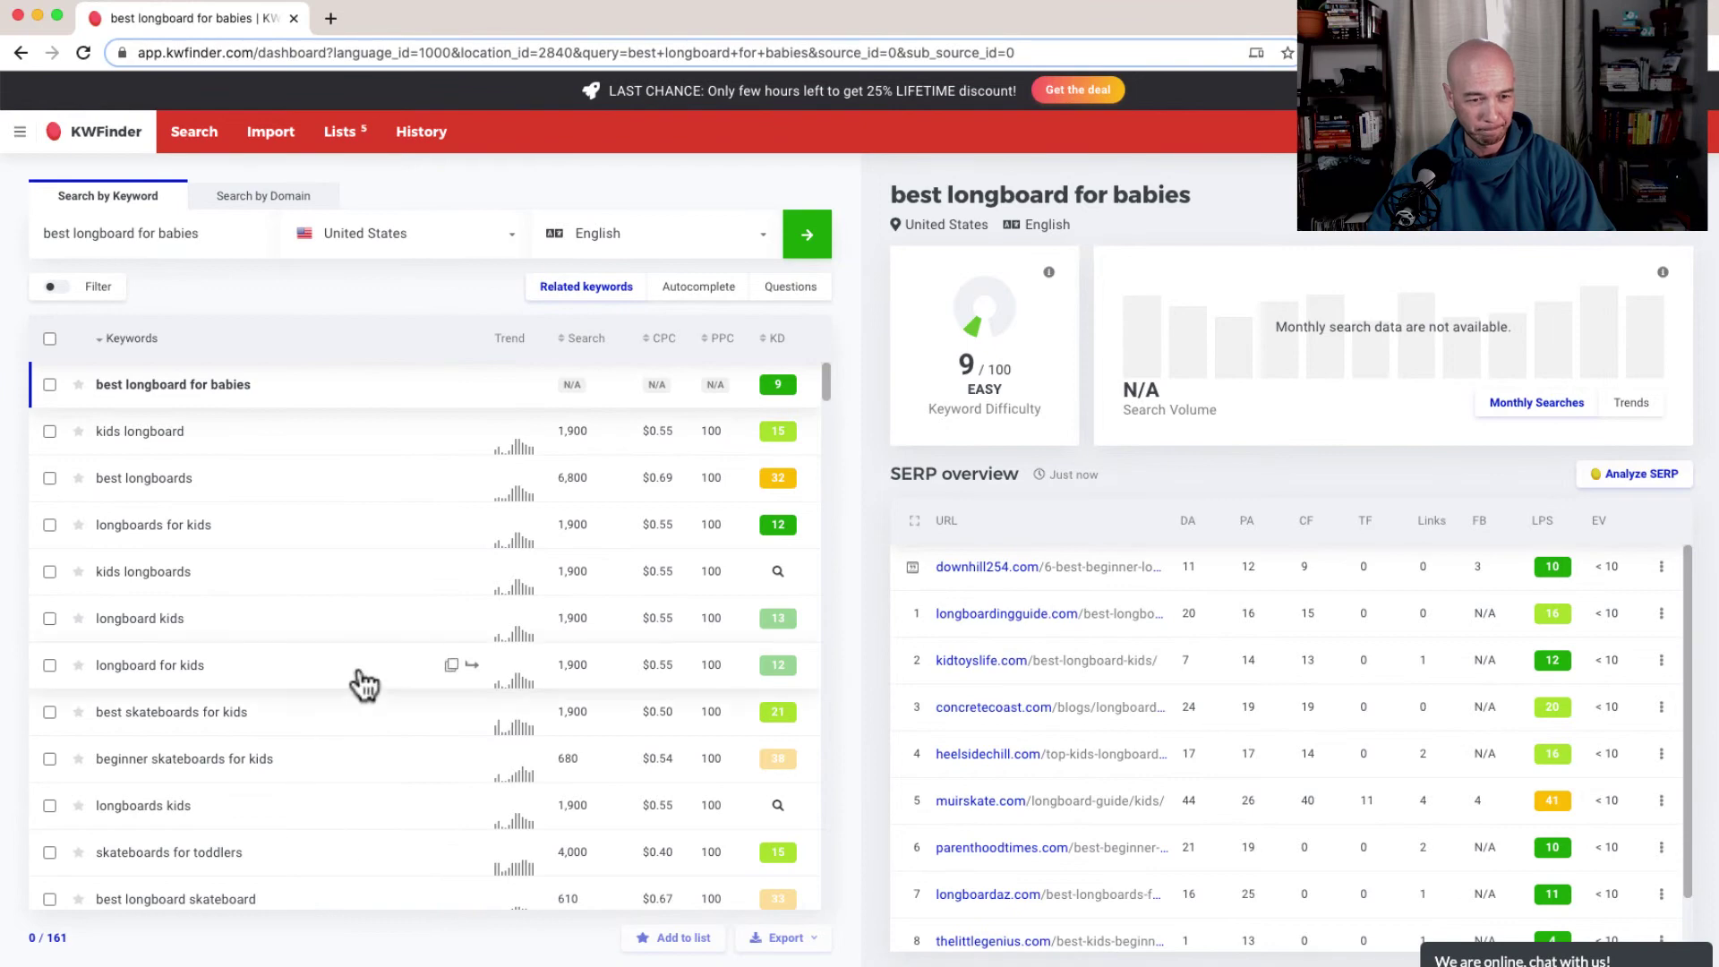
Step: Look through the related keywords for age-specific terms and update the keyword difficulty of "best skateboards for 5 year olds"
{"action": "scroll", "coordinate": [365, 685], "scroll_direction": "down", "scroll_amount": 6}
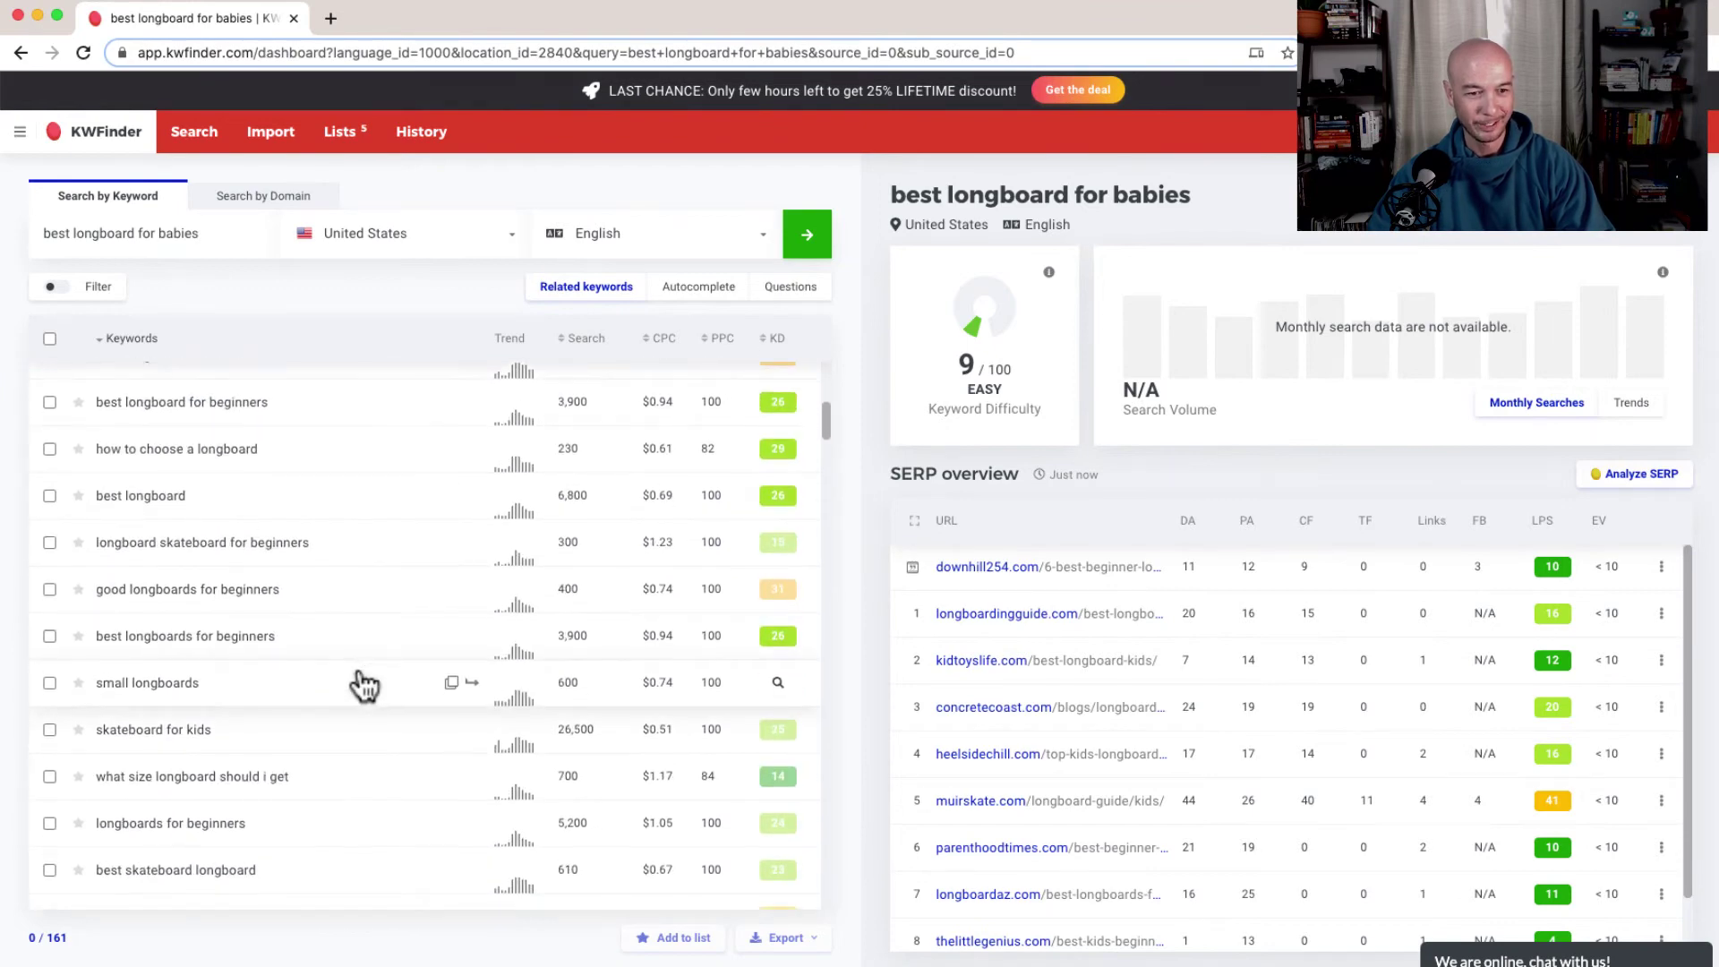
{"action": "scroll", "coordinate": [364, 685], "scroll_direction": "down", "scroll_amount": 5}
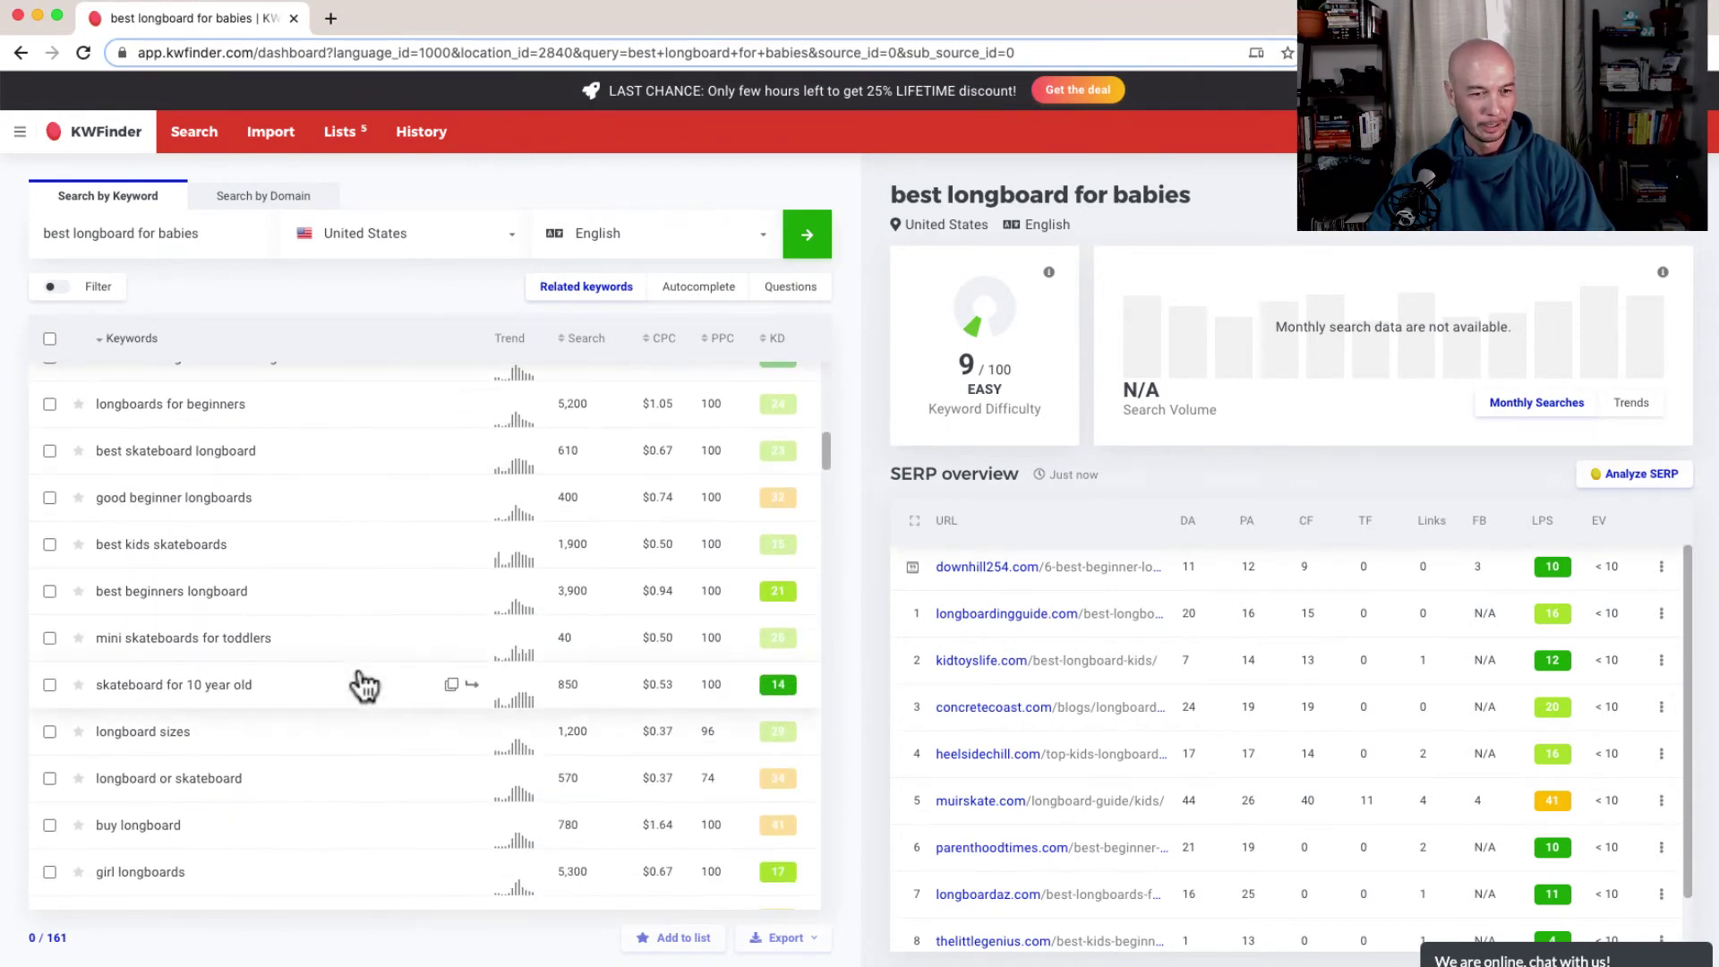
{"action": "scroll", "coordinate": [364, 685], "scroll_direction": "down", "scroll_amount": 2}
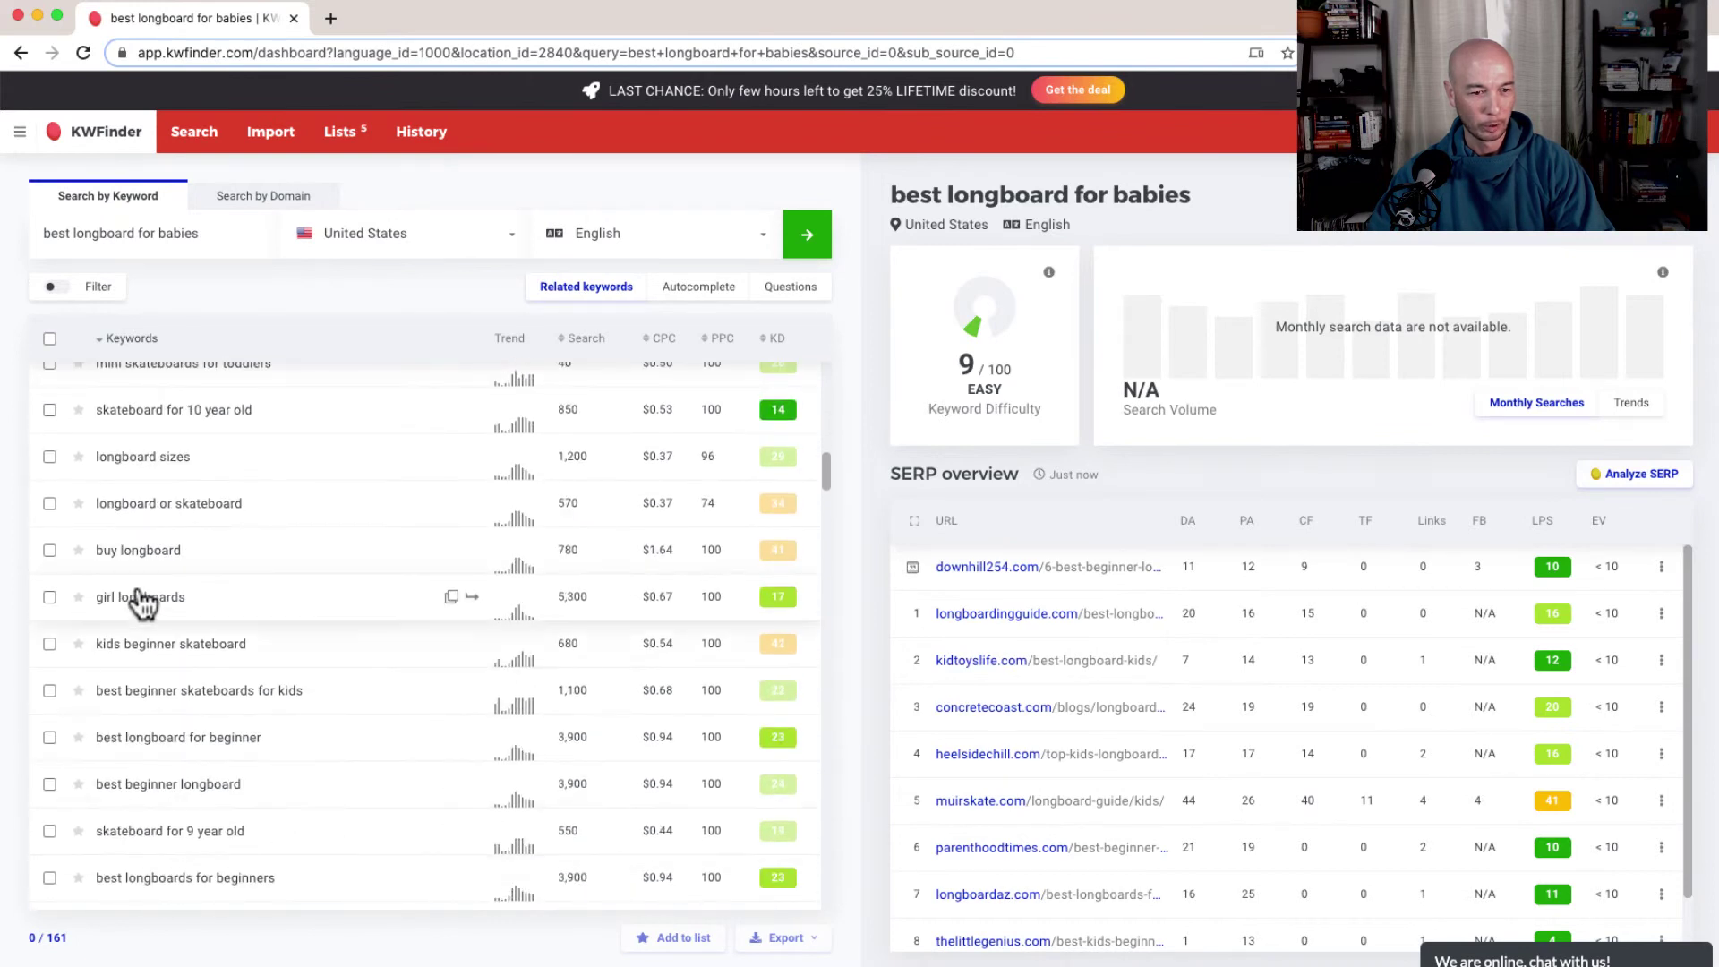
{"action": "scroll", "coordinate": [182, 805], "scroll_direction": "down", "scroll_amount": 5}
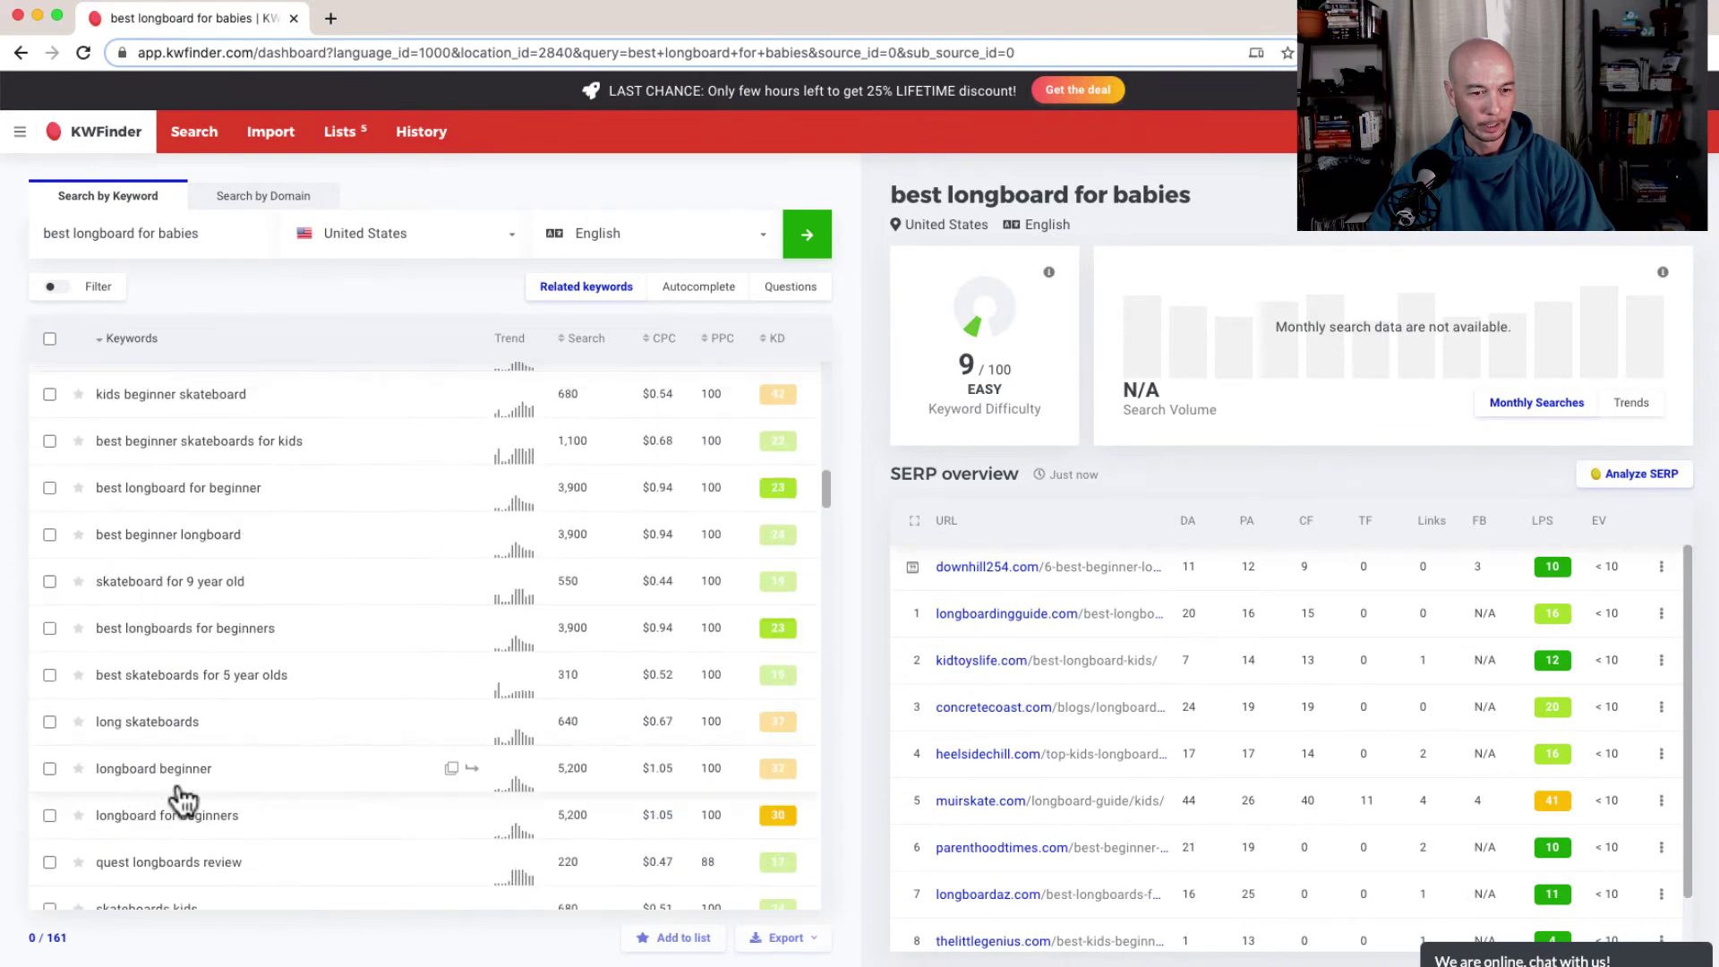
{"action": "left_click", "coordinate": [181, 684]}
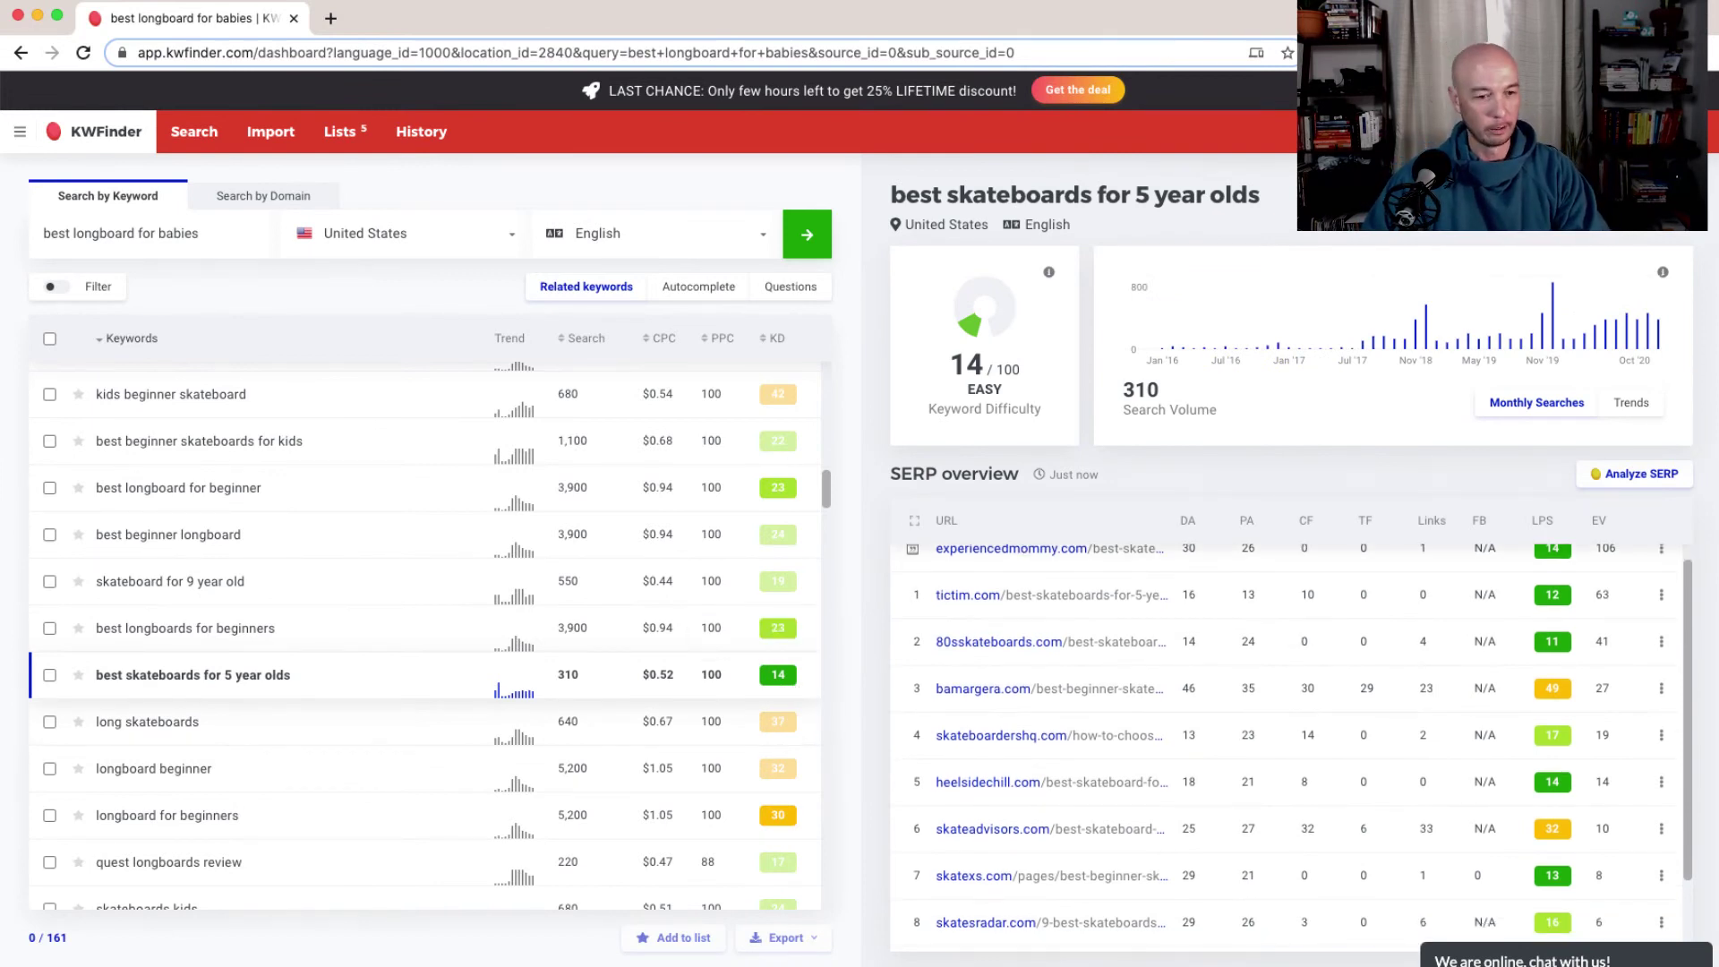
Step: Update the keyword difficulty of "best skateboard for 8 year old" and review its ranking pages, including link profile strength and estimated visits
{"action": "scroll", "coordinate": [398, 756], "scroll_direction": "down", "scroll_amount": 5}
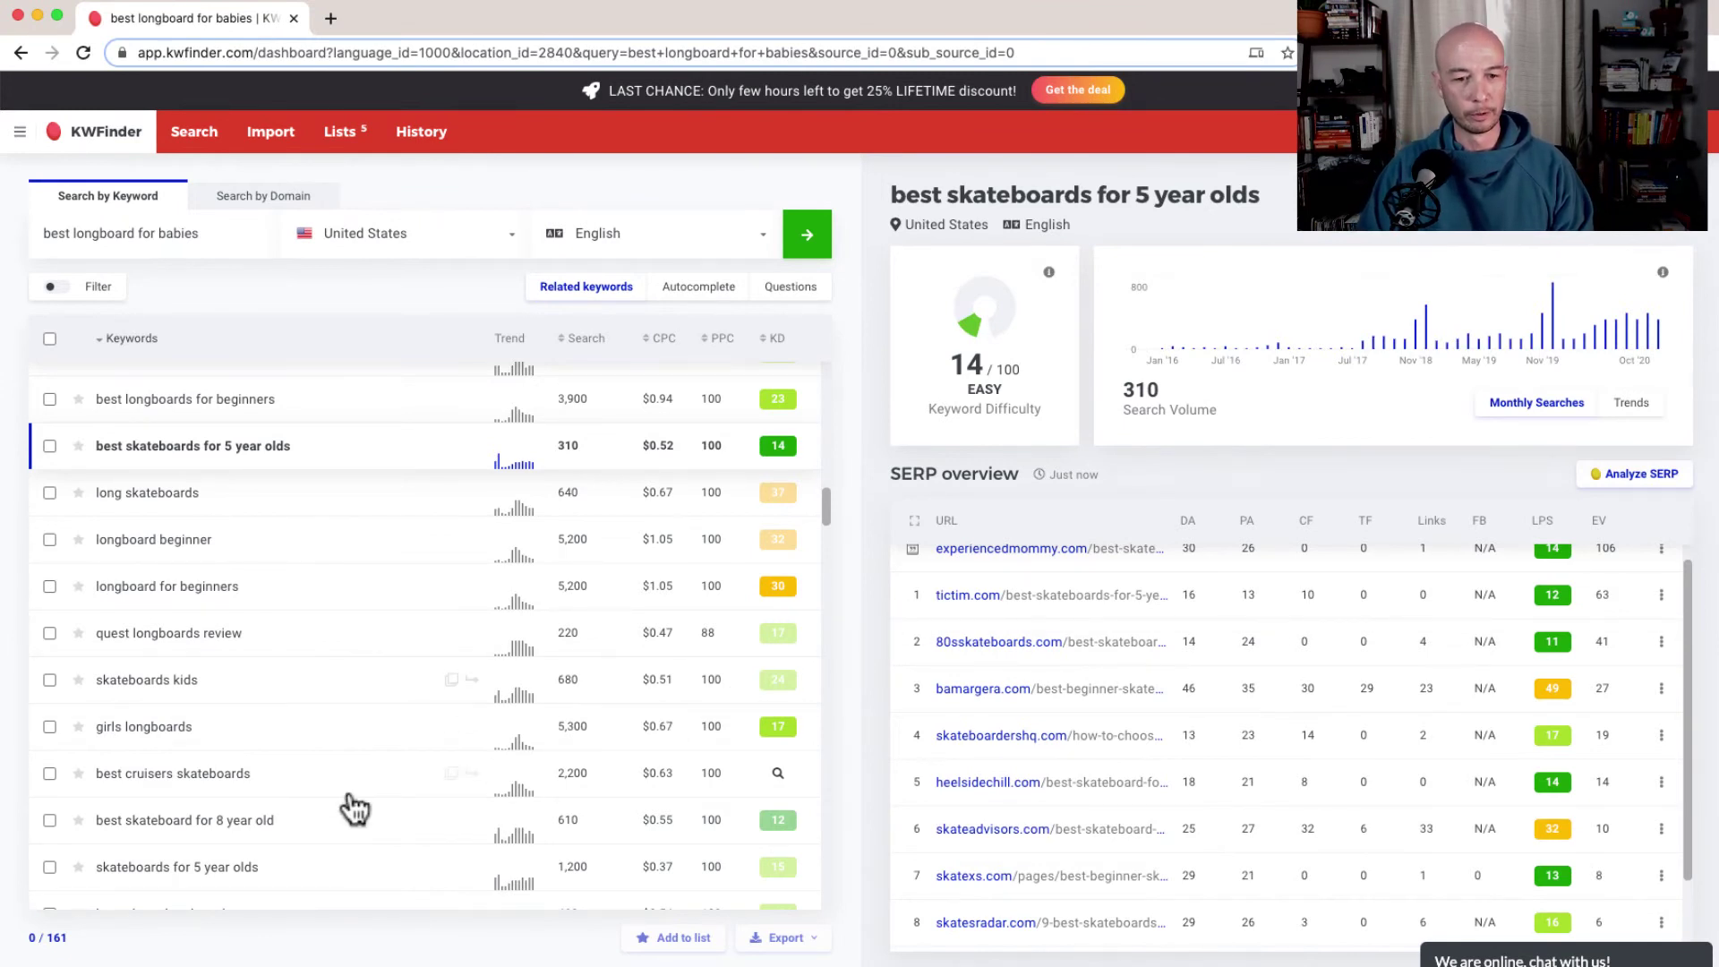
{"action": "left_click", "coordinate": [296, 844]}
{"action": "scroll", "coordinate": [316, 825], "scroll_direction": "down", "scroll_amount": 3}
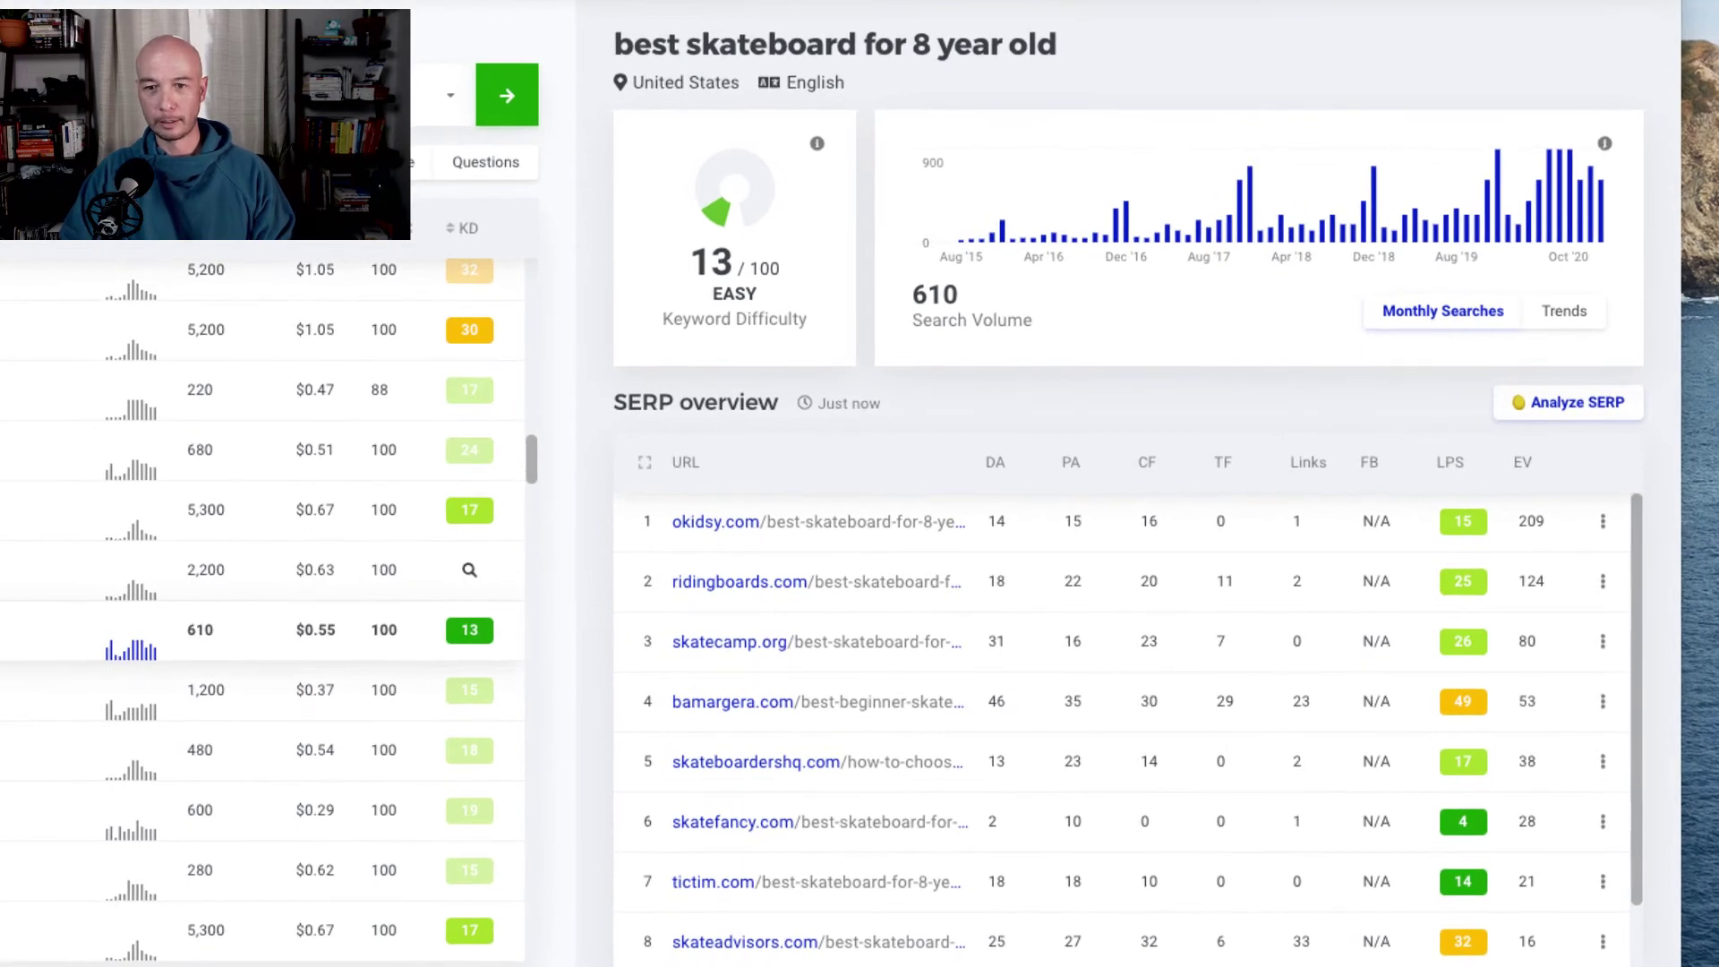
{"action": "mouse_move", "coordinate": [1544, 223]}
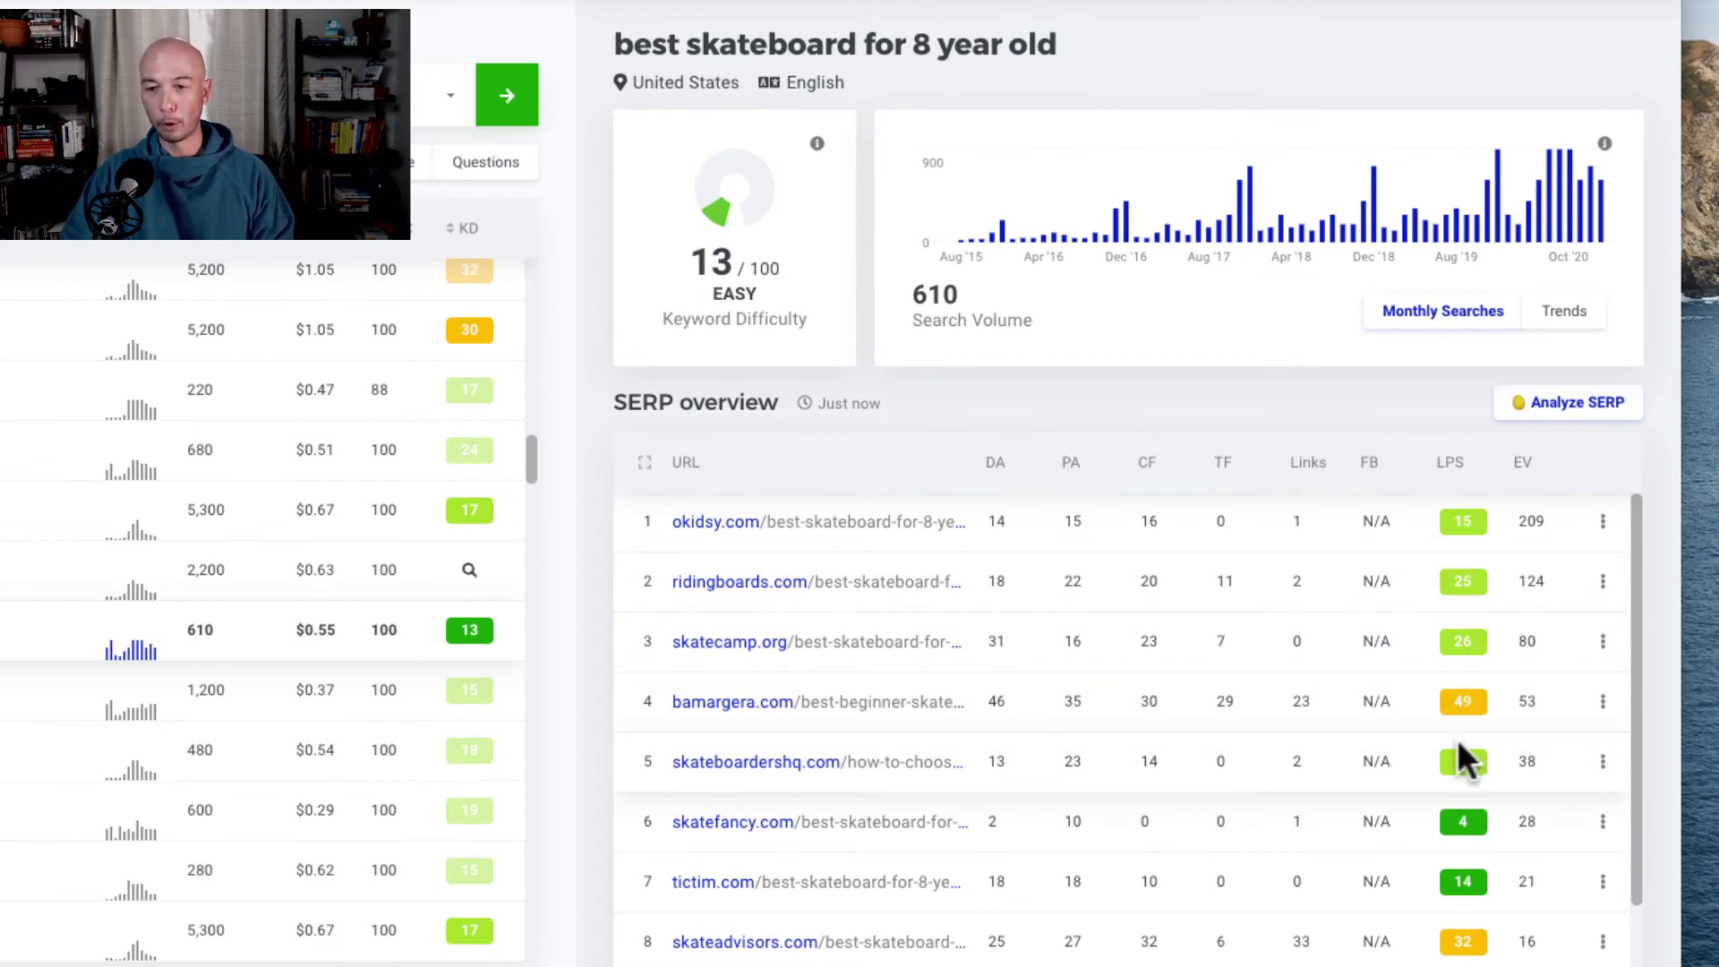
{"action": "scroll", "coordinate": [1333, 775], "scroll_direction": "down", "scroll_amount": 1}
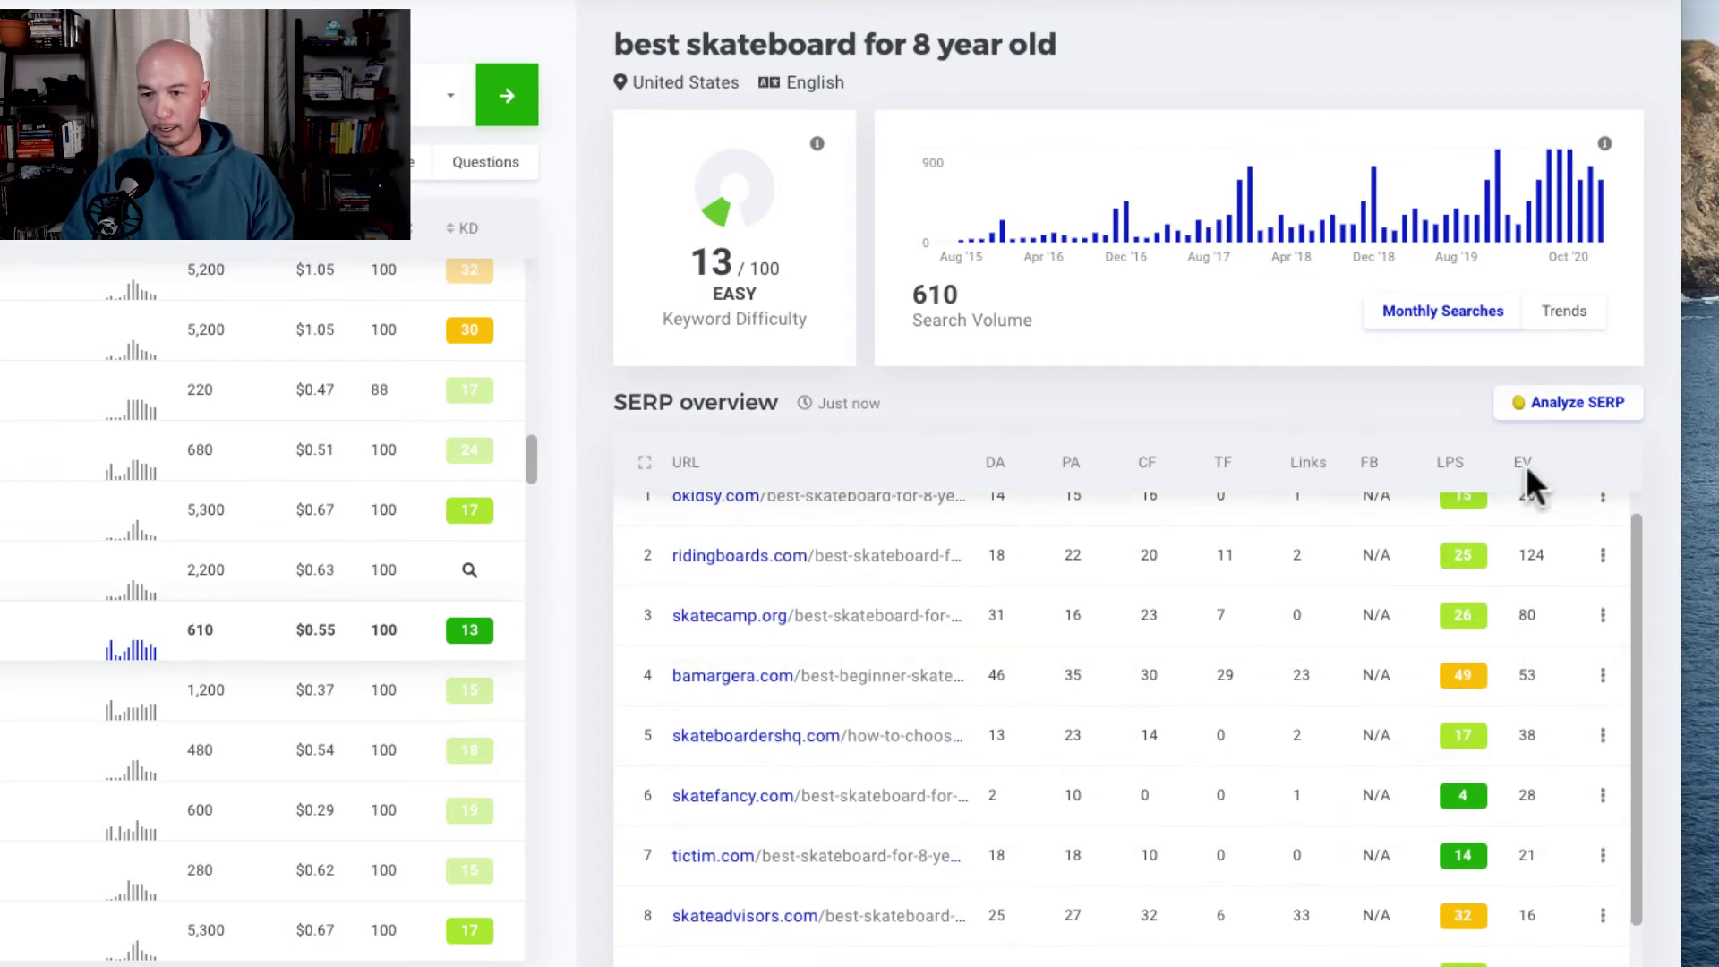
{"action": "mouse_move", "coordinate": [1529, 460]}
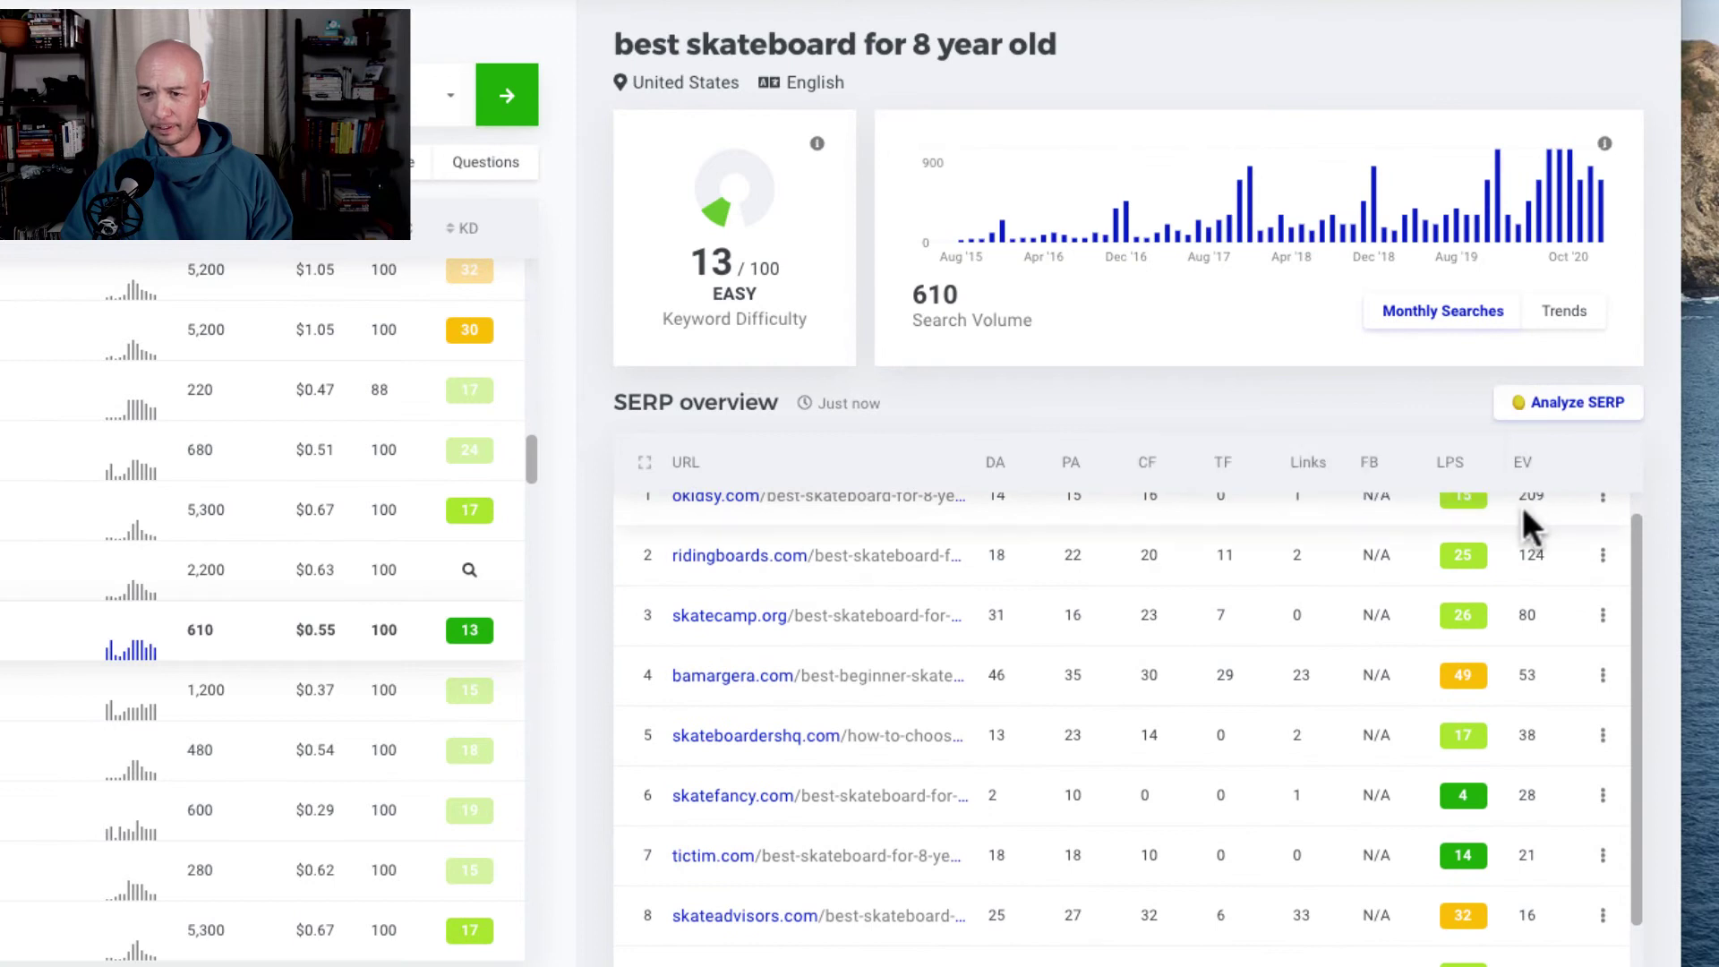
{"action": "scroll", "coordinate": [1519, 573], "scroll_direction": "up", "scroll_amount": 1}
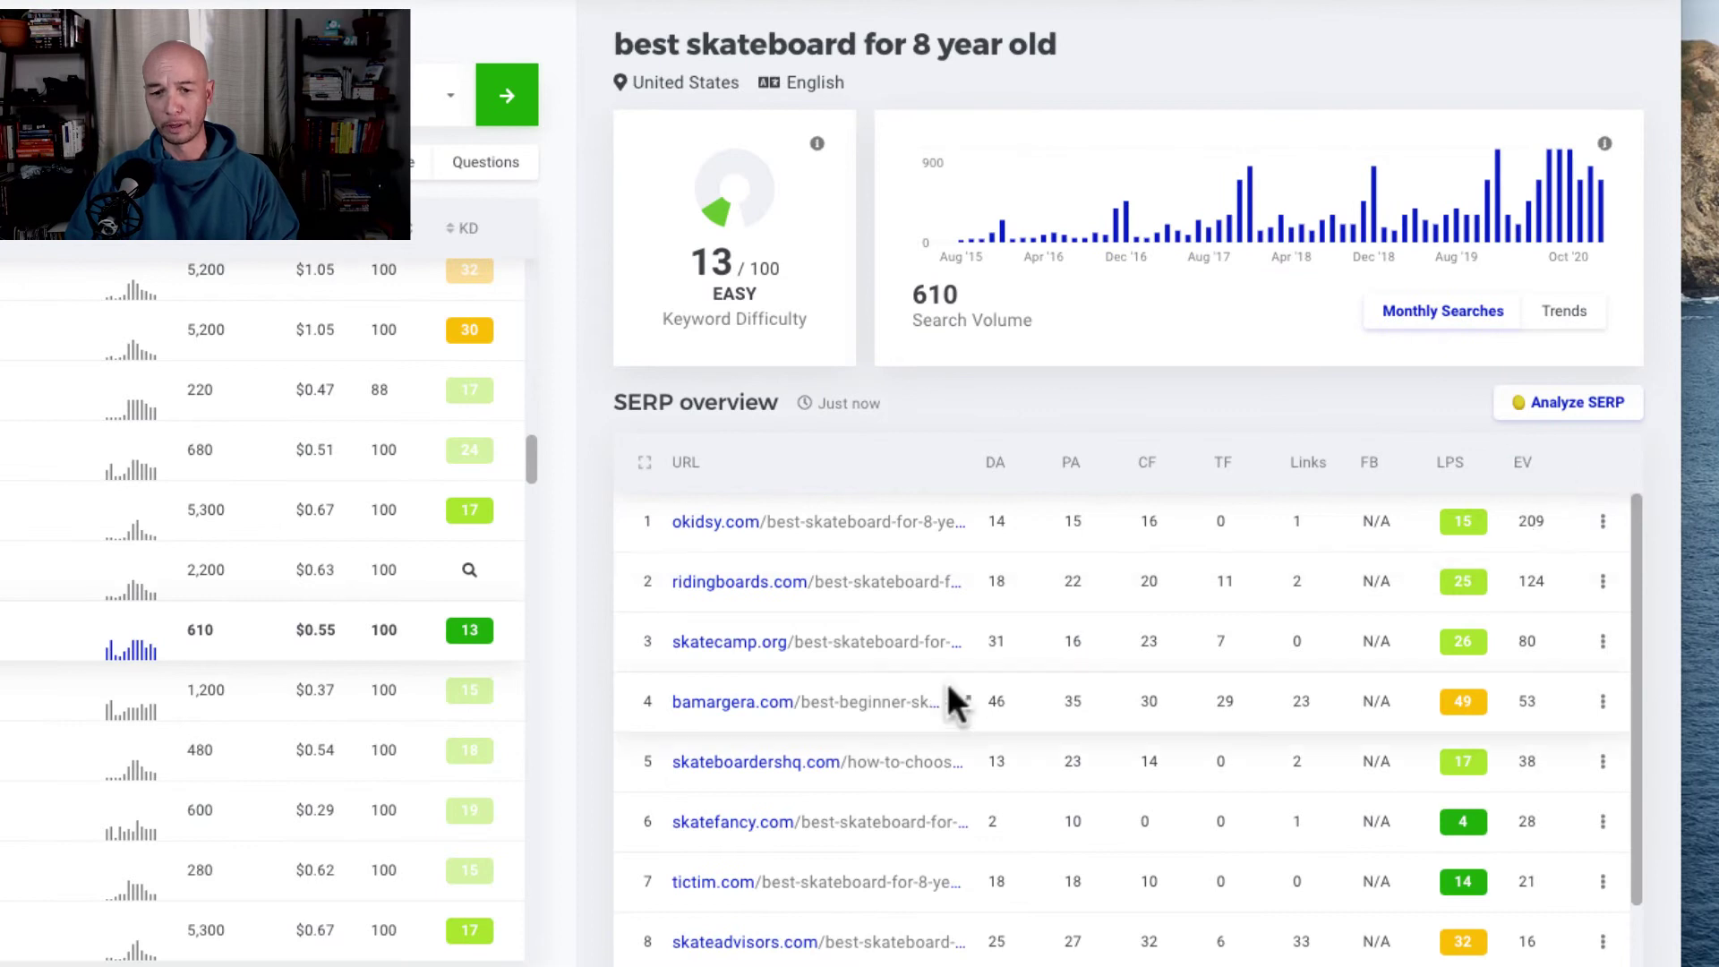
{"action": "scroll", "coordinate": [1058, 725], "scroll_direction": "down", "scroll_amount": 2}
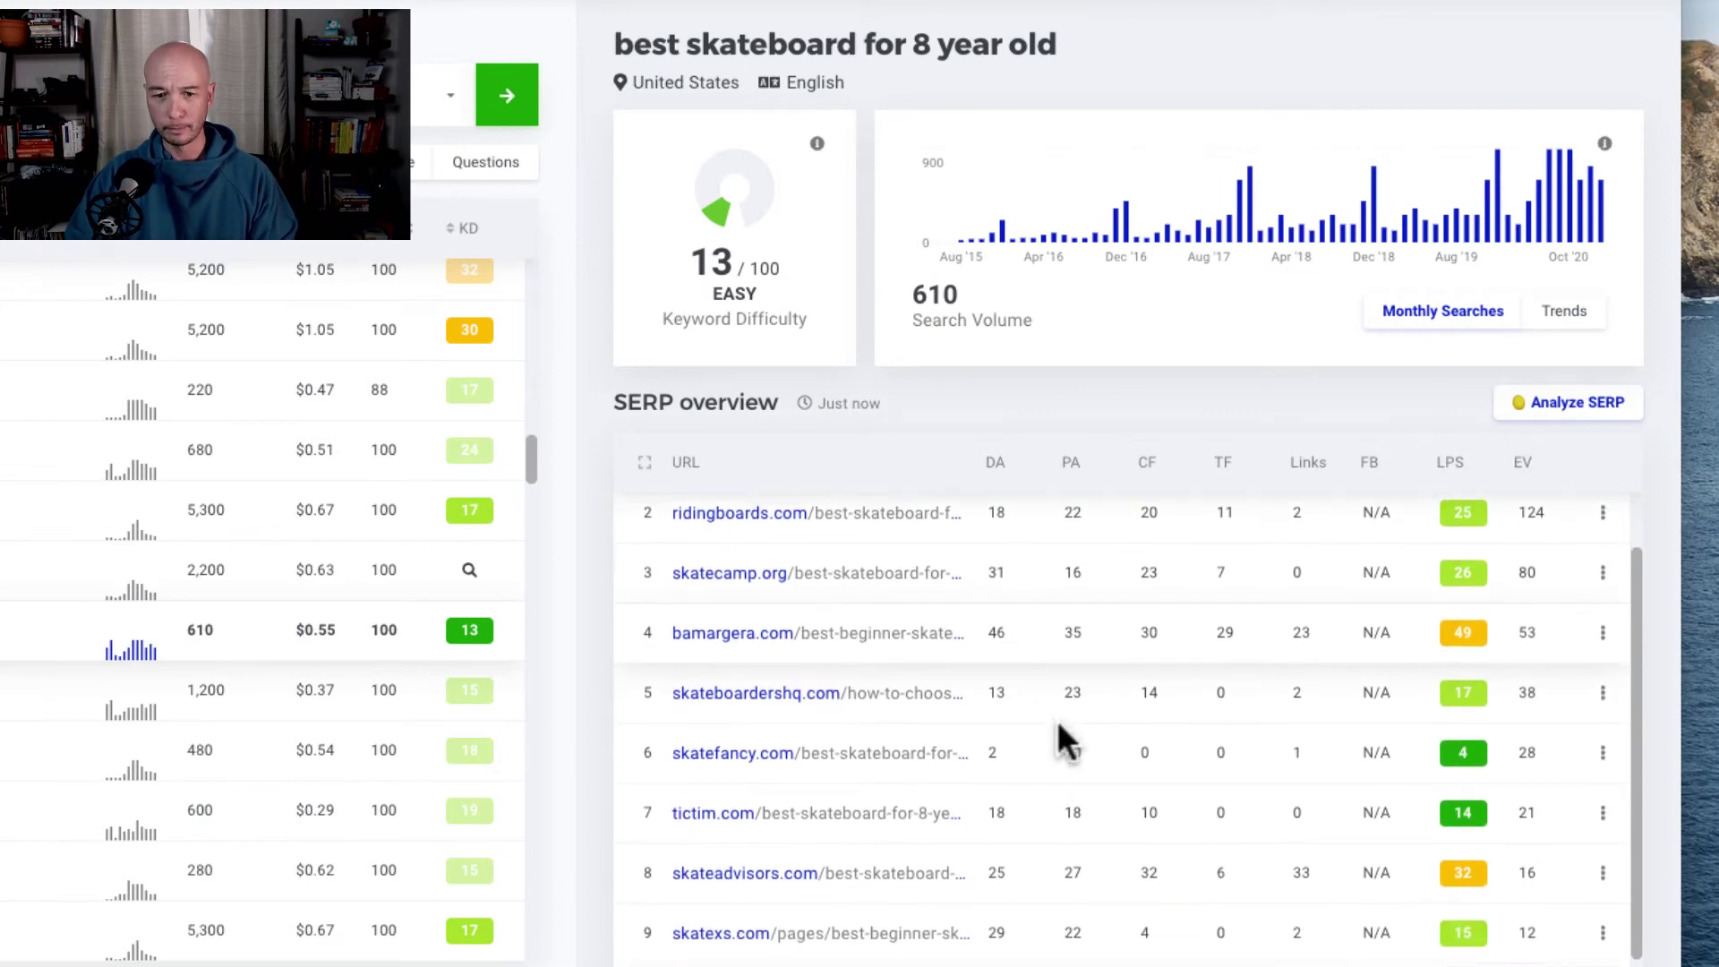